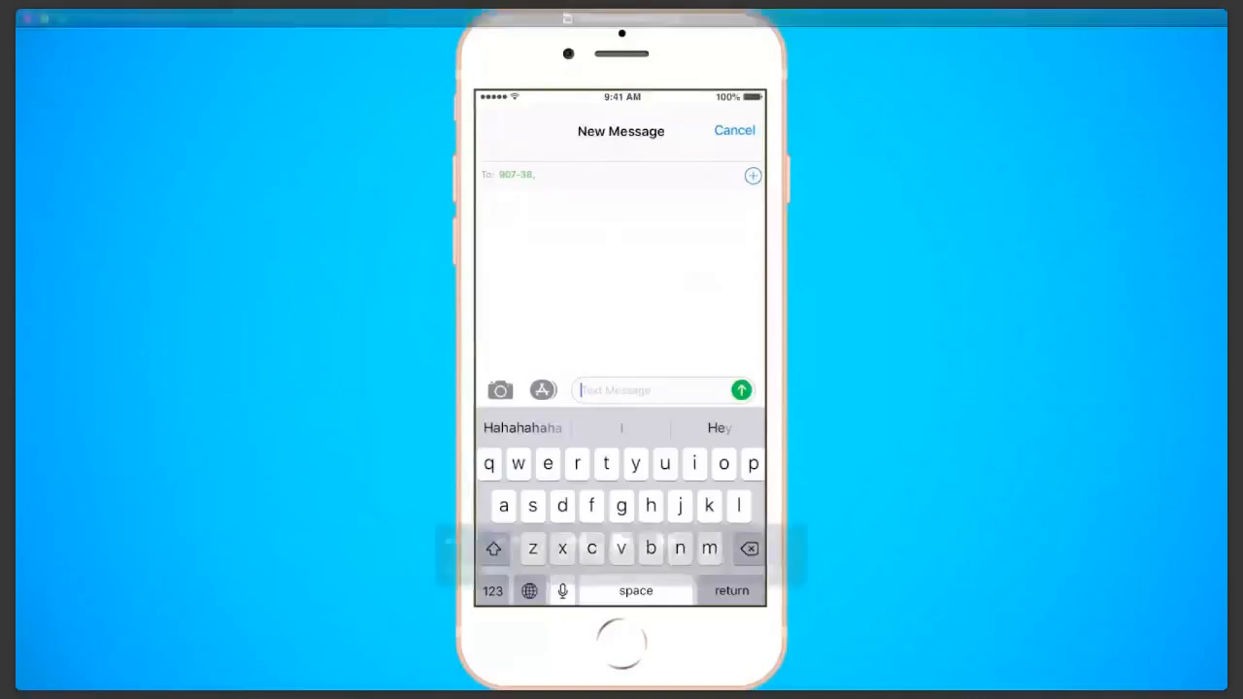
# Step: Watch the start of the Sequence 01_3.mp4 demo, pausing at the NHSCheer2019 welcome text and the AdvancePay thank-you text
pyautogui.click(621, 541)
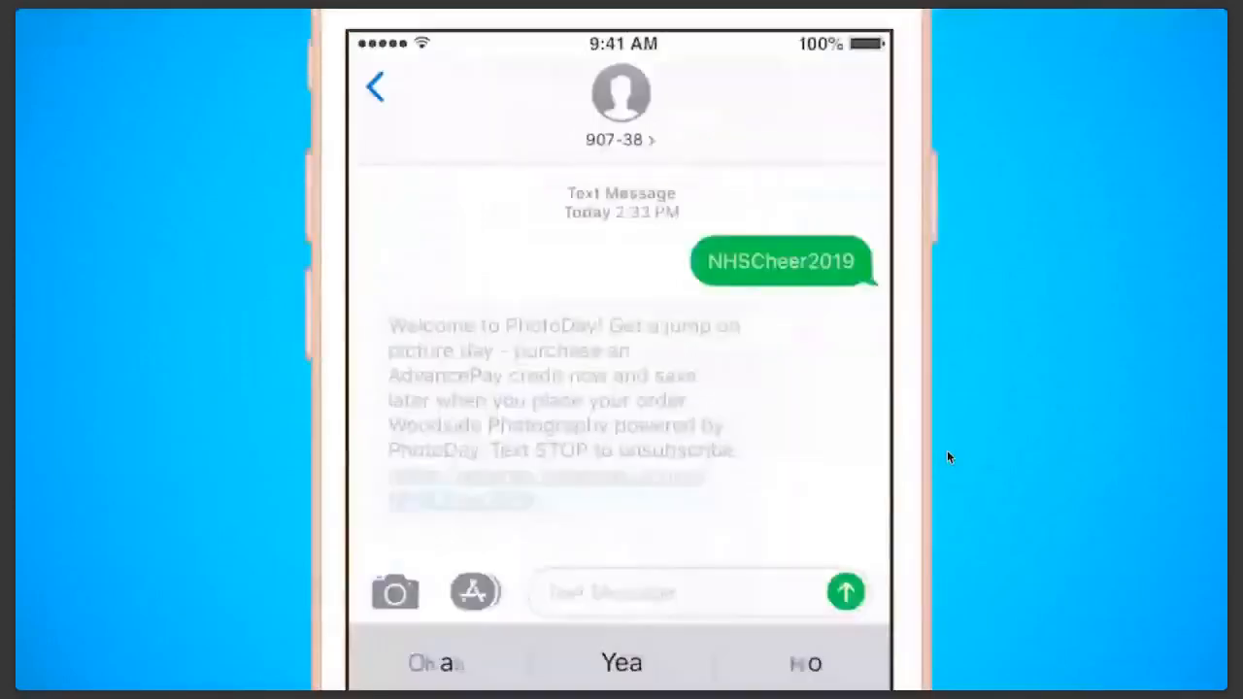
pyautogui.moveTo(616, 545)
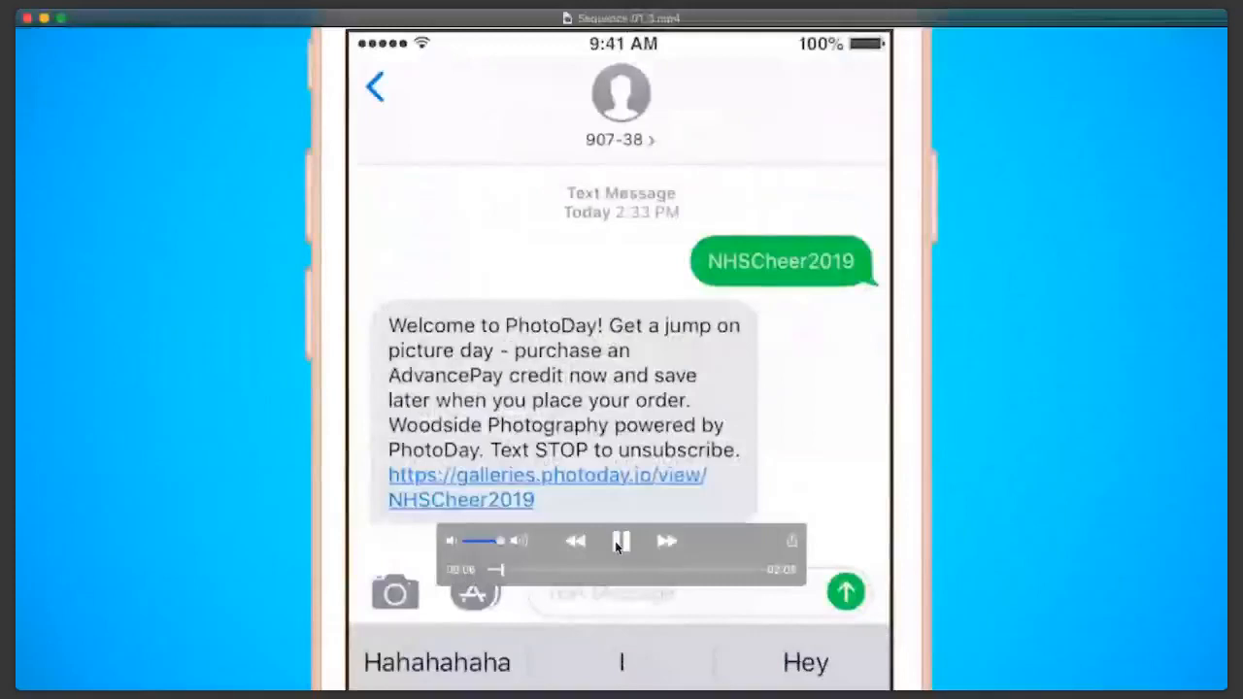
pyautogui.click(618, 544)
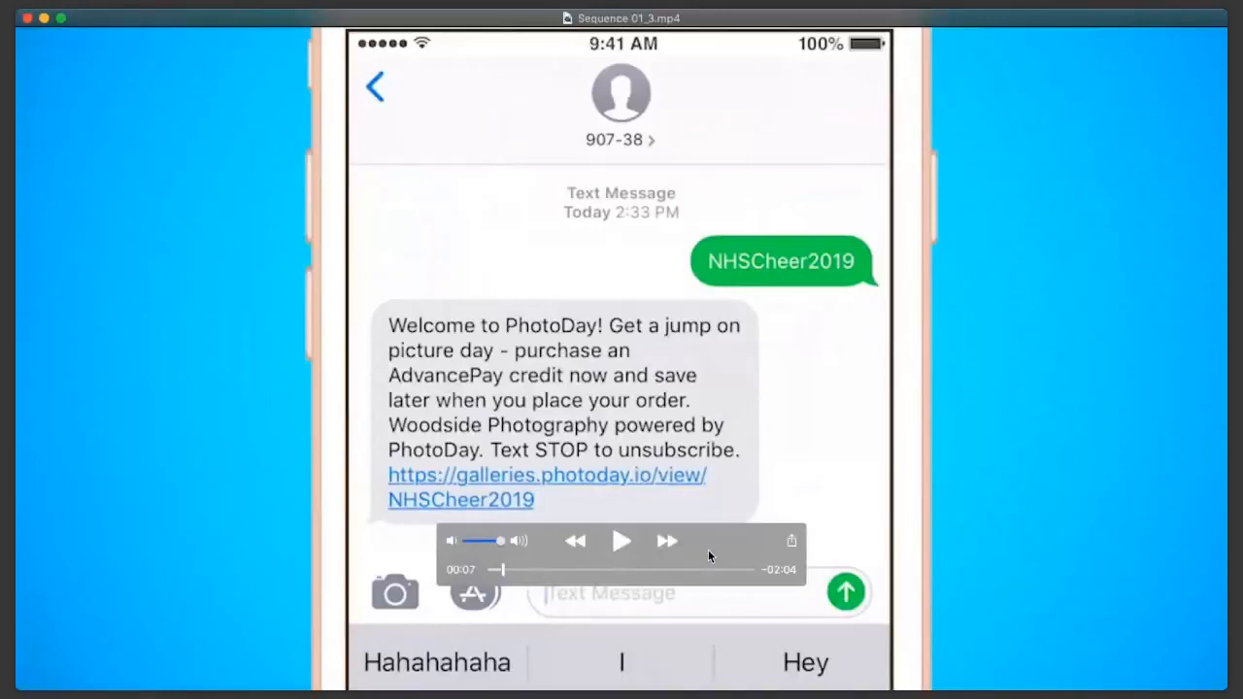
pyautogui.click(629, 544)
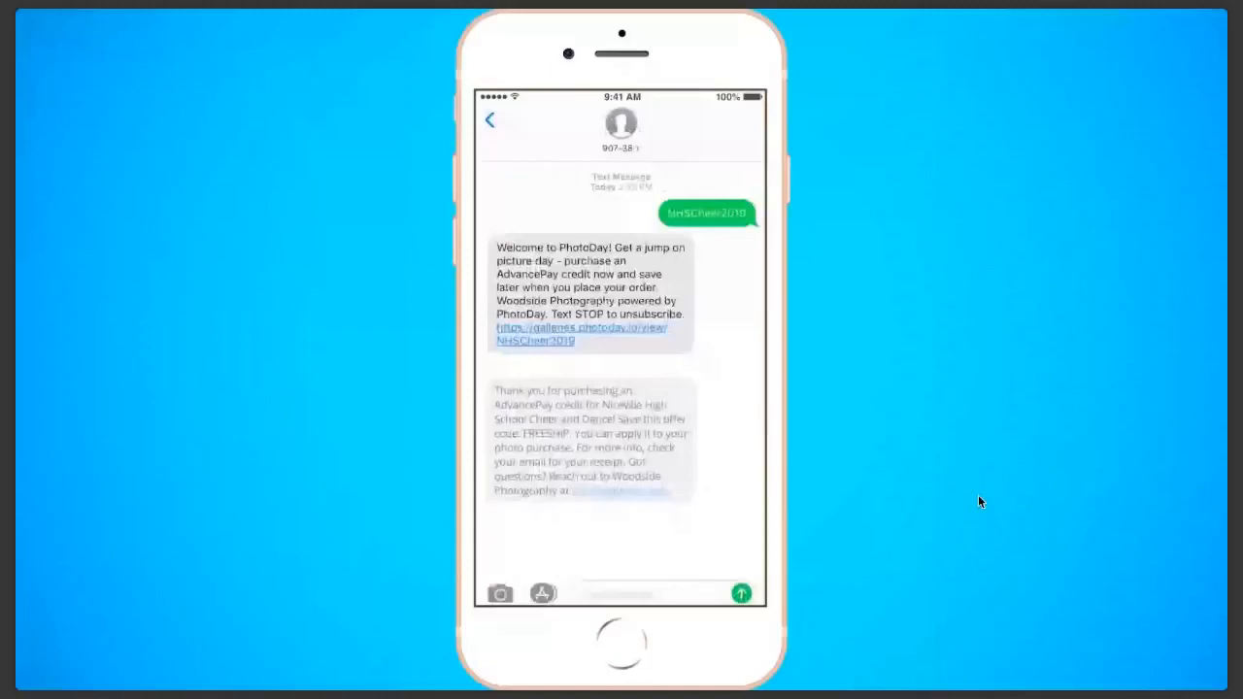
pyautogui.click(621, 541)
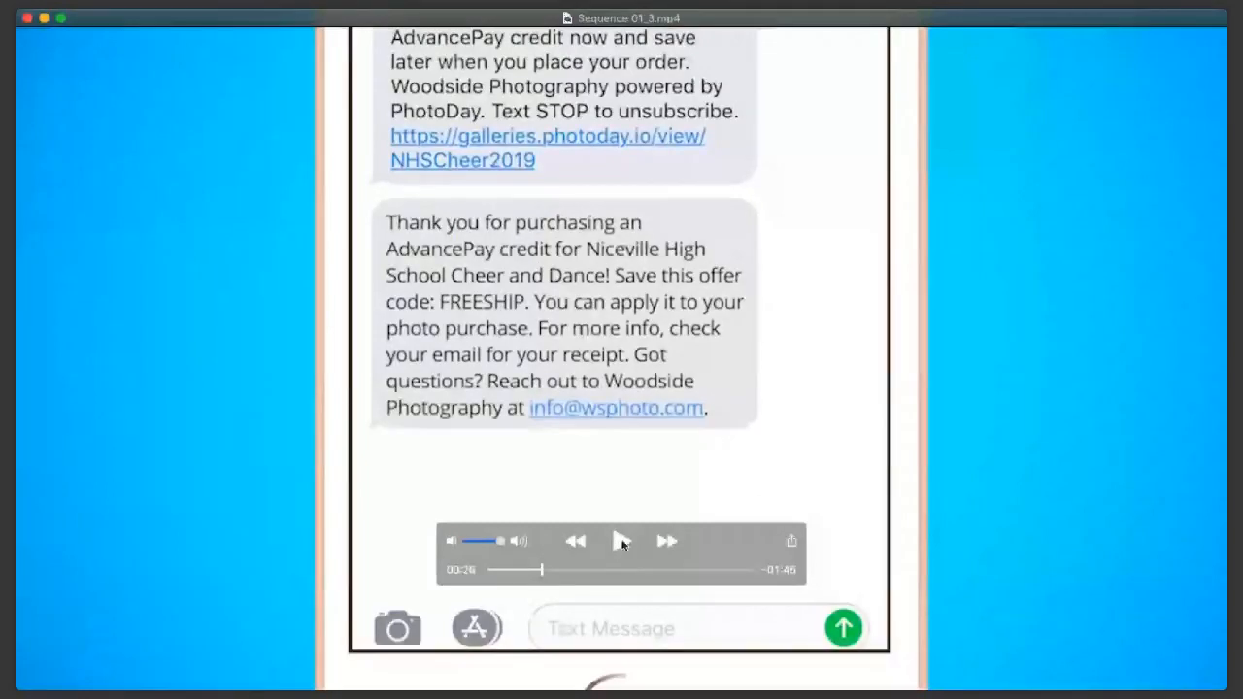
# Step: Play the demo on past the photos-ready text, pause it and rewind to the find-your-photos options at 00:37
pyautogui.click(622, 544)
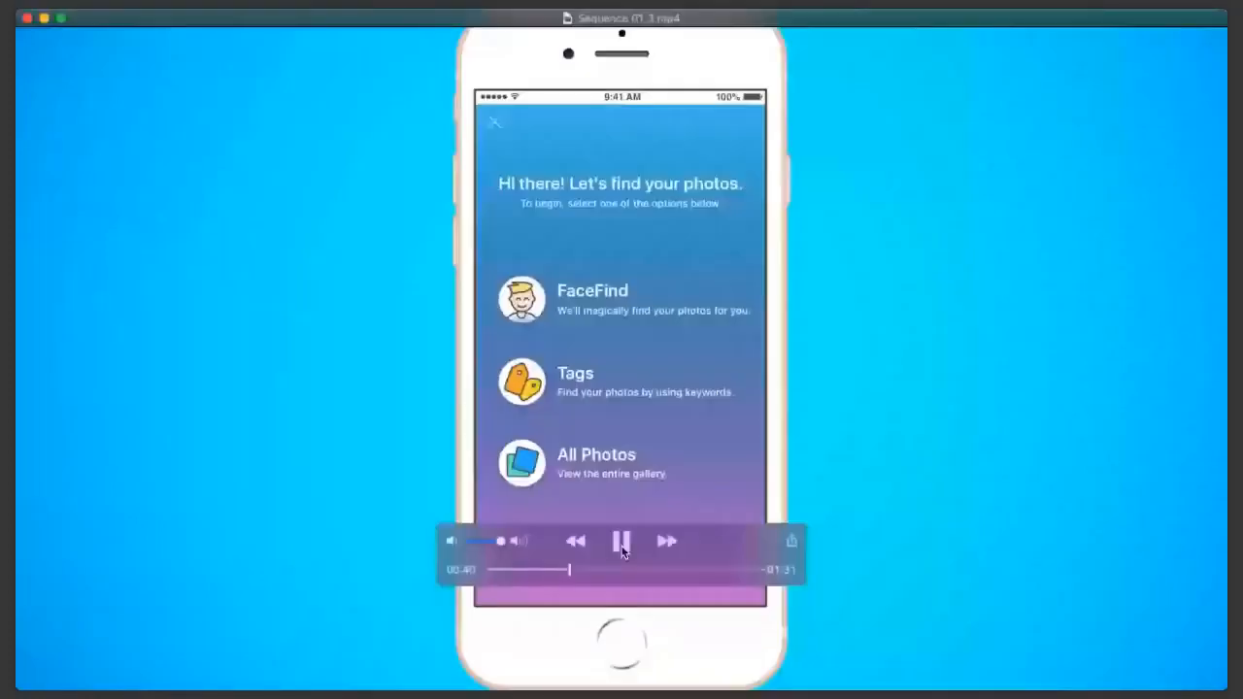
pyautogui.click(622, 542)
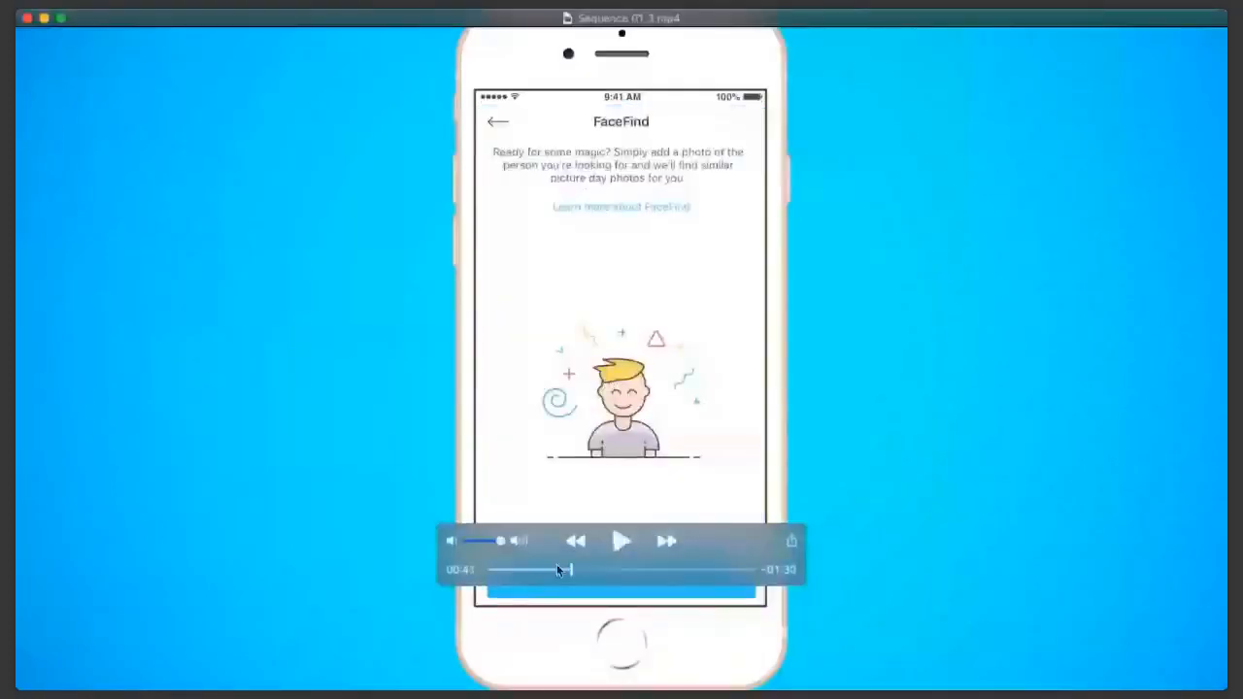
pyautogui.moveTo(570, 571); pyautogui.dragTo(560, 571)
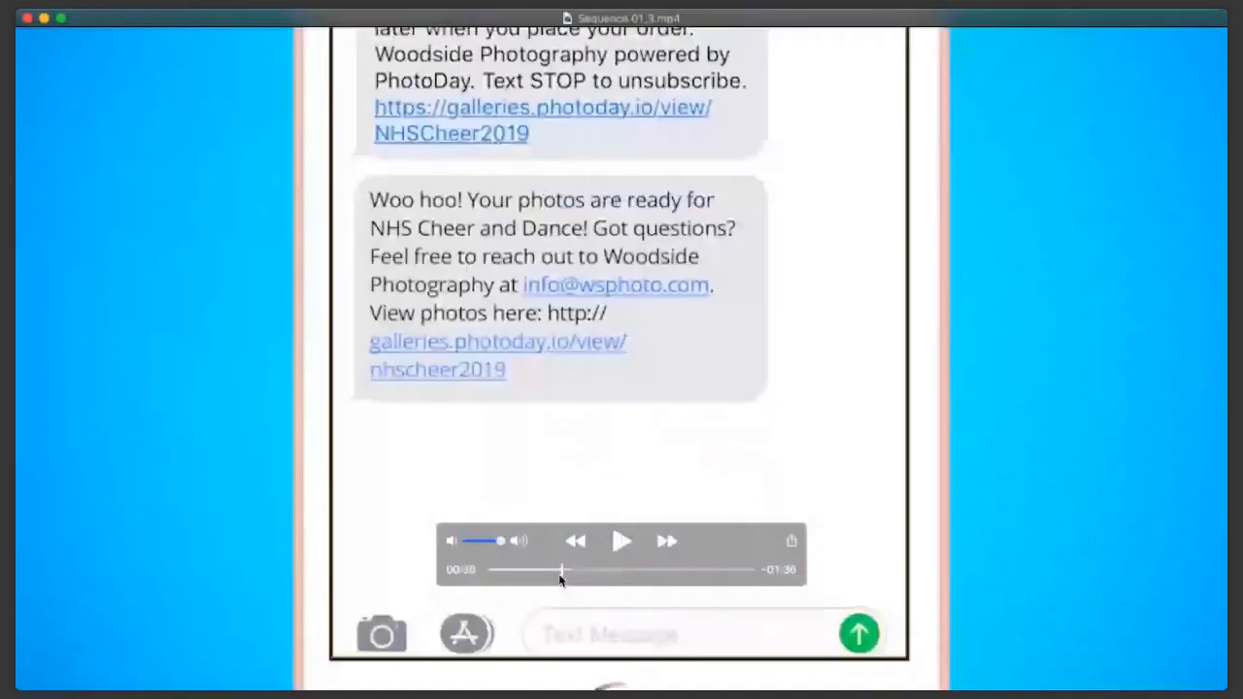
pyautogui.moveTo(560, 580); pyautogui.dragTo(565, 572)
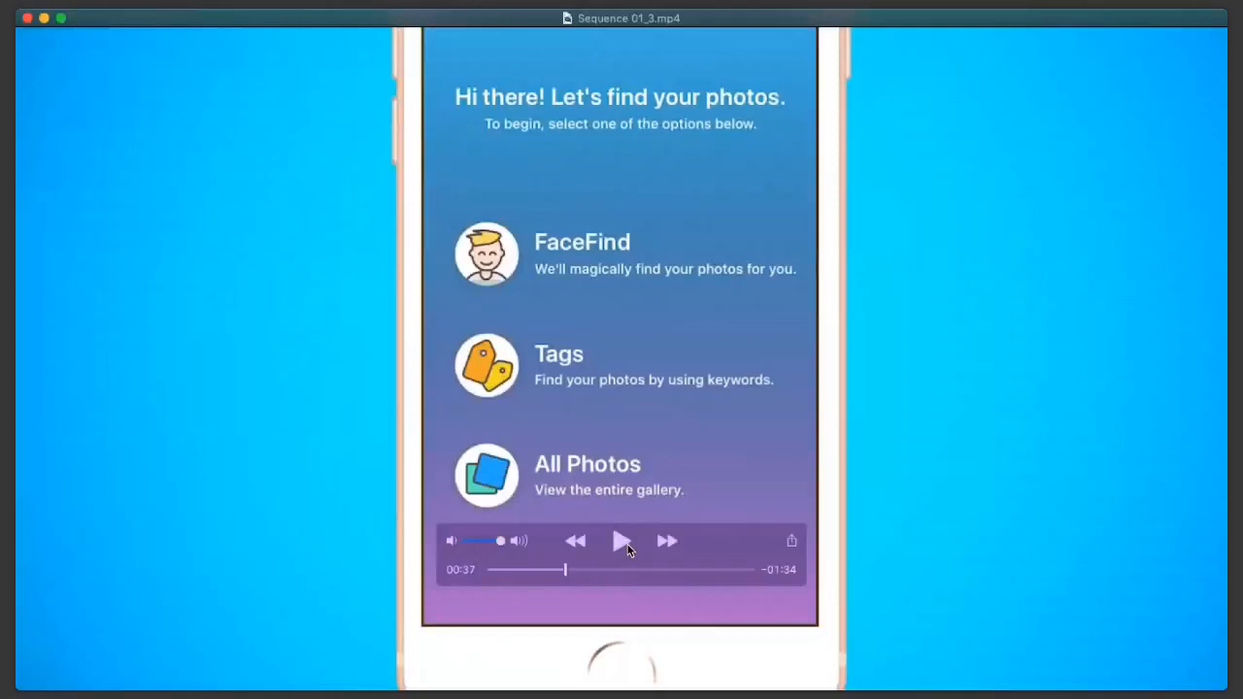
# Step: Watch the rest of the demo video to its end, pausing at the Sign In screen at 01:23
pyautogui.click(623, 546)
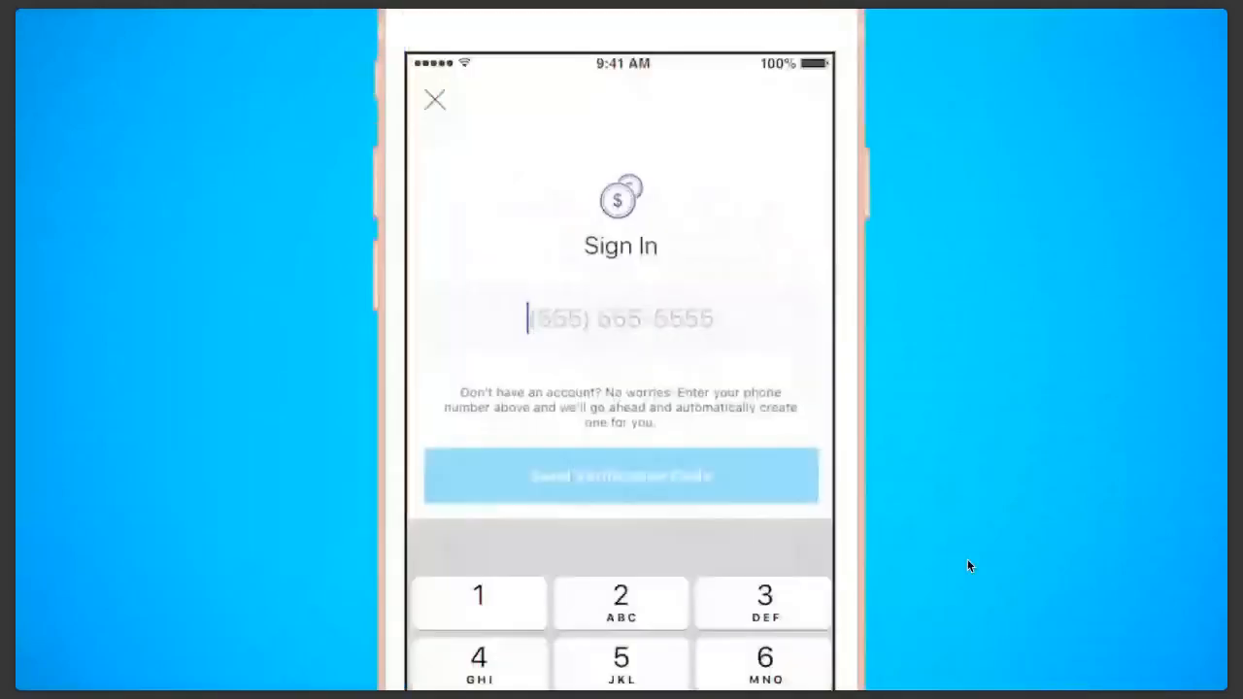
pyautogui.click(619, 542)
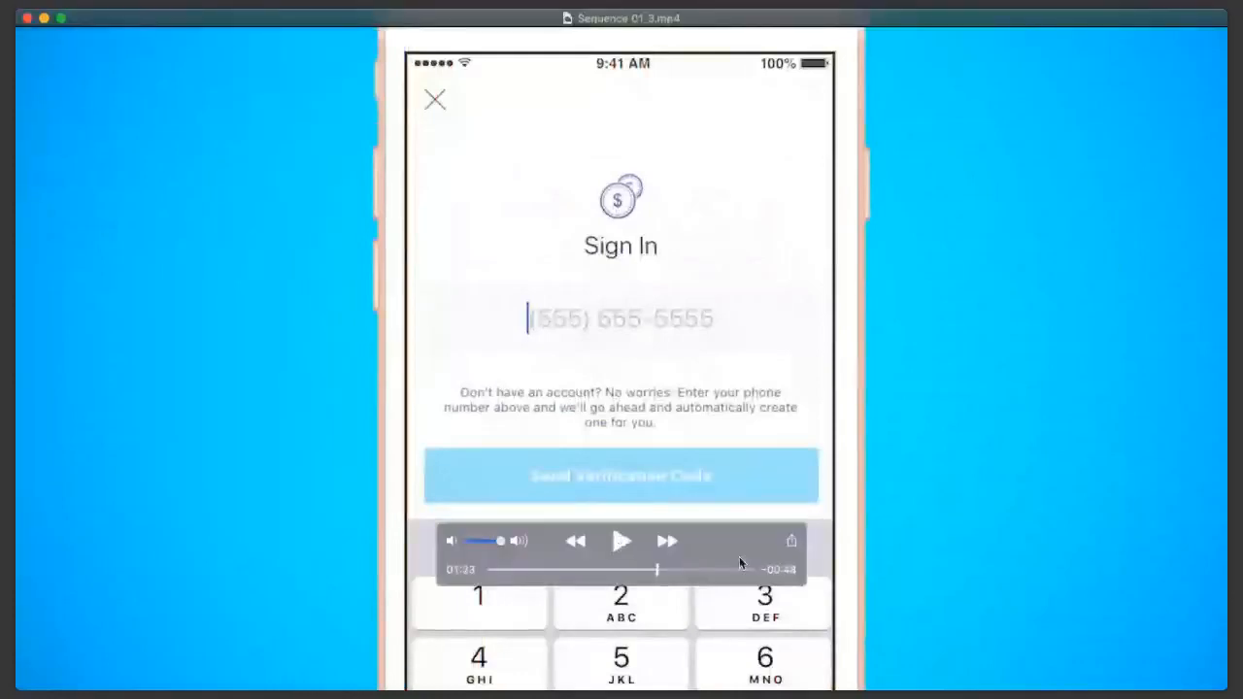
pyautogui.click(610, 550)
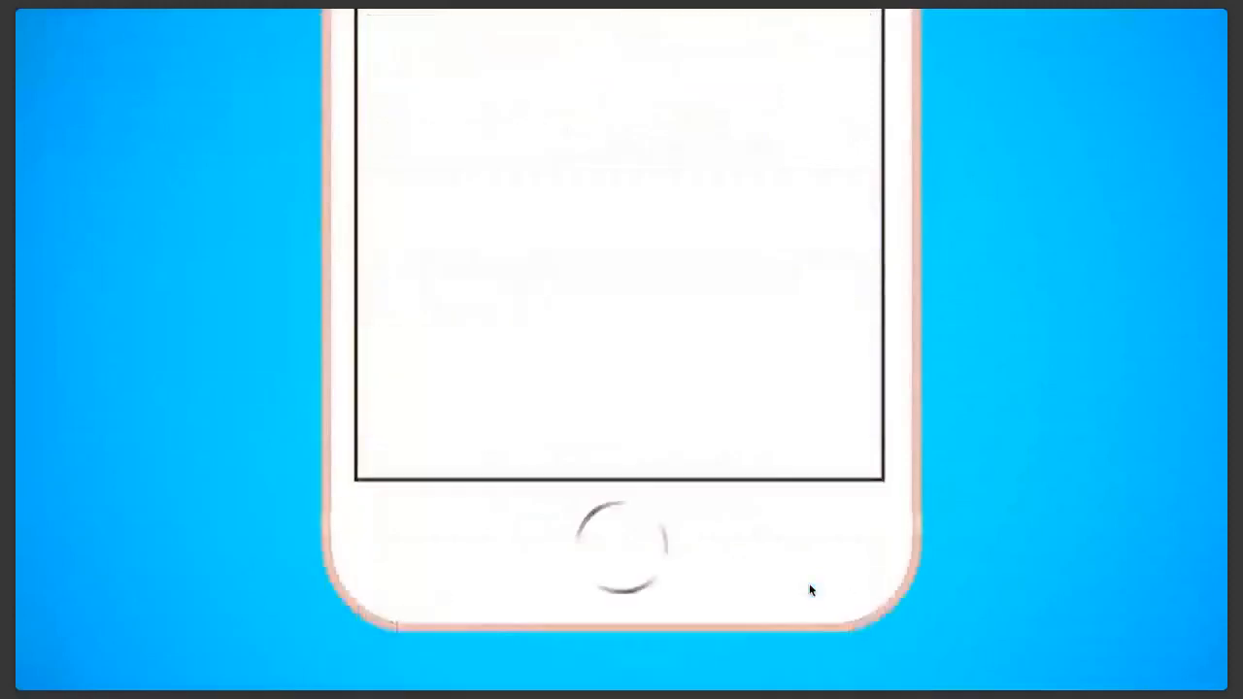
pyautogui.moveTo(781, 590)
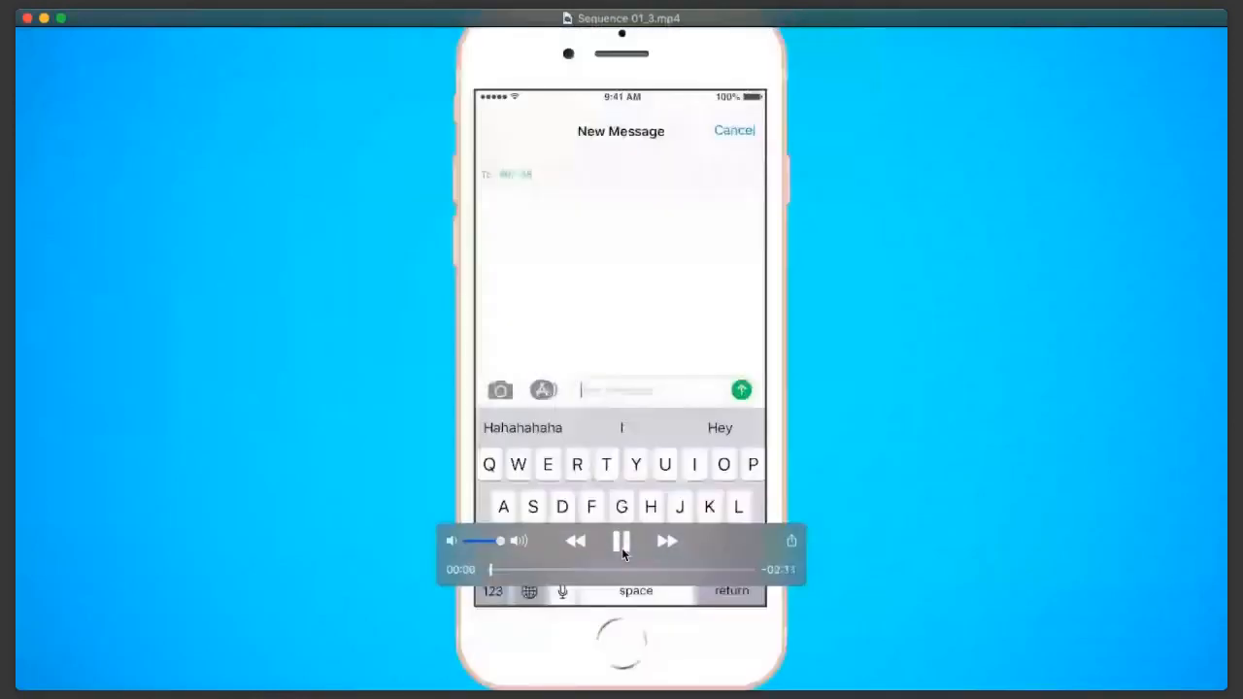
pyautogui.click(623, 542)
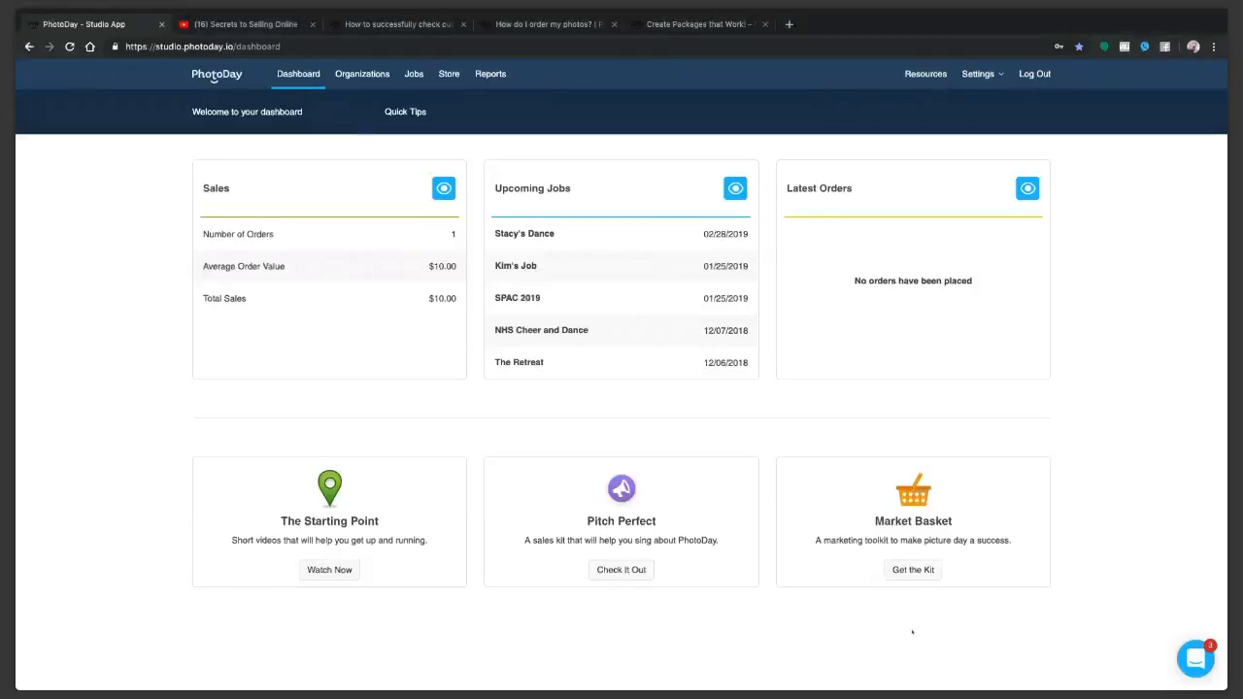
# Step: Open the studio setup page from the PhotoDay dashboard's Quick Tips
pyautogui.click(993, 81)
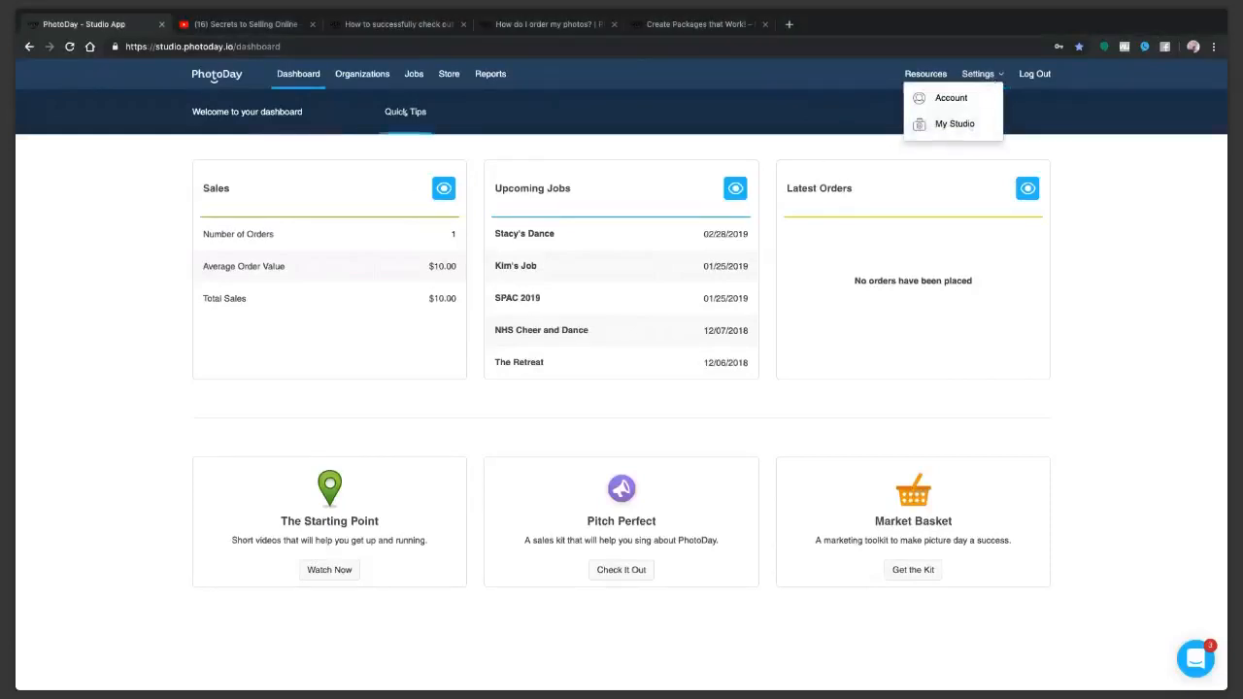
pyautogui.click(405, 112)
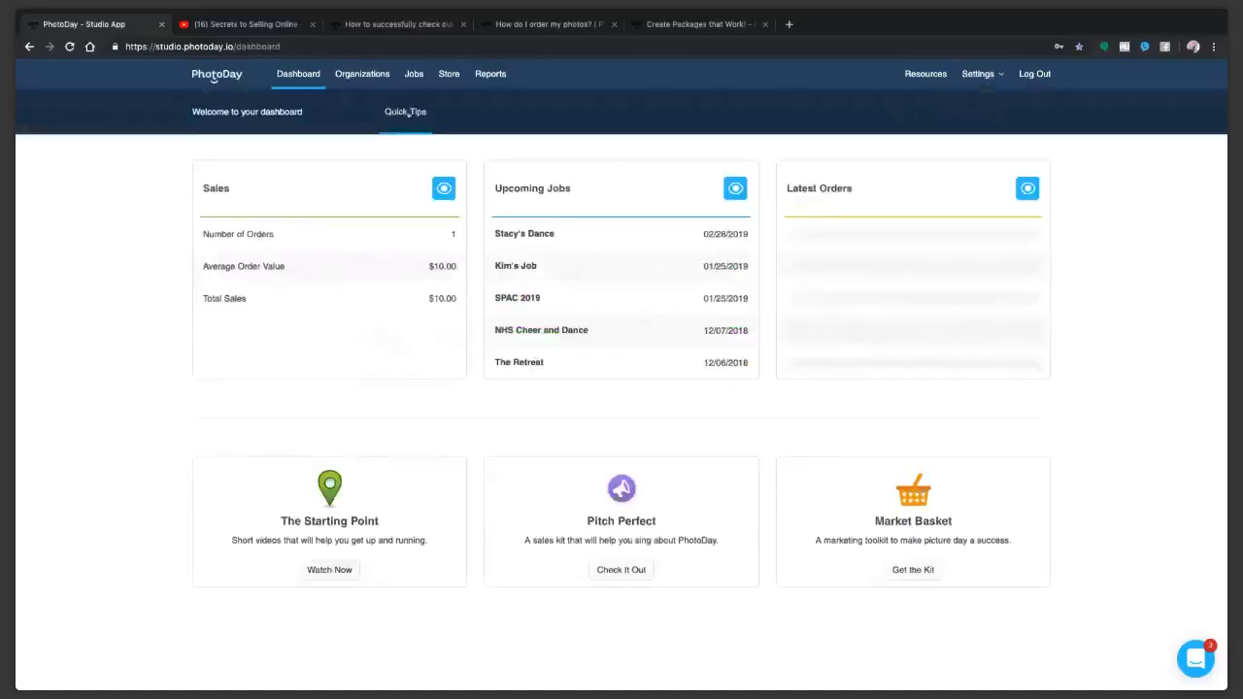
pyautogui.click(407, 113)
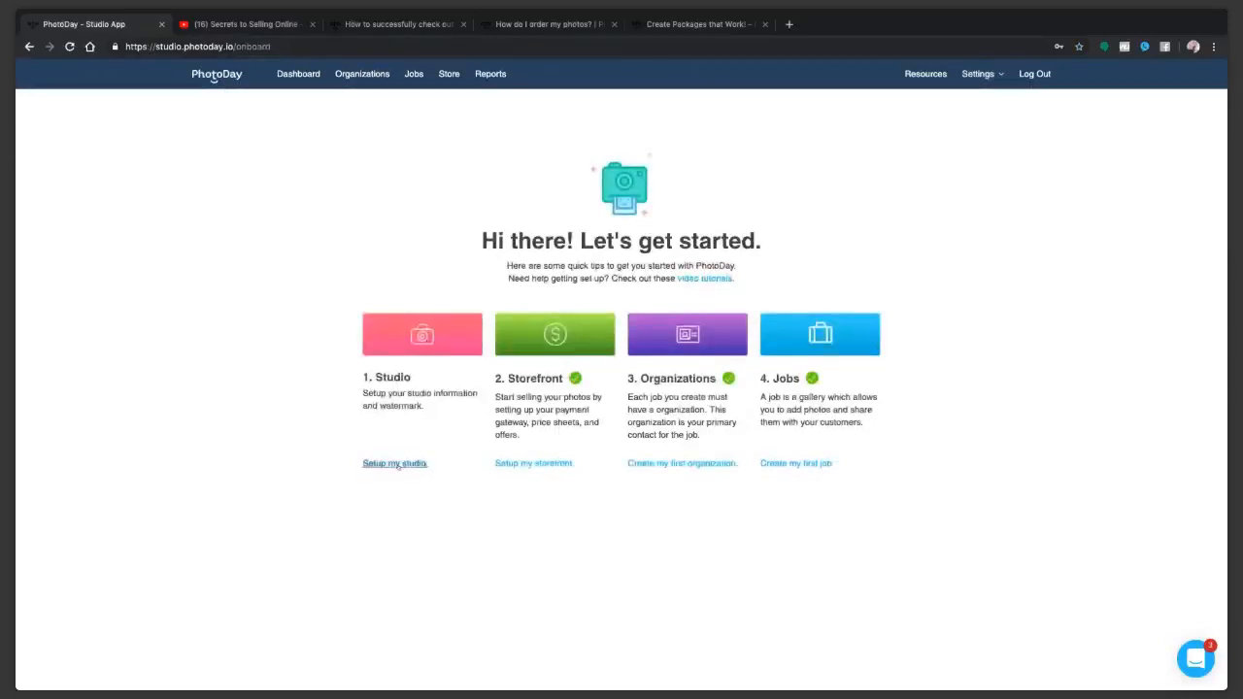
pyautogui.click(395, 463)
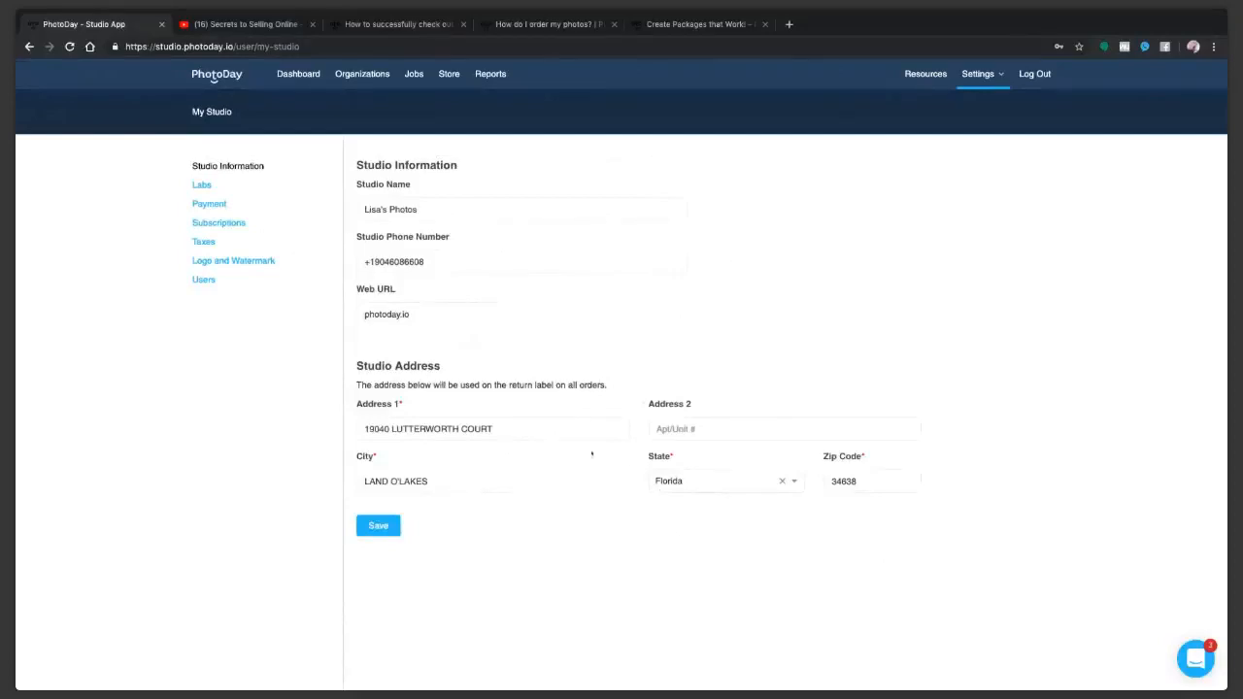
# Step: Review the studio's Taxes, Studio Information, Labs, and Logo and Watermark settings
pyautogui.click(204, 243)
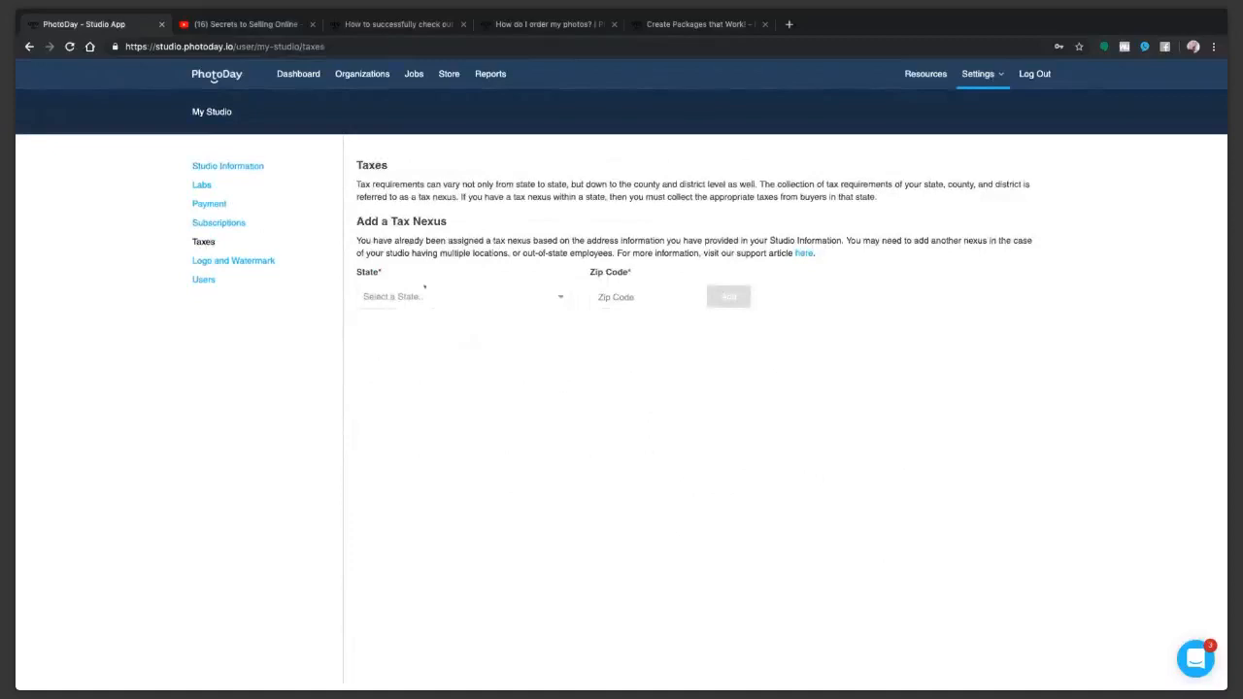
pyautogui.click(214, 167)
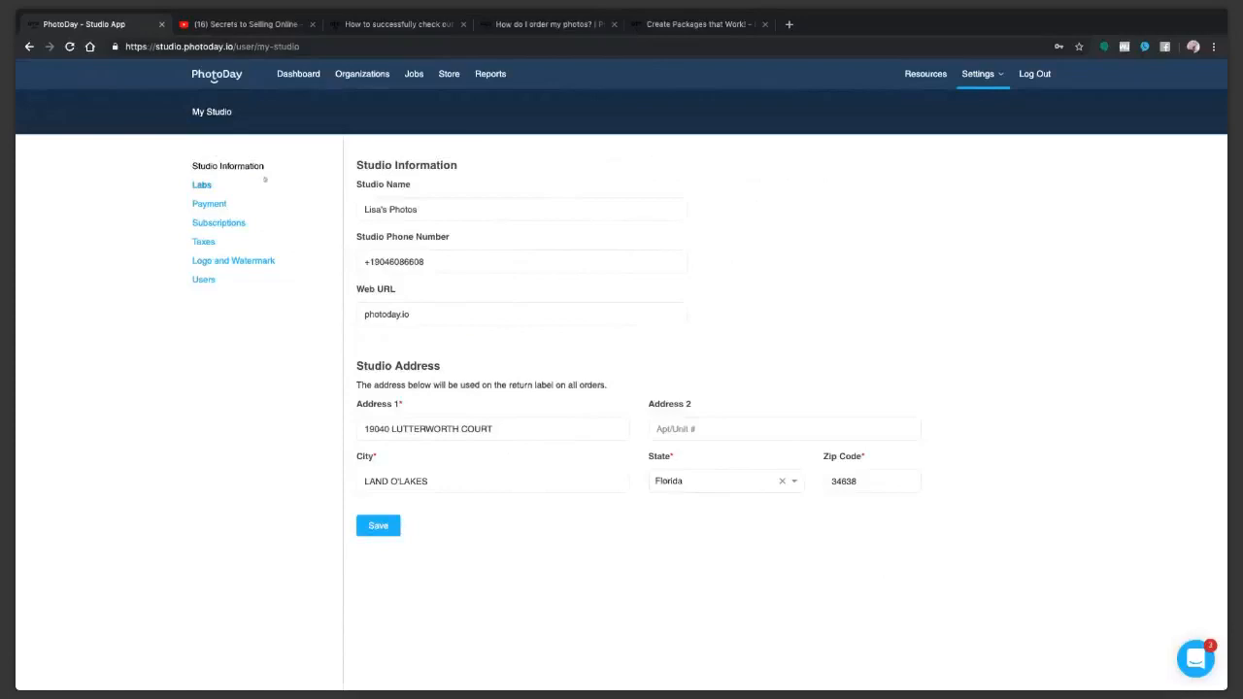
pyautogui.click(201, 186)
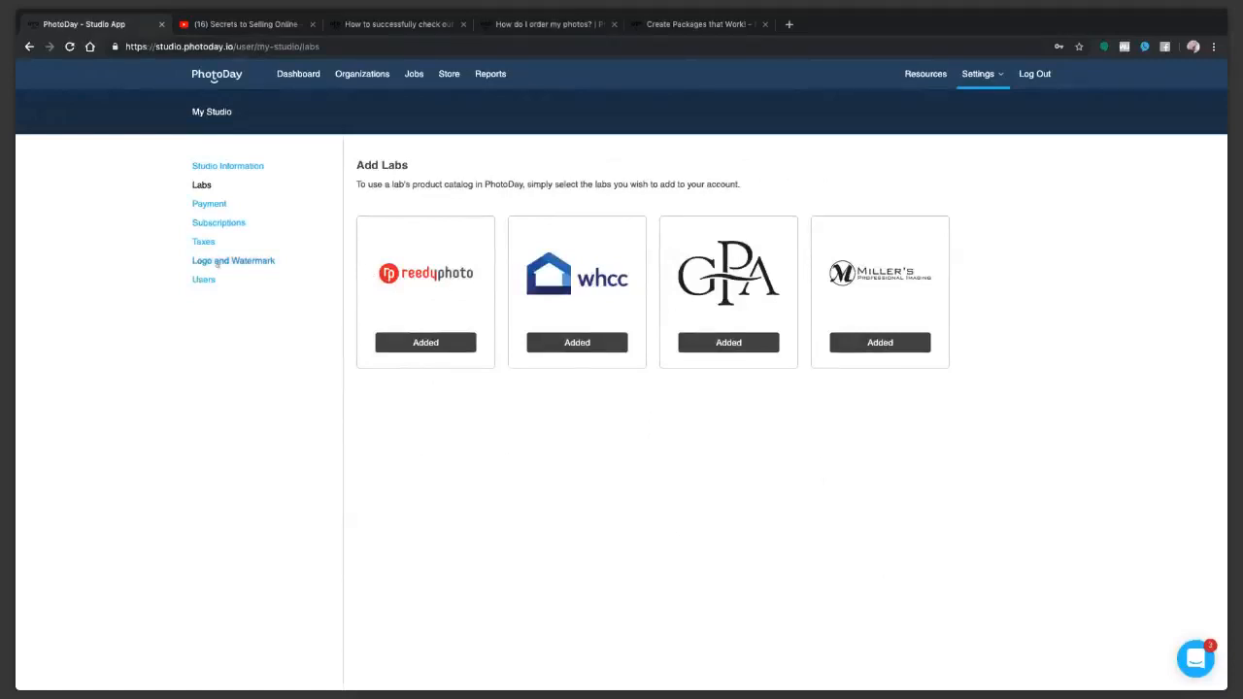
pyautogui.click(217, 262)
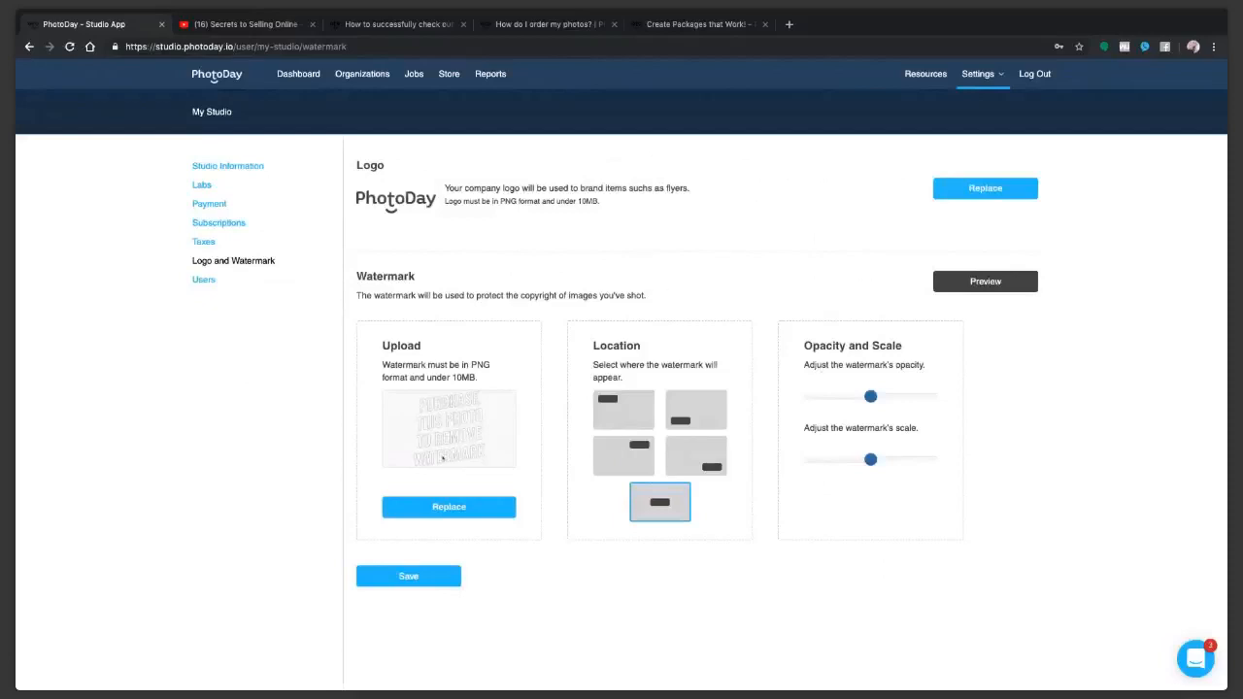
pyautogui.click(477, 502)
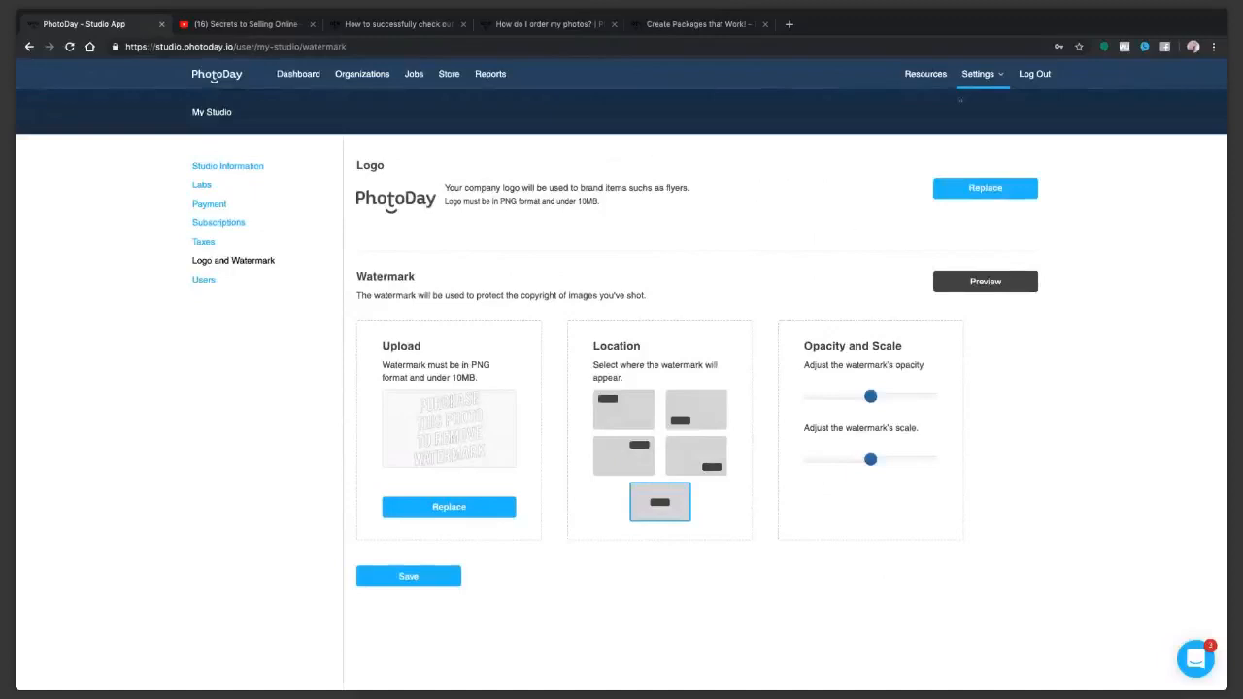
# Step: Look through the account's information, security and notification settings
pyautogui.click(966, 99)
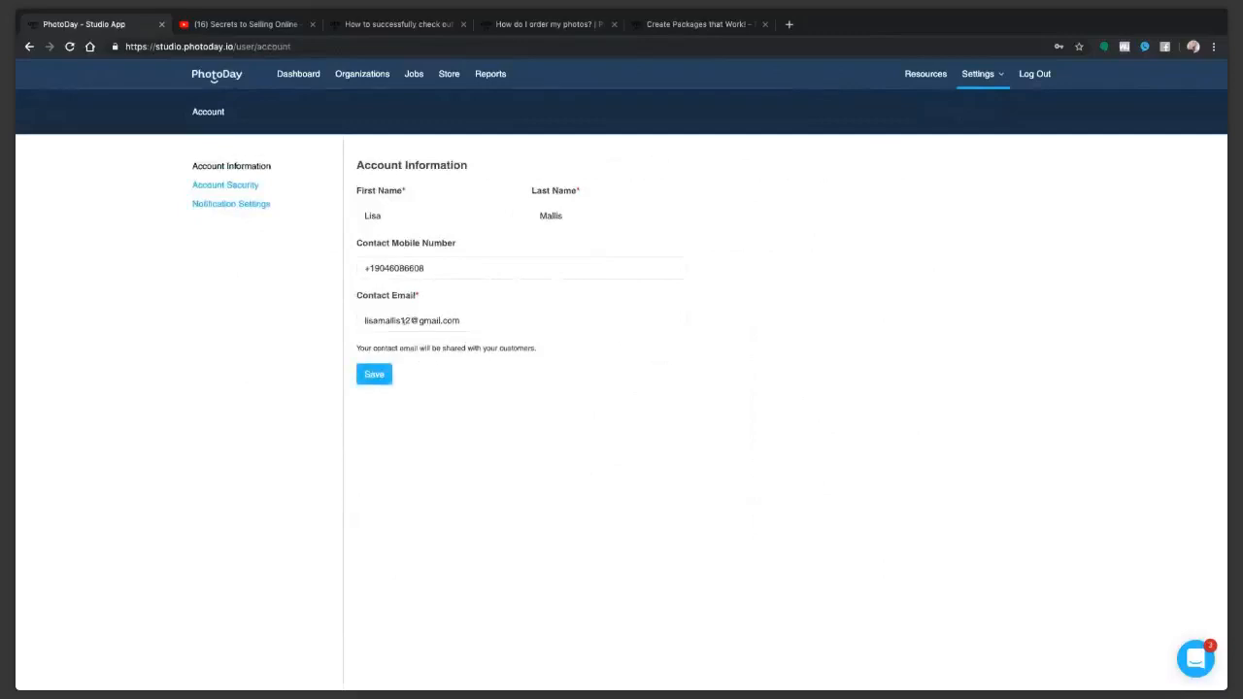
pyautogui.click(211, 186)
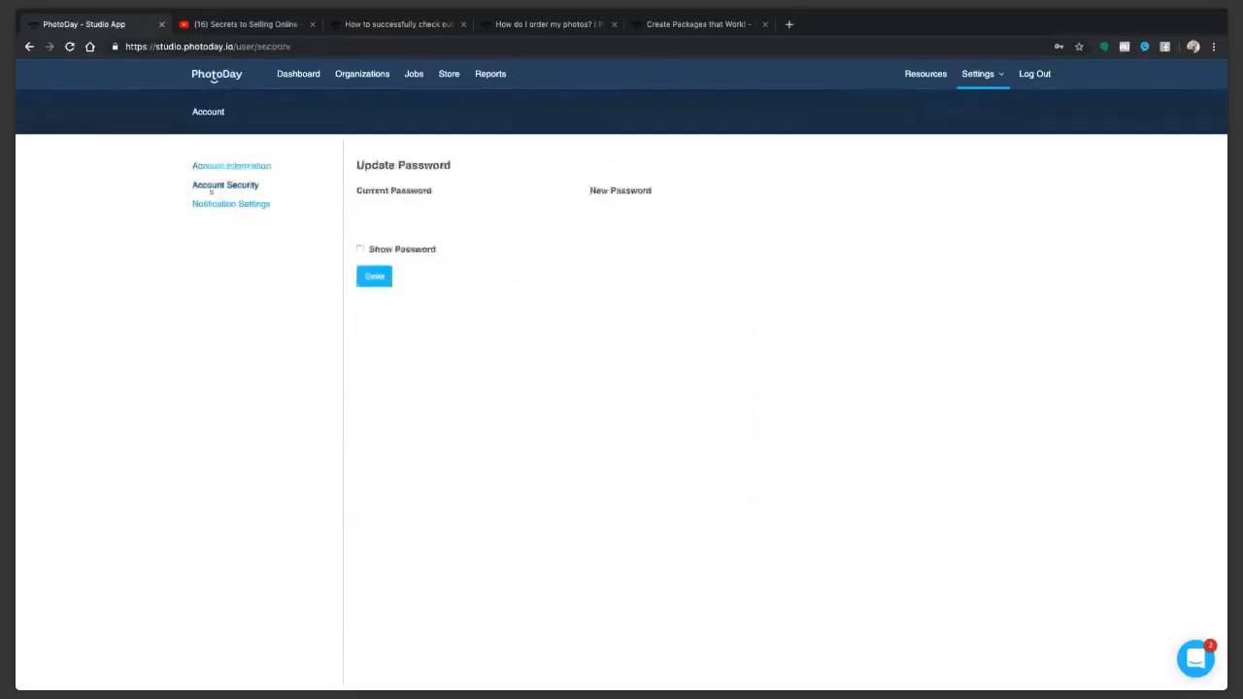
pyautogui.click(214, 204)
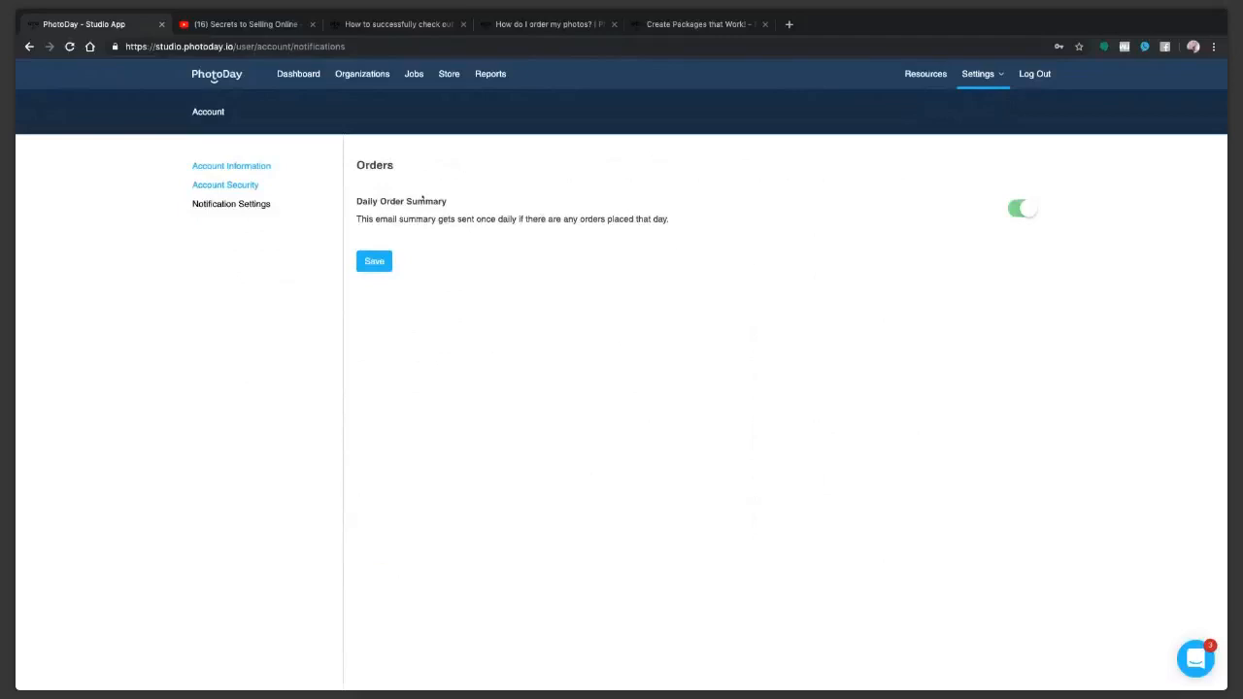
# Step: Return to the dashboard's Quick Tips and open the payment gateway settings through the storefront setup
pyautogui.click(221, 78)
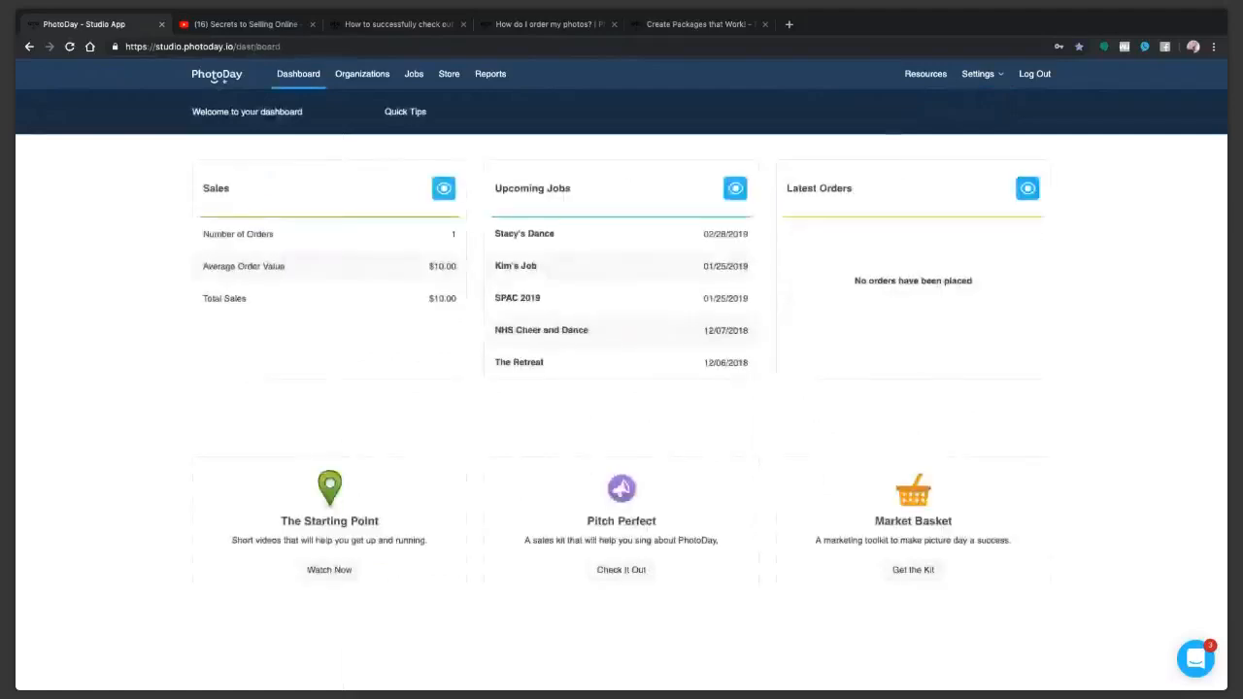
pyautogui.click(407, 114)
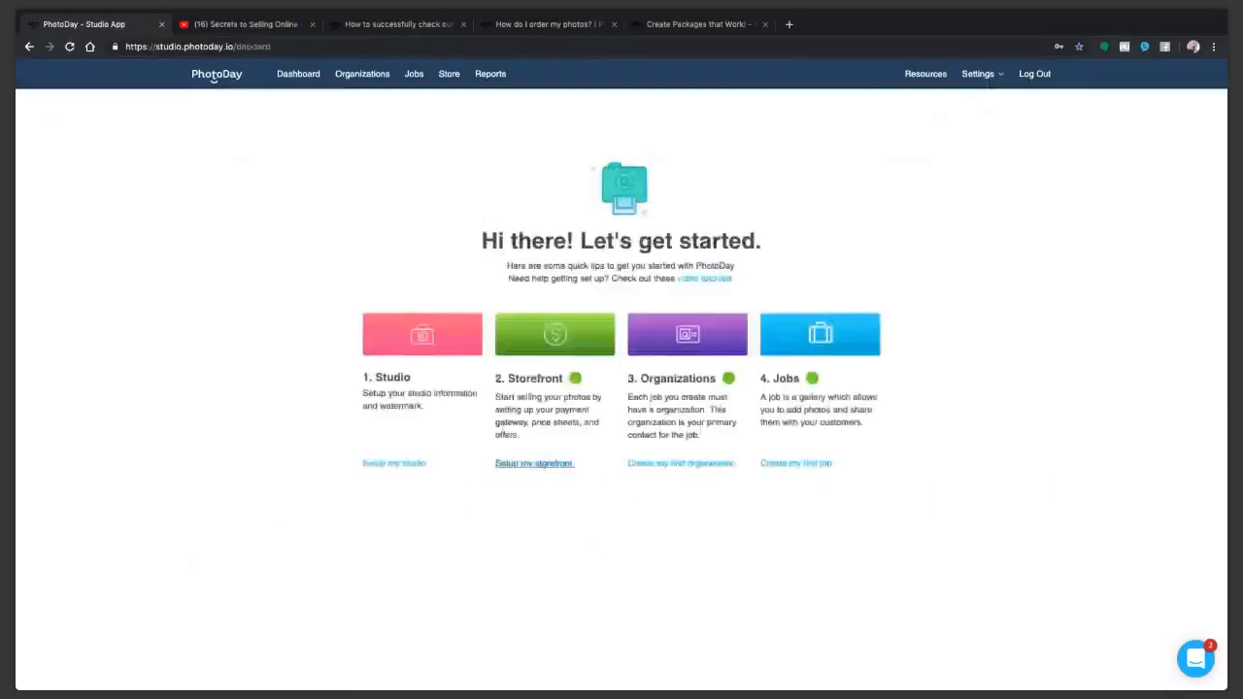
pyautogui.click(536, 463)
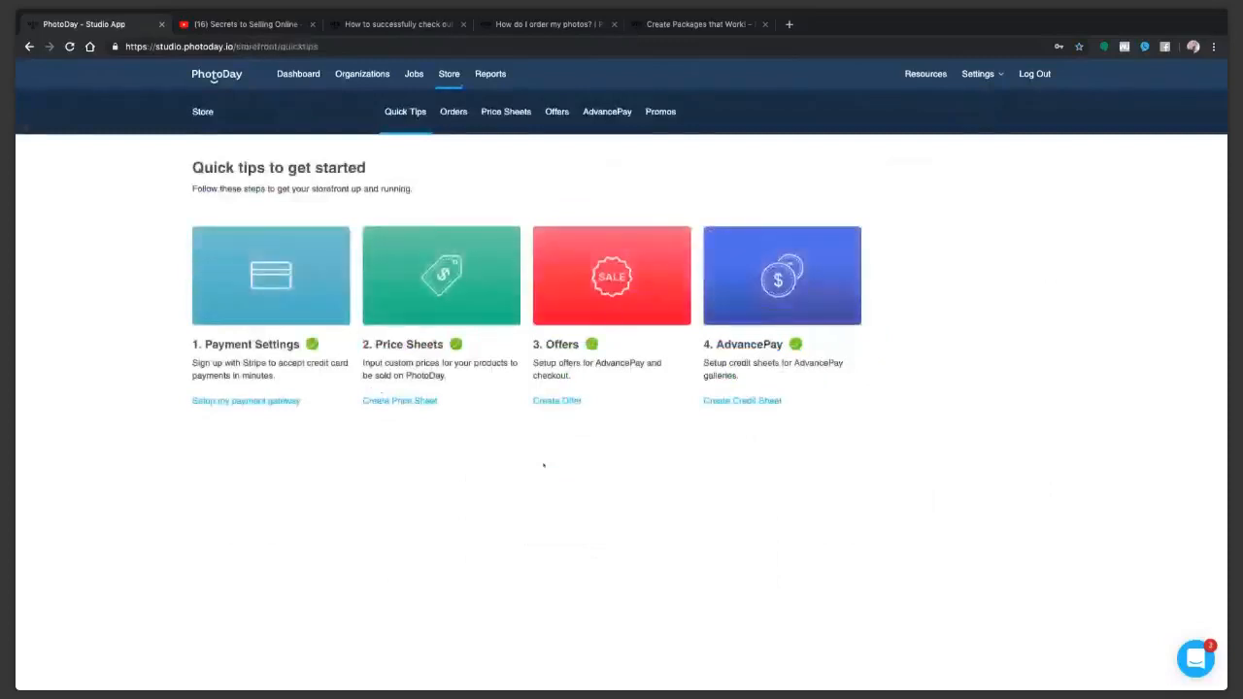
pyautogui.click(248, 400)
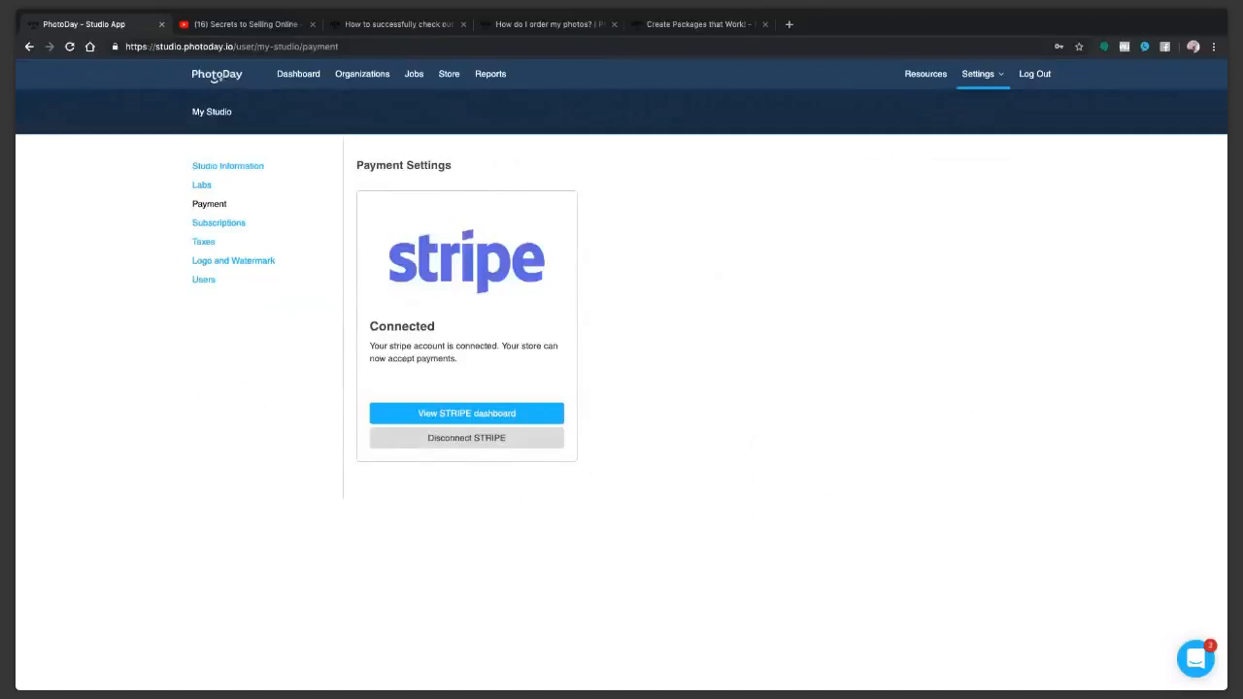
# Step: Return to the storefront's Quick Tips, open the price sheets and start a new one named Youth Sports 2019
pyautogui.click(29, 46)
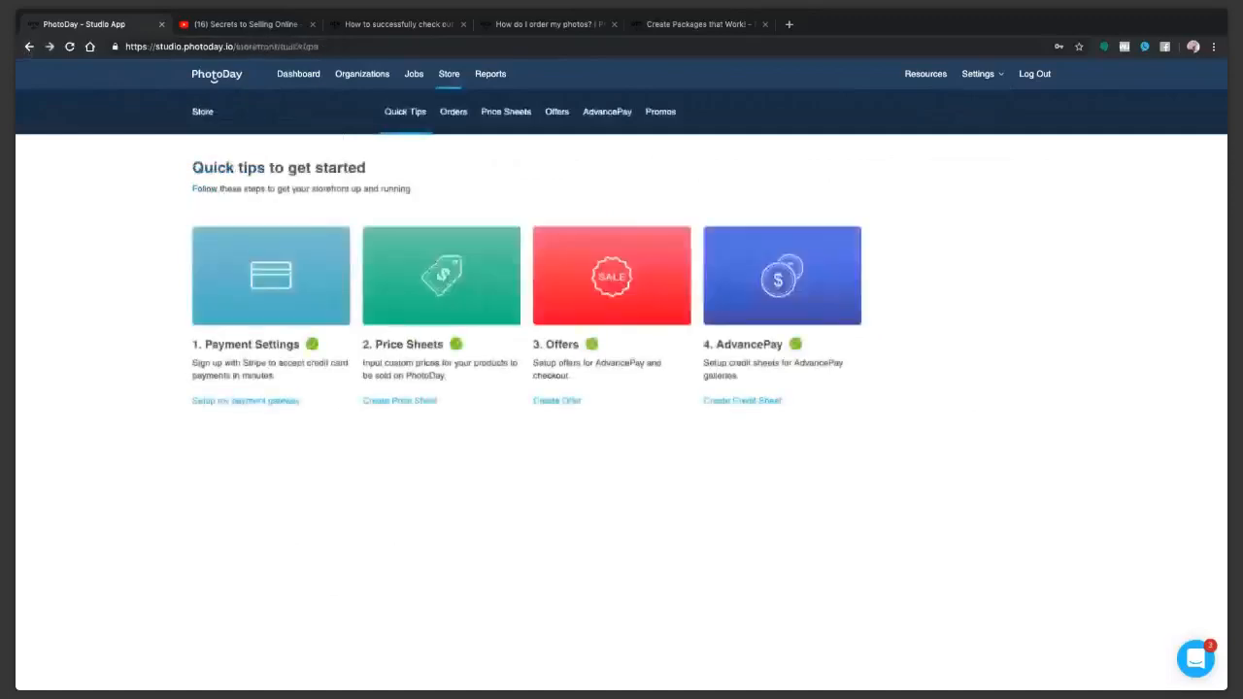
pyautogui.click(435, 262)
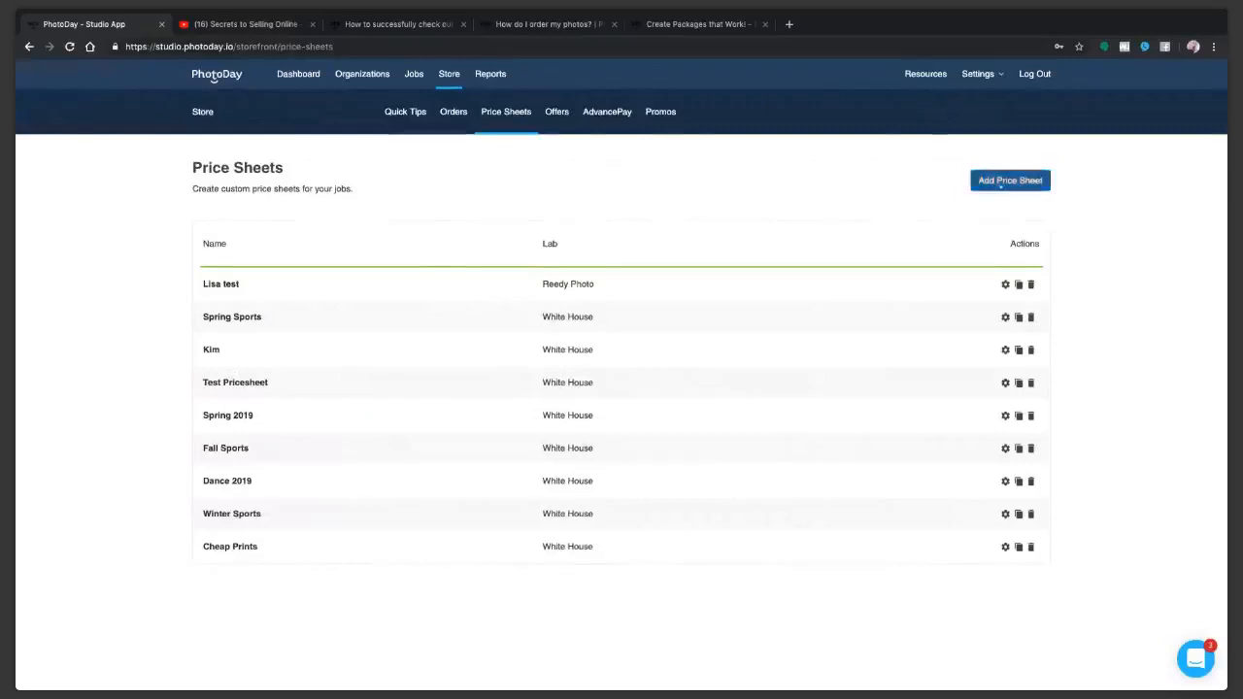
pyautogui.click(1001, 184)
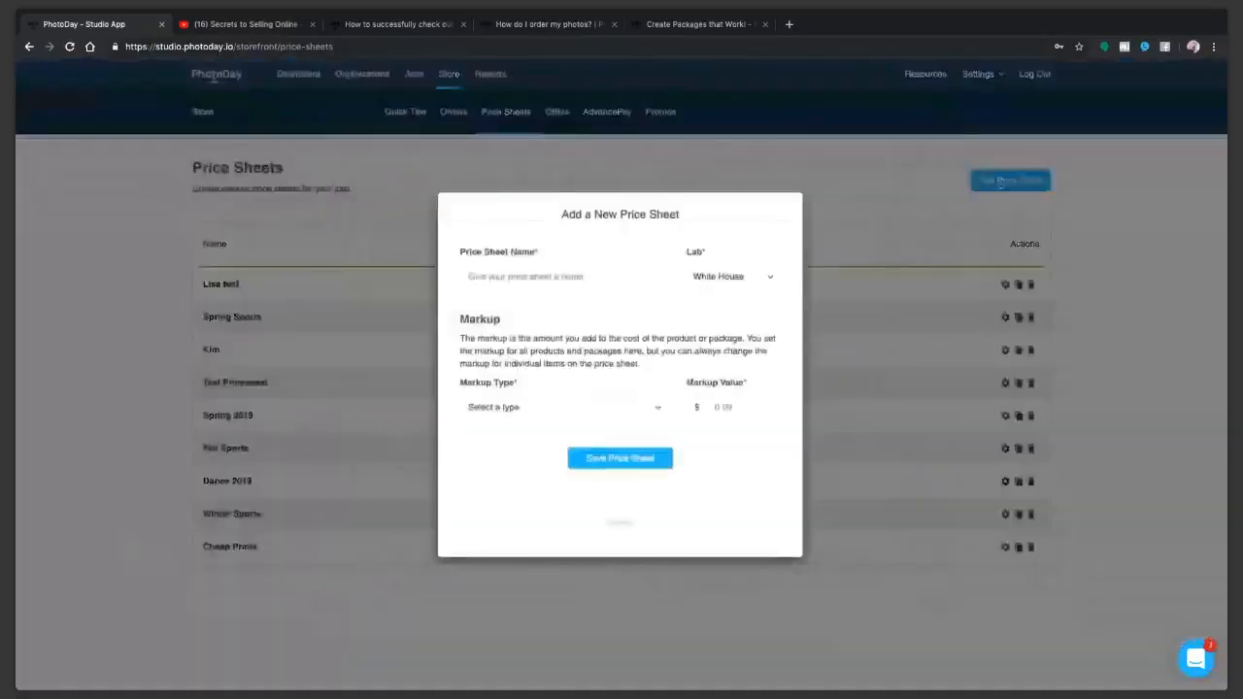
pyautogui.click(496, 280)
pyautogui.write('Youth Sports')
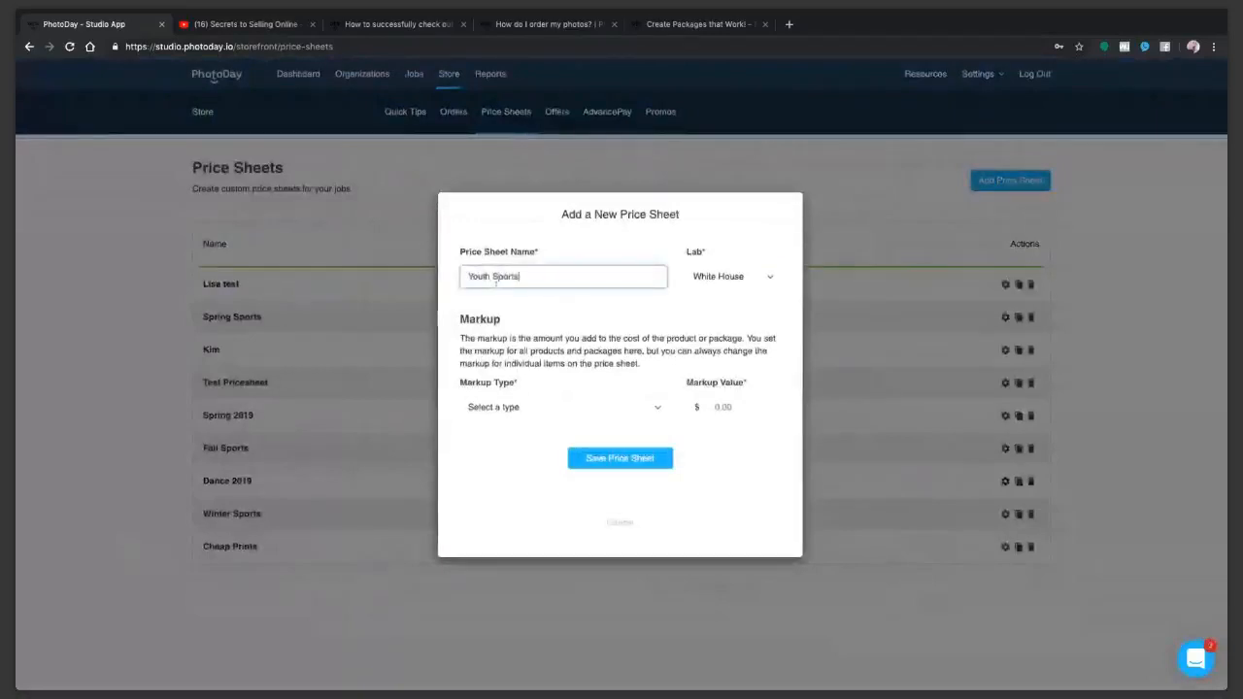
pyautogui.write(' 2019')
pyautogui.click(737, 237)
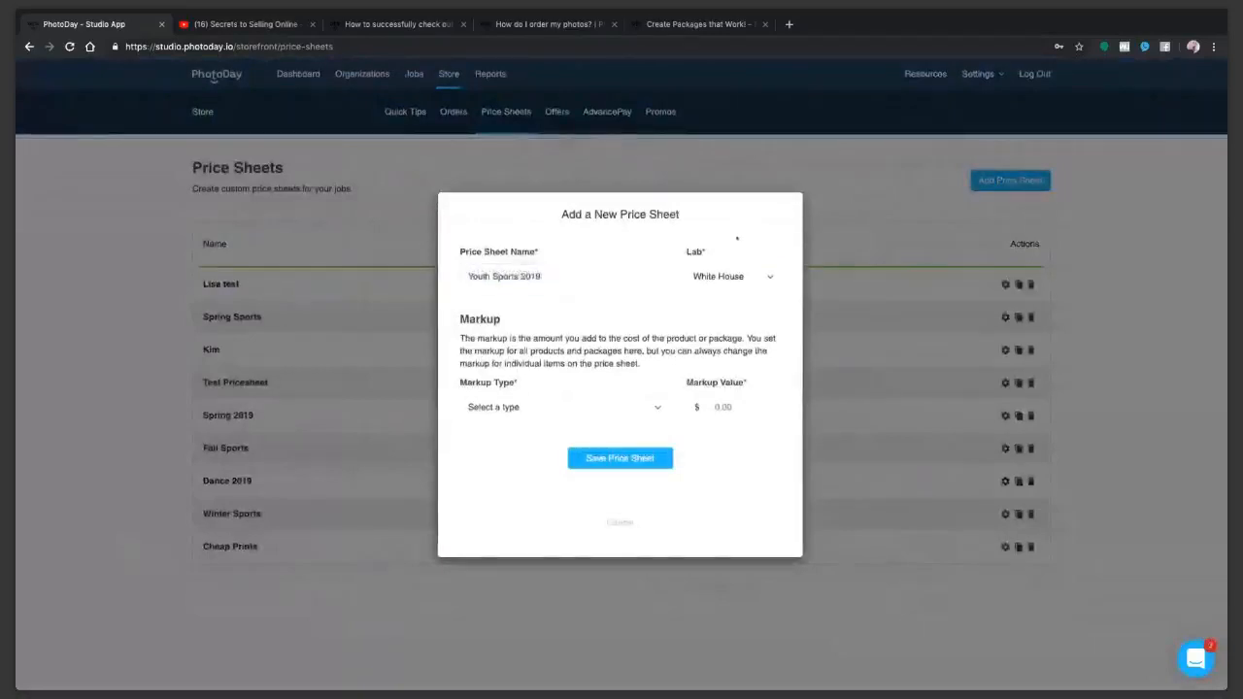
# Step: Choose Reedy Photo as the lab, set a 100 percent markup and save the price sheet
pyautogui.click(740, 276)
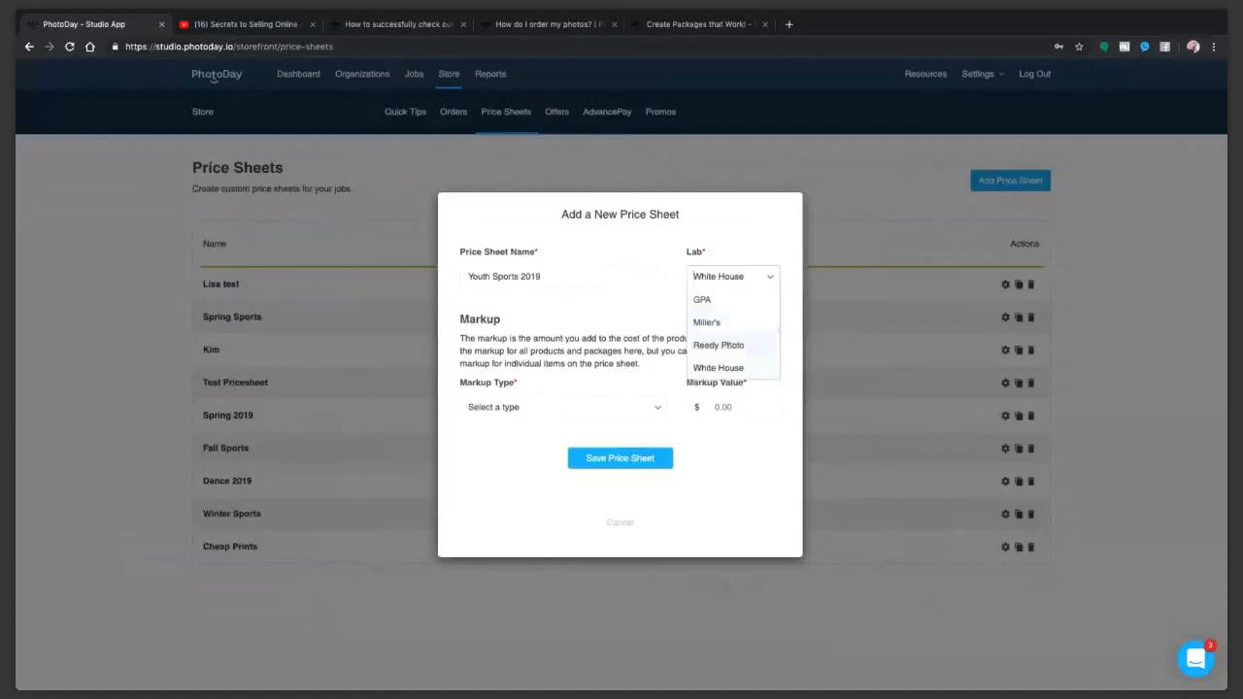
pyautogui.click(736, 344)
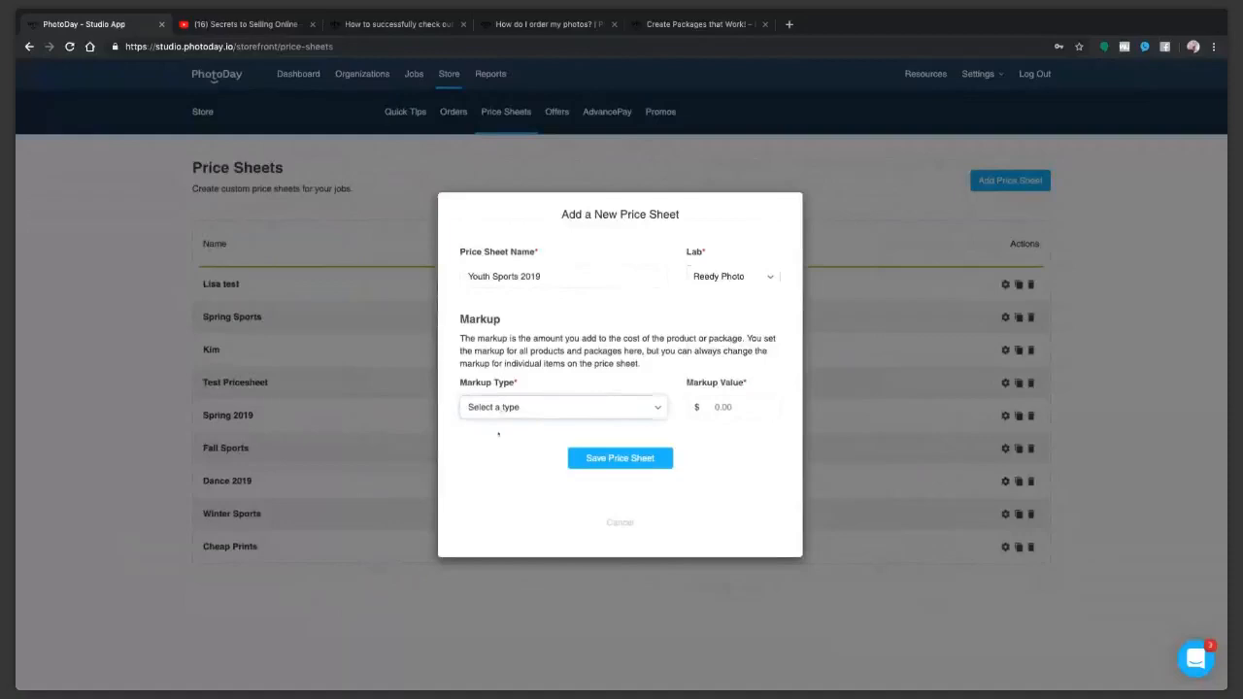
pyautogui.click(638, 430)
pyautogui.click(716, 407)
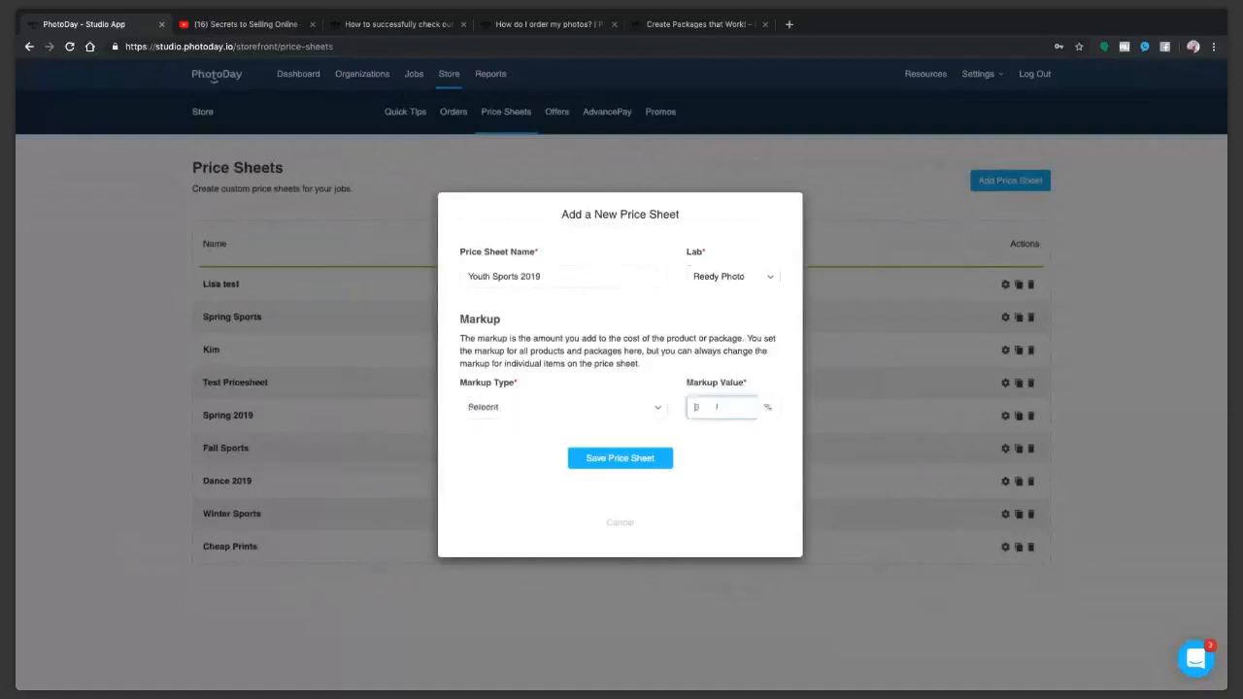
pyautogui.write('100')
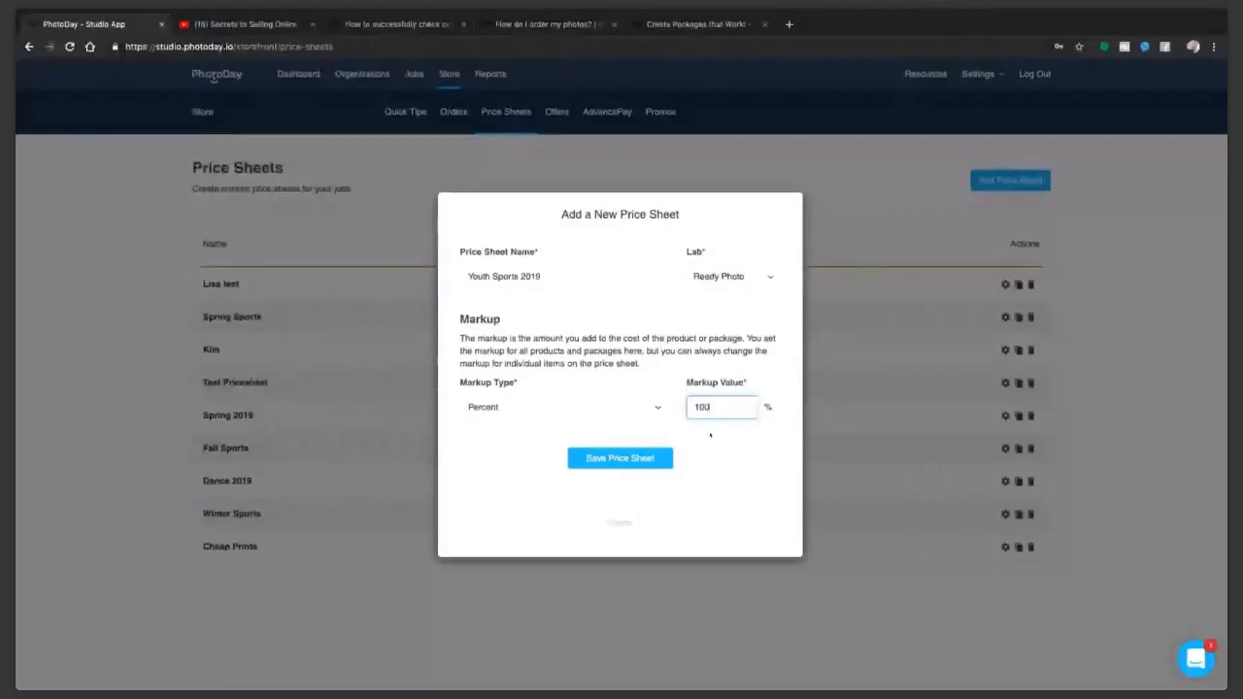
pyautogui.click(626, 462)
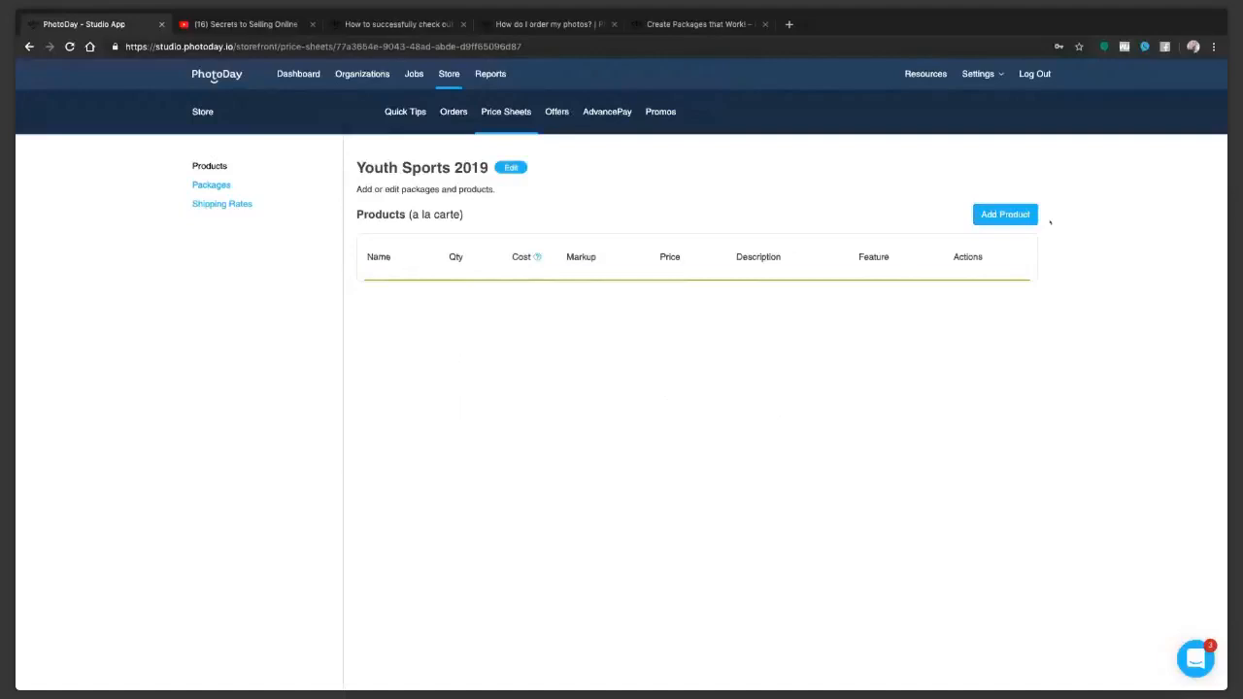
# Step: Start adding products to Youth Sports 2019 and look through the Prints, Plaques, Specialty Items and Banners catalogs
pyautogui.click(1009, 218)
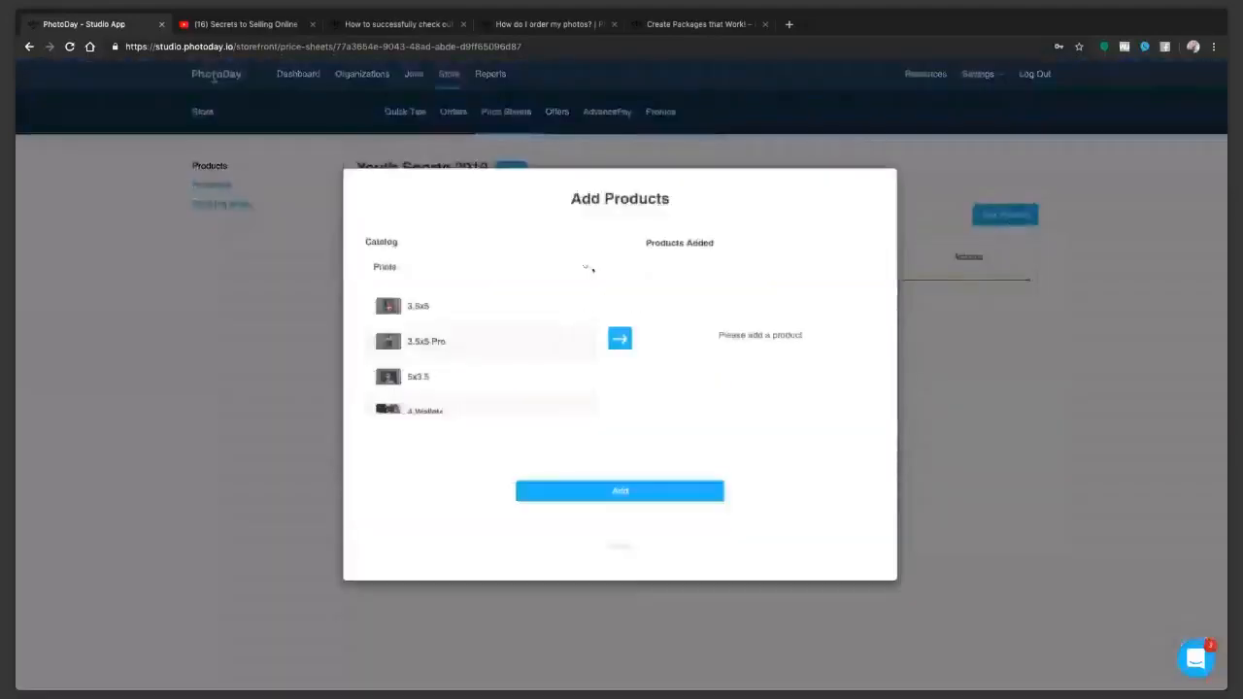
pyautogui.click(473, 309)
pyautogui.scroll(-2, 485, 334)
pyautogui.scroll(1, 448, 320)
pyautogui.click(448, 320)
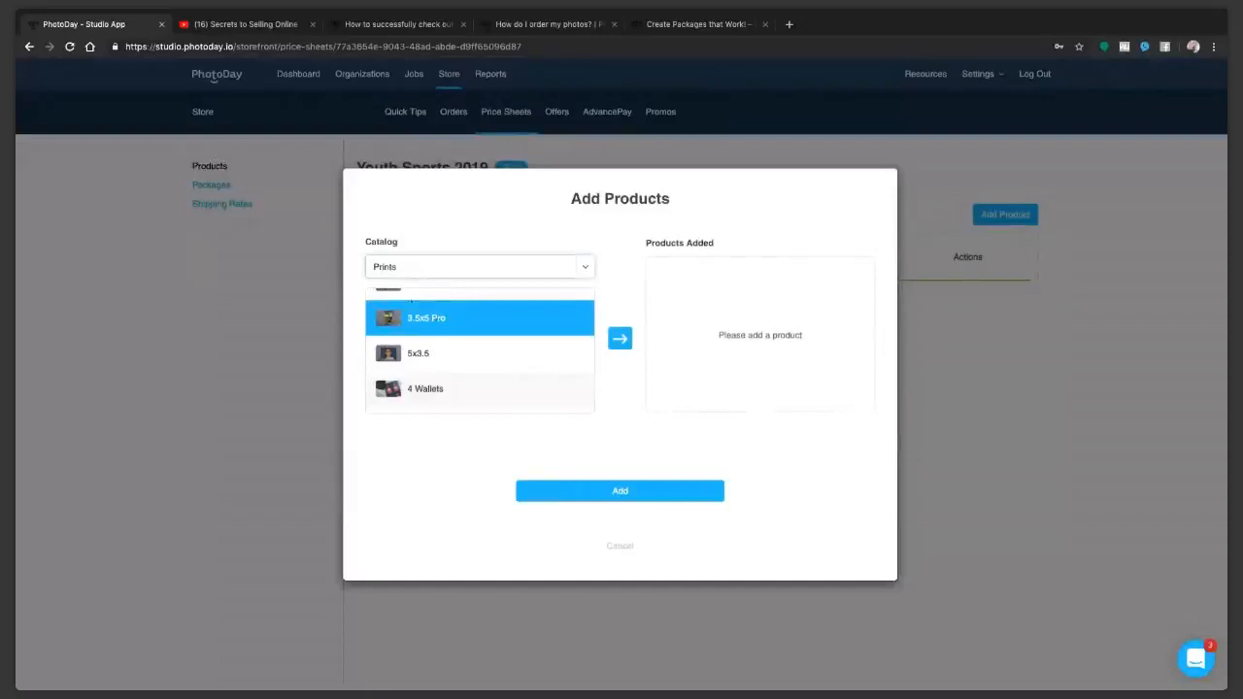
pyautogui.click(406, 268)
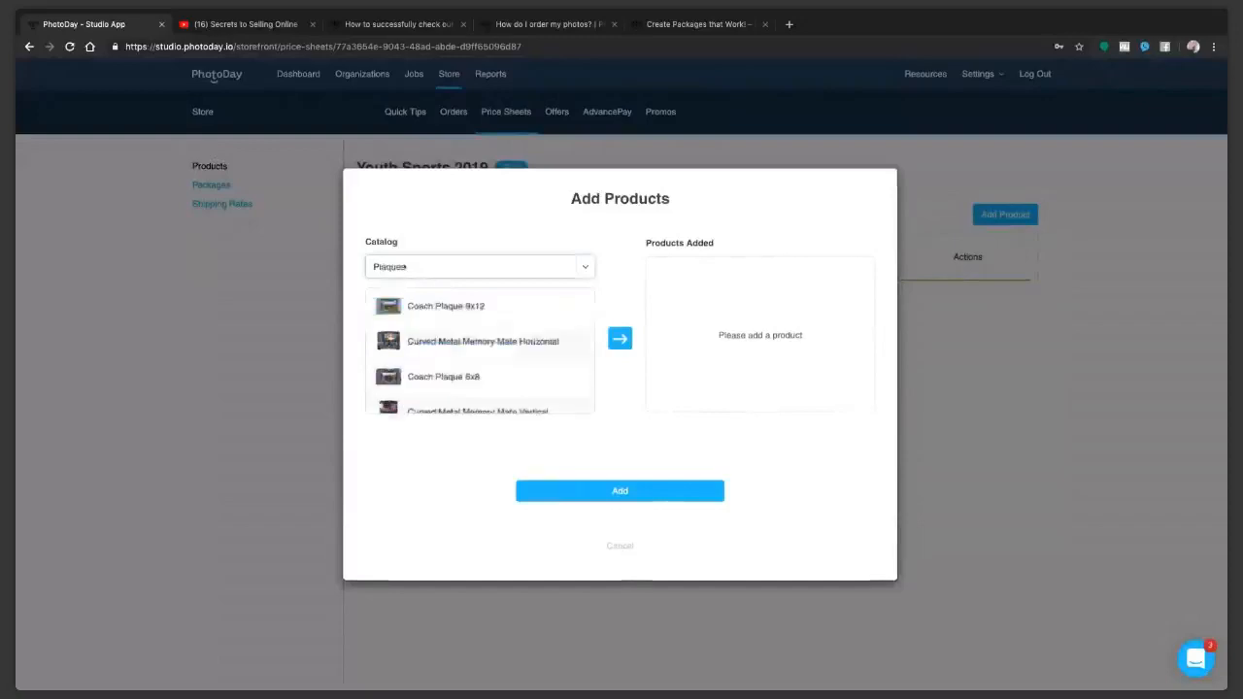
pyautogui.click(403, 280)
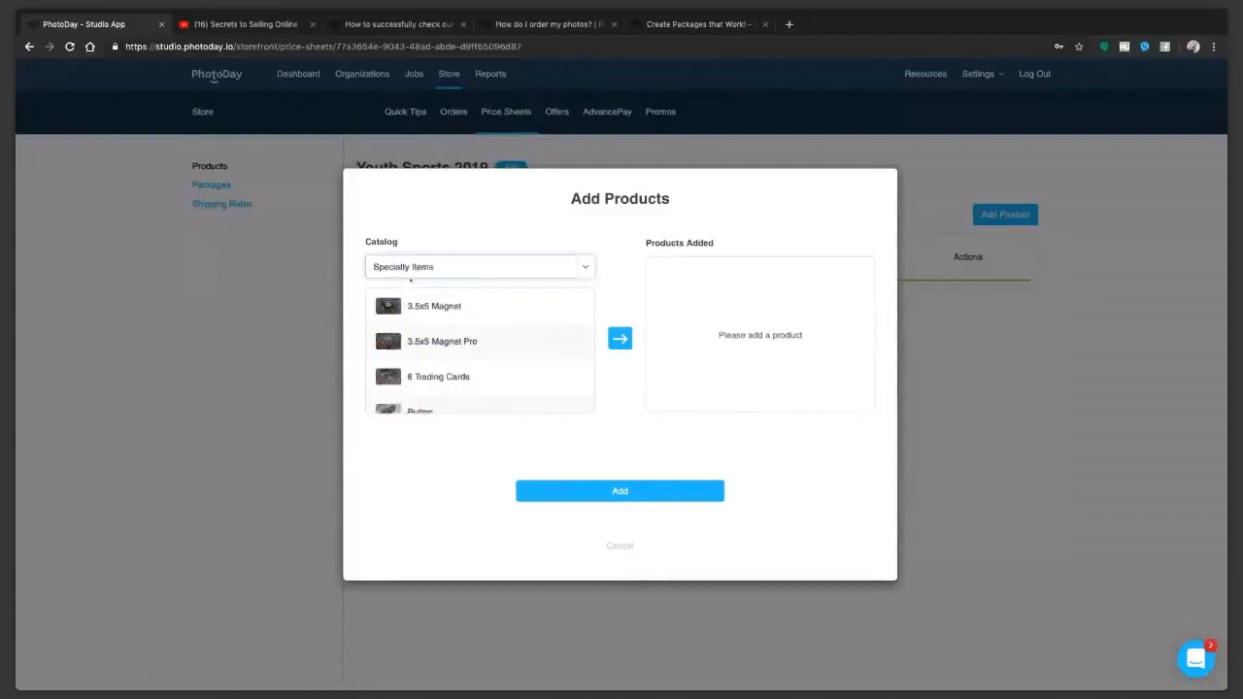
pyautogui.click(410, 280)
pyautogui.click(402, 279)
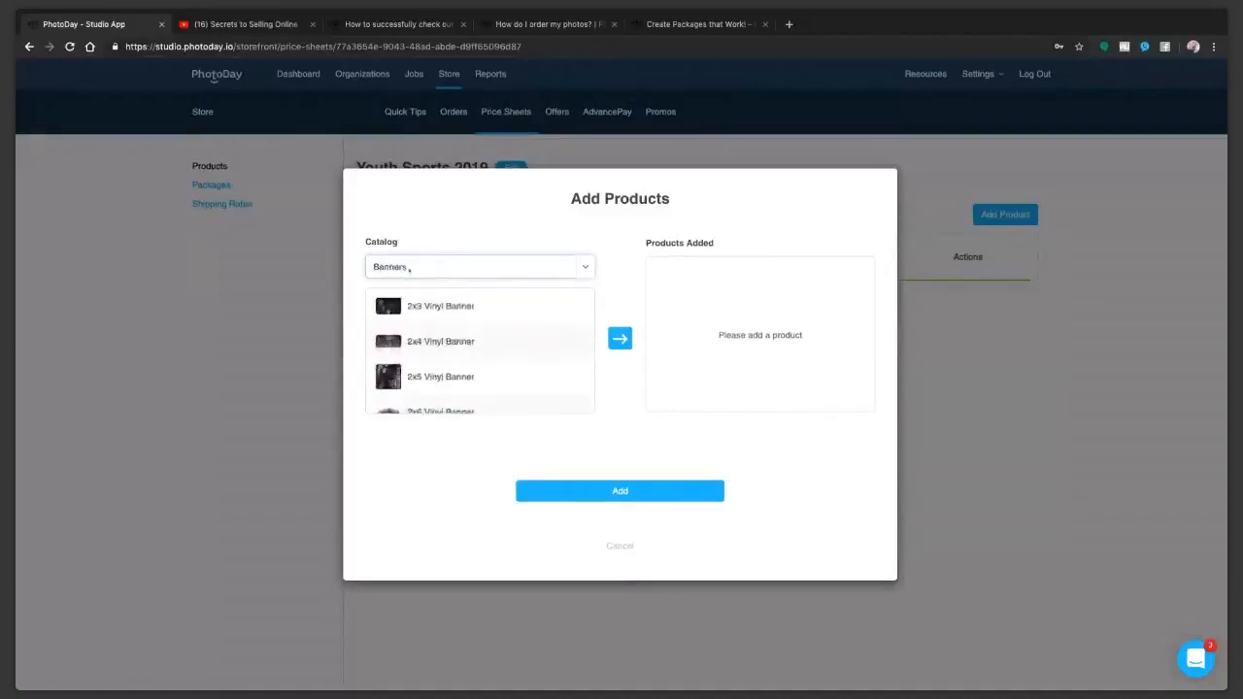
pyautogui.click(427, 288)
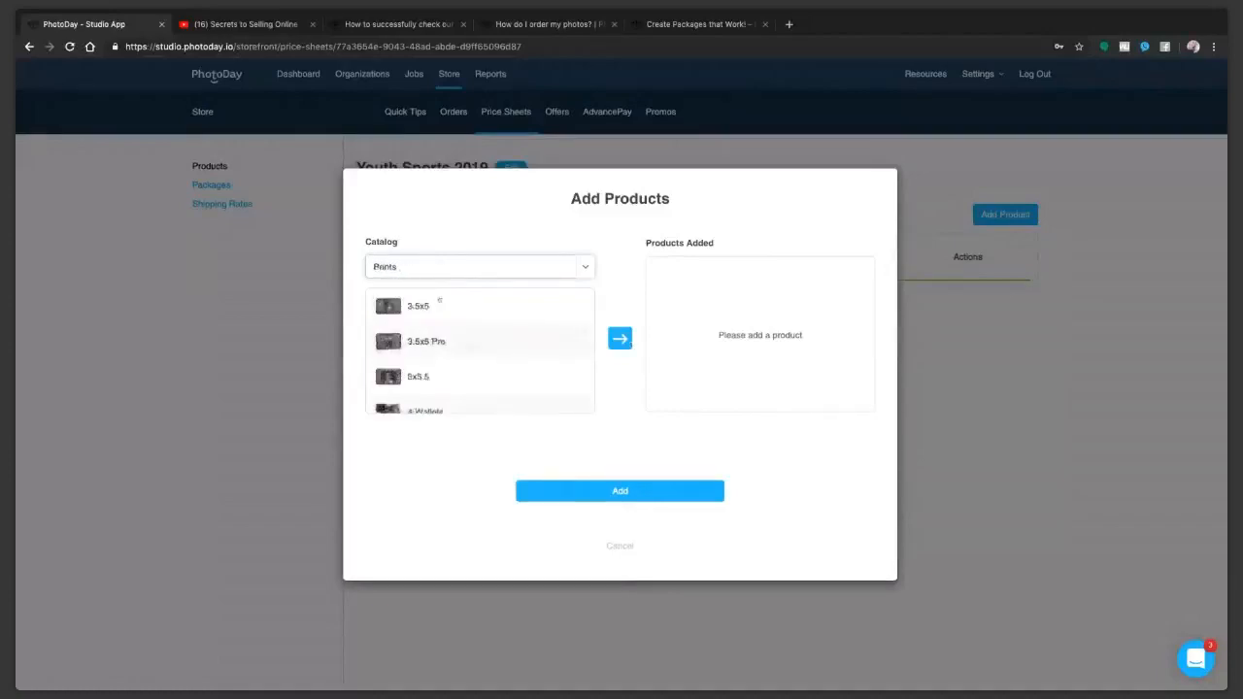
# Step: Add the 3.5x5 and 3.5x5 Pro prints from the Prints catalog to the added products
pyautogui.click(438, 302)
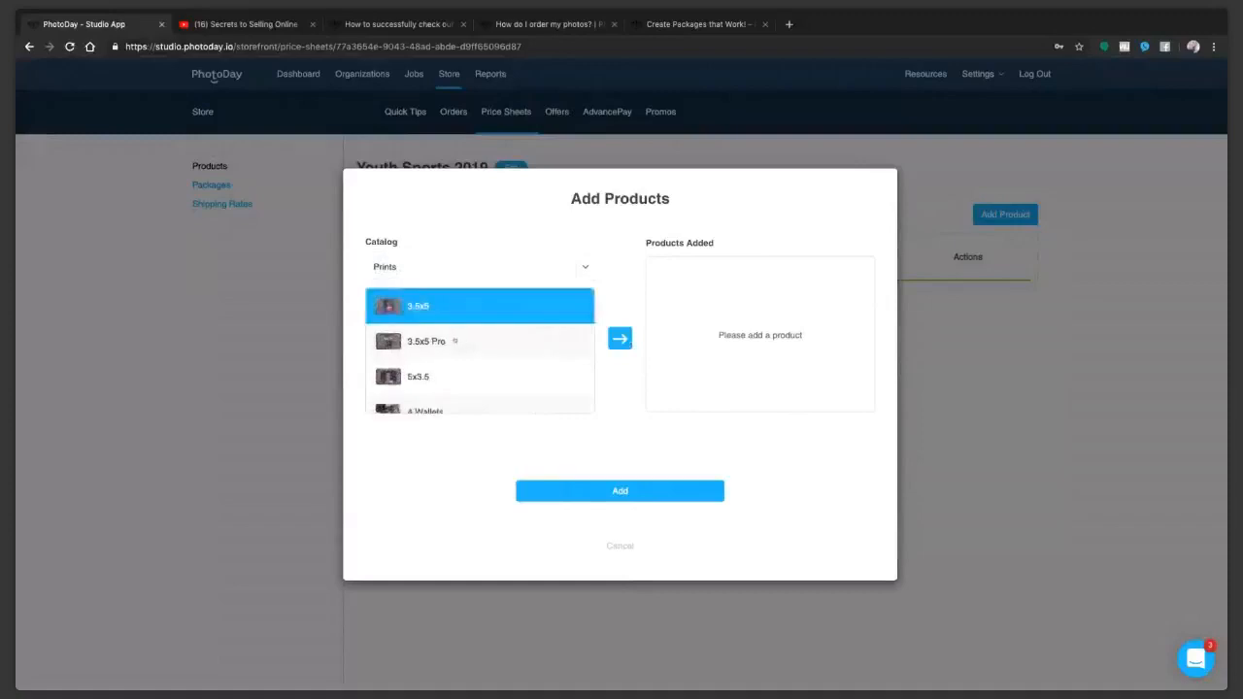
pyautogui.click(438, 343)
pyautogui.click(444, 307)
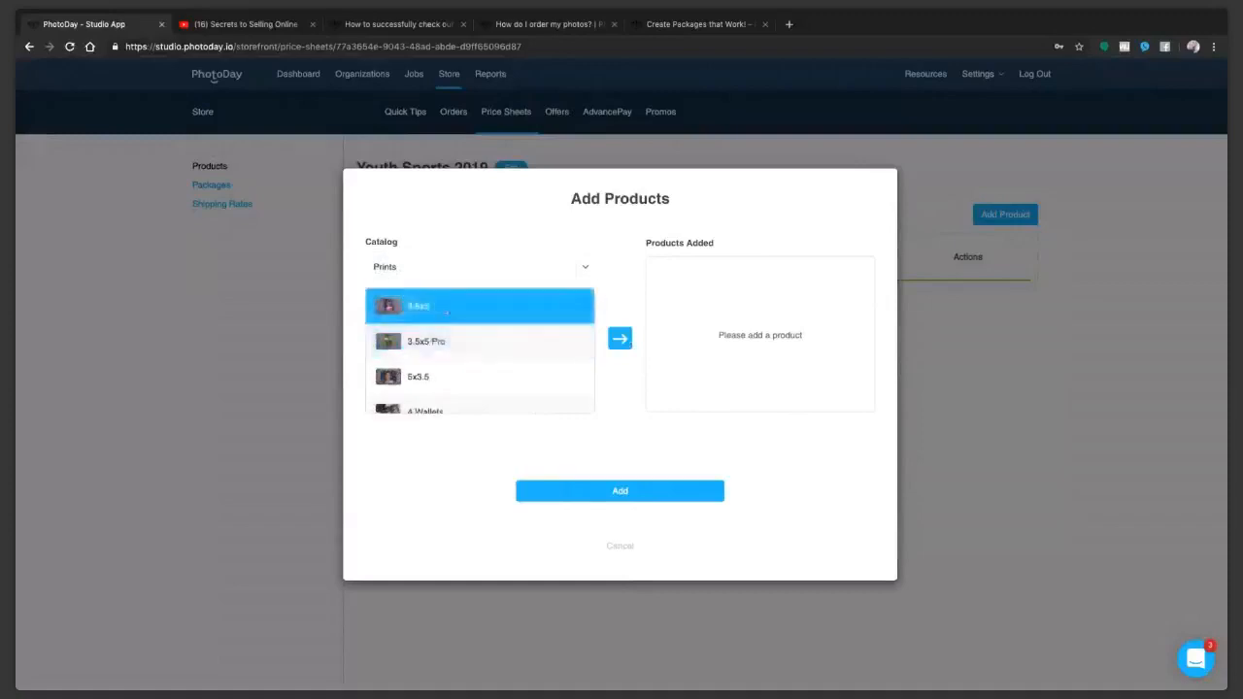
pyautogui.keyDown('shift'); pyautogui.click(438, 341); pyautogui.keyUp('shift')
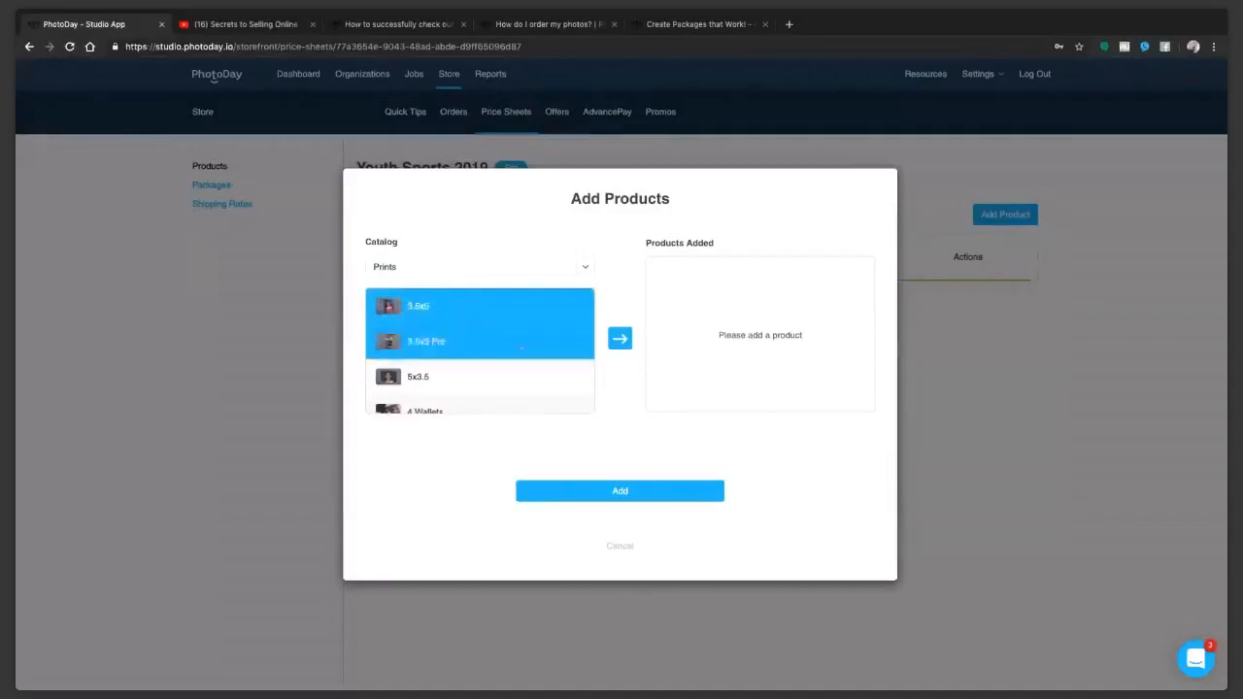
pyautogui.click(620, 338)
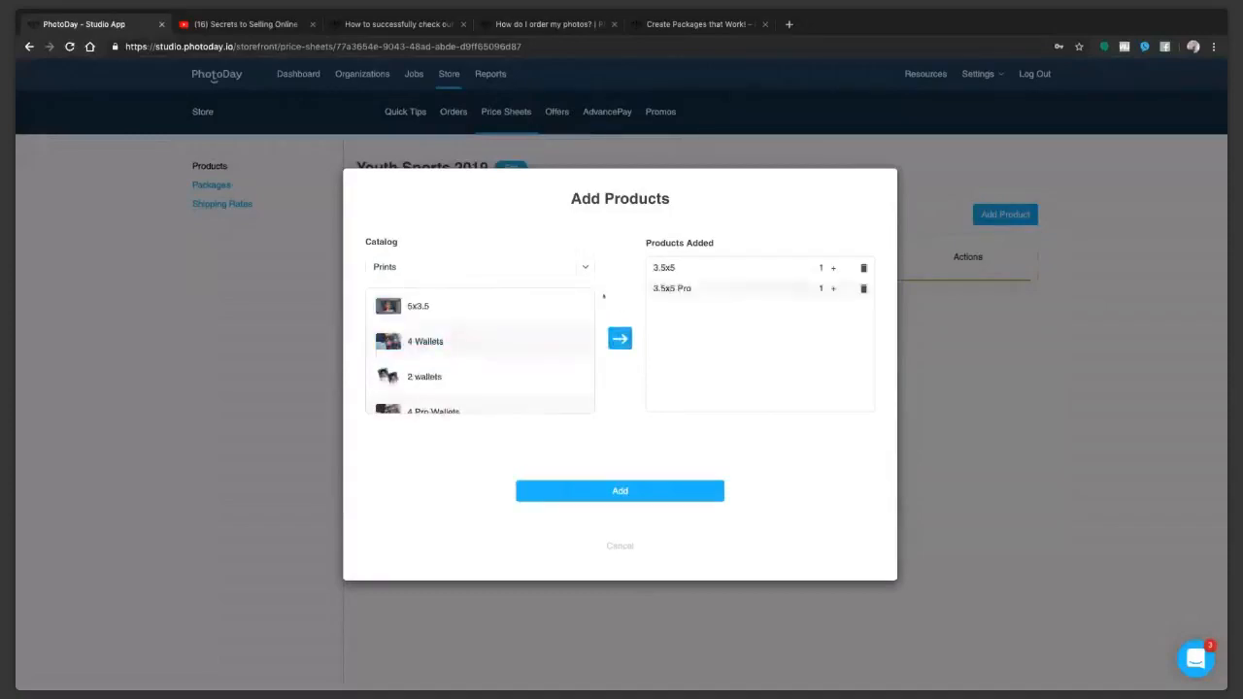
# Step: Add the 4 Wallets, 5x7, 4x6 and 5x7 Pro prints to the added products
pyautogui.scroll(-1, 469, 346)
pyautogui.click(468, 348)
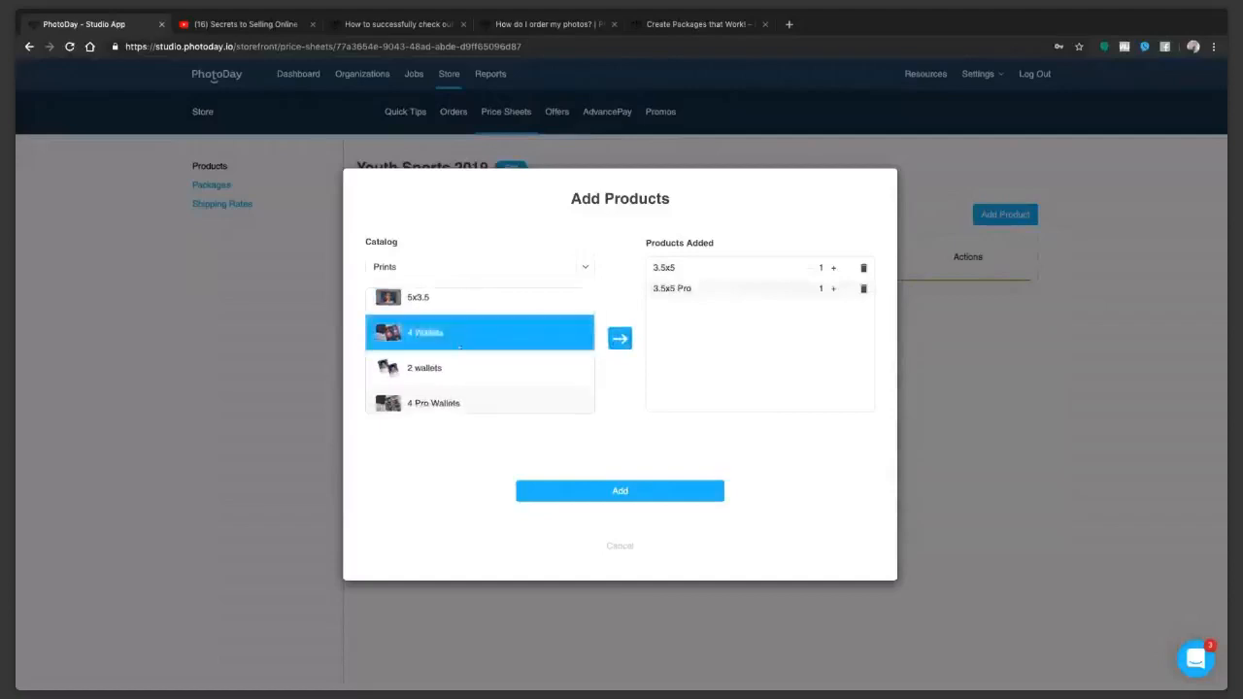
pyautogui.click(459, 358)
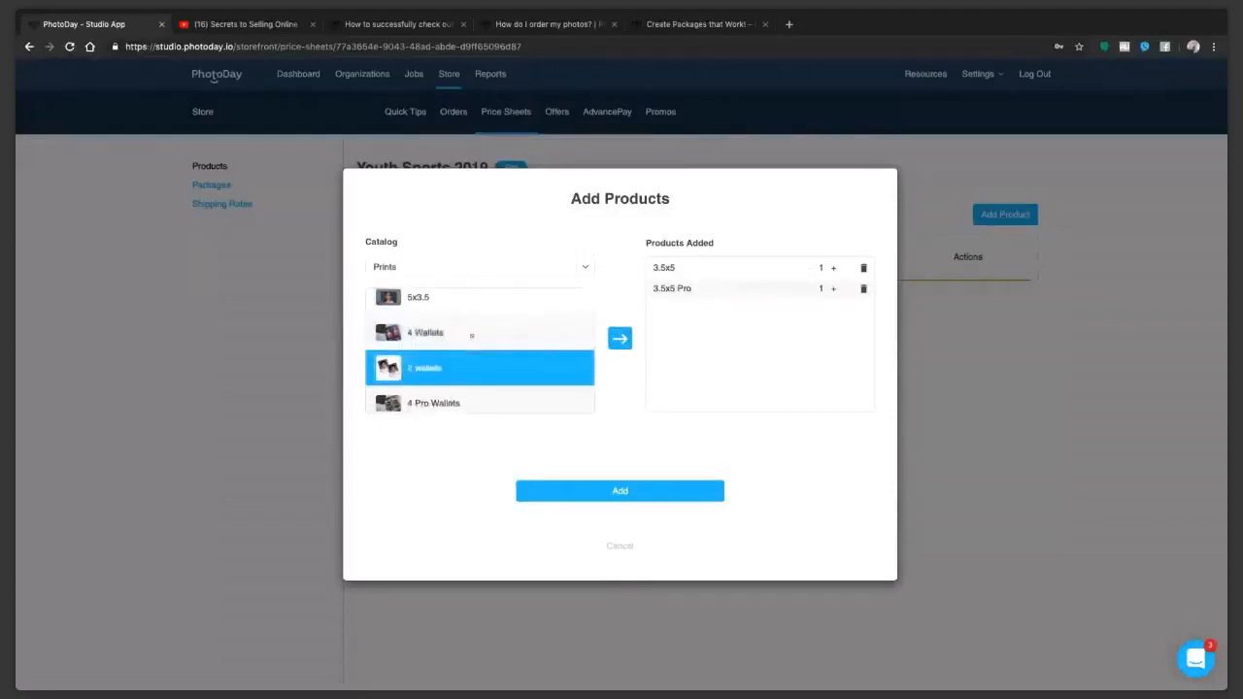
pyautogui.doubleClick(471, 335)
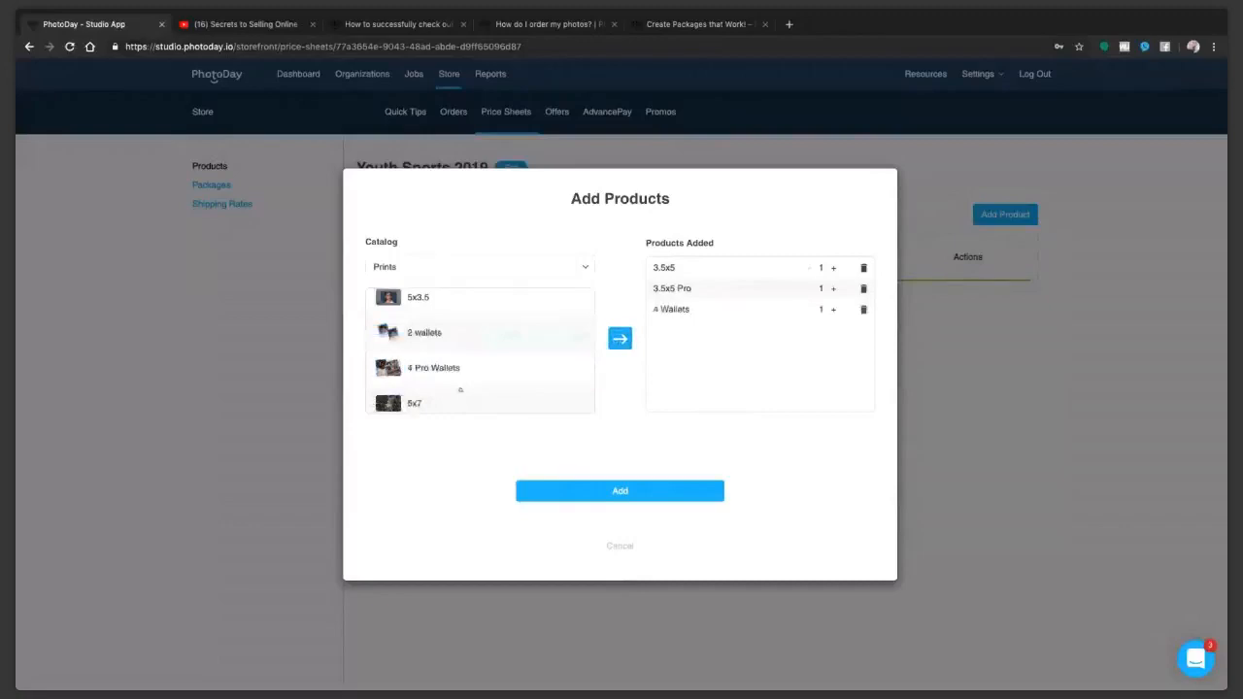
pyautogui.click(455, 398)
pyautogui.click(620, 338)
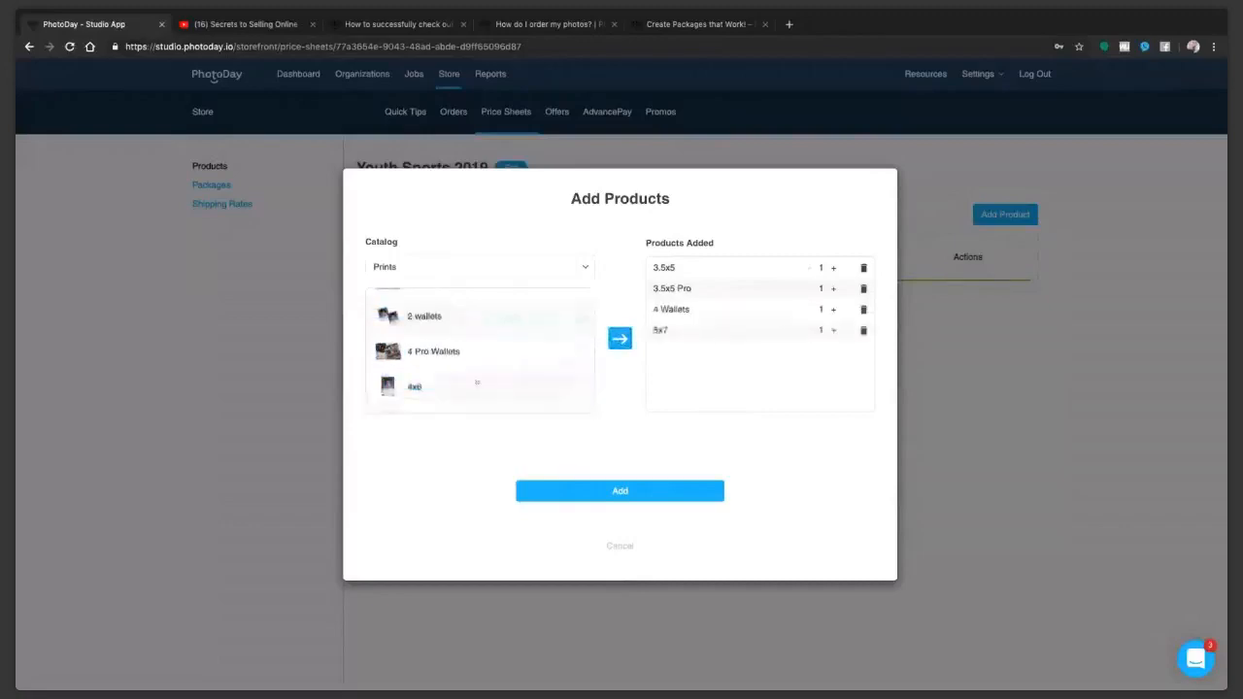
pyautogui.scroll(-1, 572, 349)
pyautogui.click(578, 349)
pyautogui.click(619, 338)
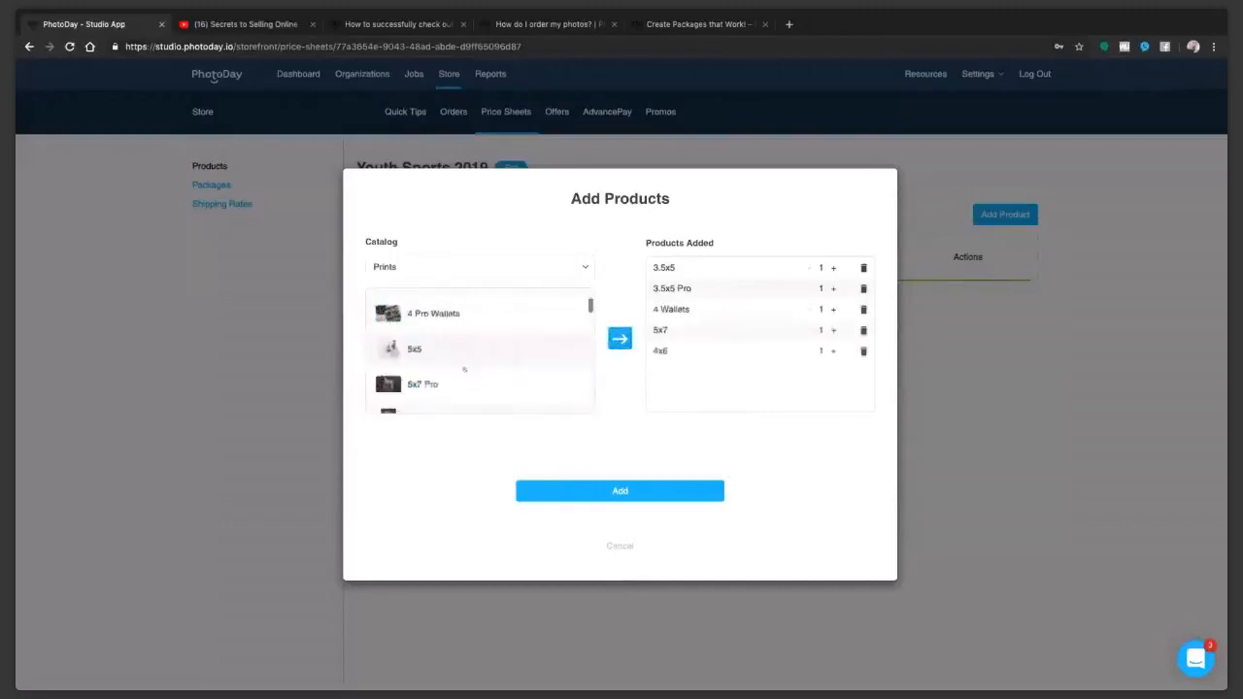
pyautogui.doubleClick(438, 384)
# Step: Add the larger prints, including 12x18, 10x20, 8x10, 10x30, 8x10 Pro, 10x8 and 10x8 Pro, through the Memory Mate prints
pyautogui.scroll(-1, 476, 349)
pyautogui.scroll(-3, 477, 349)
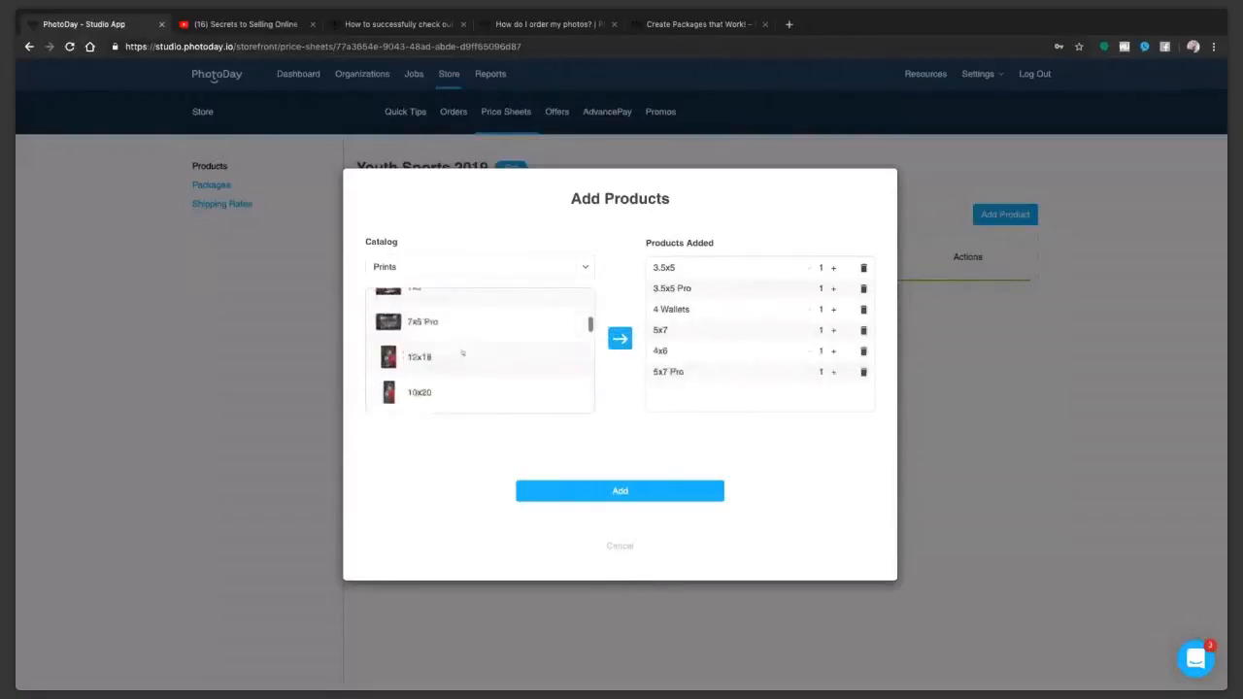
pyautogui.click(457, 339)
pyautogui.scroll(-5, 464, 372)
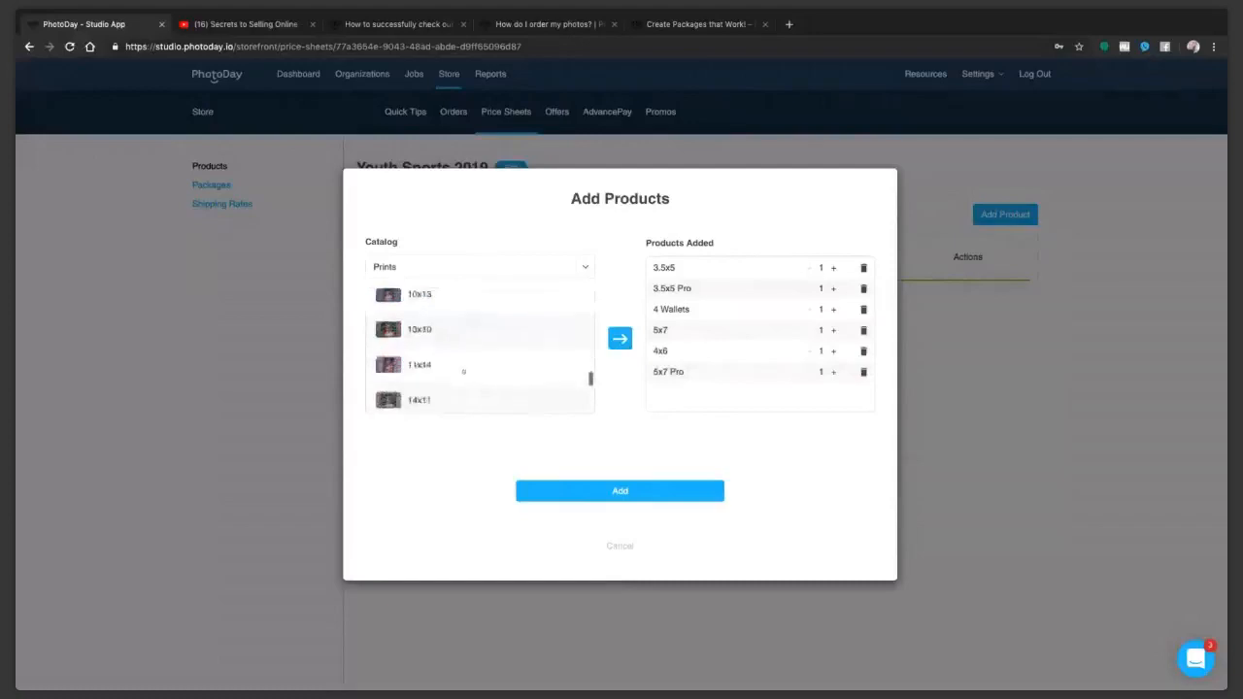
pyautogui.click(612, 339)
pyautogui.click(476, 325)
pyautogui.scroll(-3, 466, 353)
pyautogui.scroll(-1, 456, 388)
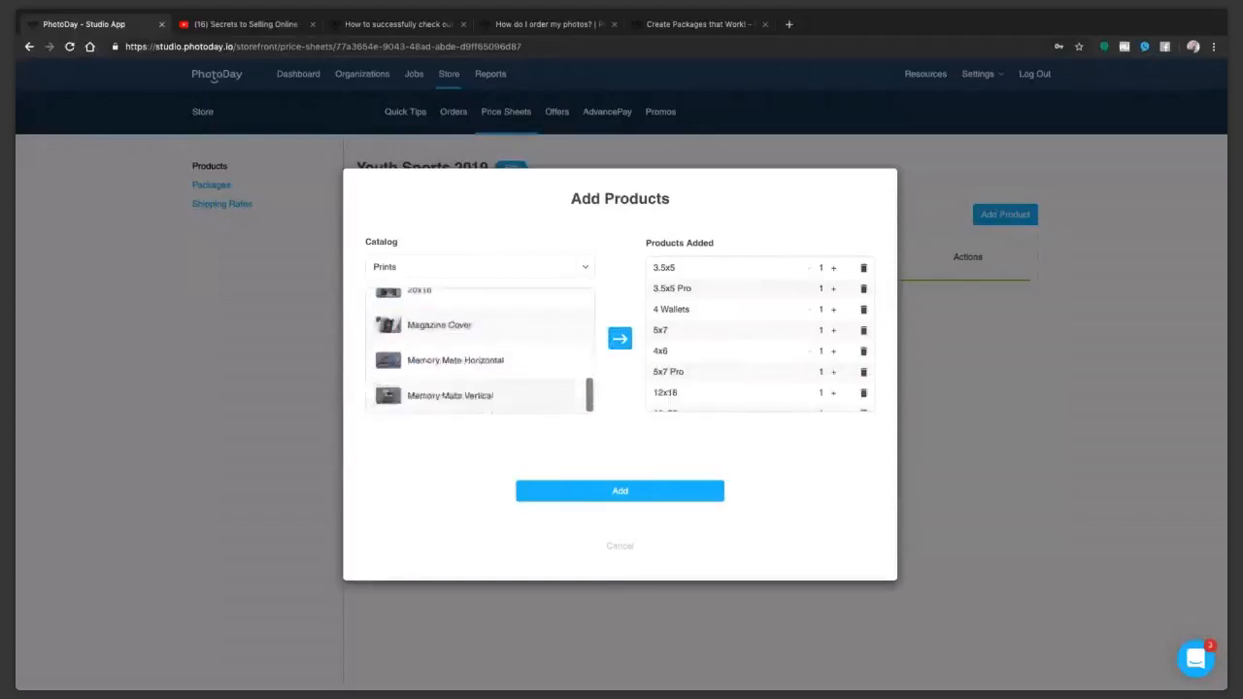
pyautogui.click(454, 395)
pyautogui.click(619, 337)
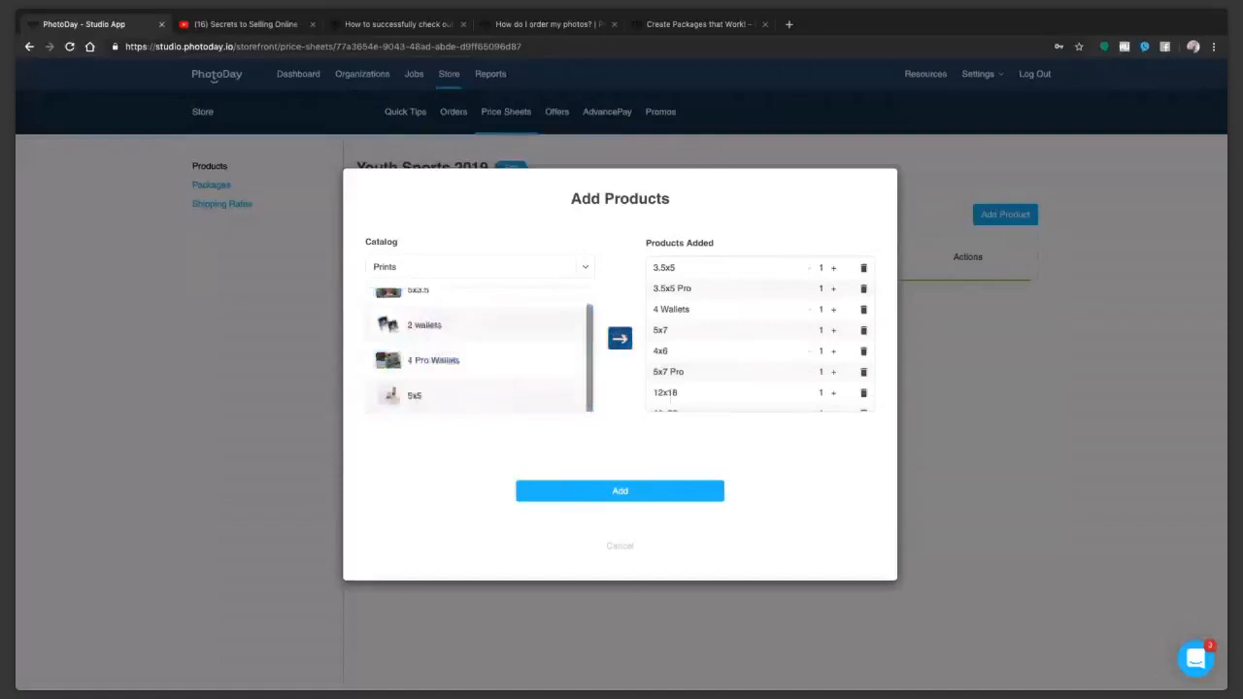
# Step: Set quantities of 4 for 3.5x5 and 3.5x5 Pro and 2 for 5x7 Pro, and increase the 5x7 and 4x6 quantities
pyautogui.scroll(-5, 764, 357)
pyautogui.scroll(5, 762, 361)
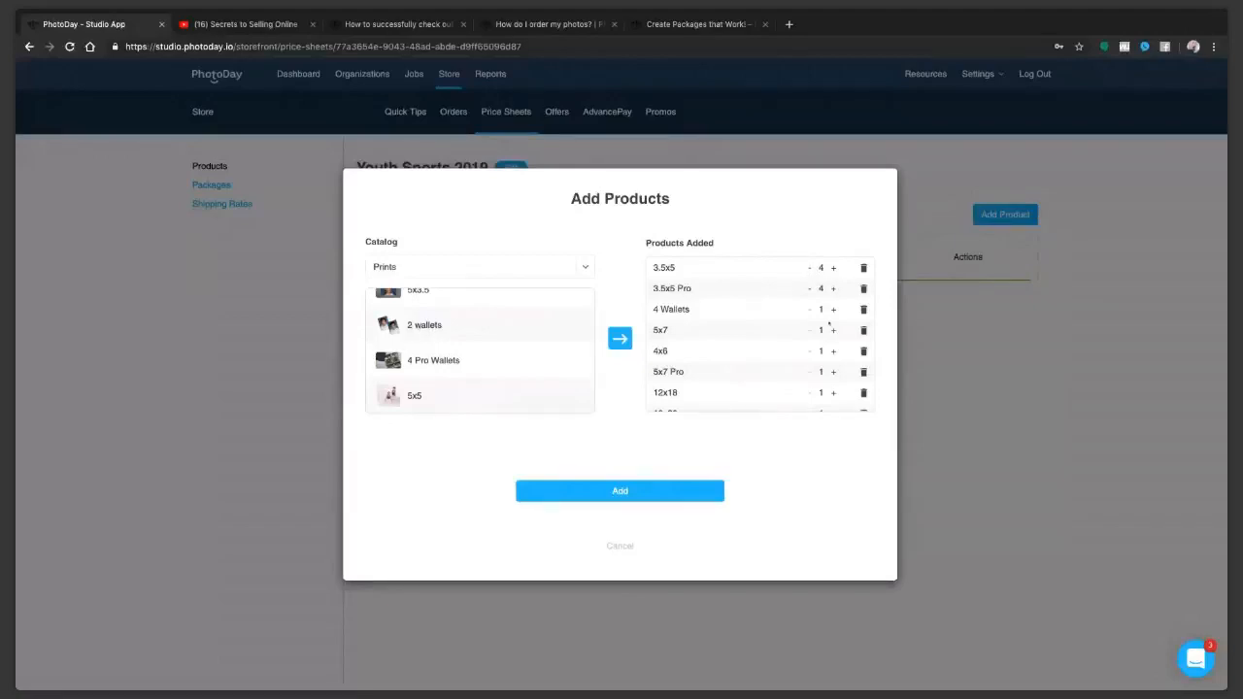
pyautogui.click(832, 331)
pyautogui.click(833, 351)
pyautogui.scroll(-1, 797, 365)
pyautogui.click(833, 347)
pyautogui.scroll(-2, 830, 357)
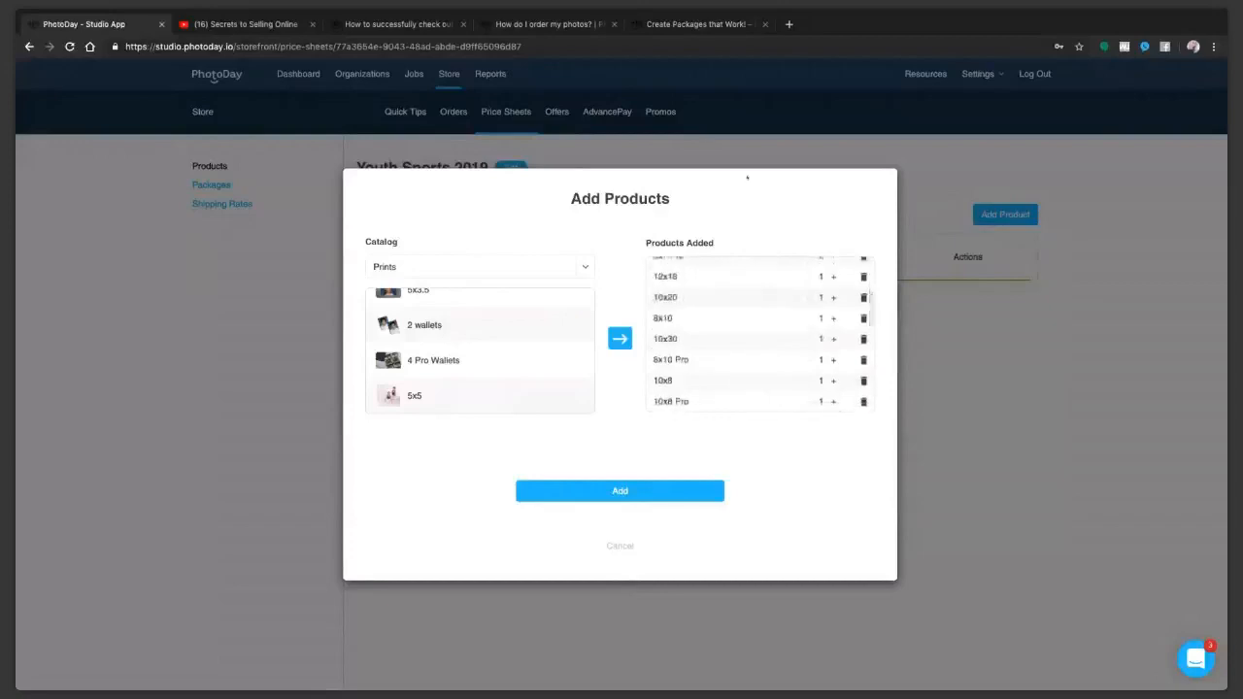
# Step: Open the "Create Packages that Work!" blog article, select its web address, and return to the price sheet's product selection
pyautogui.click(677, 26)
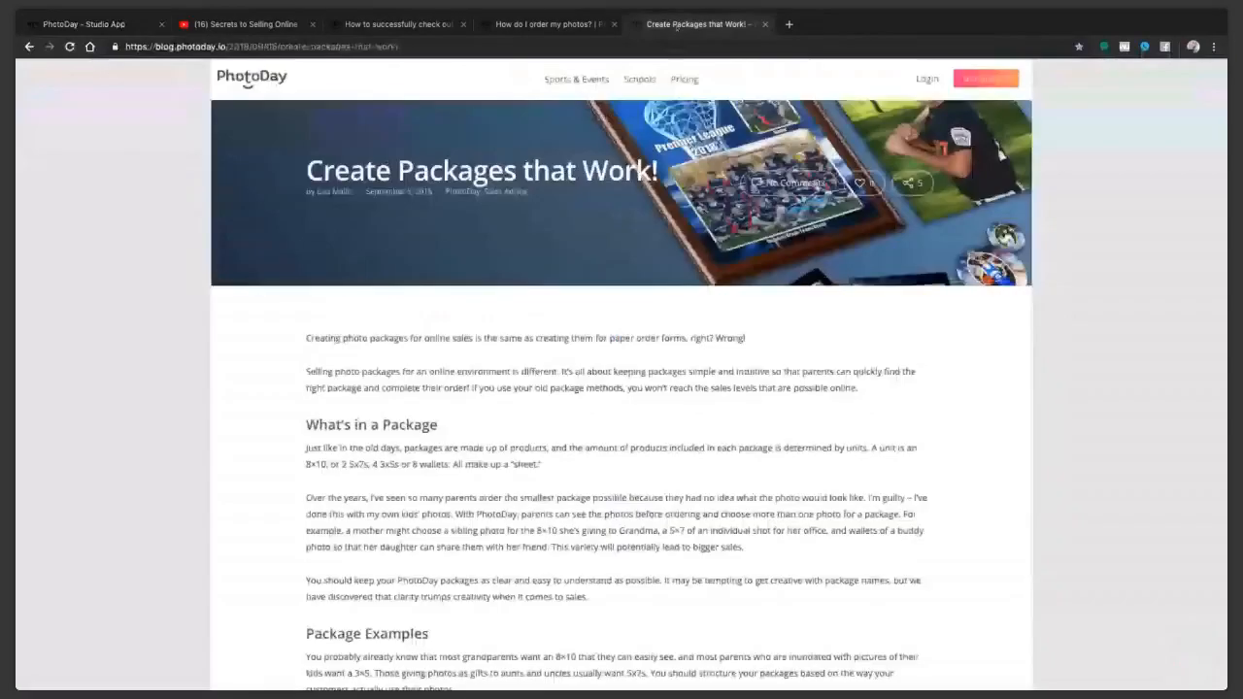
pyautogui.click(583, 47)
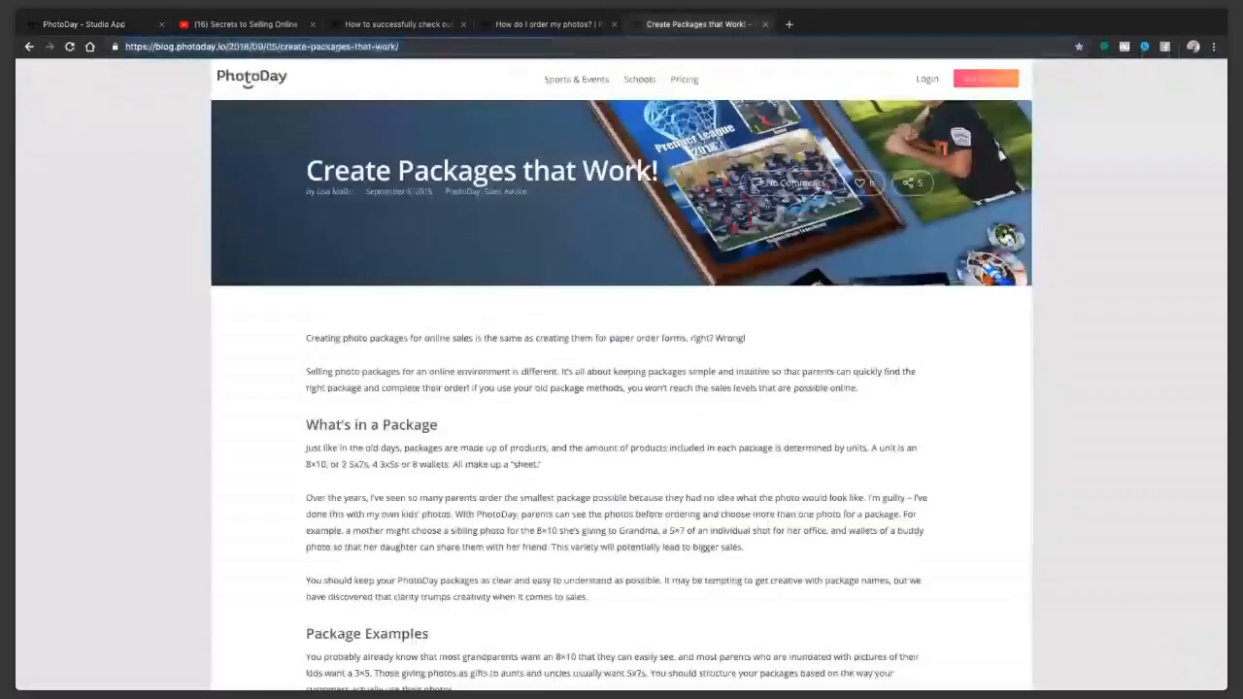
pyautogui.press('super+Tab')
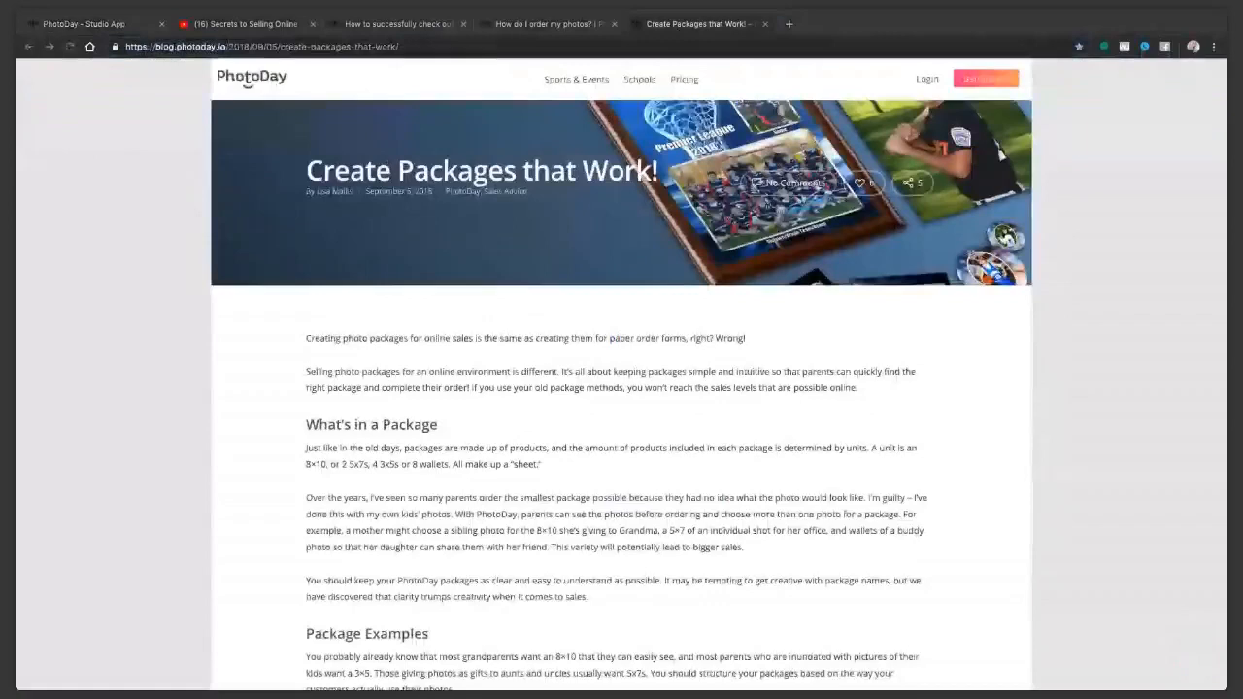
pyautogui.click(84, 24)
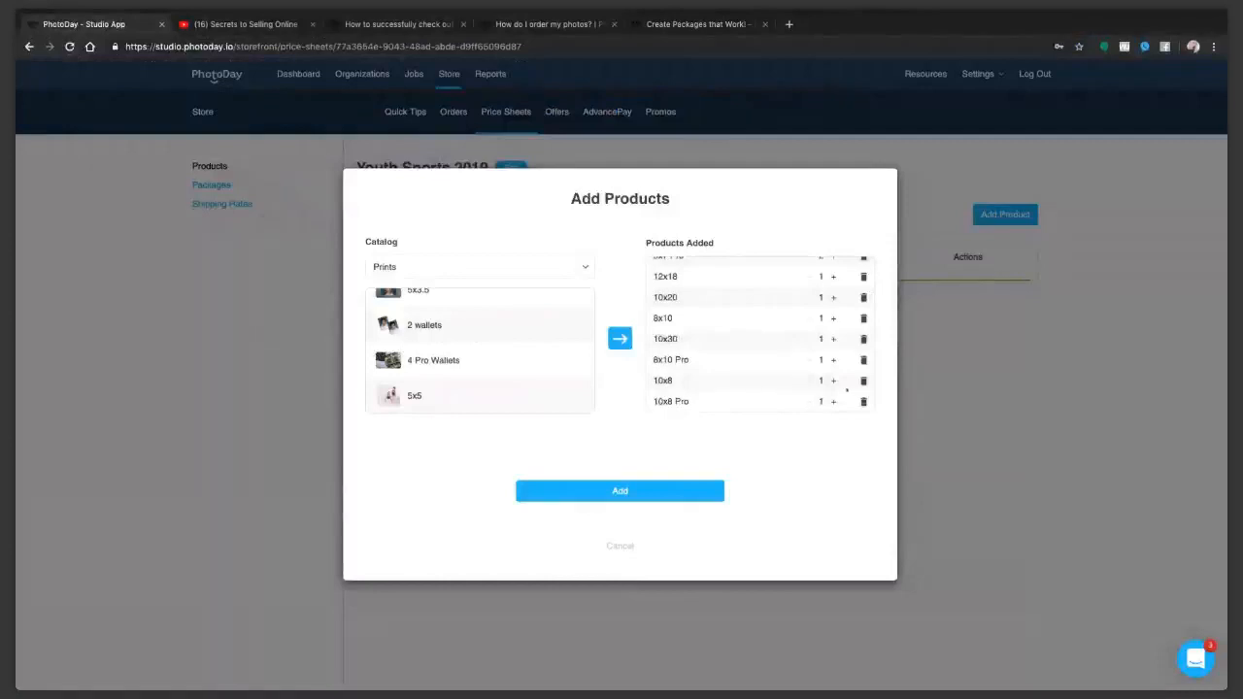
# Step: Add the Memory Mate Plaque 12x9 and 8x10 Dye Sub Plaque from the Plaques catalog to the added products
pyautogui.click(460, 280)
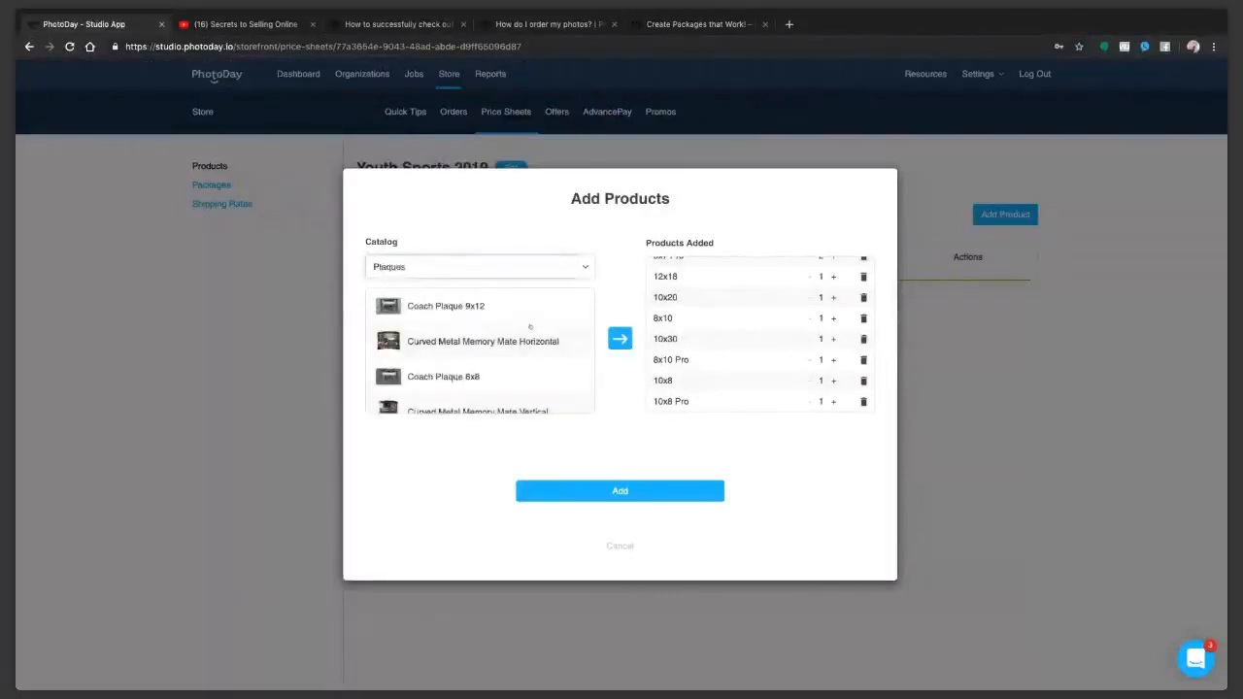
pyautogui.scroll(-5, 455, 377)
pyautogui.scroll(-2, 471, 349)
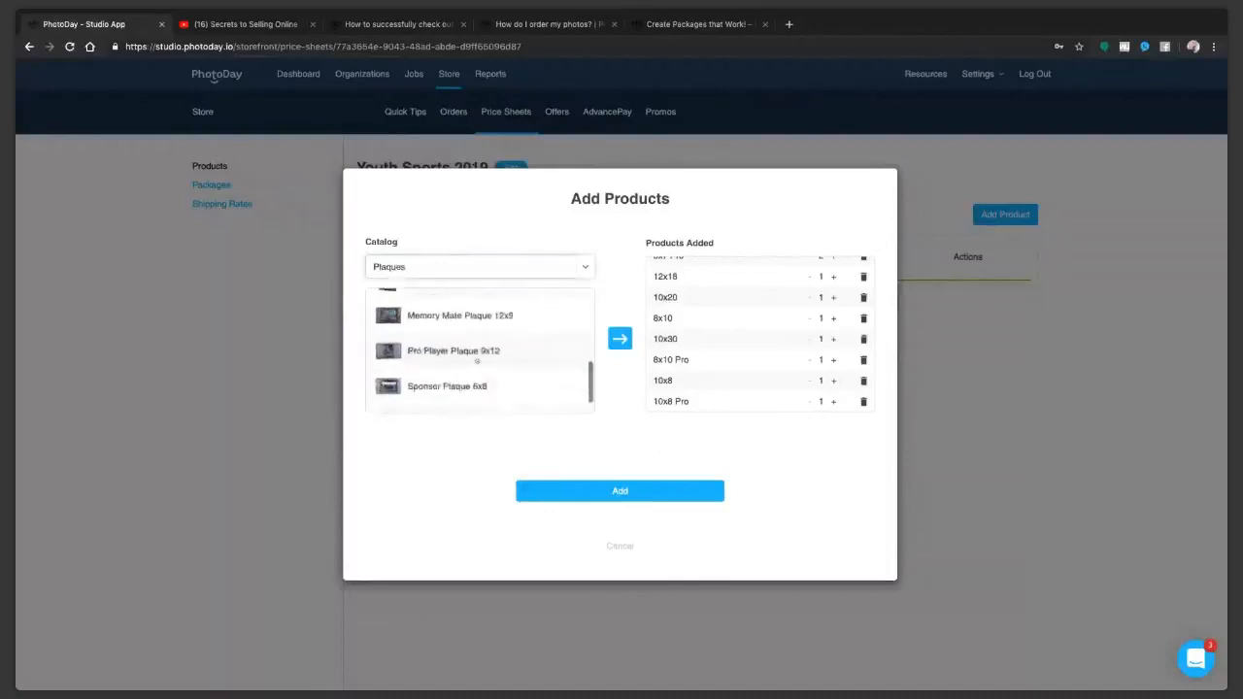
pyautogui.scroll(2, 475, 362)
pyautogui.scroll(1, 474, 362)
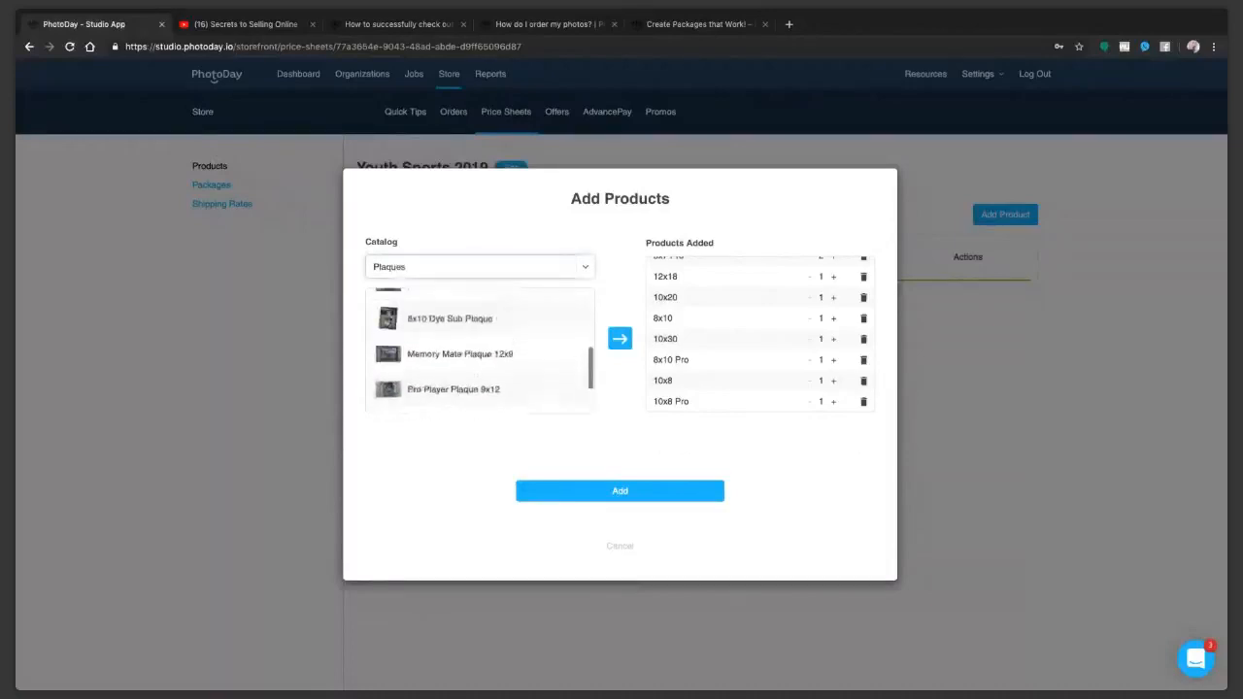
pyautogui.click(474, 357)
pyautogui.click(620, 338)
pyautogui.click(490, 322)
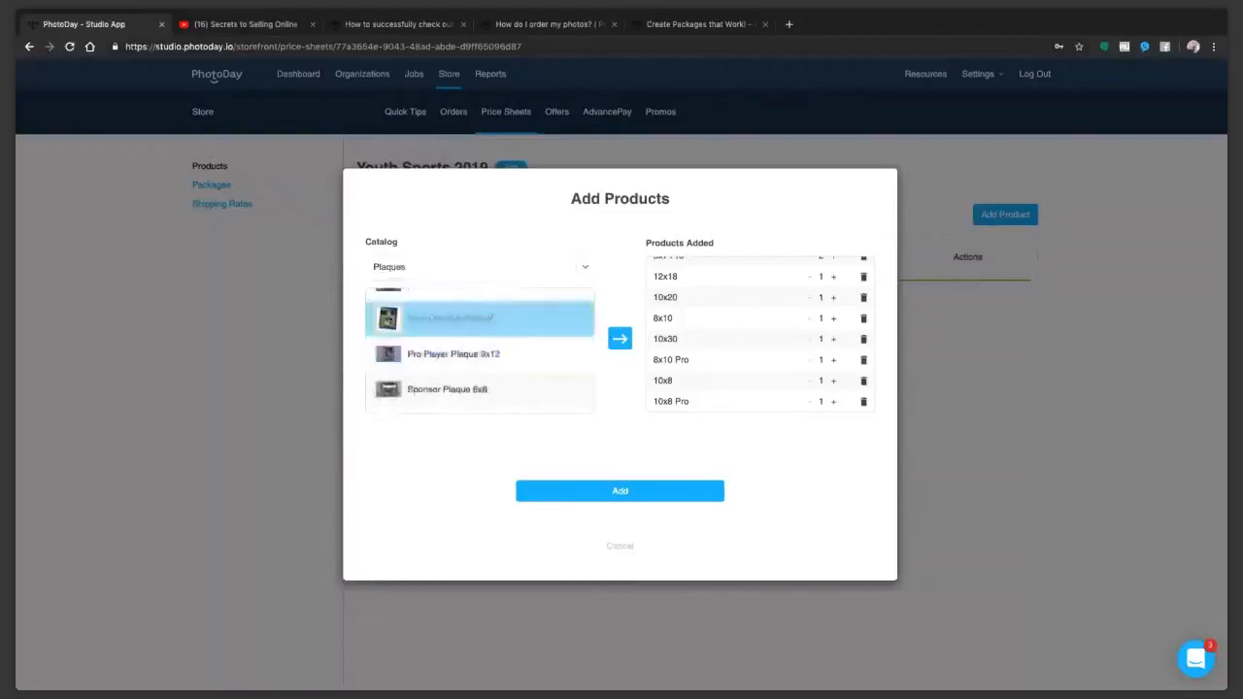
pyautogui.click(619, 337)
# Step: Add every product in the Specialty Items catalog, starting from the 3.5x5 Magnet, to the added products
pyautogui.click(452, 282)
pyautogui.click(459, 312)
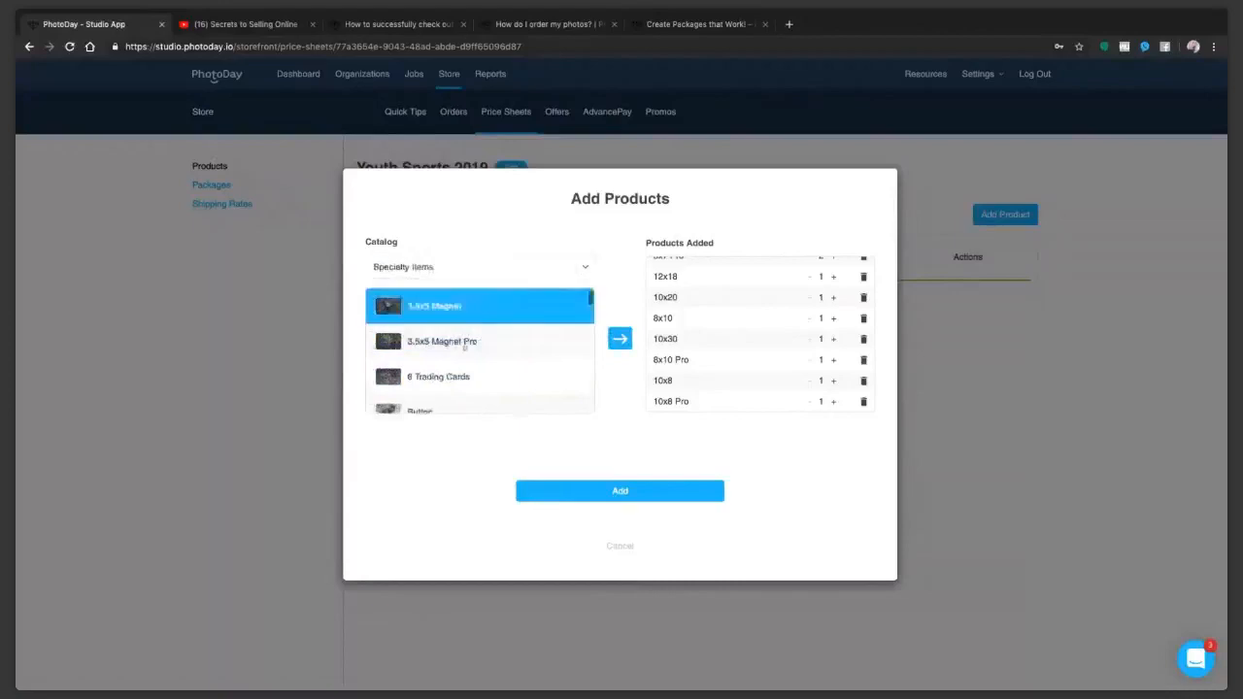
pyautogui.scroll(-1, 455, 321)
pyautogui.scroll(-5, 456, 341)
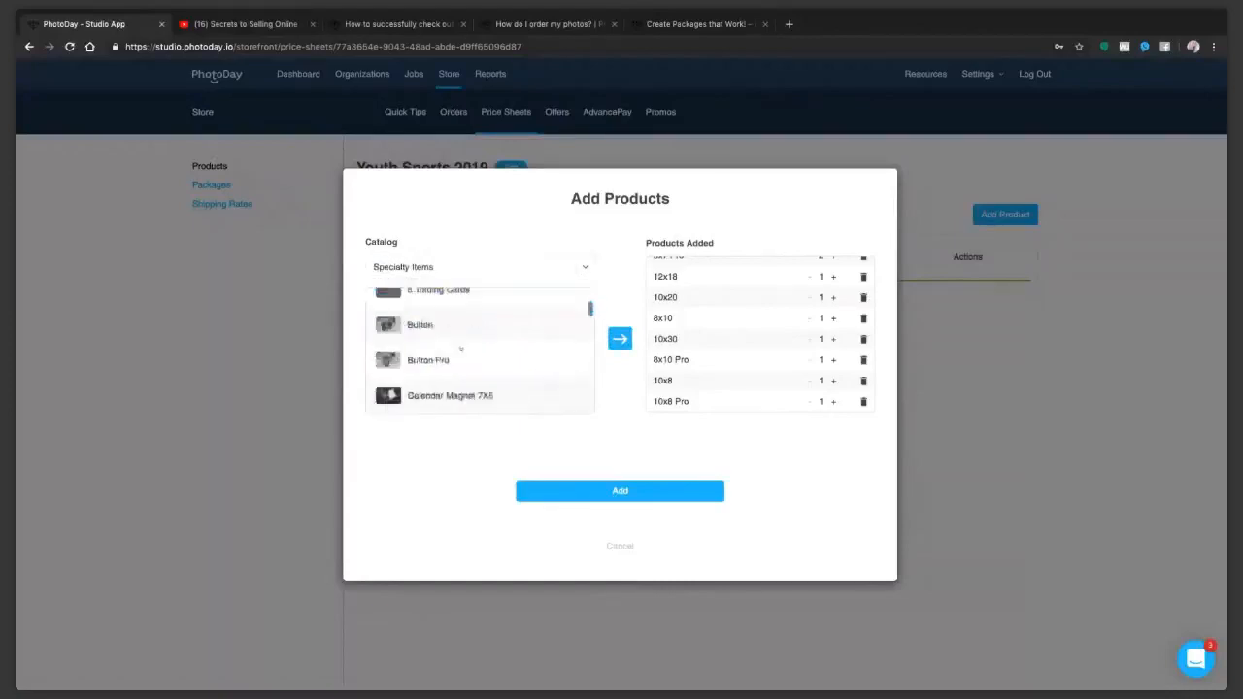
pyautogui.scroll(-5, 462, 349)
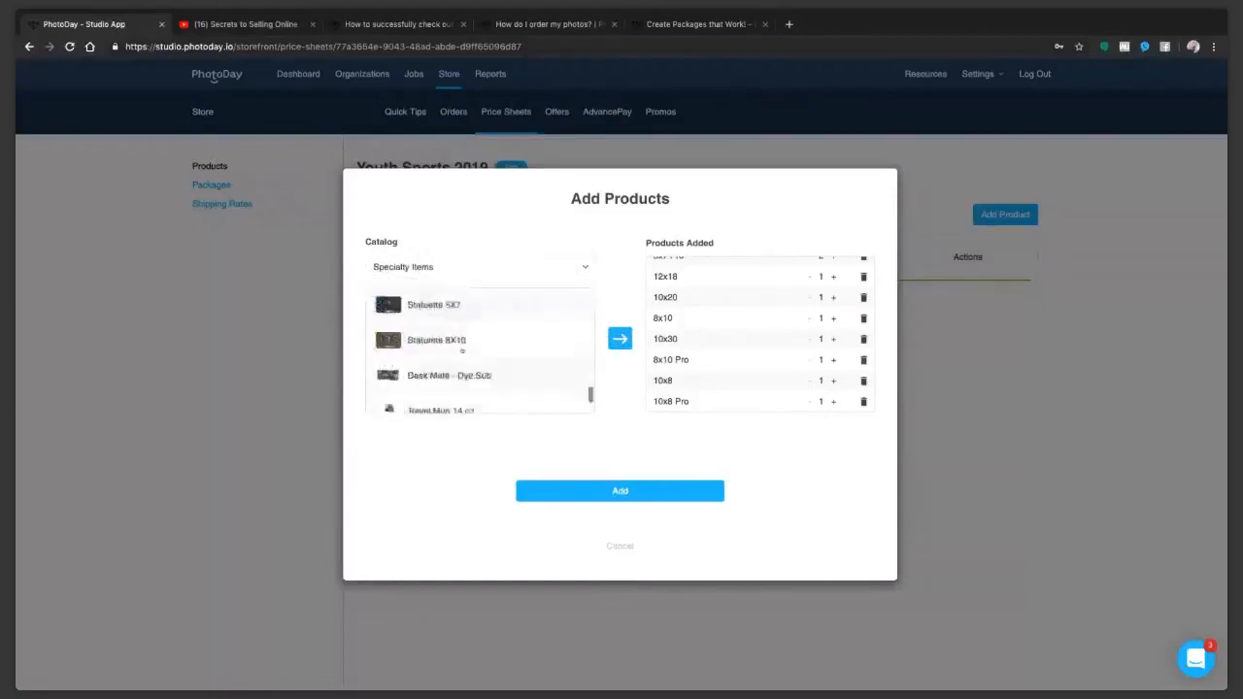
pyautogui.scroll(-3, 462, 350)
pyautogui.keyDown('shift'); pyautogui.click(580, 358); pyautogui.keyUp('shift')
pyautogui.click(620, 338)
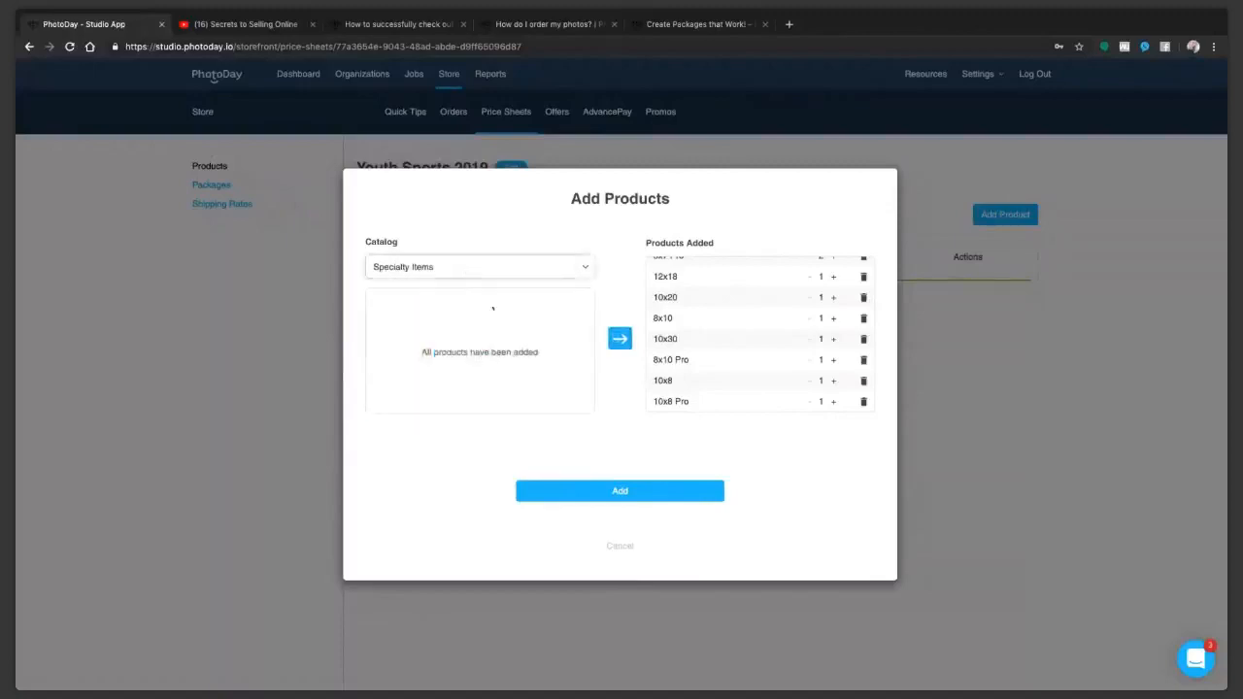
# Step: Add the High-Res Photo Download from Digital Downloads and save all the chosen products to the price sheet
pyautogui.click(494, 308)
pyautogui.click(452, 306)
pyautogui.click(448, 339)
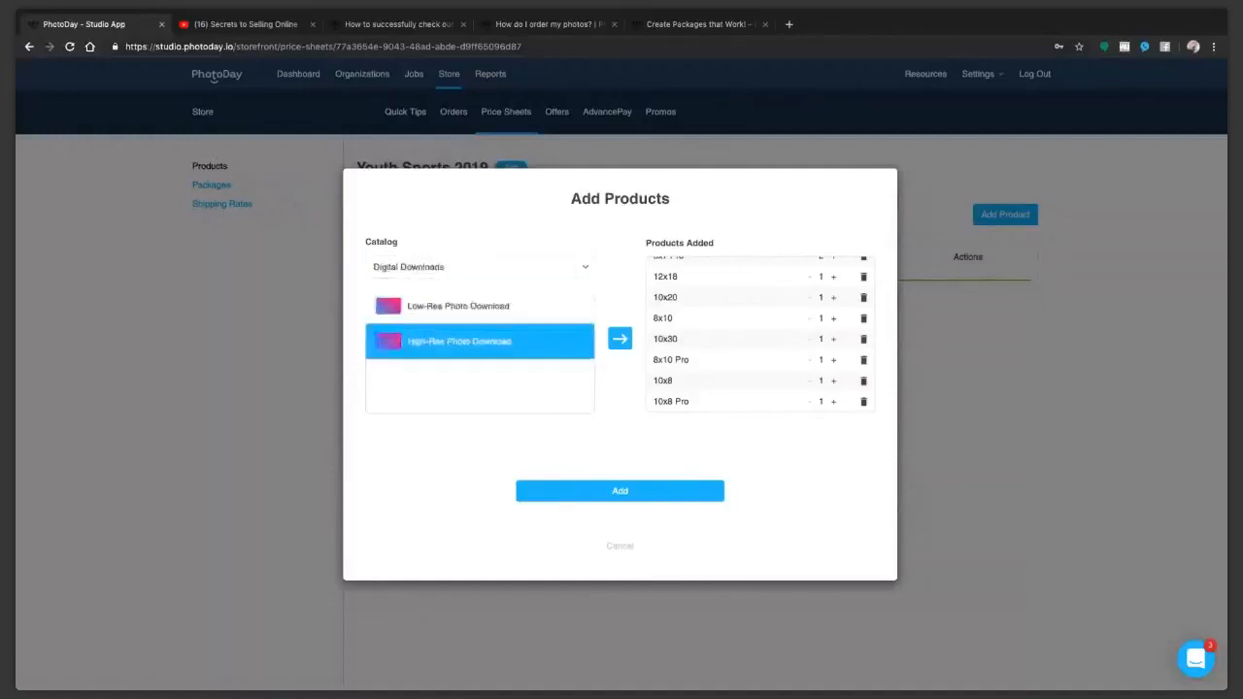
pyautogui.click(453, 306)
pyautogui.click(466, 340)
pyautogui.click(619, 338)
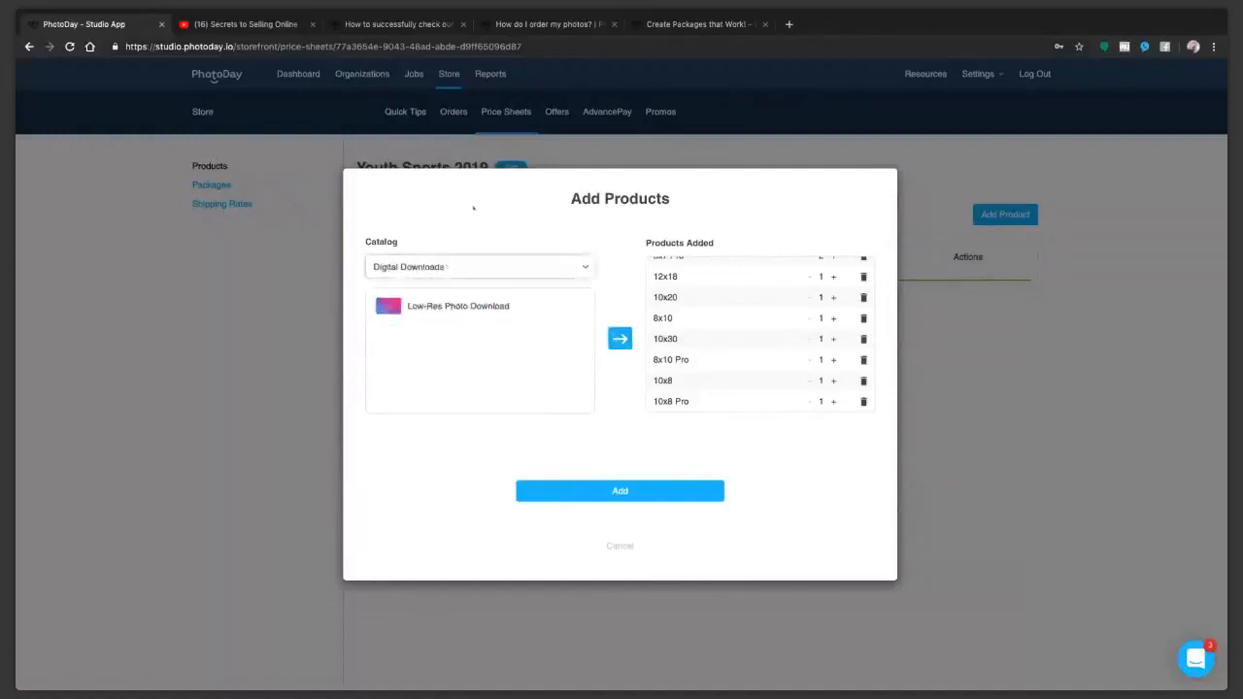
pyautogui.click(651, 490)
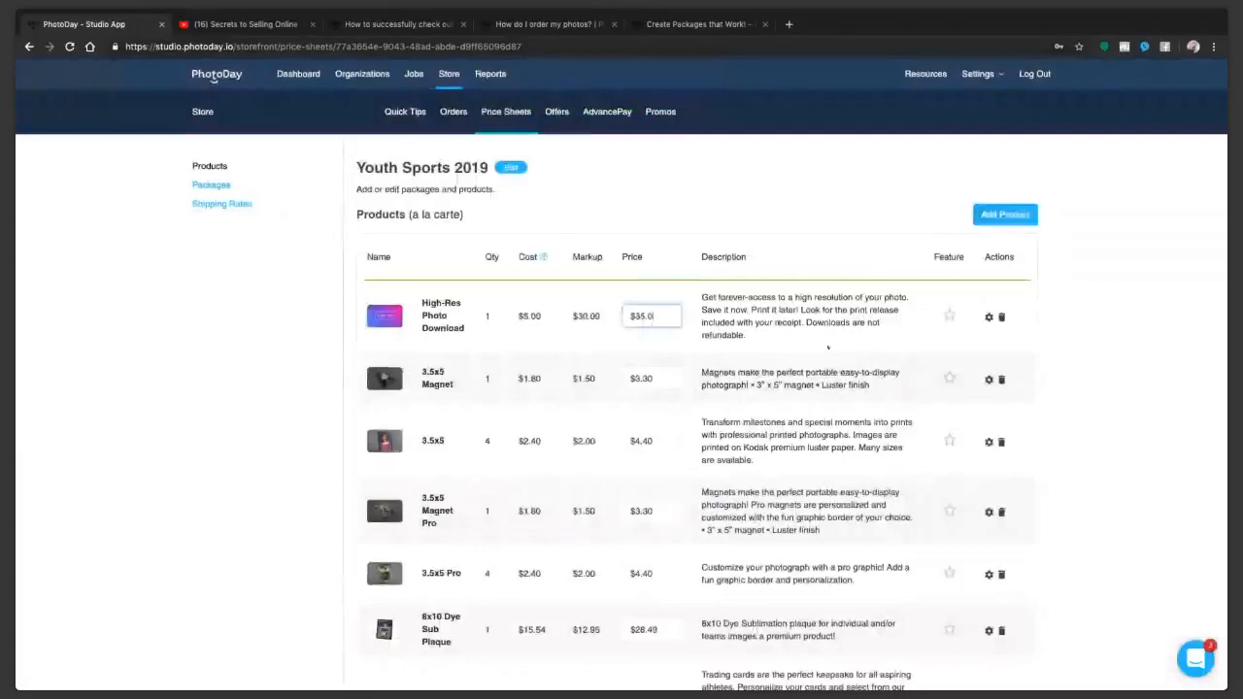
# Step: Price the High-Res Photo Download at $35.00, and save the 3.5x5 Magnet with quantity 2 and price $14.00
pyautogui.press('Tab')
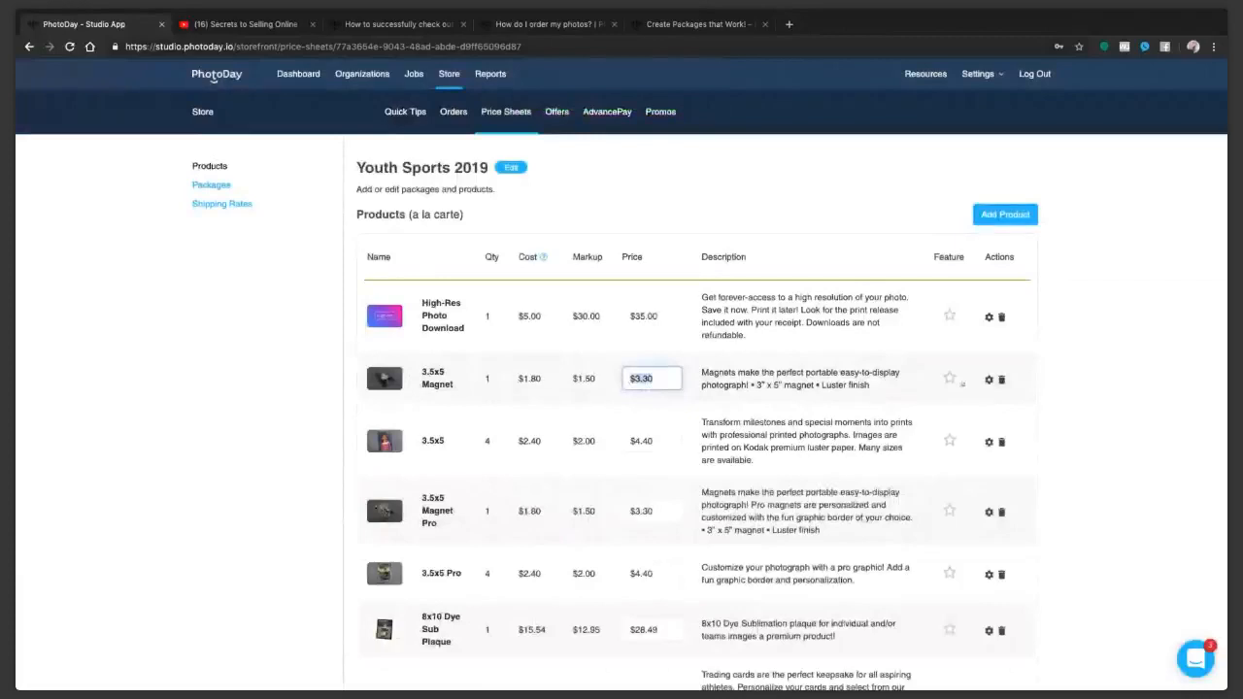
pyautogui.click(988, 379)
pyautogui.write('14.00')
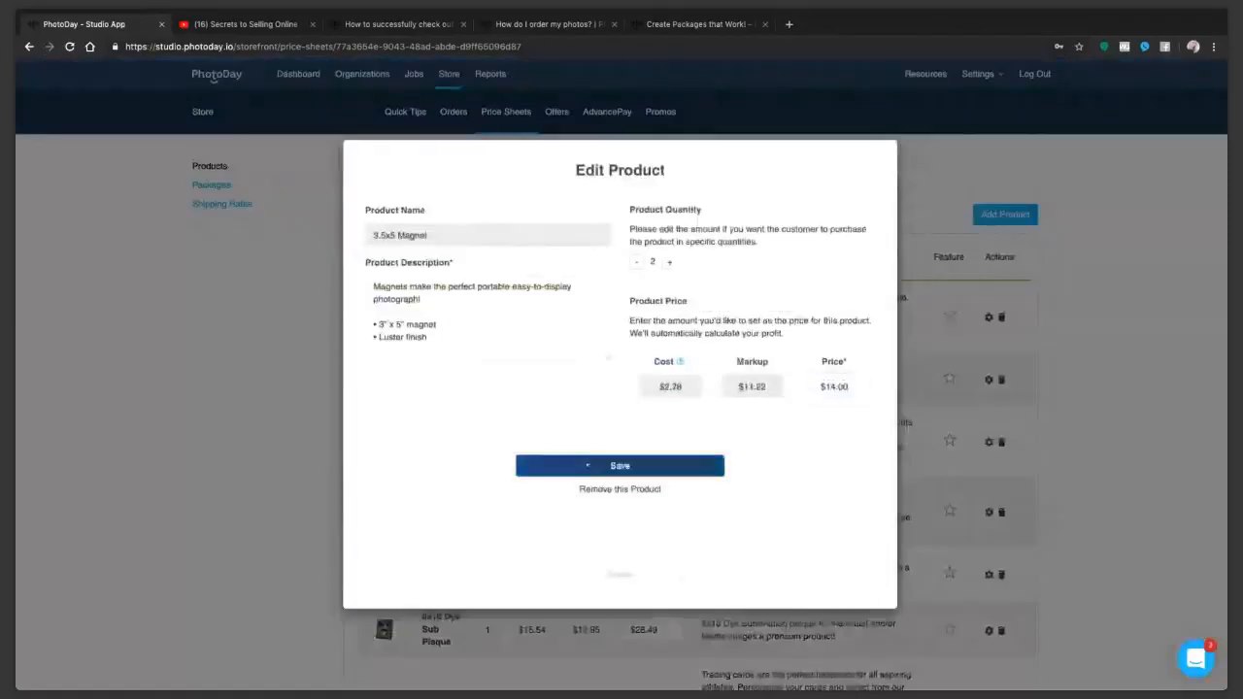
pyautogui.click(586, 464)
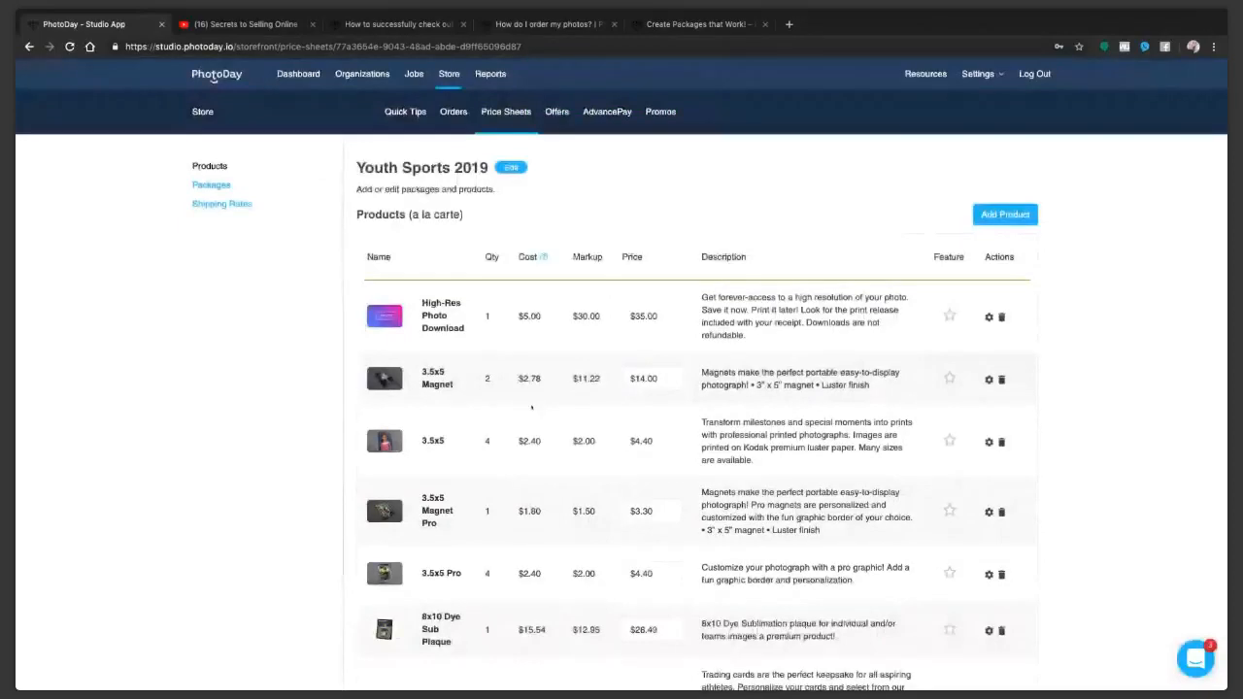
# Step: Start a new package for the price sheet and name it "Large Family Pack"
pyautogui.click(214, 186)
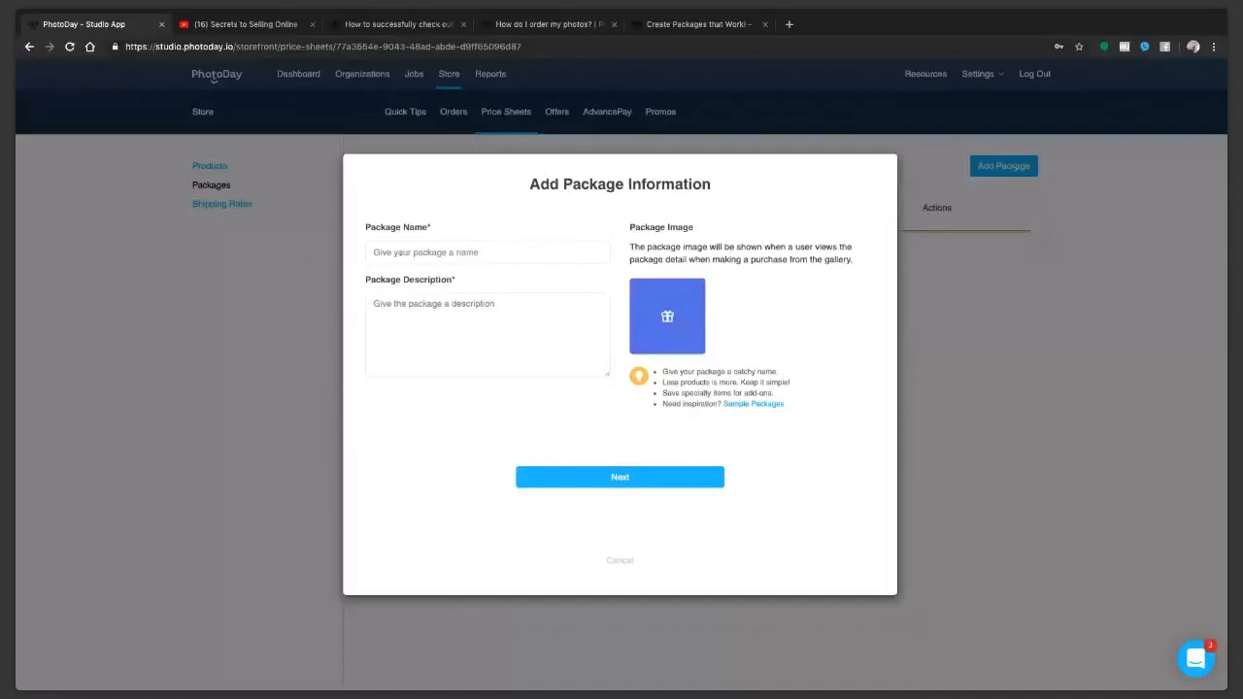
pyautogui.click(401, 252)
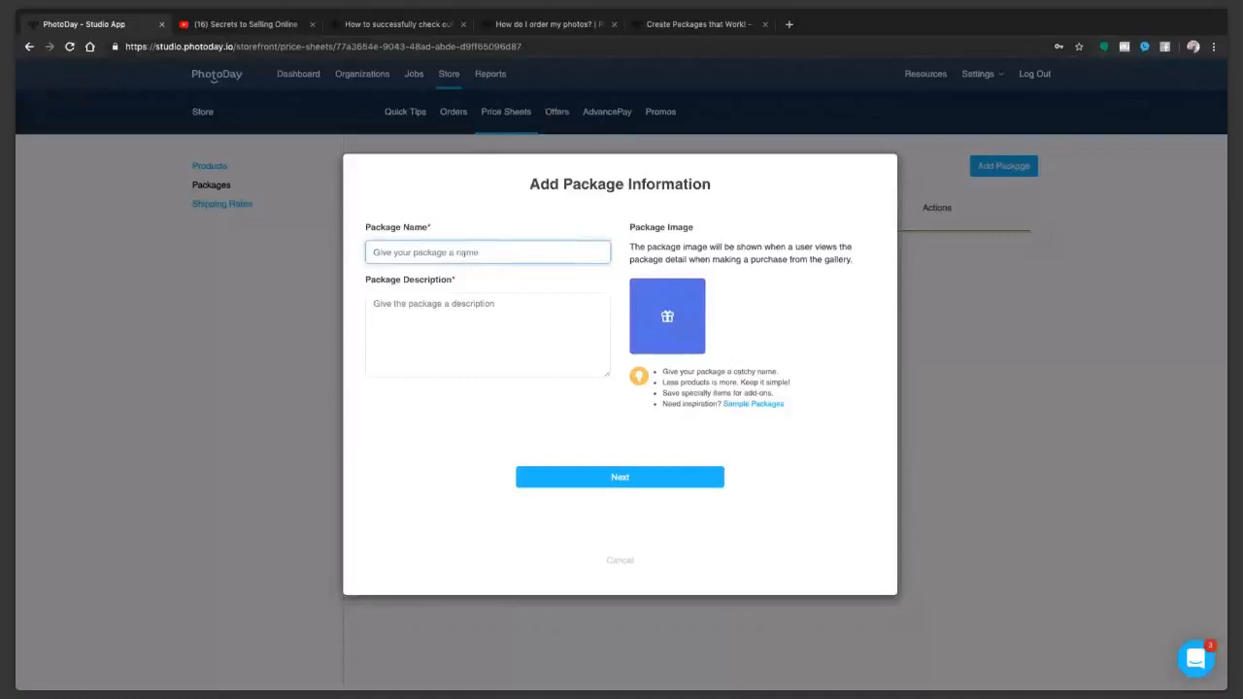
pyautogui.write('Large Family Pack')
# Step: Describe the package as "Save 15% by ordering this package. A portion of all package sales is donated to the organization." and continue to product selection
pyautogui.click(442, 318)
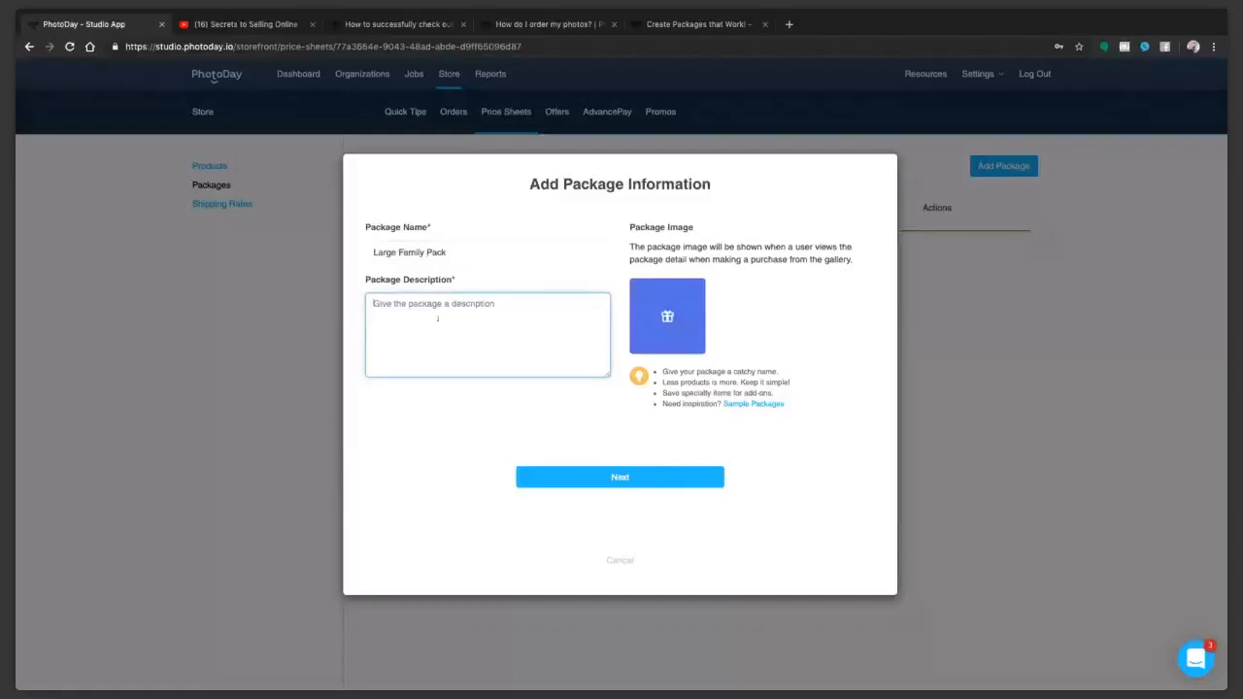
pyautogui.write('Save 15% by ordering')
pyautogui.write('this package.')
pyautogui.write('A portion of all pakage sal')
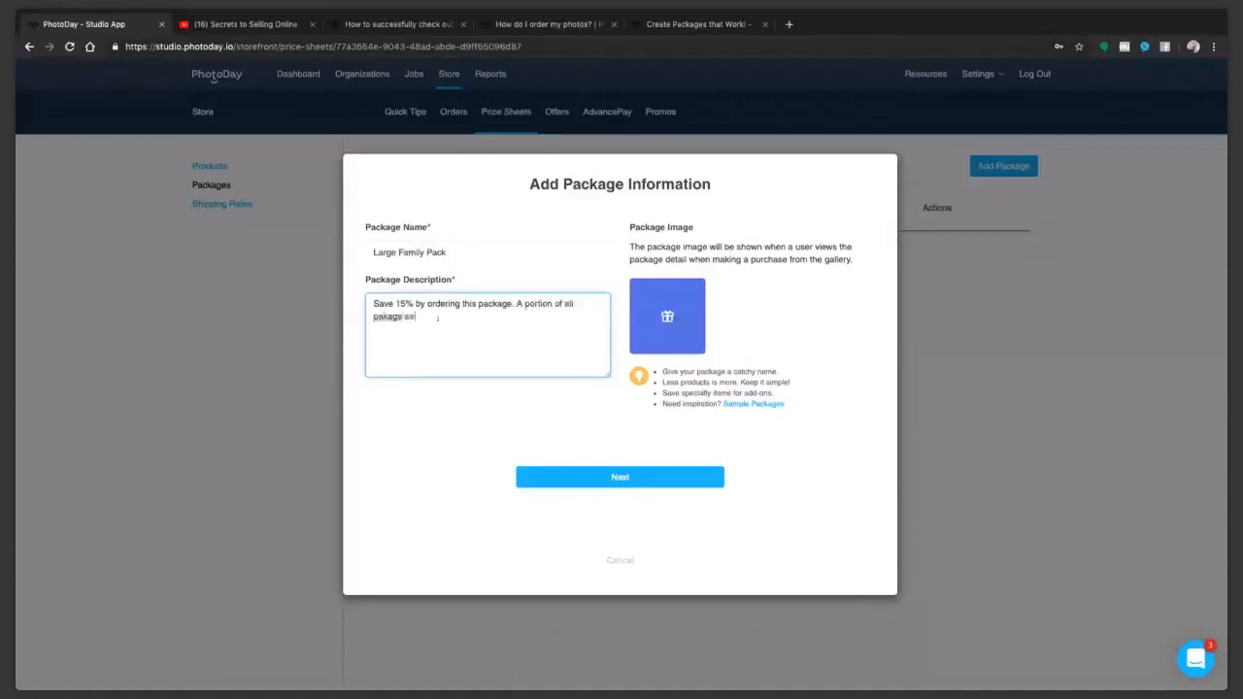
pyautogui.press('BackSpace')
pyautogui.press('BackSpace')
pyautogui.press('BackSpace')
pyautogui.press('BackSpace')
pyautogui.press('BackSpace')
pyautogui.press('BackSpace')
pyautogui.press('BackSpace')
pyautogui.press('BackSpace')
pyautogui.write('ckage sales ins donated to the organization.')
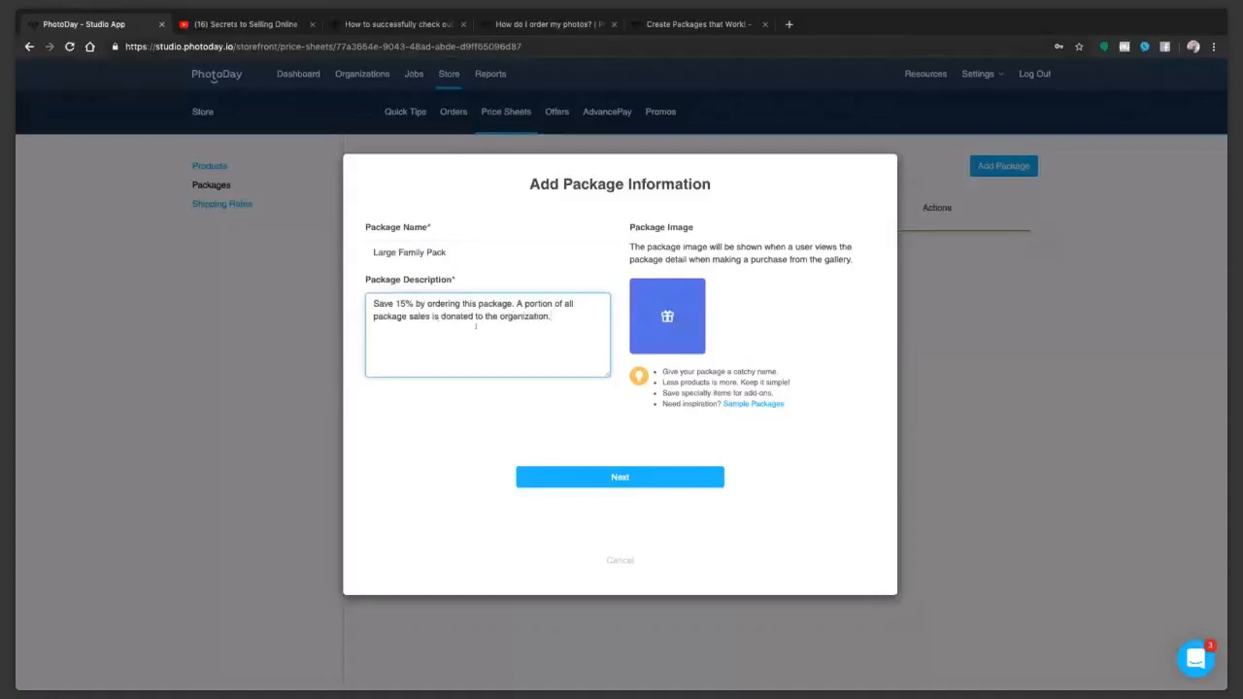
pyautogui.click(594, 480)
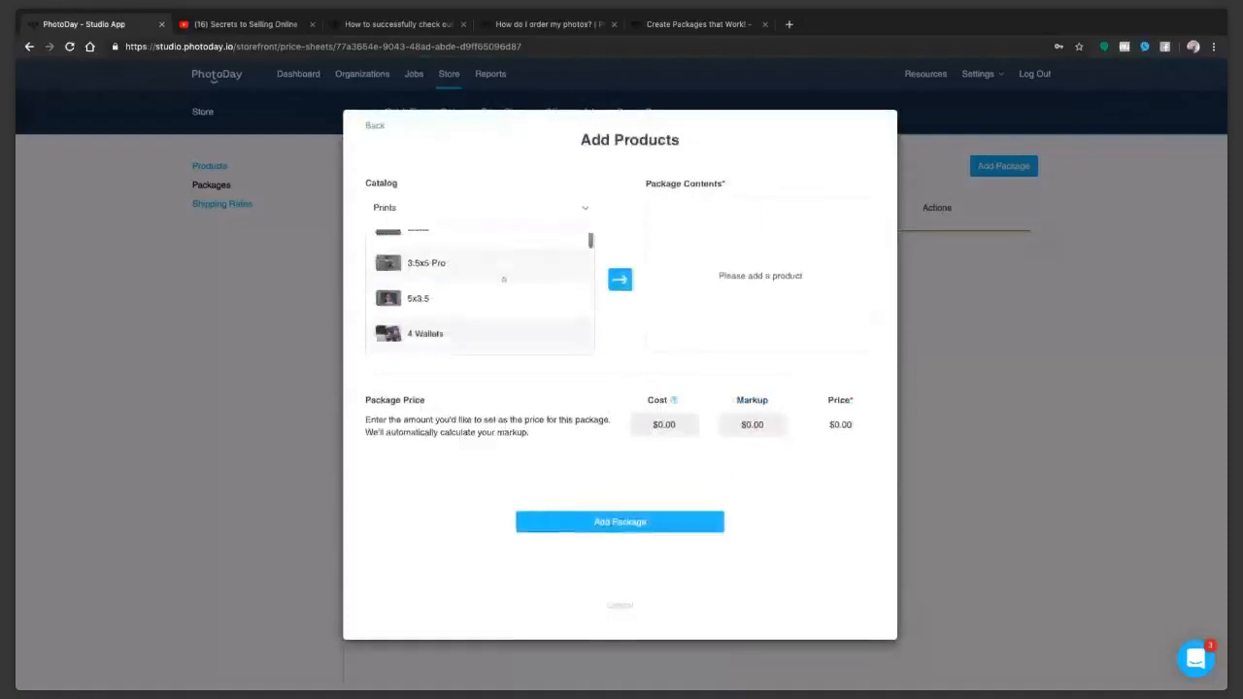
# Step: Add one Memory Mate Vertical, one 8x10 and one 5x7 print to the package contents
pyautogui.scroll(-10, 504, 283)
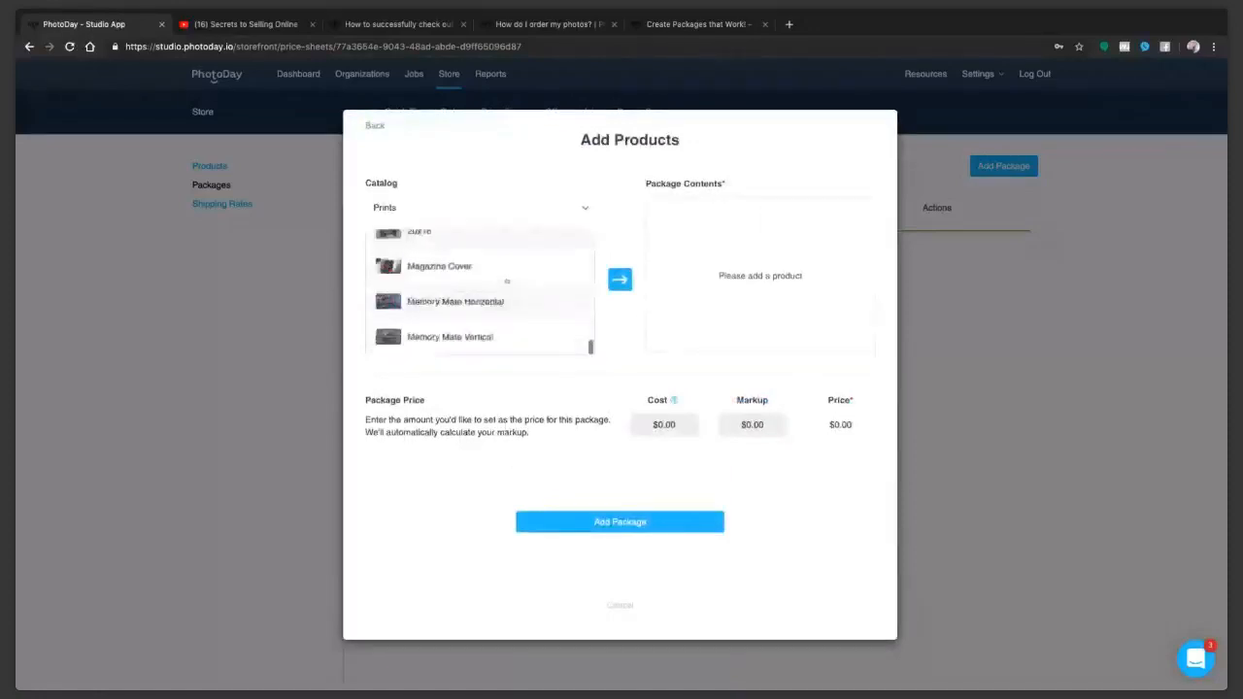
pyautogui.click(509, 336)
pyautogui.click(619, 280)
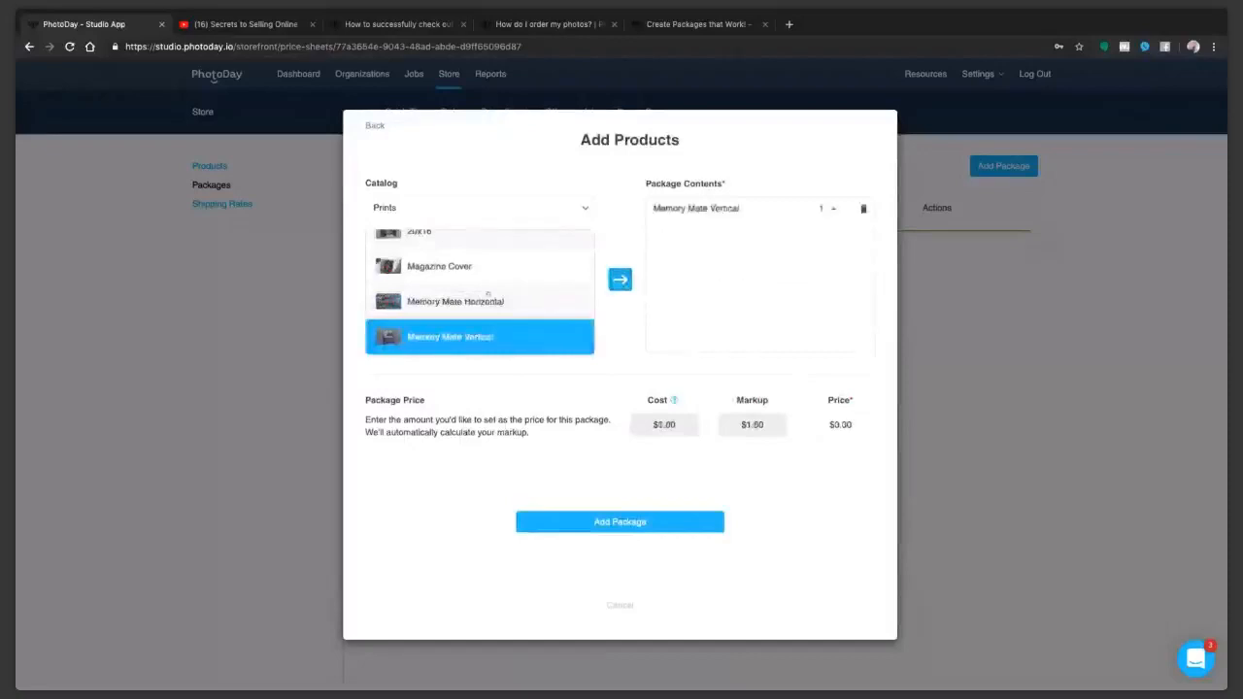
pyautogui.scroll(5, 488, 294)
pyautogui.scroll(5, 487, 294)
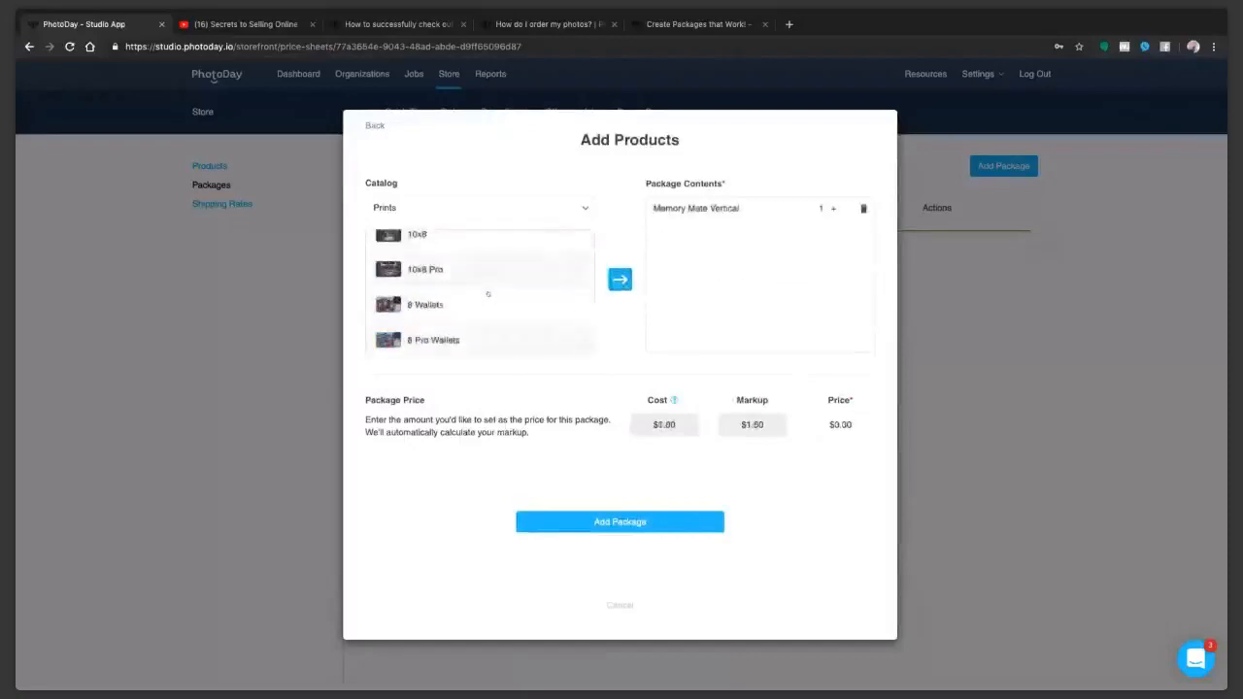
pyautogui.scroll(2, 487, 294)
pyautogui.click(480, 344)
pyautogui.click(619, 279)
pyautogui.scroll(3, 498, 286)
pyautogui.scroll(5, 498, 286)
pyautogui.scroll(1, 470, 268)
pyautogui.doubleClick(495, 246)
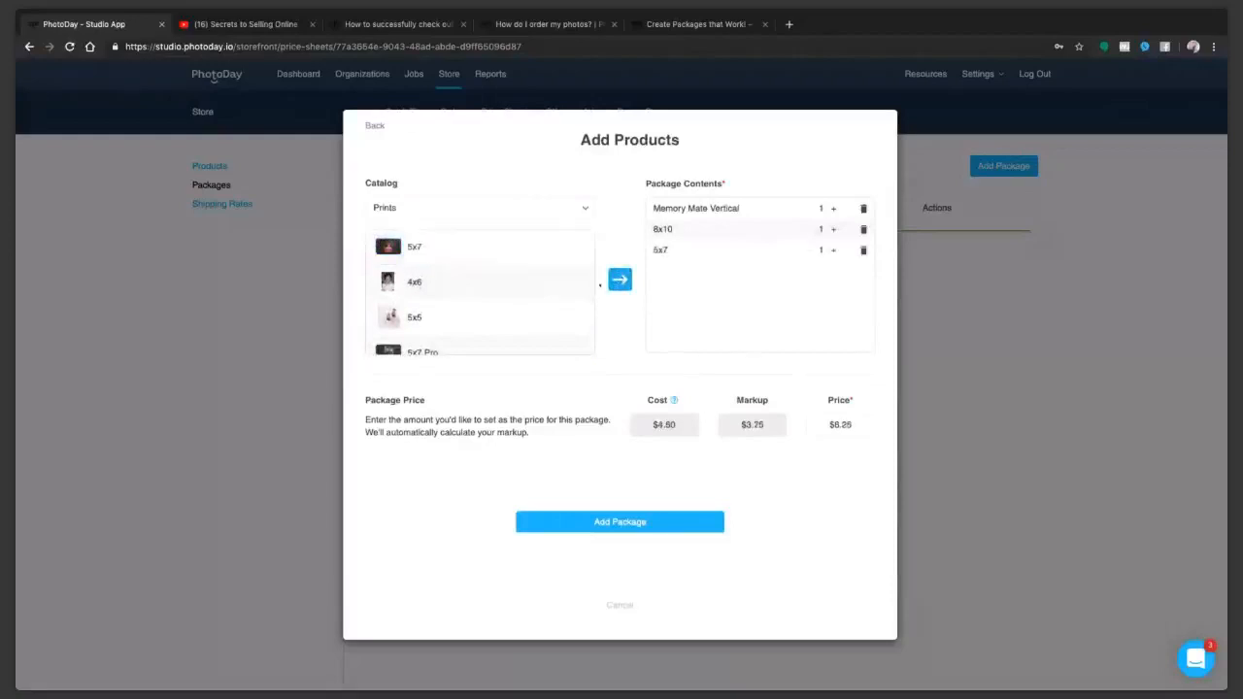
# Step: Try adding a second 5x7 as a separate line, remove it, and try raising the remaining 5x7's quantity
pyautogui.click(619, 280)
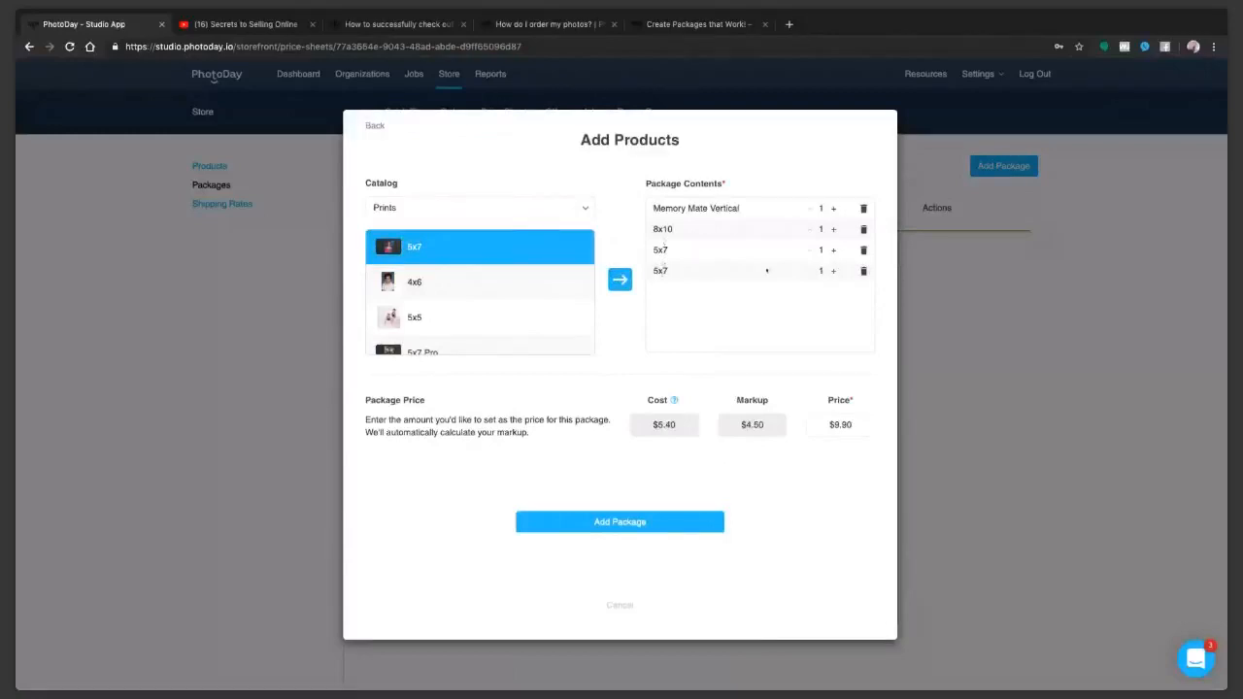
pyautogui.click(863, 271)
pyautogui.click(833, 250)
pyautogui.click(810, 250)
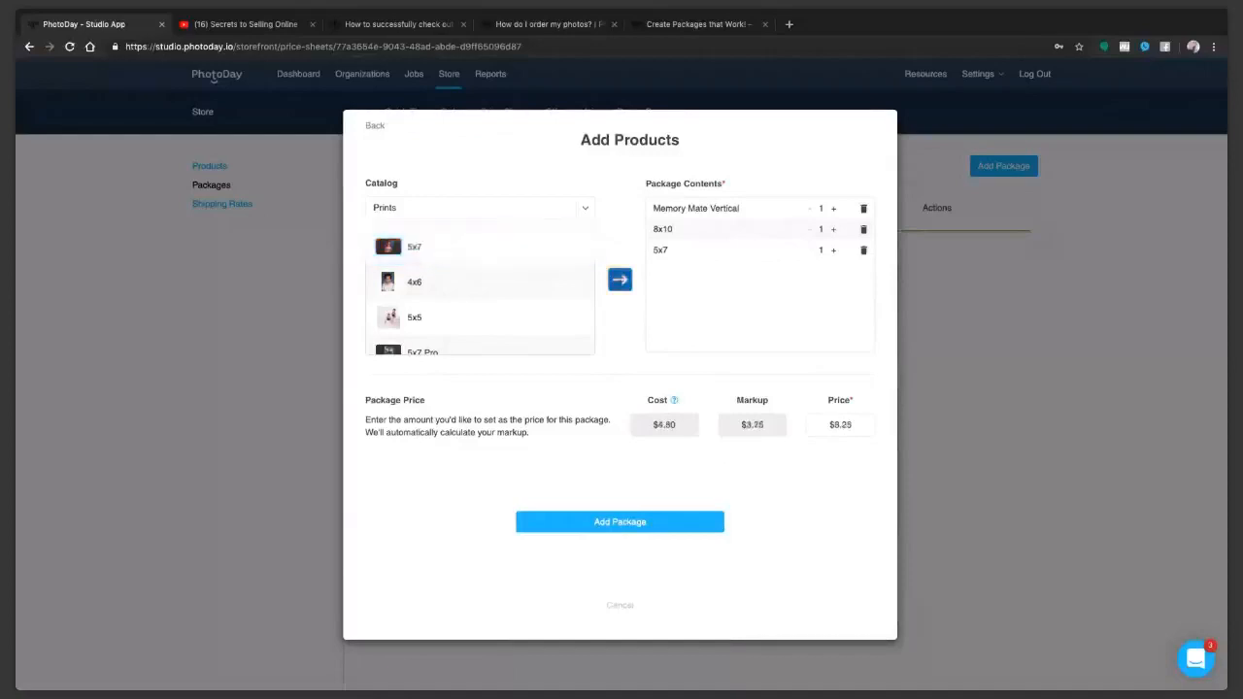
# Step: Add three more 5x7 prints to the package contents as separate lines
pyautogui.click(505, 248)
pyautogui.click(620, 280)
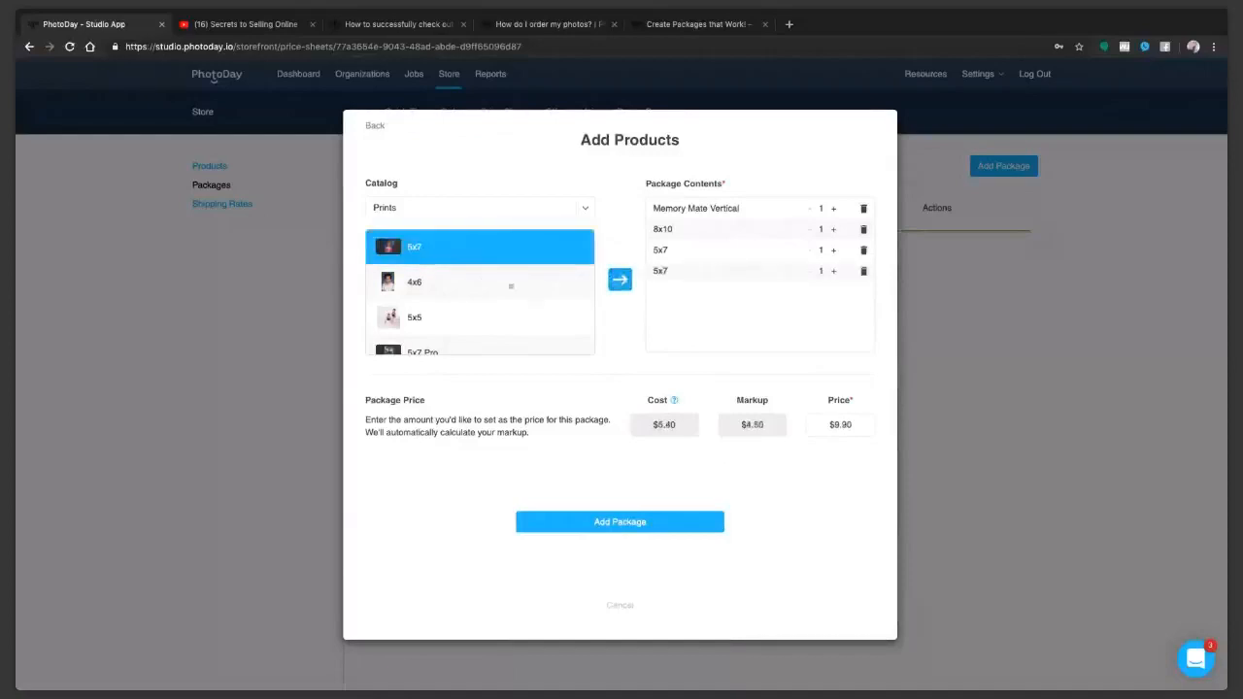
pyautogui.click(494, 249)
pyautogui.click(619, 279)
pyautogui.click(494, 249)
pyautogui.click(620, 280)
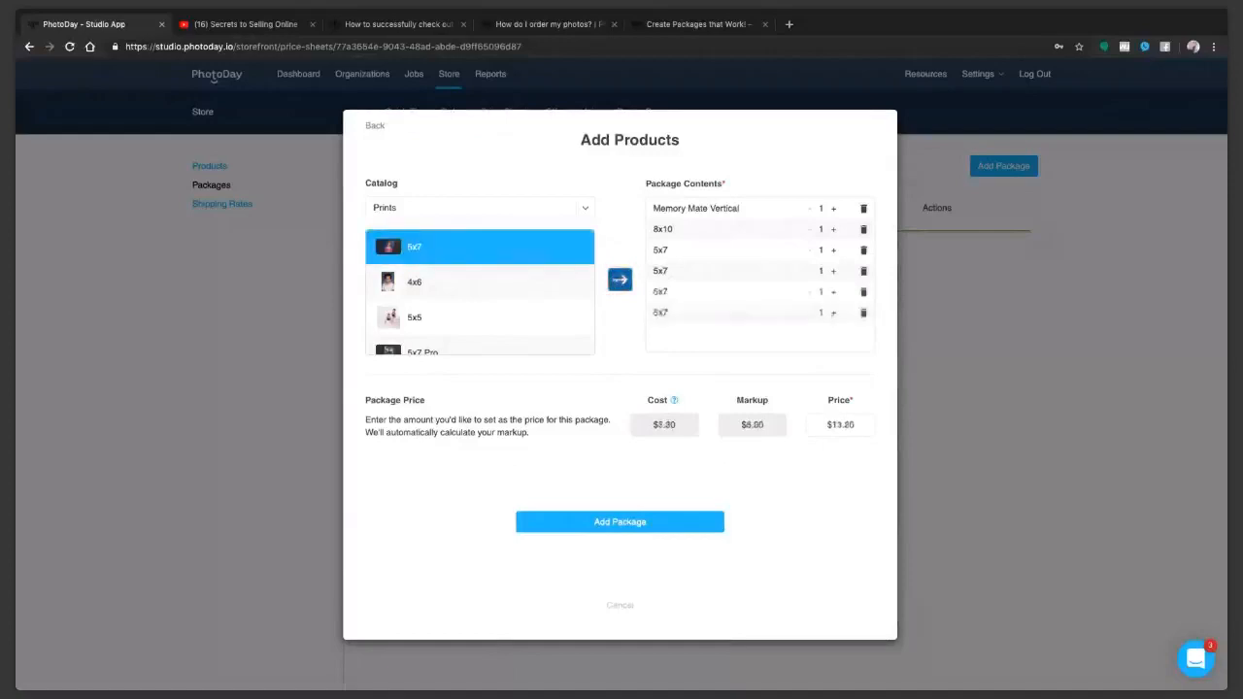
# Step: Add four 3.5x5 prints to the package contents as separate lines
pyautogui.scroll(1, 500, 276)
pyautogui.scroll(2, 500, 276)
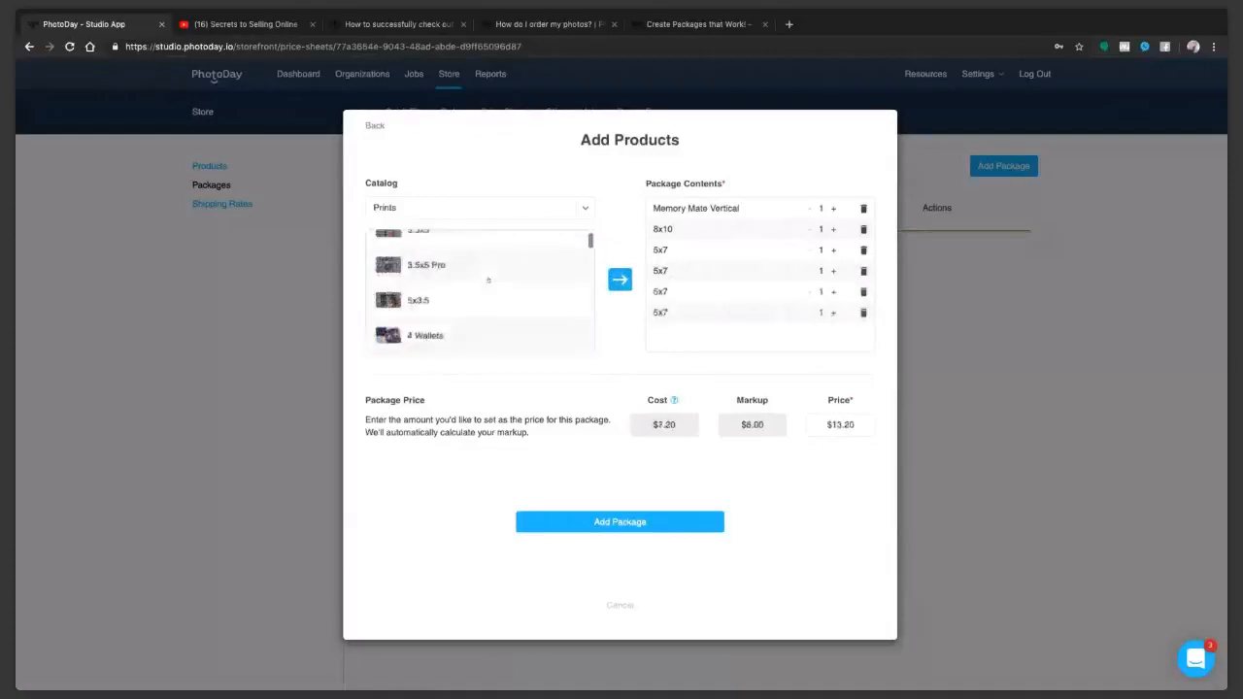
pyautogui.scroll(1, 480, 269)
pyautogui.click(481, 259)
pyautogui.click(619, 280)
pyautogui.click(486, 251)
pyautogui.click(619, 279)
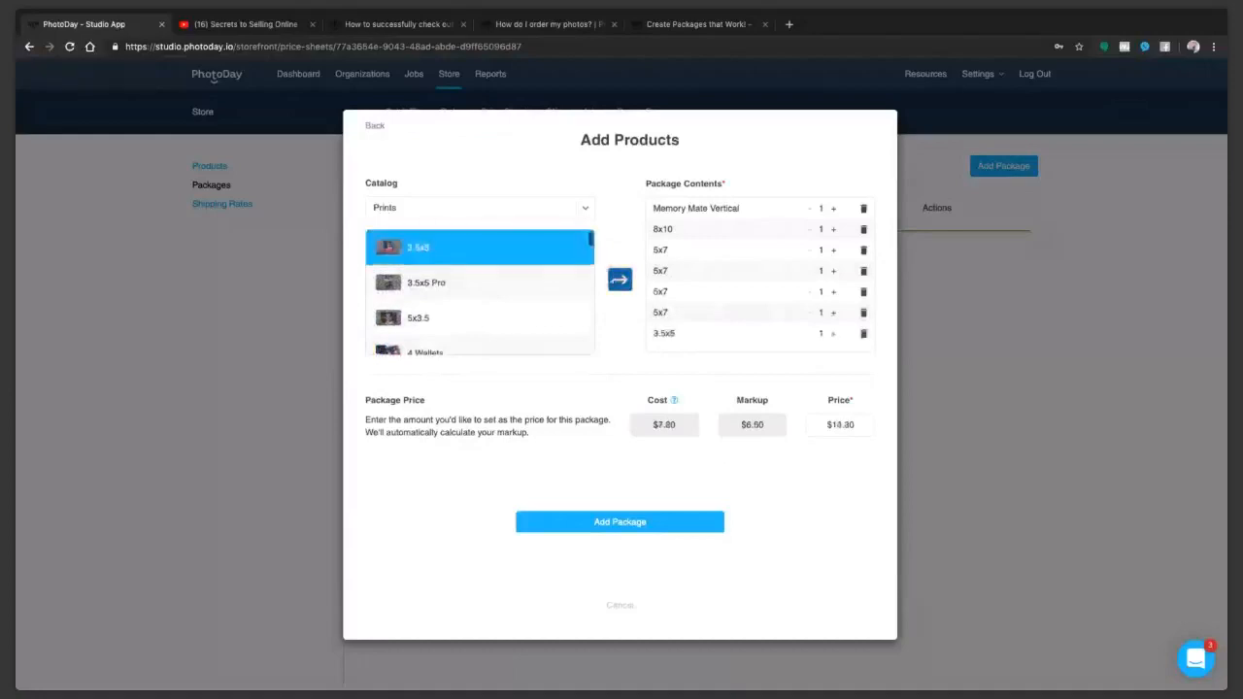
pyautogui.click(501, 251)
pyautogui.click(619, 280)
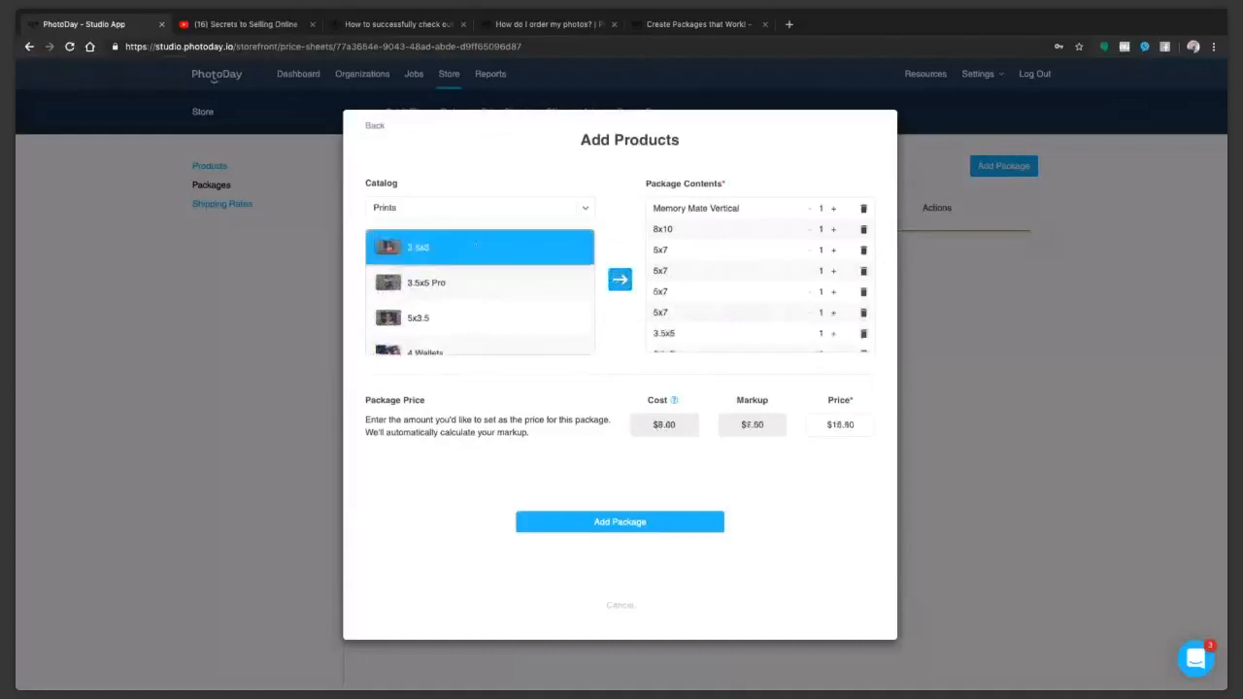
pyautogui.click(486, 249)
pyautogui.scroll(-2, 708, 288)
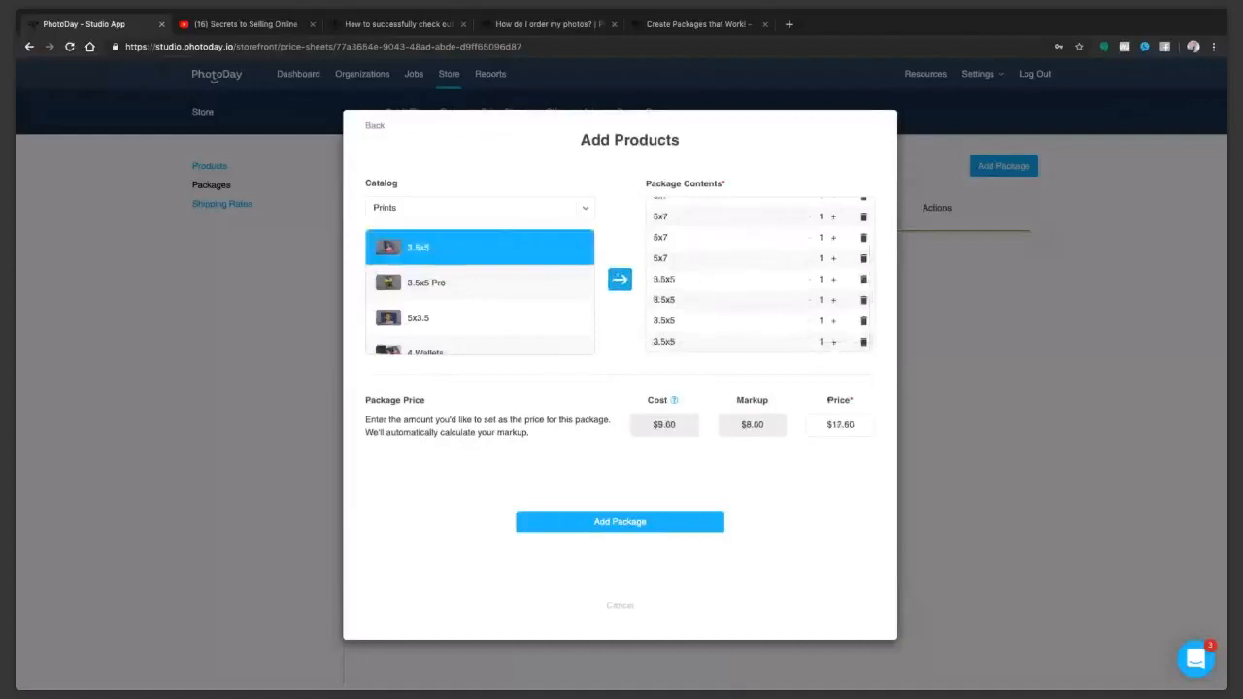
# Step: Add two 3.5x5 Magnets from the Specialty Items catalog to the package contents
pyautogui.click(416, 207)
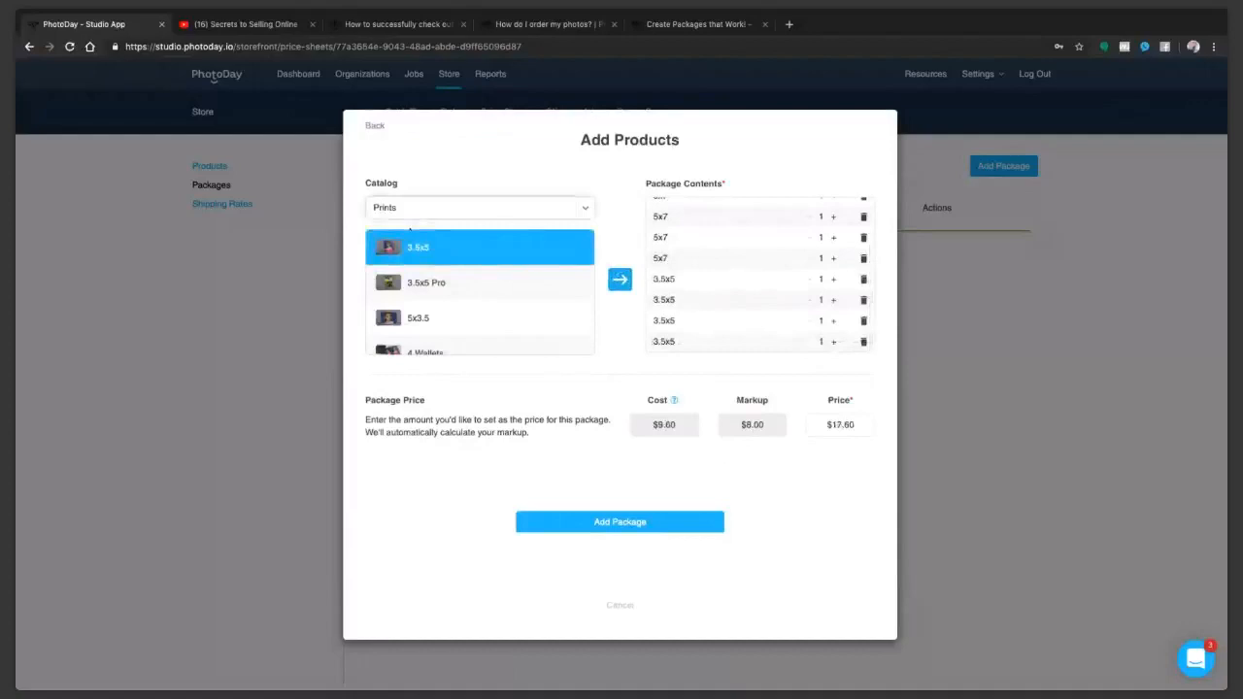
pyautogui.click(410, 229)
pyautogui.click(446, 248)
pyautogui.click(619, 279)
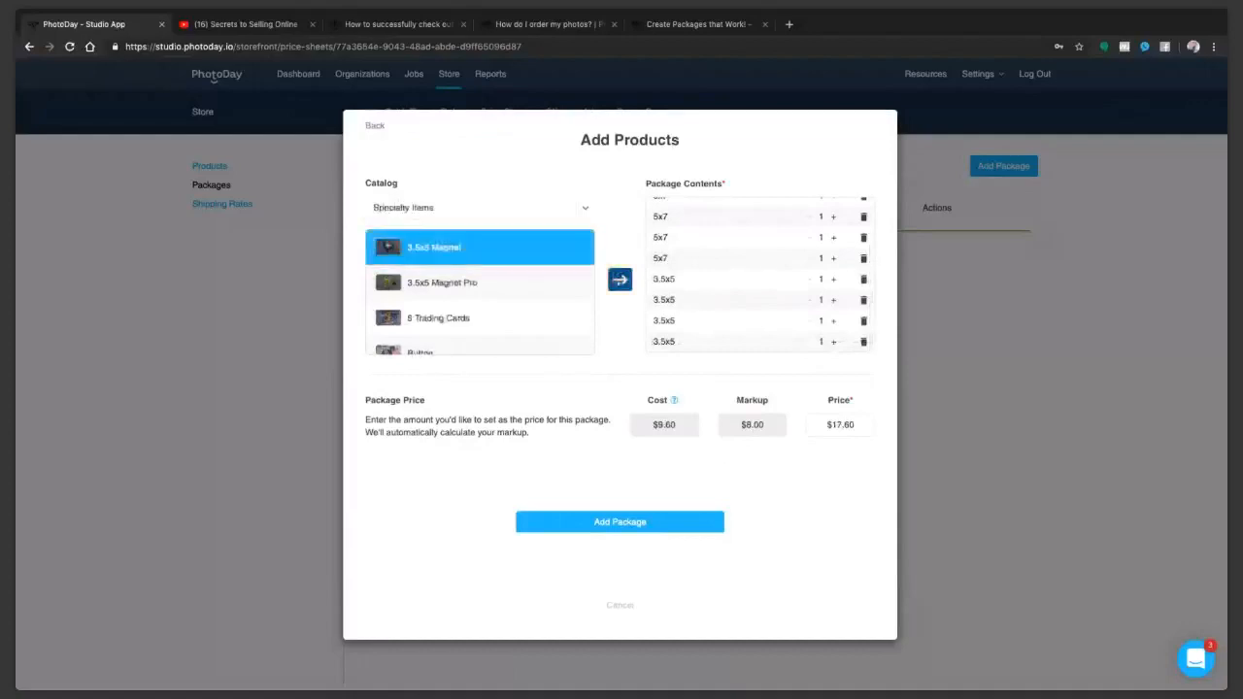
pyautogui.click(494, 251)
pyautogui.click(619, 280)
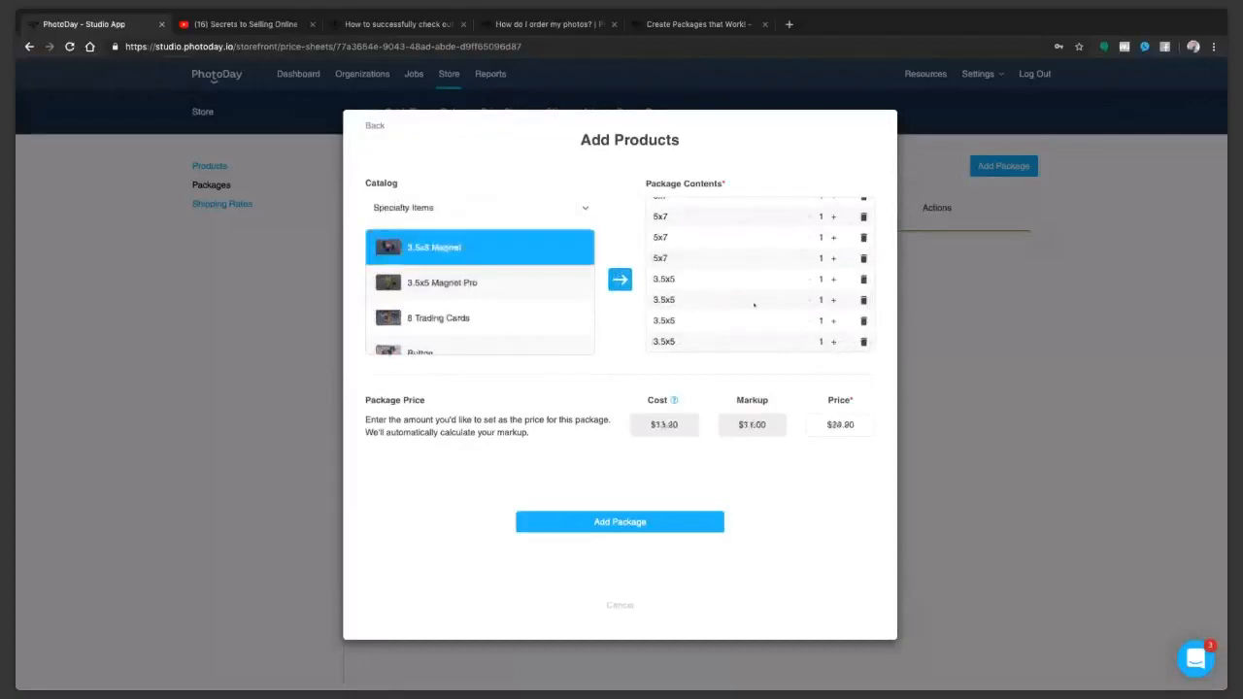
# Step: Set the Large Family Pack's price to $59.00 and add the package to the price sheet
pyautogui.click(869, 424)
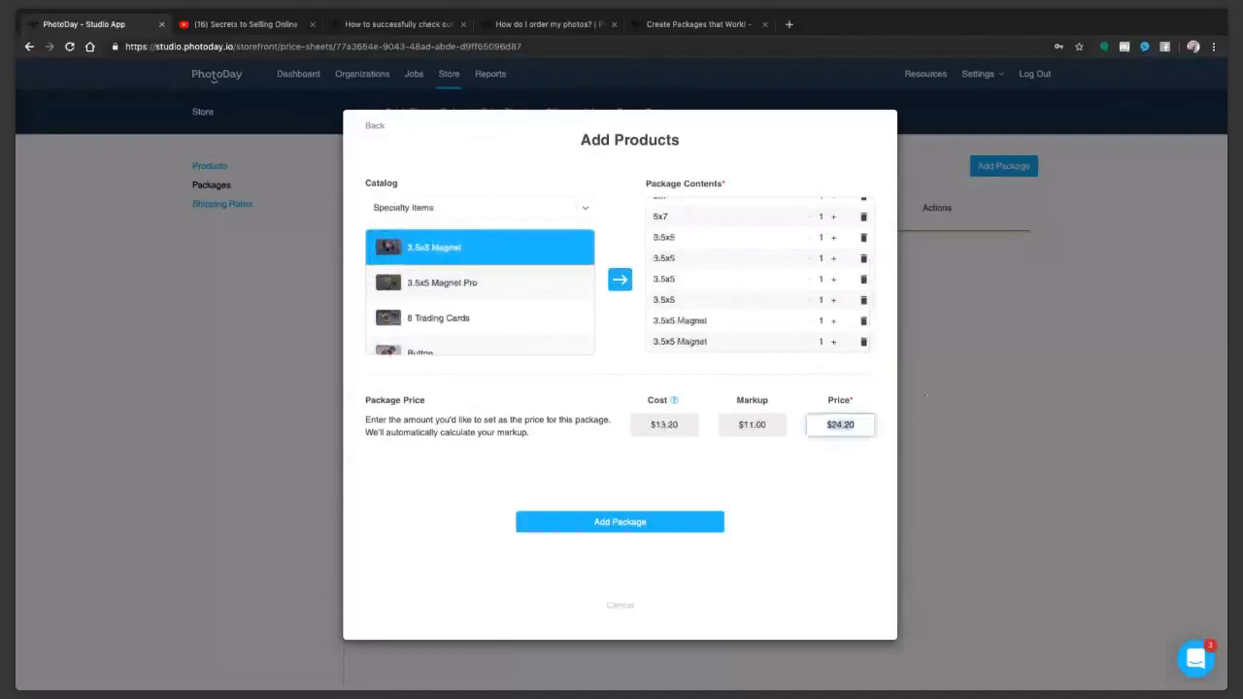
pyautogui.write('59.00')
pyautogui.scroll(2, 703, 322)
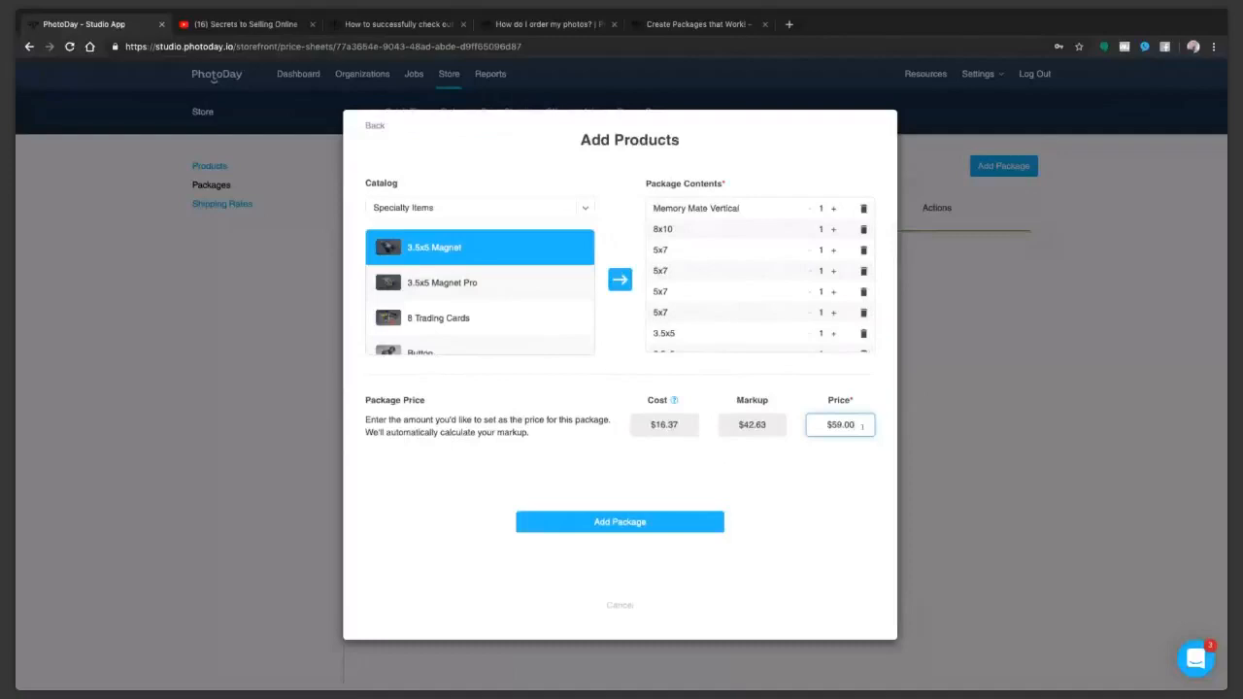
pyautogui.click(674, 529)
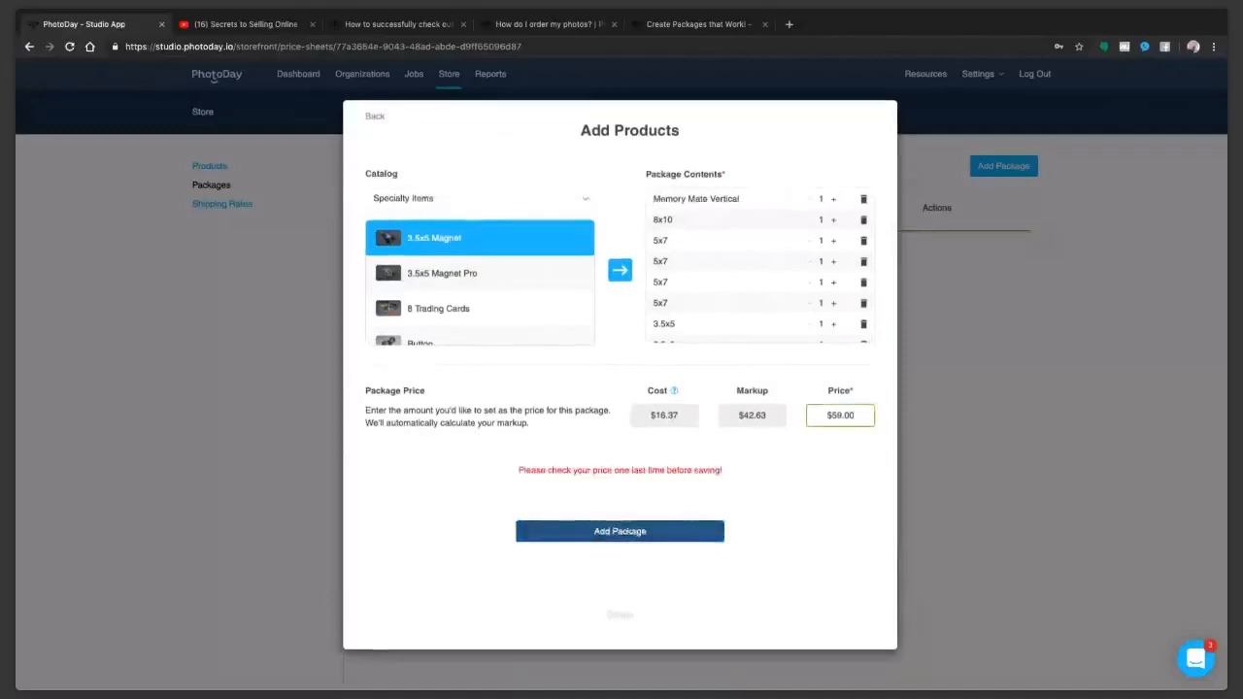
pyautogui.click(627, 530)
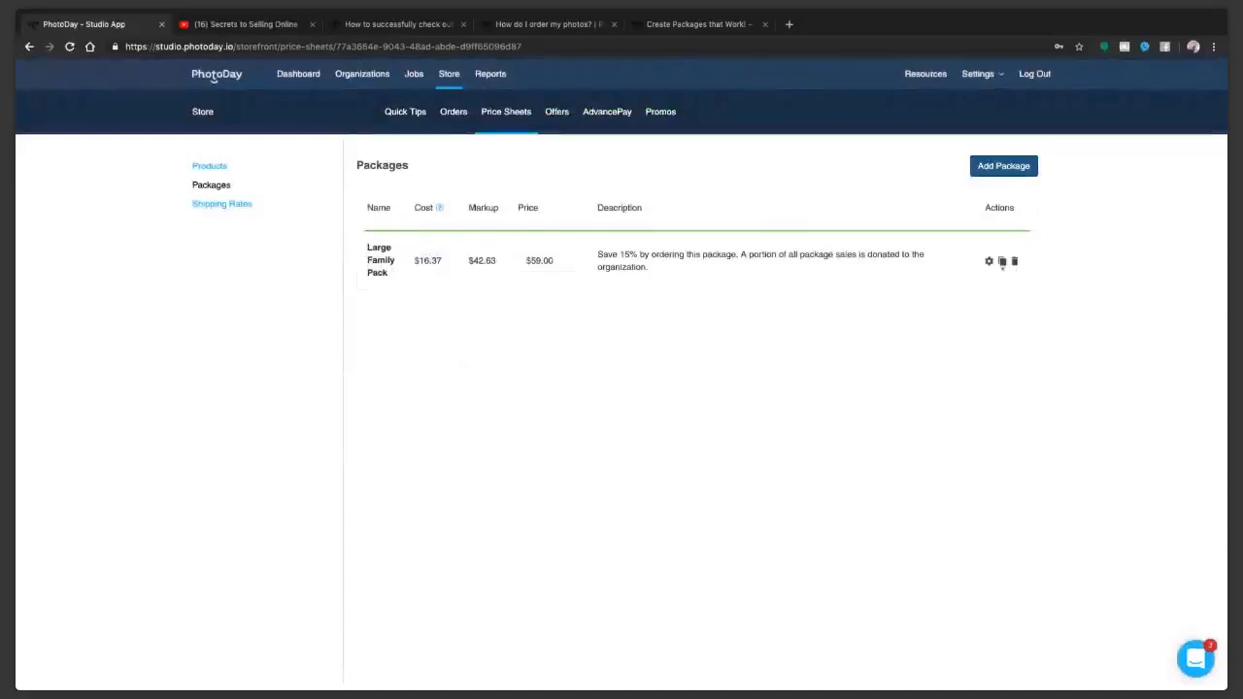
# Step: Duplicate the Large Family Pack, rename the copy Small Family Pack, and proceed to its product contents
pyautogui.click(1002, 262)
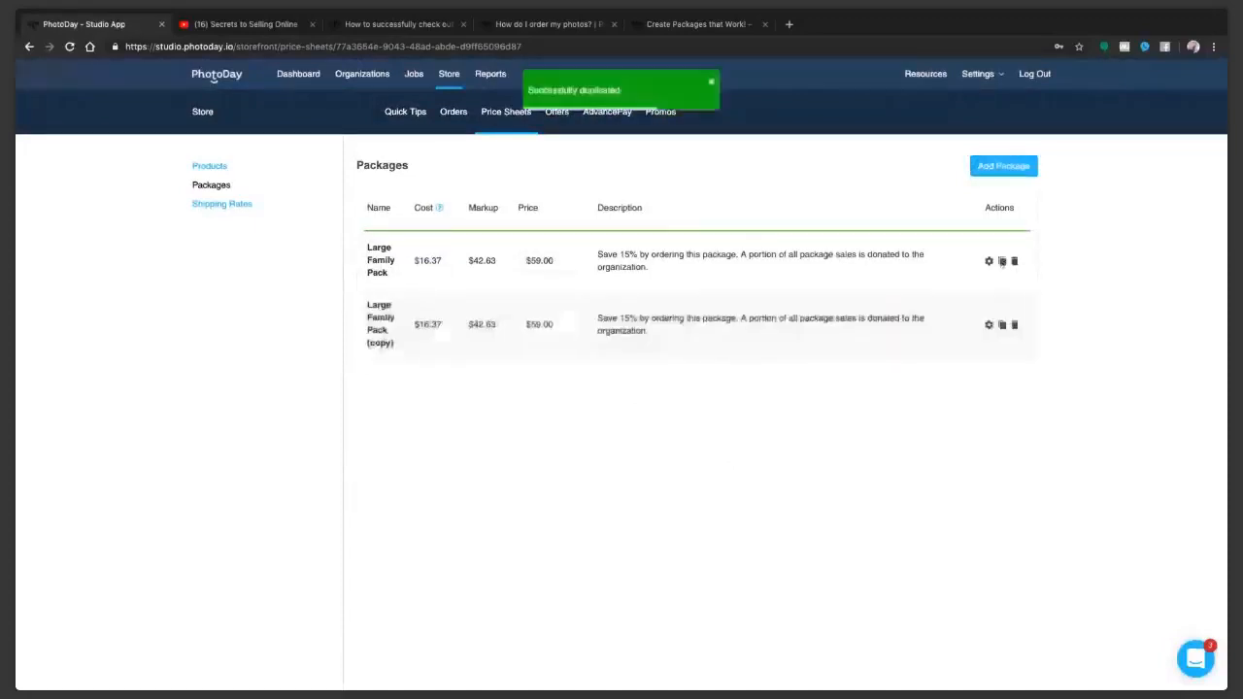
pyautogui.click(988, 325)
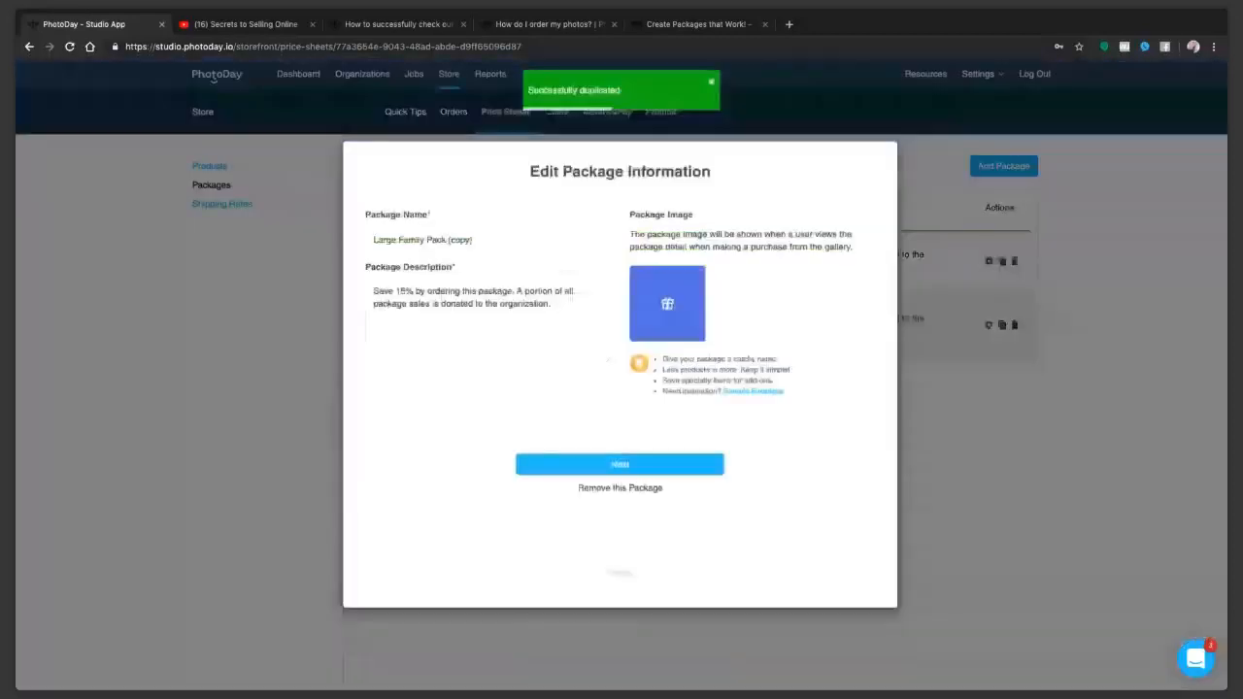
pyautogui.moveTo(397, 240); pyautogui.dragTo(352, 239)
pyautogui.write('Small')
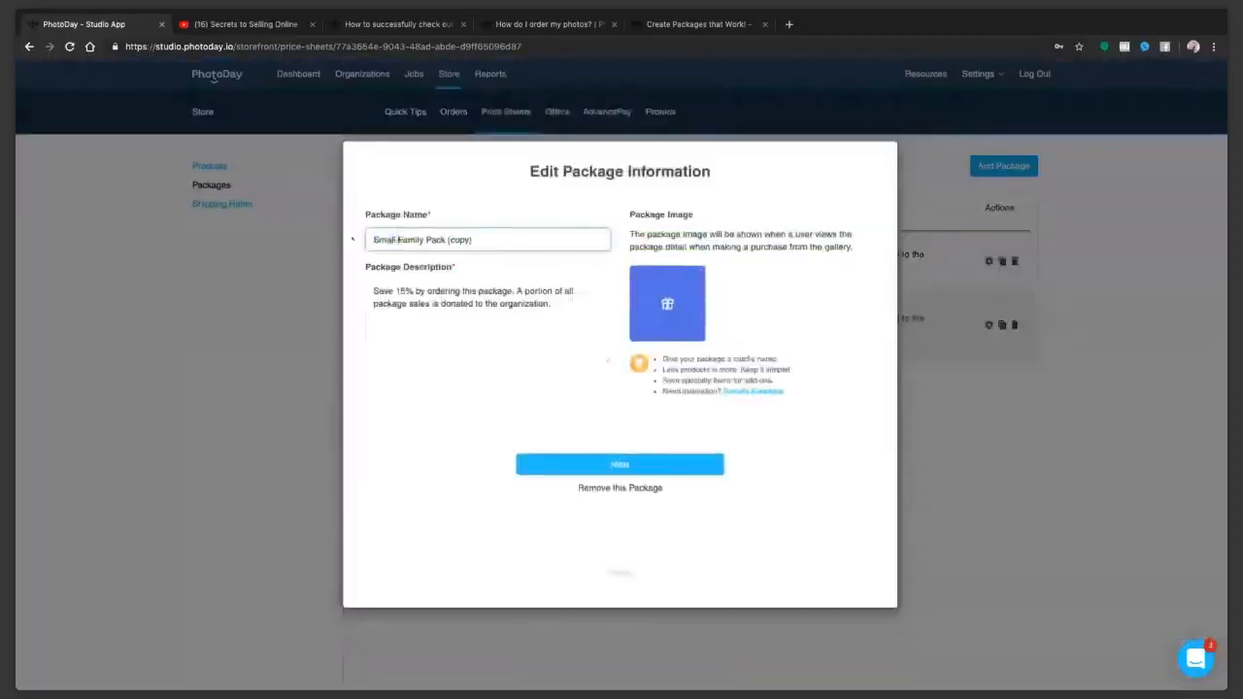
pyautogui.moveTo(448, 240); pyautogui.dragTo(563, 253)
pyautogui.press('BackSpace')
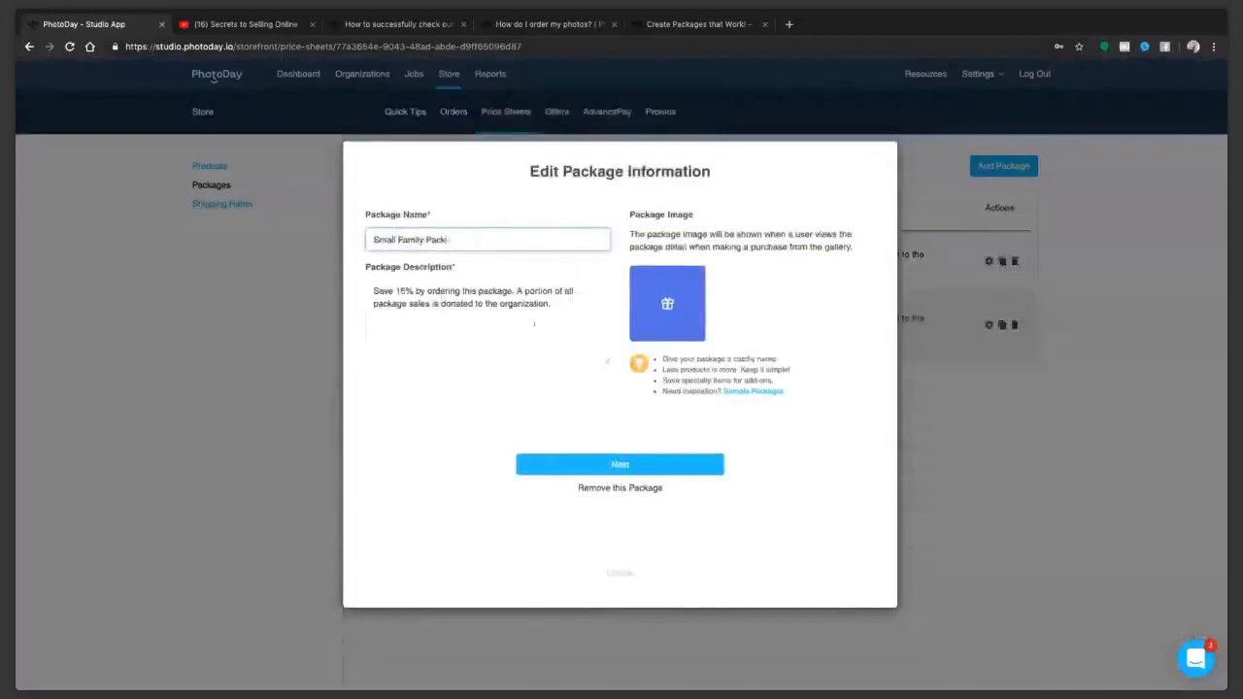
pyautogui.click(638, 467)
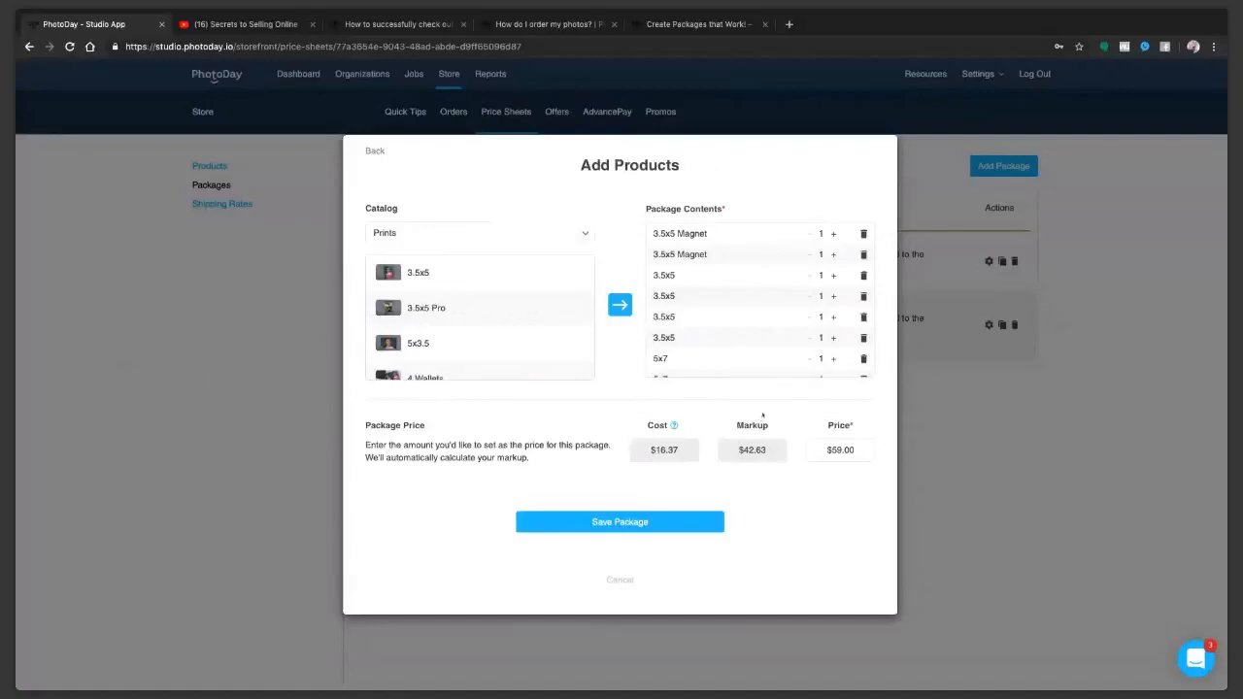
# Step: Remove one 3.5x5 Magnet, two 3.5x5 prints and two 5x7 prints from the Small Family Pack's contents
pyautogui.click(862, 233)
pyautogui.click(863, 254)
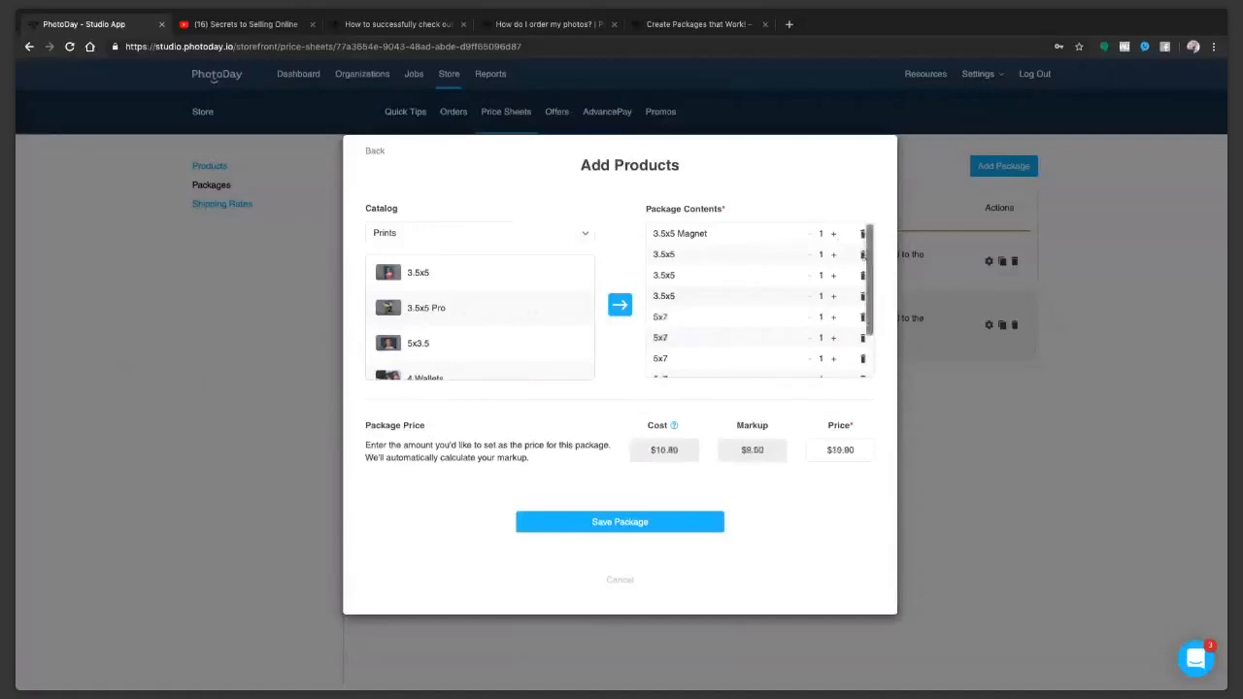
pyautogui.click(862, 296)
pyautogui.click(862, 296)
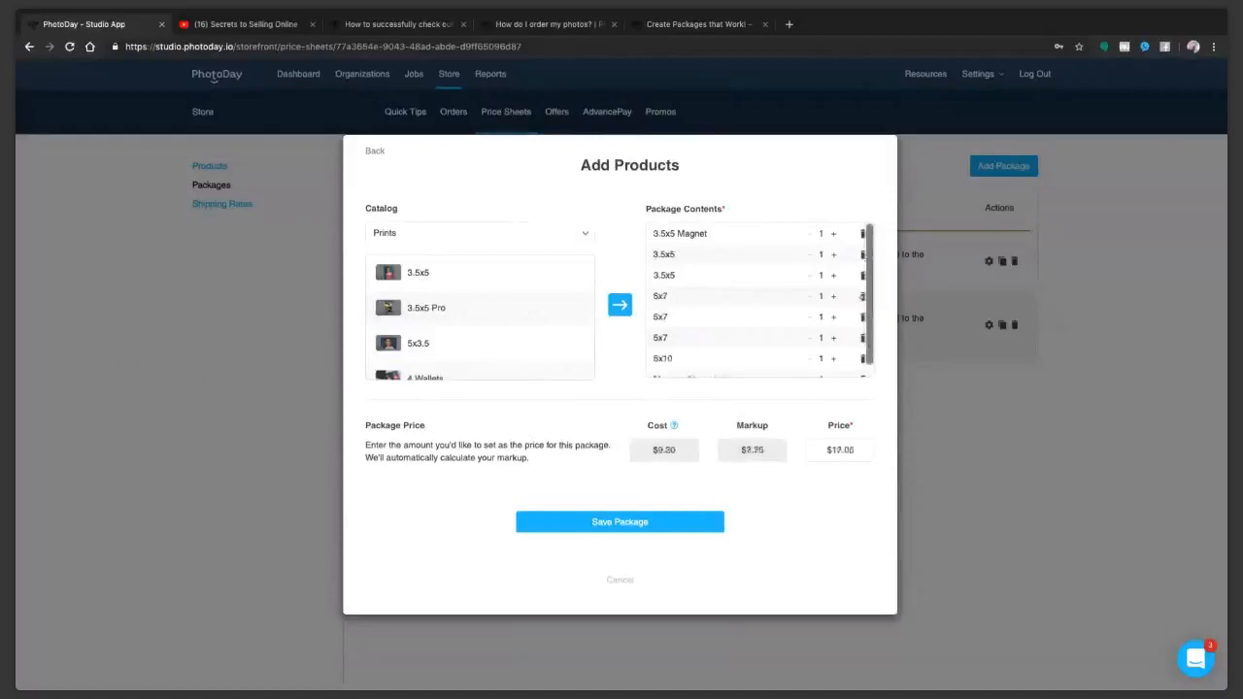
pyautogui.click(862, 296)
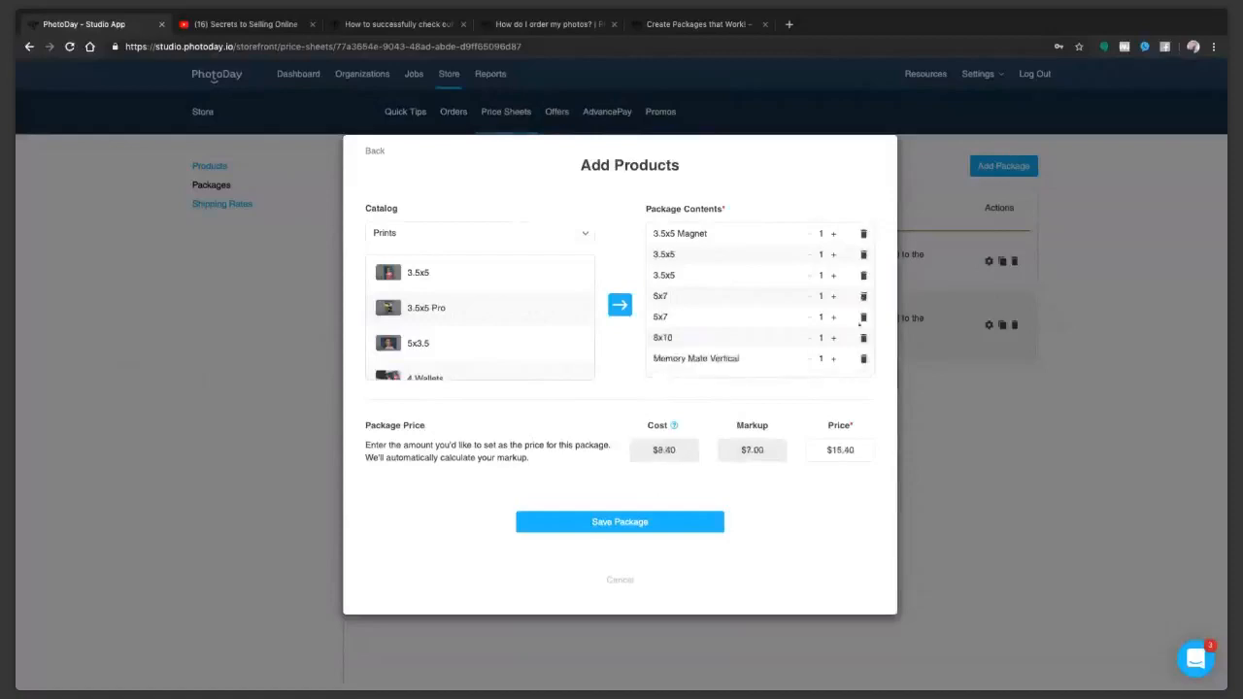
# Step: Set the Small Family Pack's price to $39.00 and save the package
pyautogui.click(811, 449)
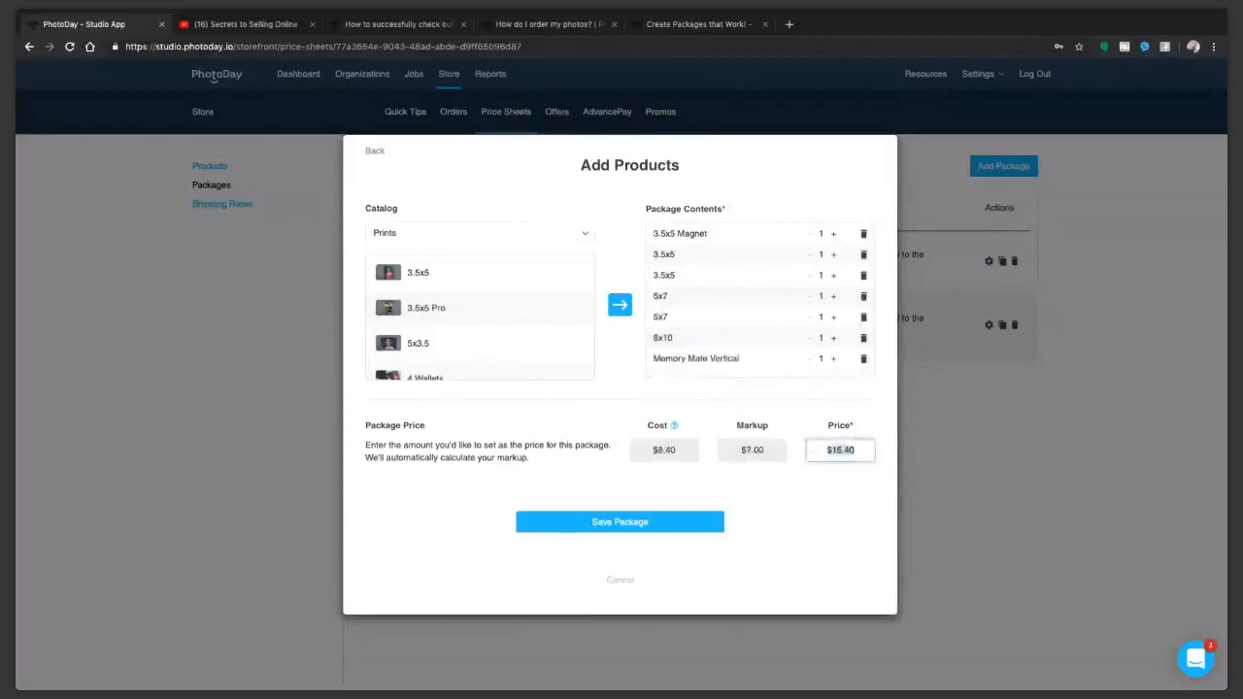
pyautogui.write('39.00')
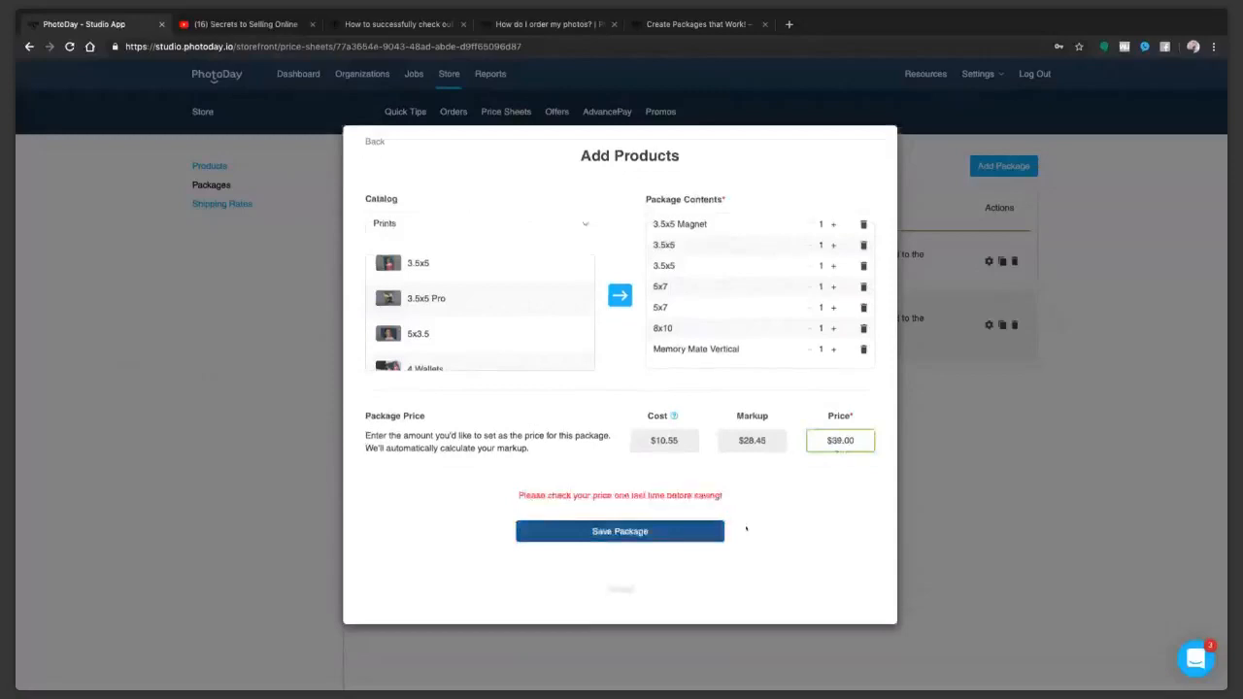
pyautogui.click(717, 531)
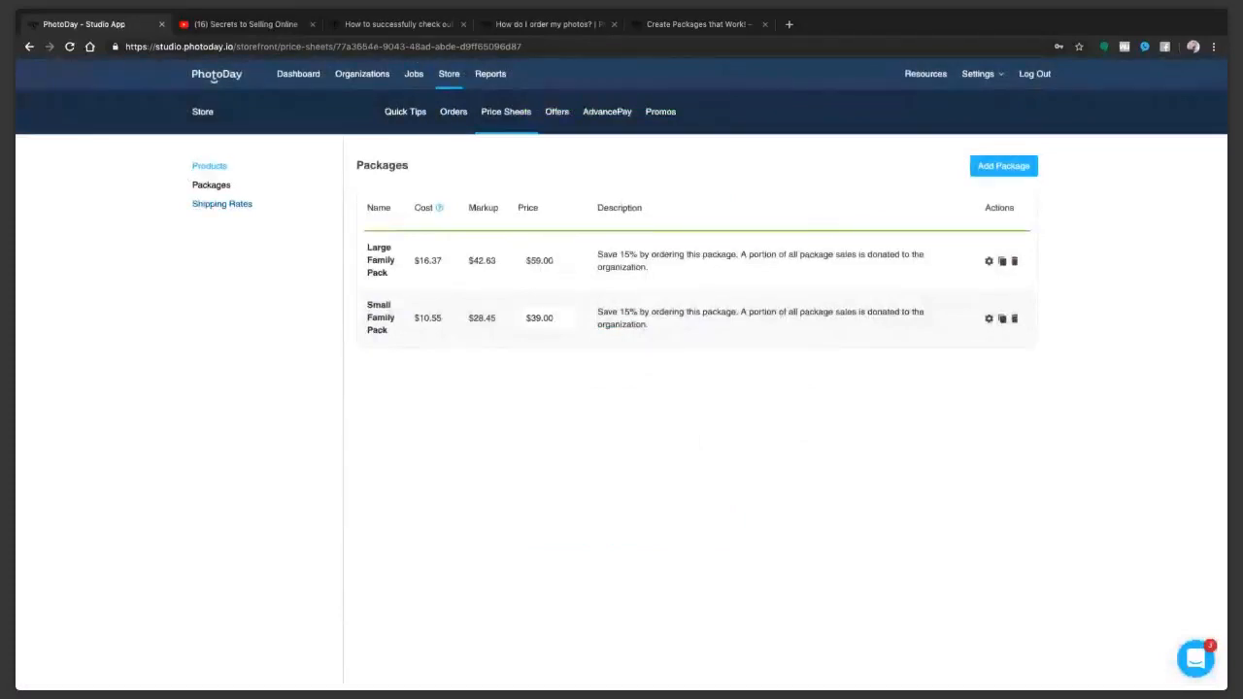
# Step: Open the price sheet's shipping rates to review the United States shipping options
pyautogui.click(222, 204)
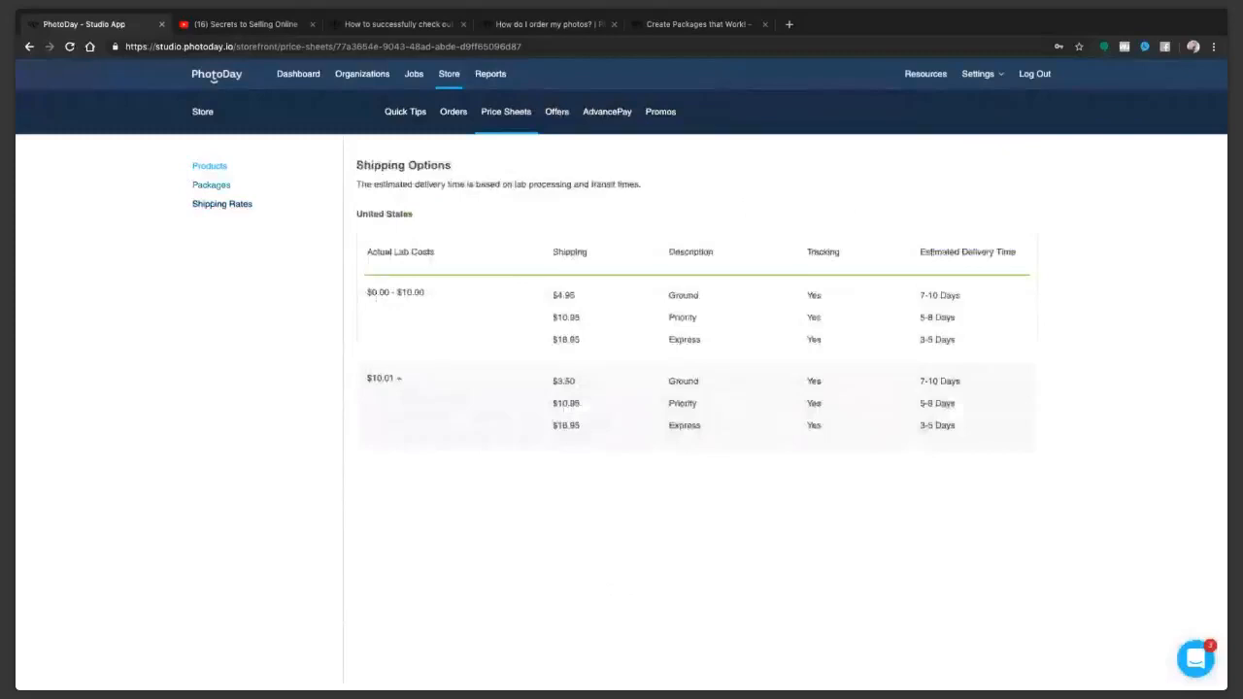
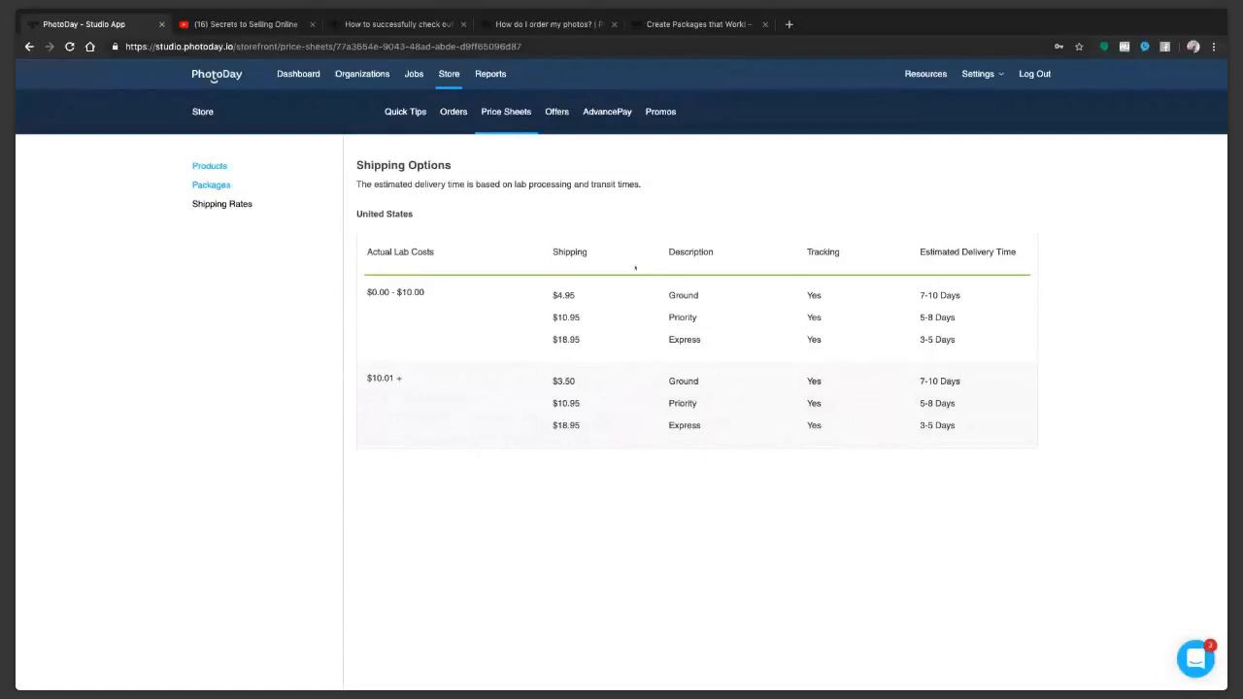
# Step: Review the Youth Sports 2019 price sheet's packages and its a la carte products
pyautogui.click(211, 186)
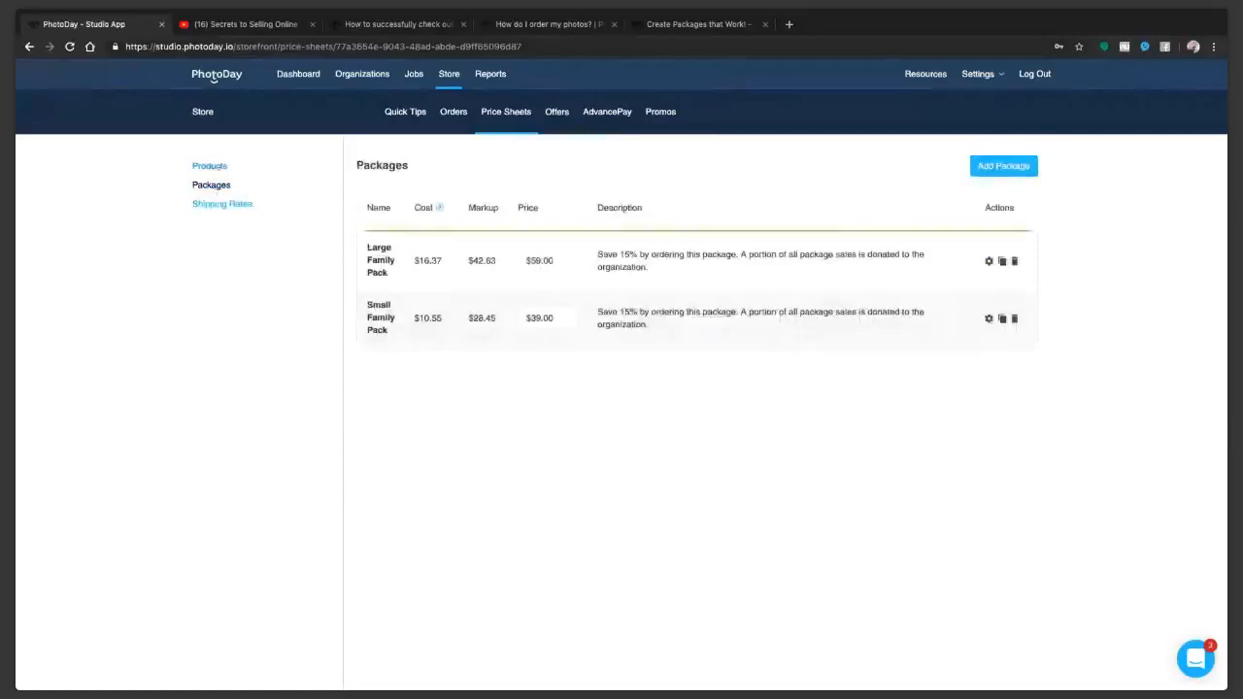
pyautogui.click(212, 166)
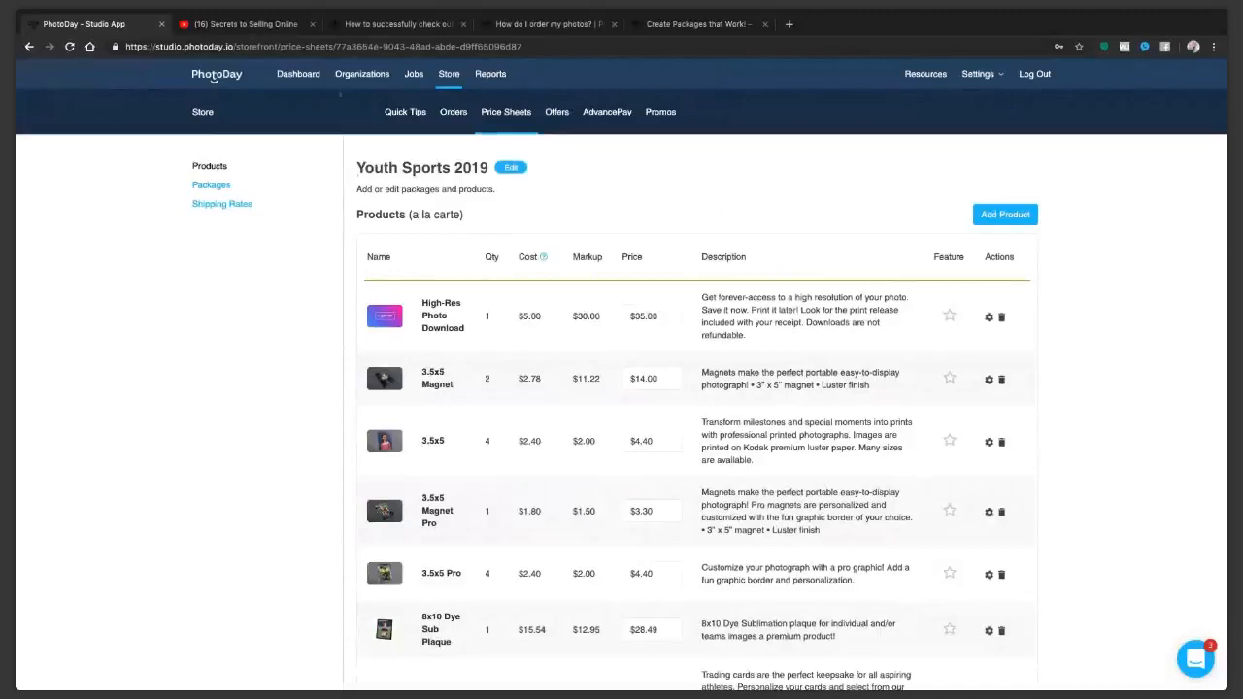
# Step: Return to the dashboard's quick tips and go through the storefront setup to its offers
pyautogui.click(214, 77)
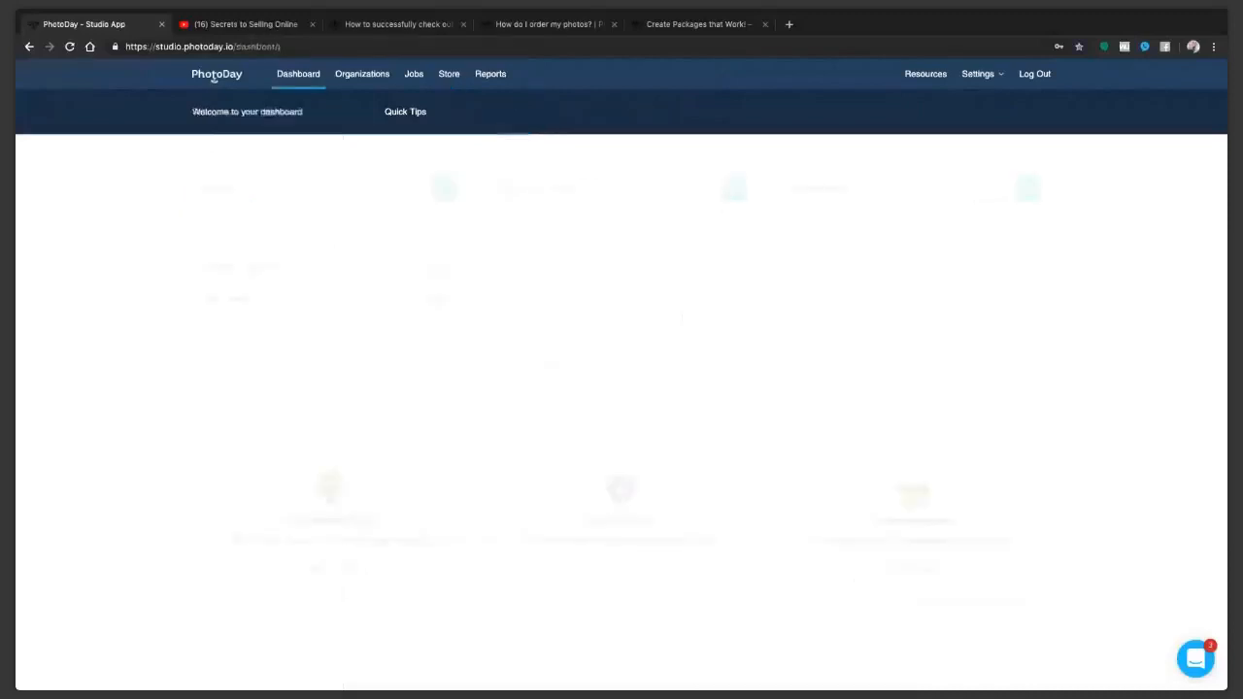
pyautogui.click(398, 113)
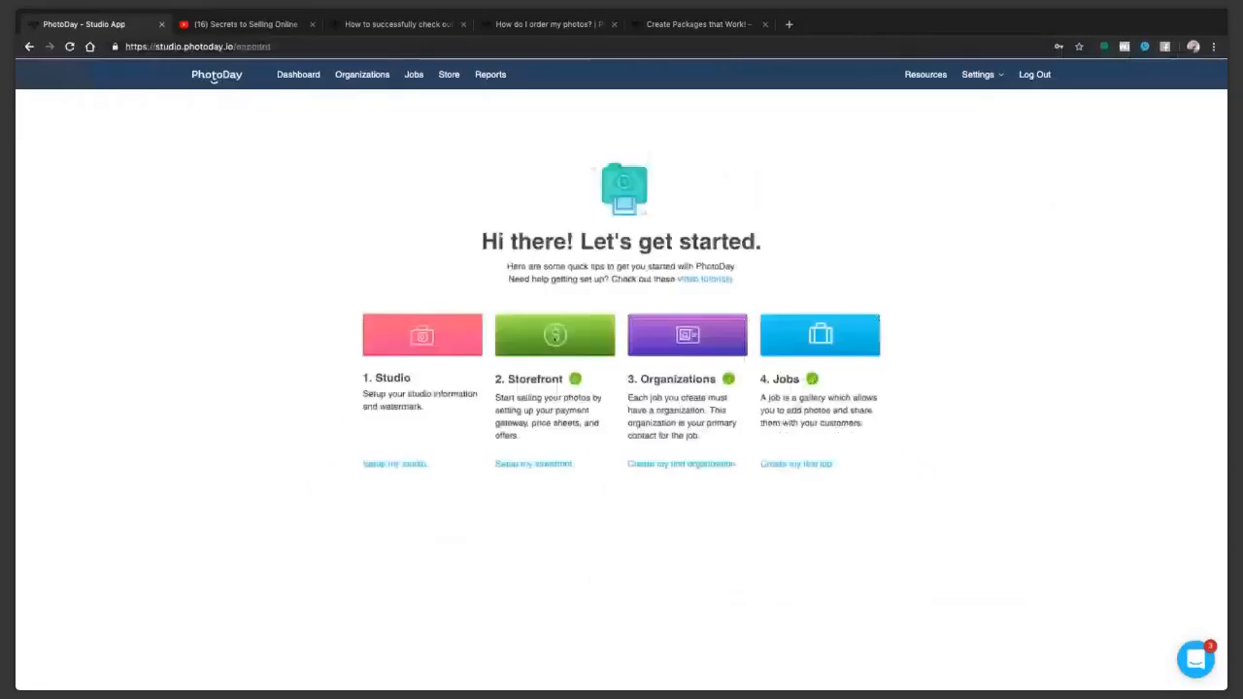
pyautogui.click(554, 336)
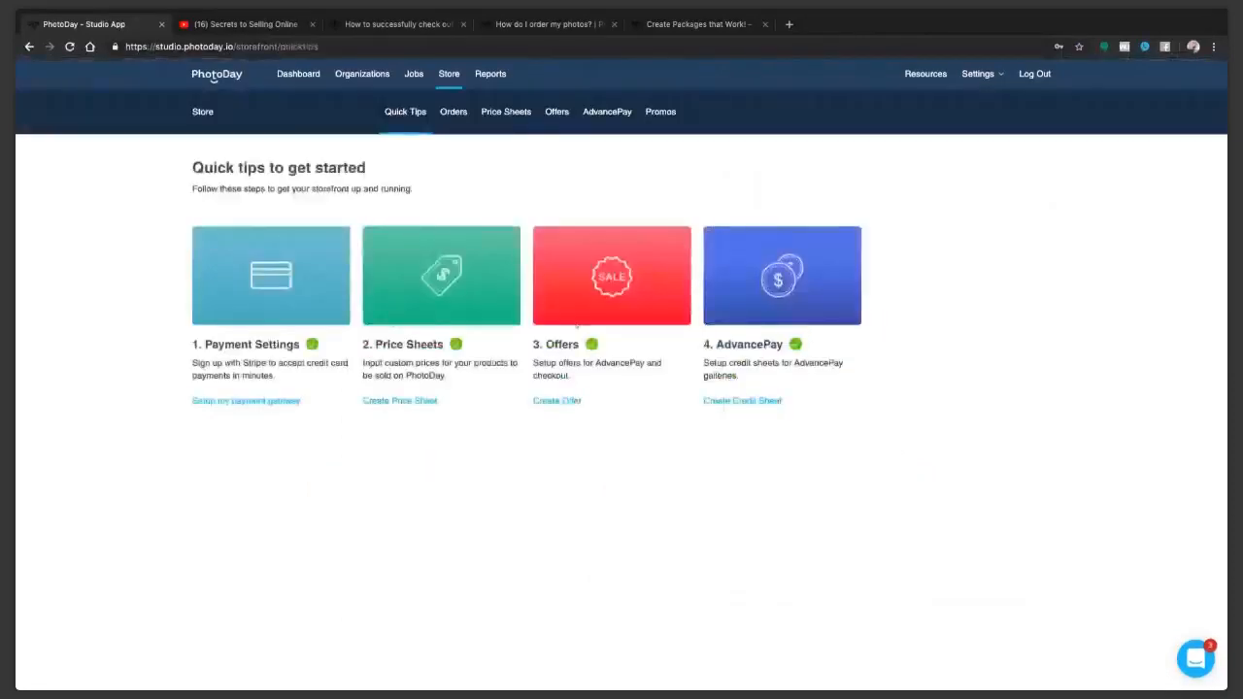
pyautogui.click(578, 311)
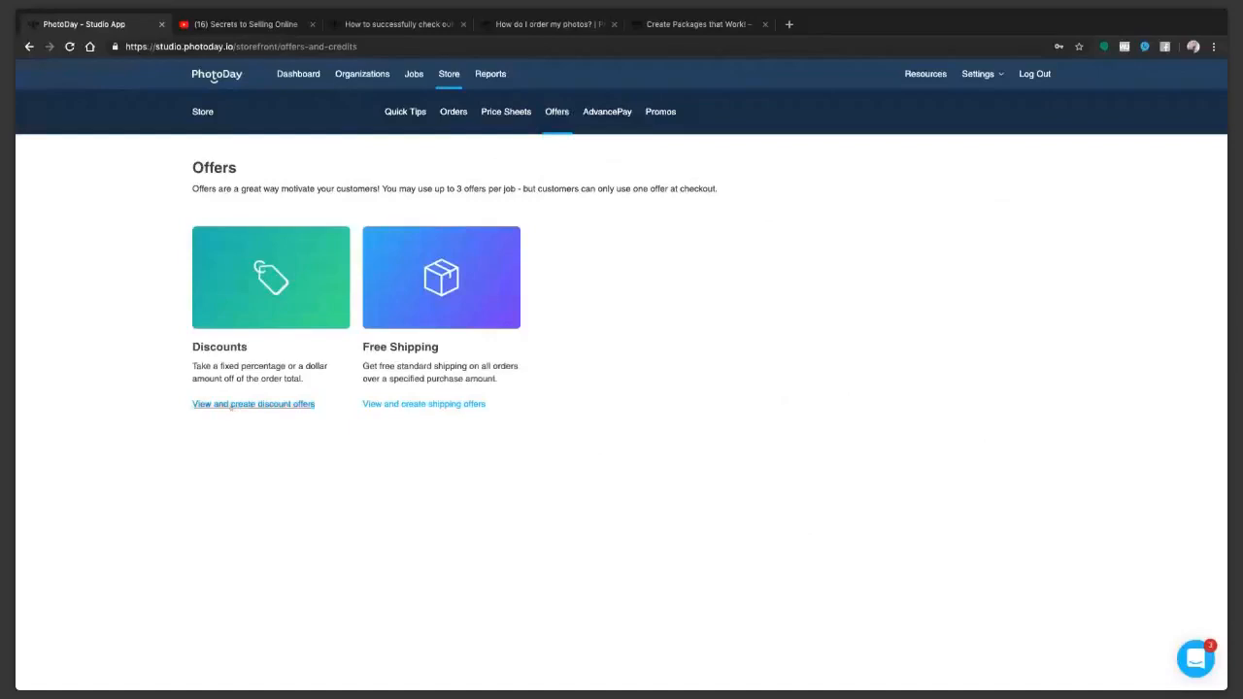
# Step: Start a new discount offer, enter a test offer name, and set the offer code to SPRINGSPECIAL
pyautogui.click(231, 404)
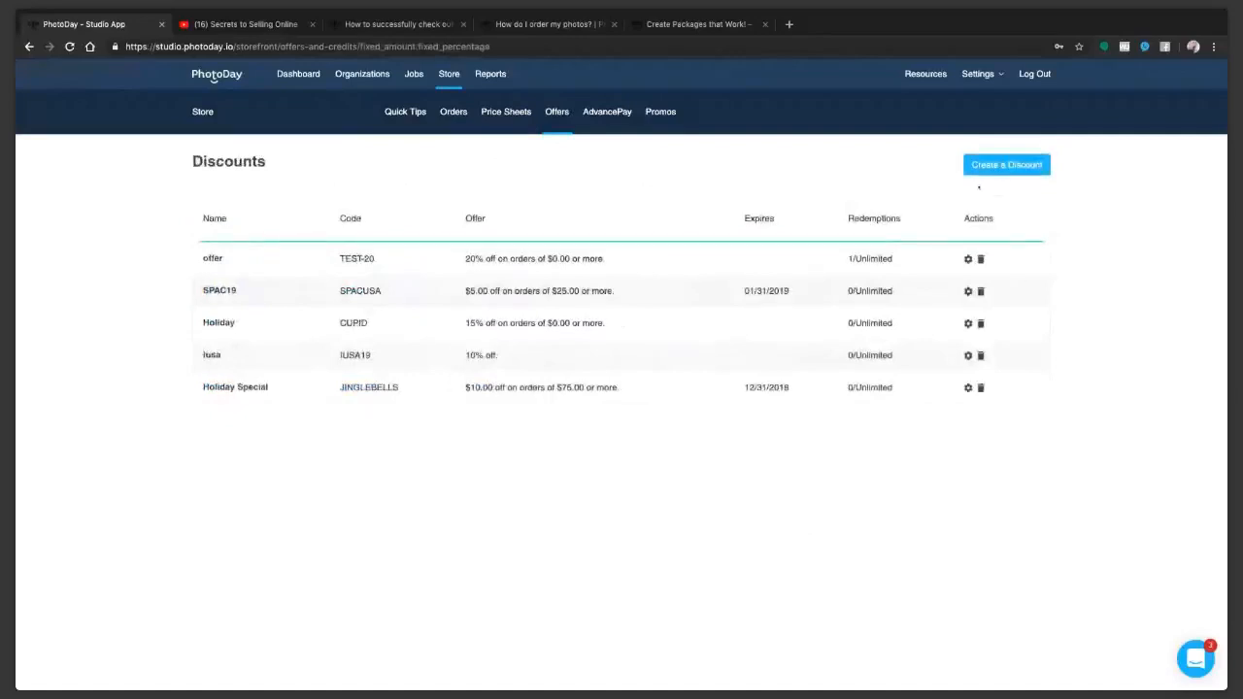
pyautogui.click(990, 167)
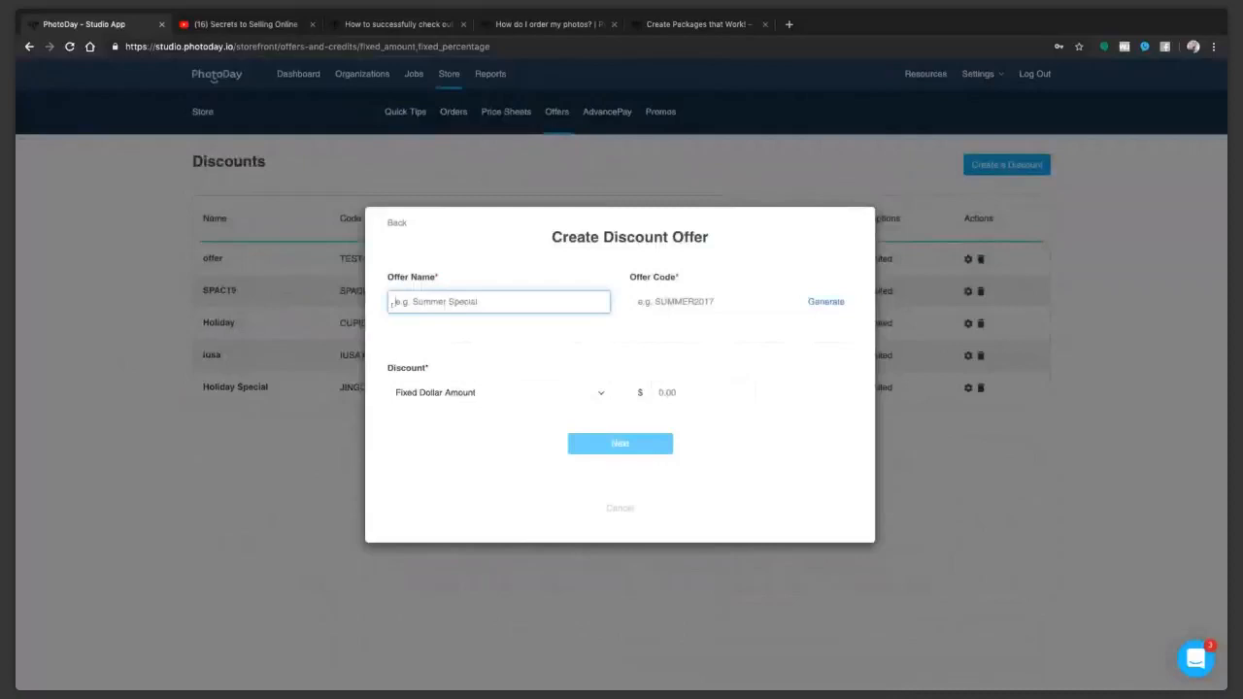
pyautogui.write("Lisa's Test")
pyautogui.press('Tab')
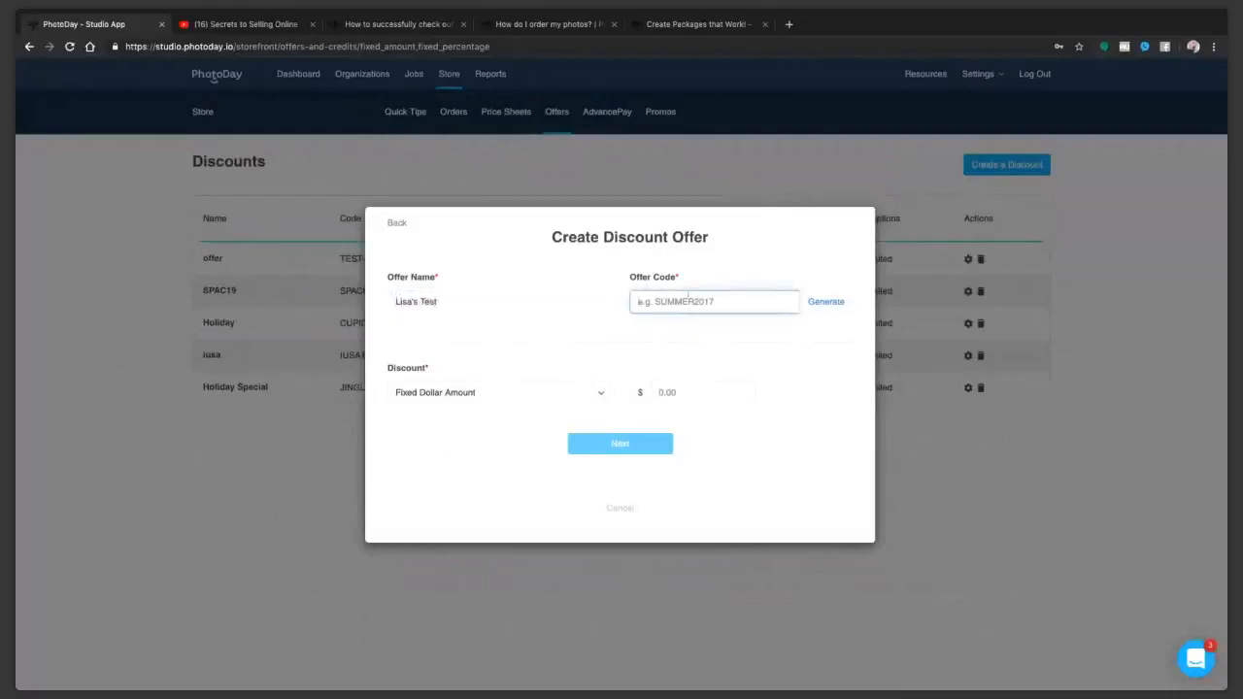
pyautogui.click(839, 302)
pyautogui.click(638, 295)
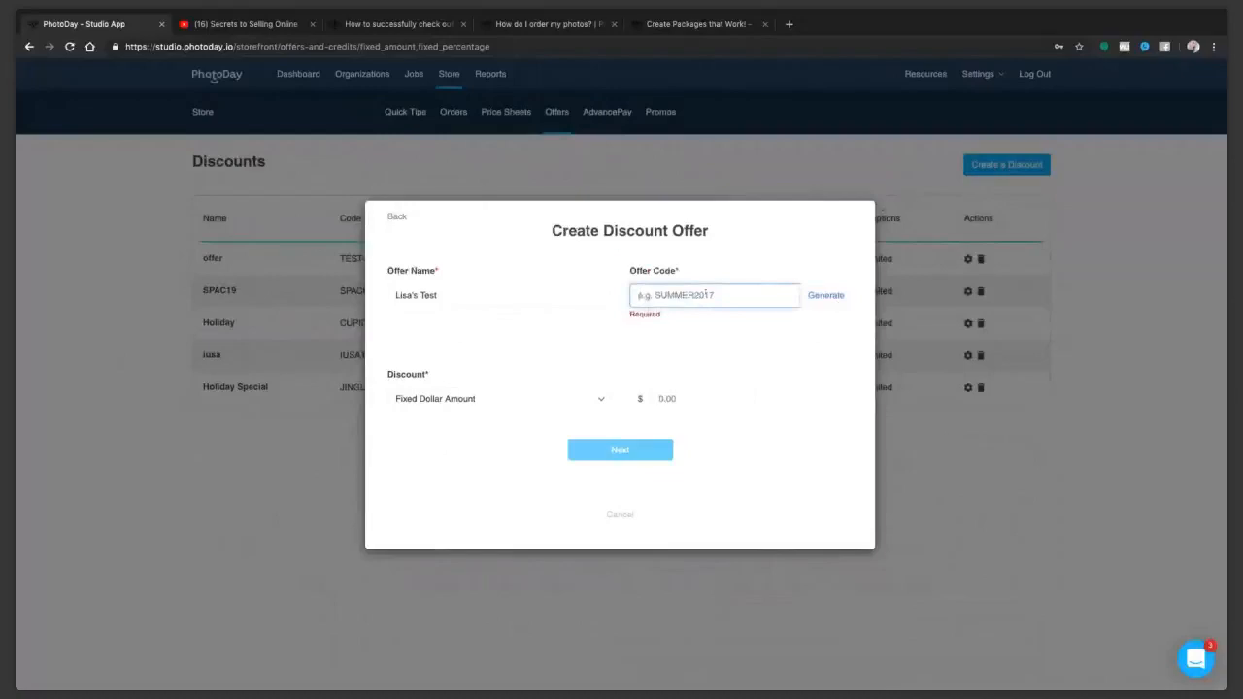
pyautogui.write('SPRI')
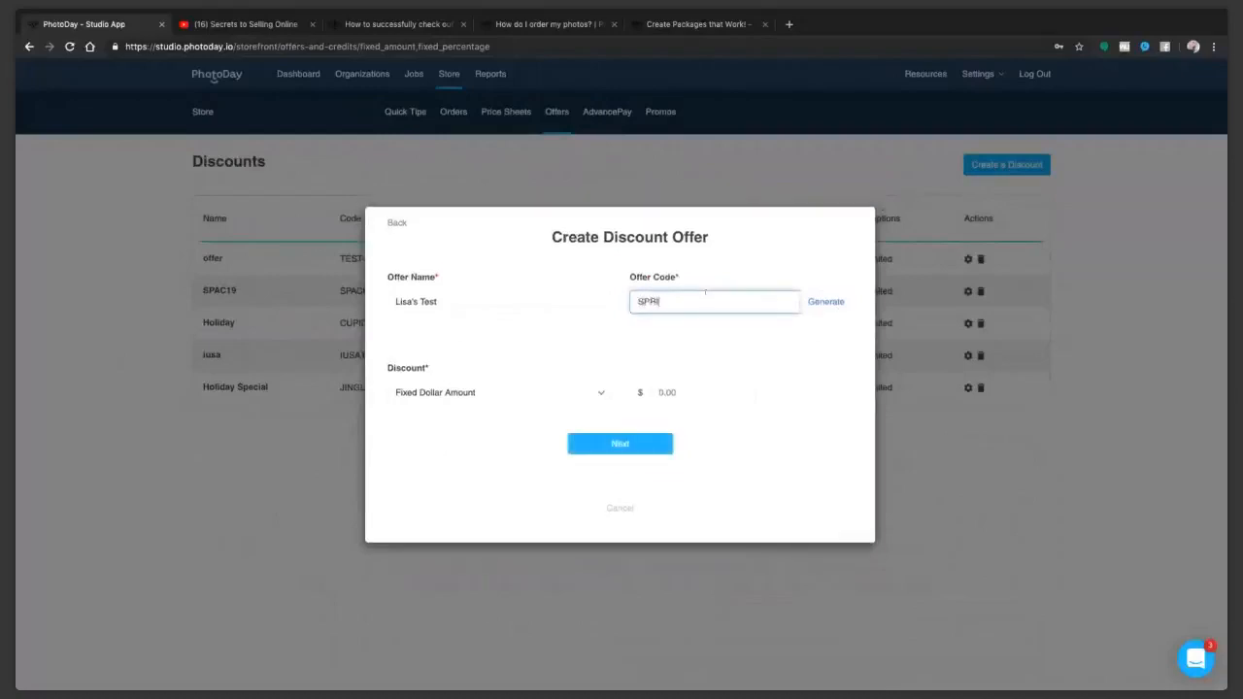
pyautogui.write('NGSPECIAL')
# Step: Make the discount a percentage of 10% and proceed to the discount offer options
pyautogui.click(495, 383)
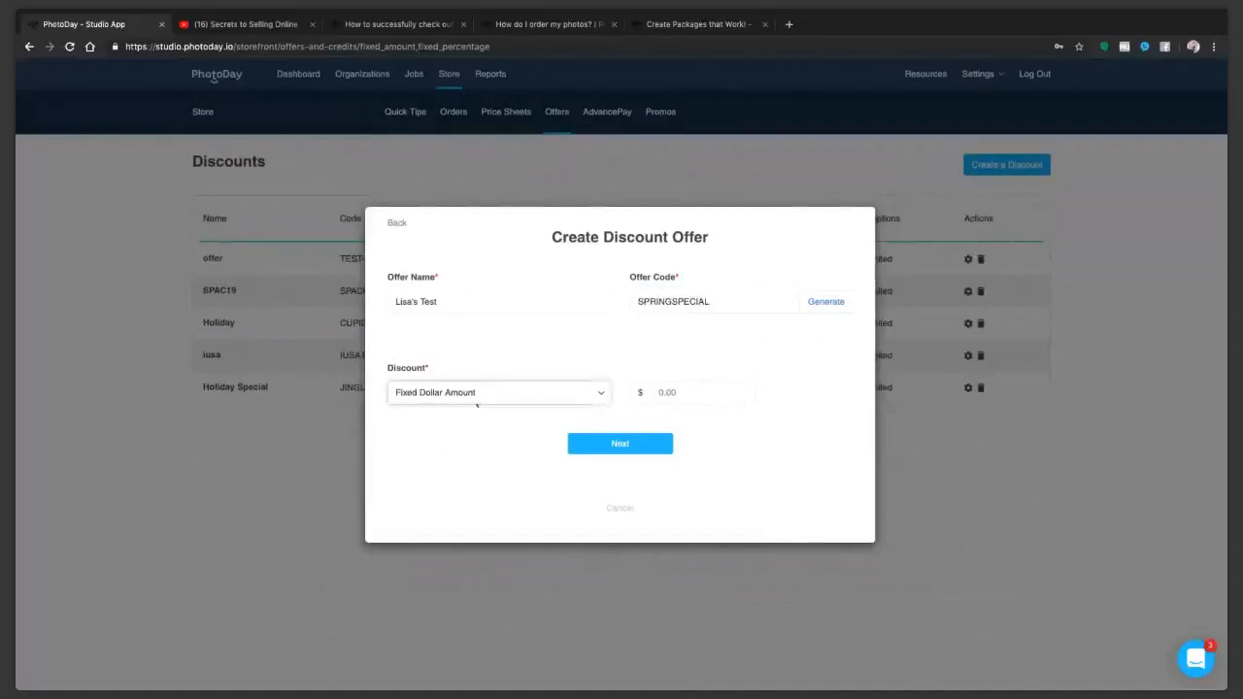
pyautogui.press('Down')
pyautogui.click(690, 391)
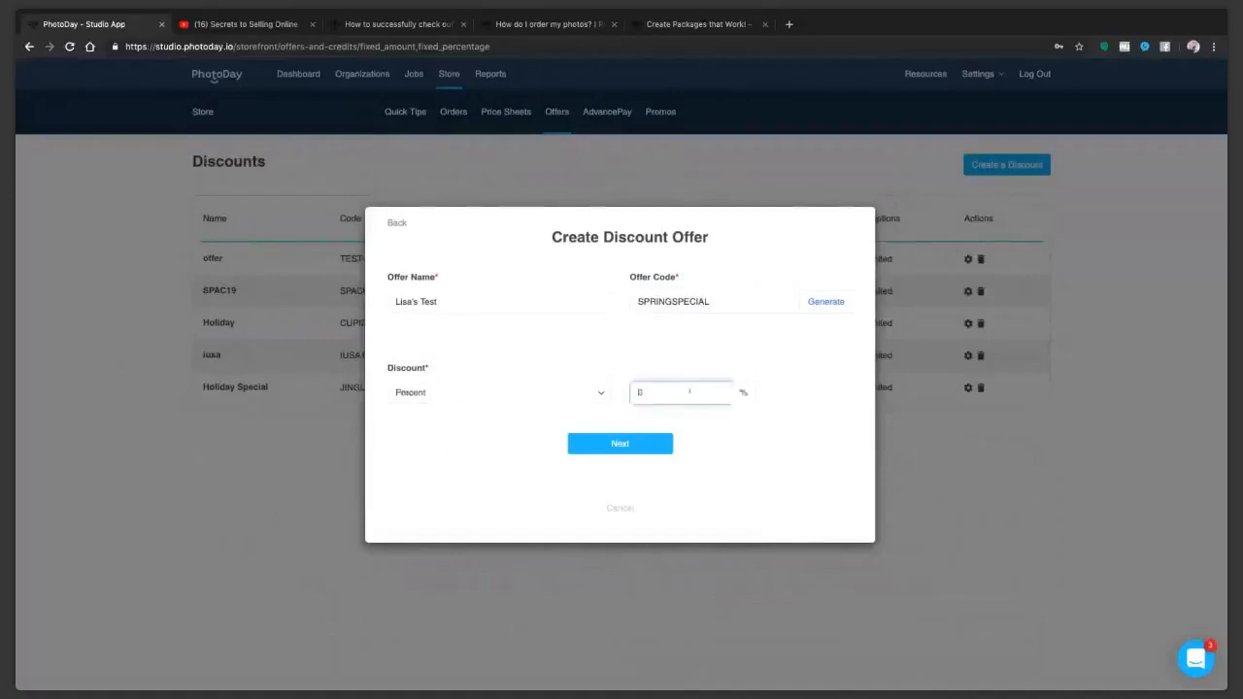
pyautogui.write('10')
pyautogui.click(646, 444)
# Step: Set the offer's minimum order amount to $50, and check the expiration date calendar without choosing a date
pyautogui.click(461, 292)
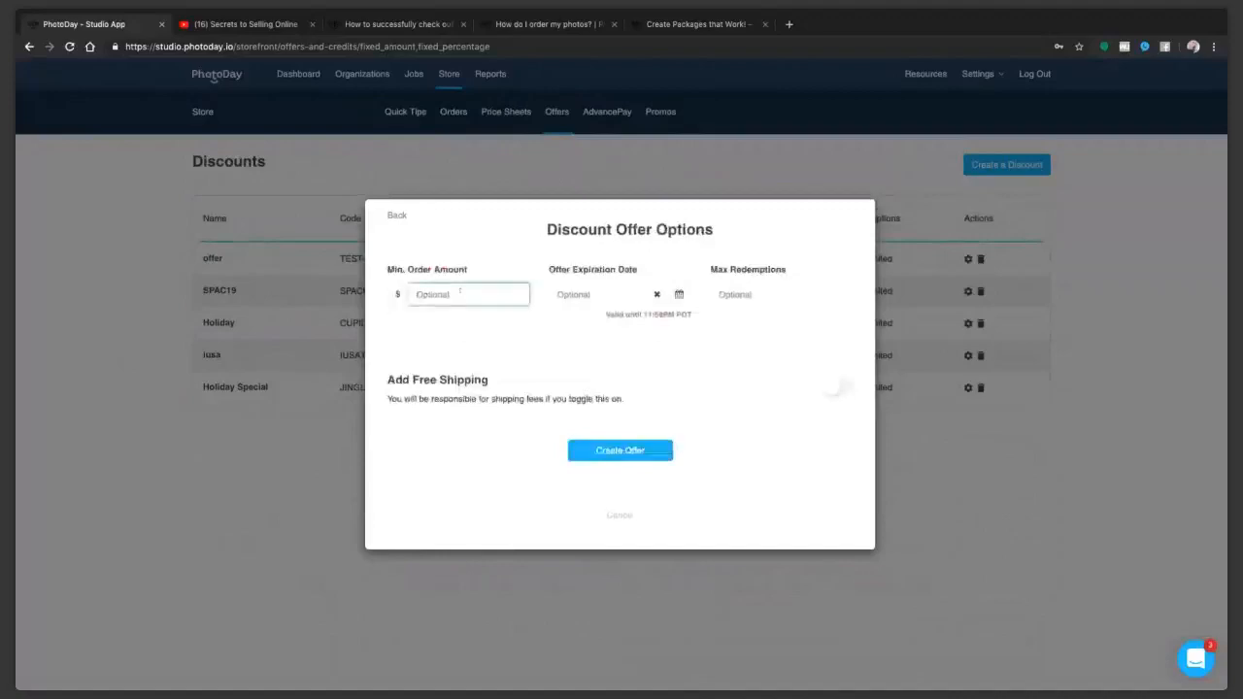
pyautogui.write('50')
pyautogui.click(500, 336)
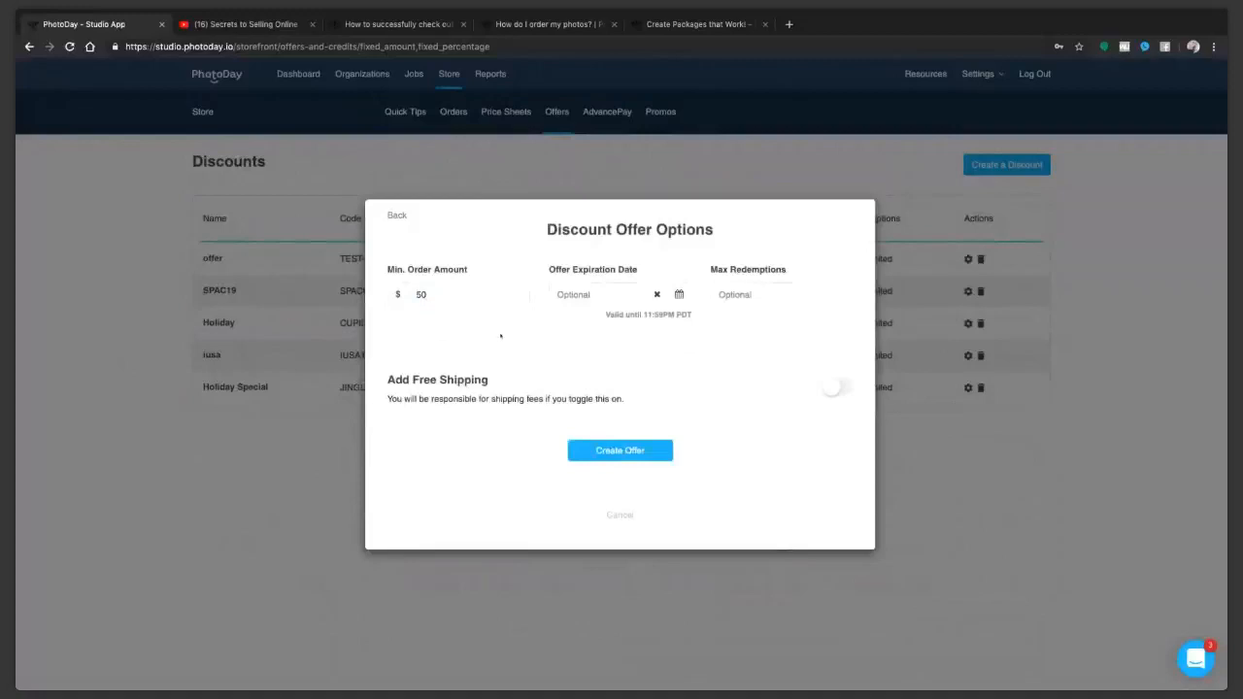
pyautogui.click(592, 294)
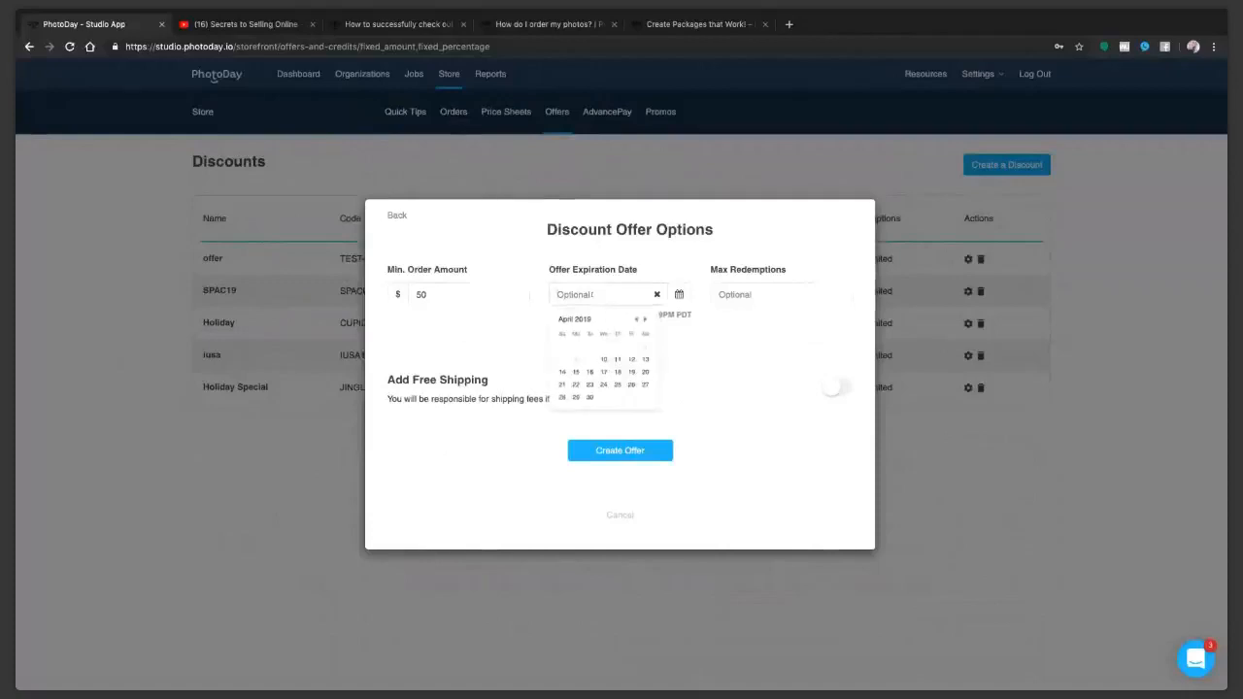
pyautogui.click(698, 277)
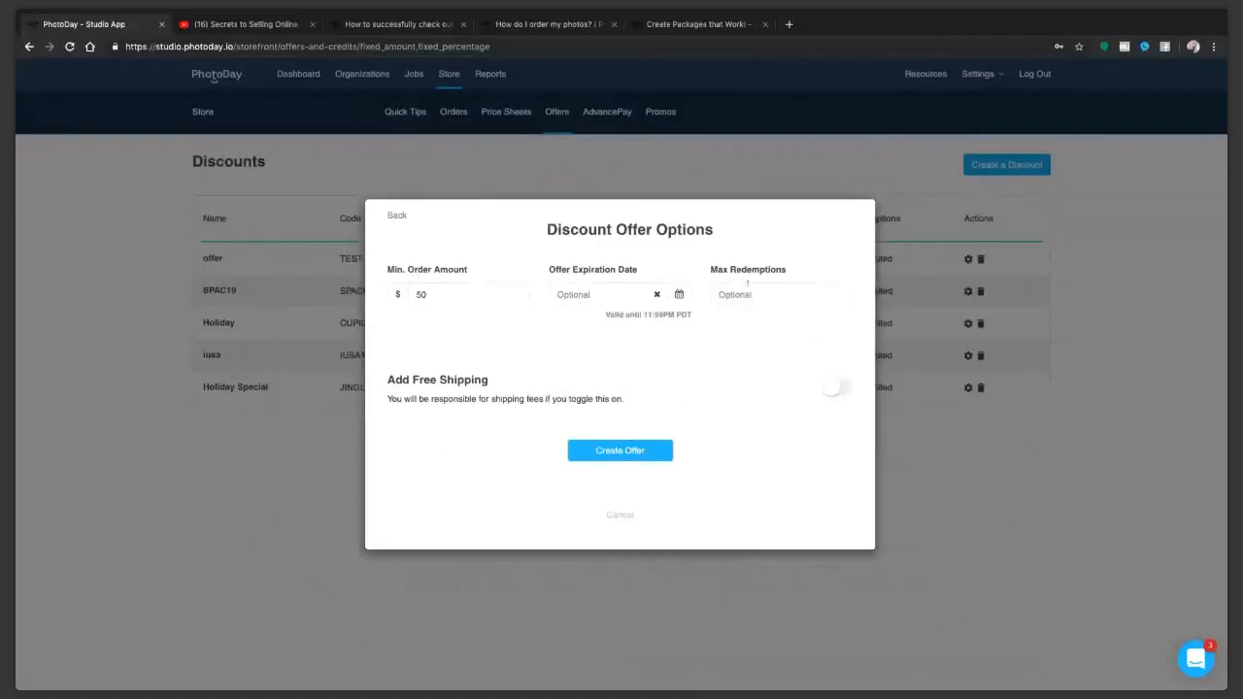
# Step: Try a maximum of 1 redemption and free shipping on the discount offer, and remove both again
pyautogui.click(750, 294)
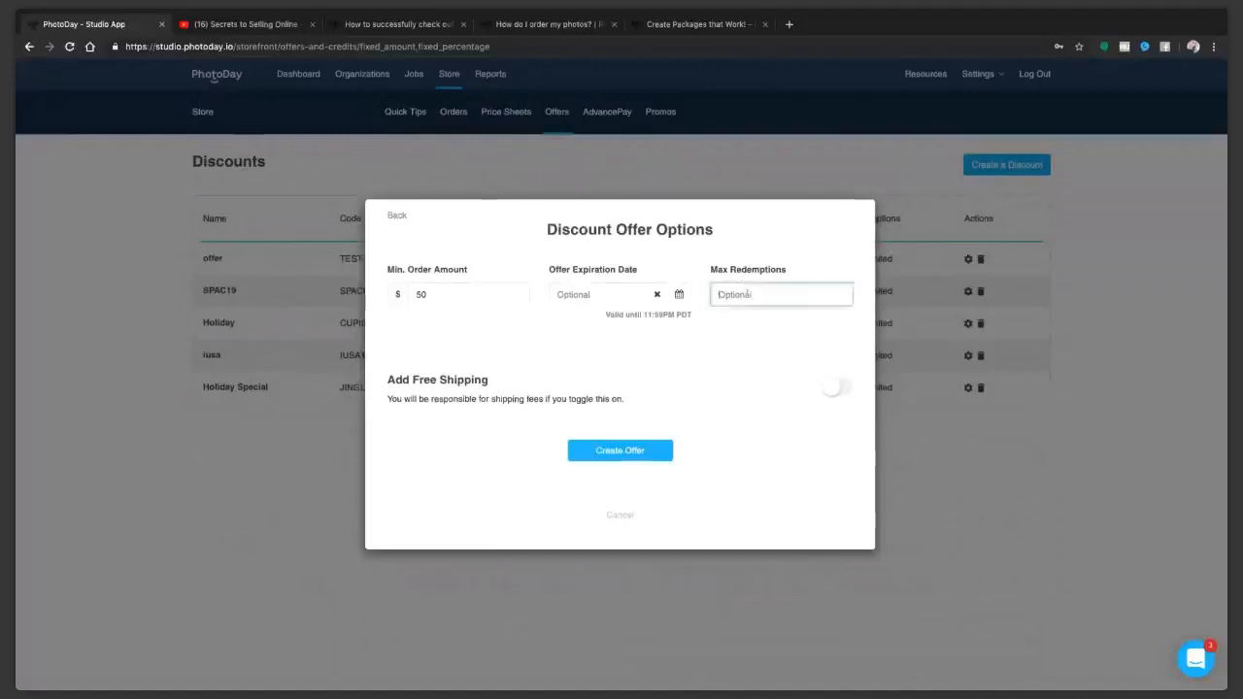
pyautogui.write('1')
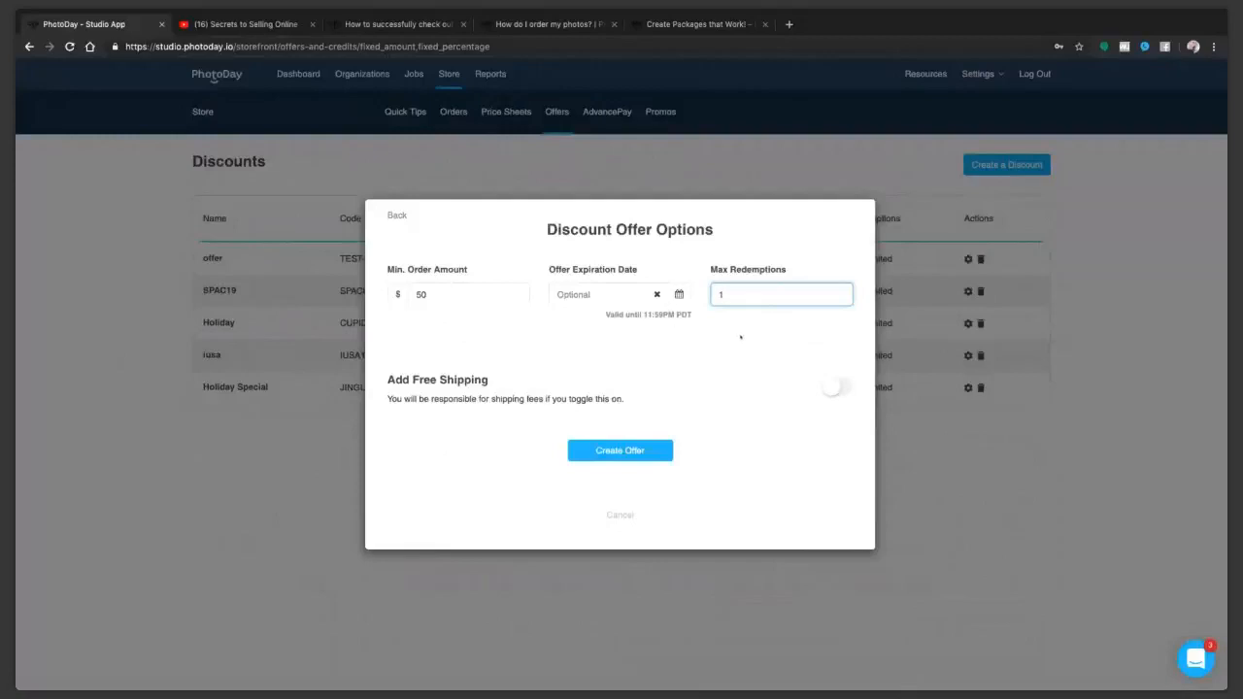
pyautogui.click(832, 388)
pyautogui.click(738, 294)
pyautogui.press('BackSpace')
pyautogui.click(836, 386)
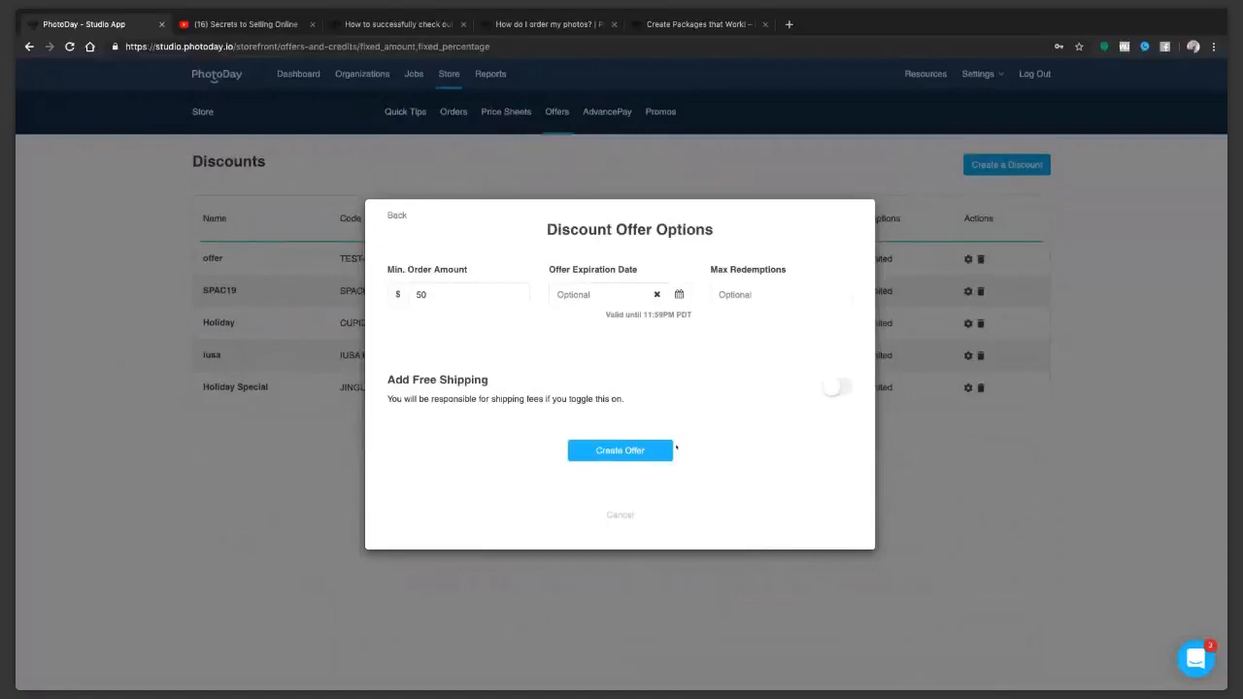
# Step: Create the discount offer with the entered options
pyautogui.click(670, 449)
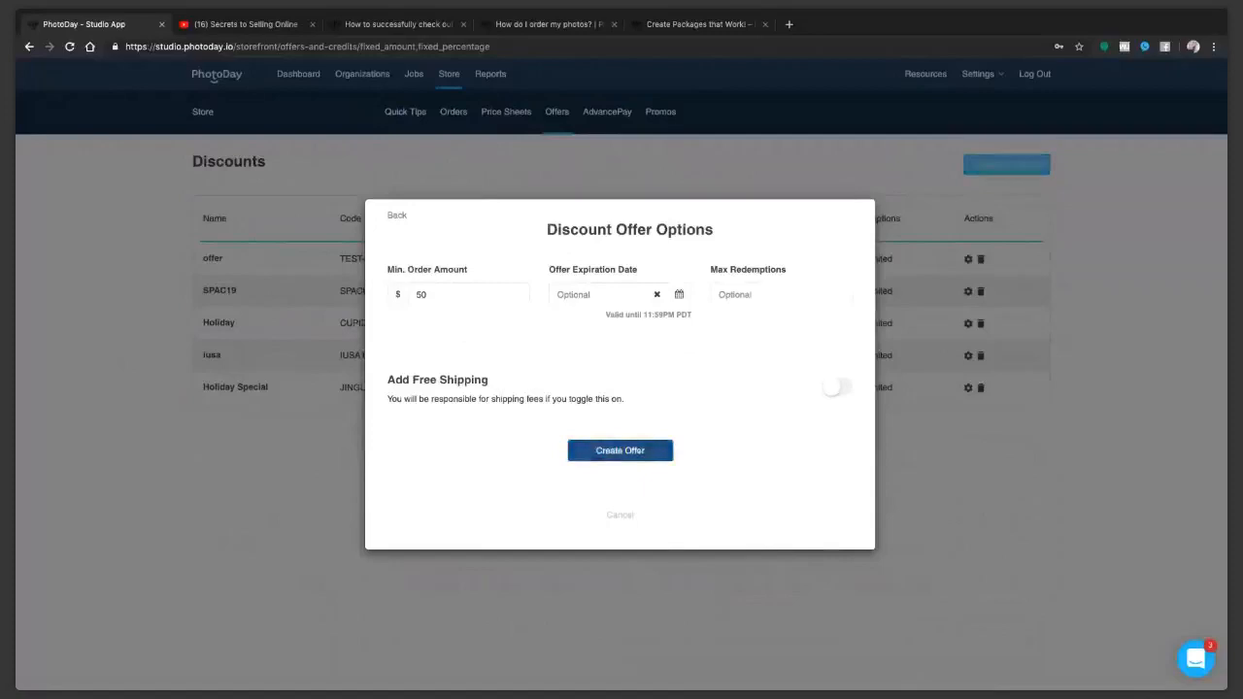
pyautogui.click(639, 452)
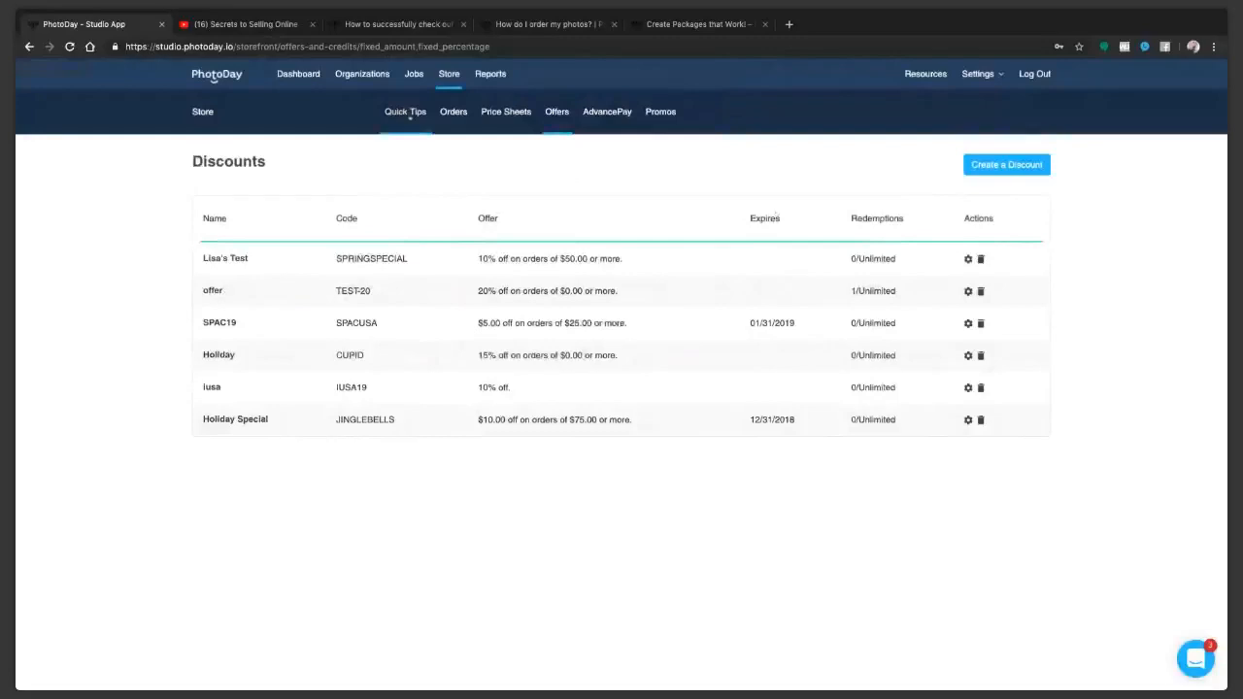
# Step: Look over the free shipping offers and their creation form, cancel the form, and view the AdvancePay credit sheets
pyautogui.click(410, 114)
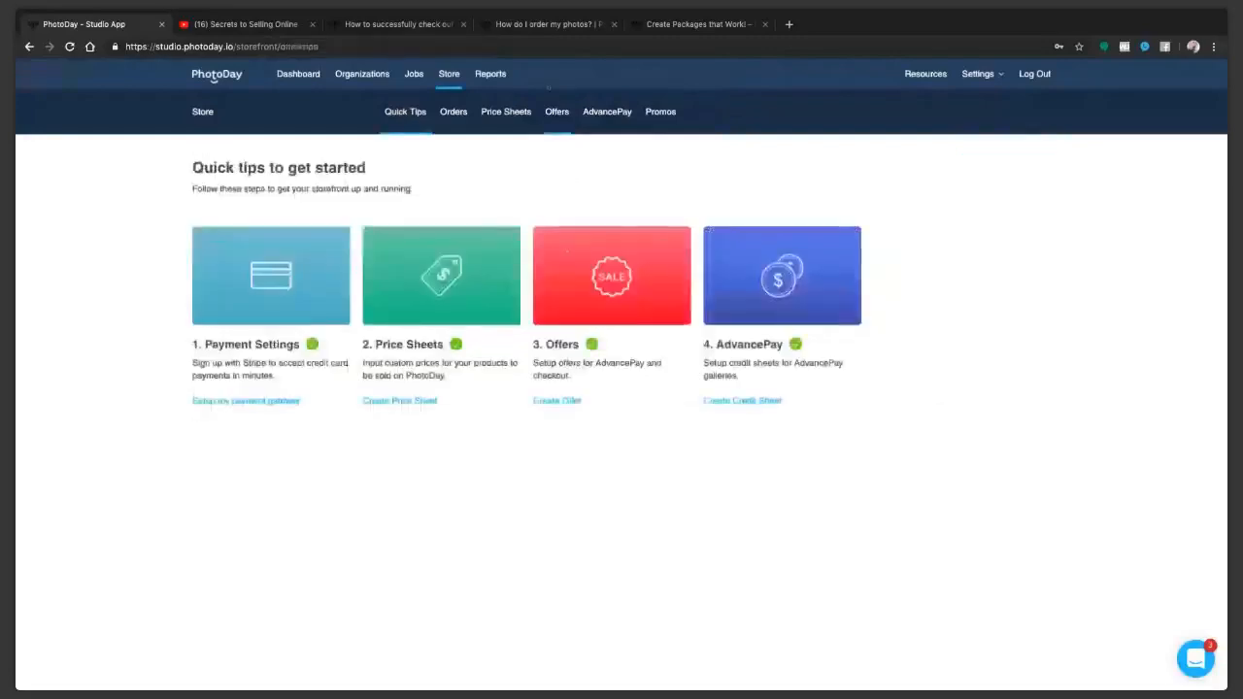
pyautogui.click(594, 294)
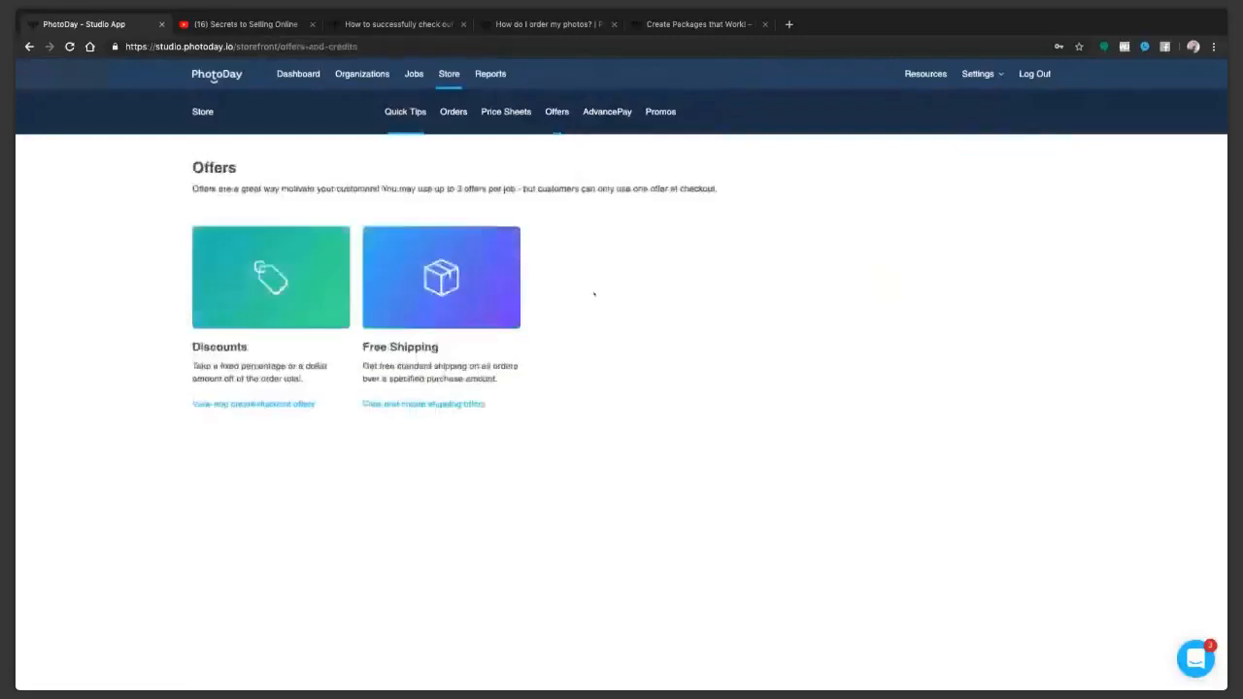
pyautogui.click(404, 309)
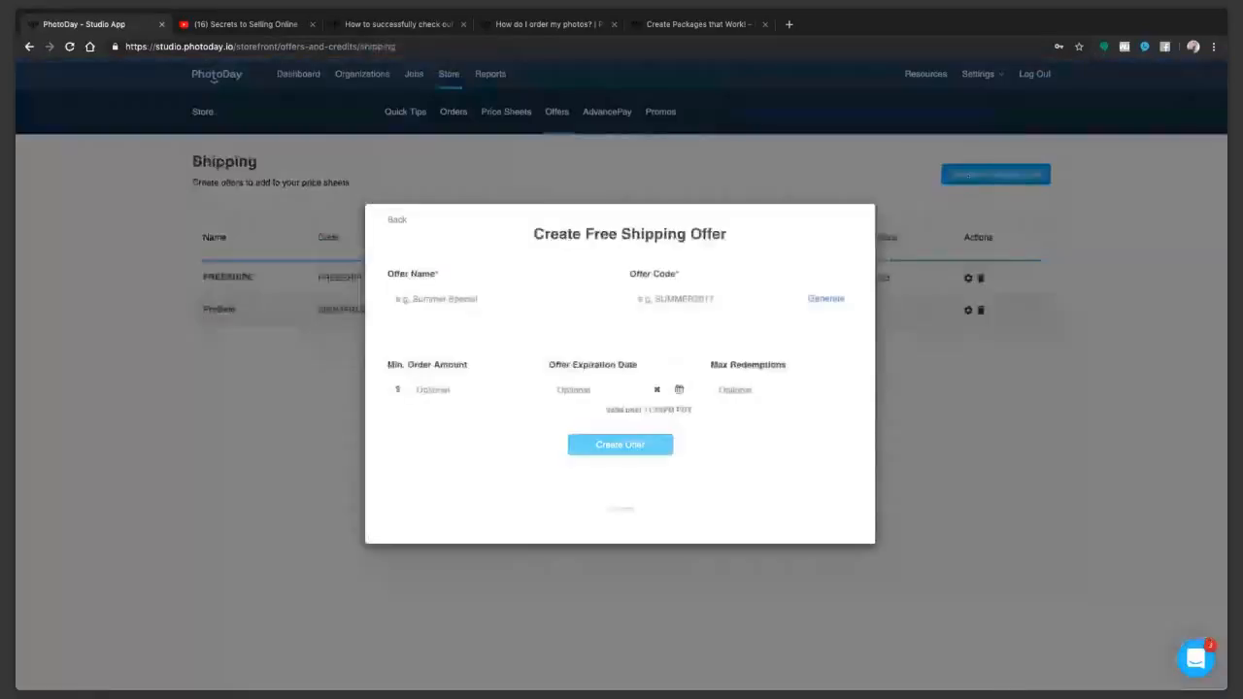
pyautogui.click(504, 302)
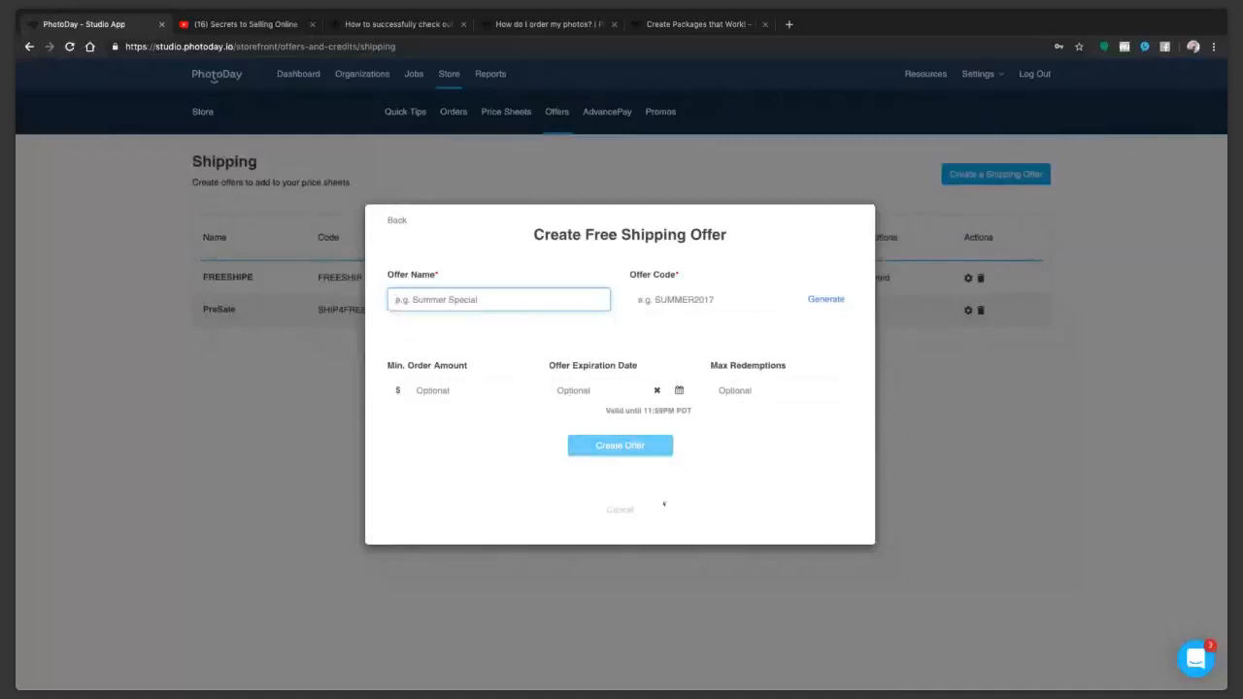
pyautogui.click(621, 510)
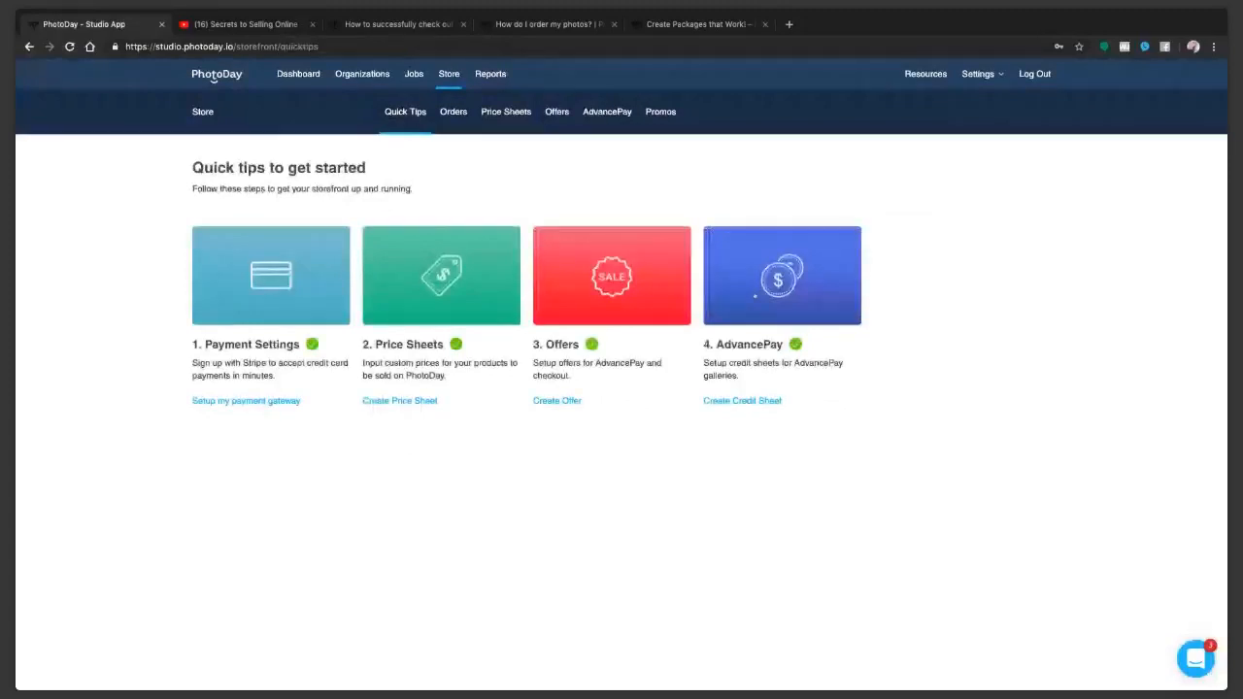
pyautogui.click(754, 295)
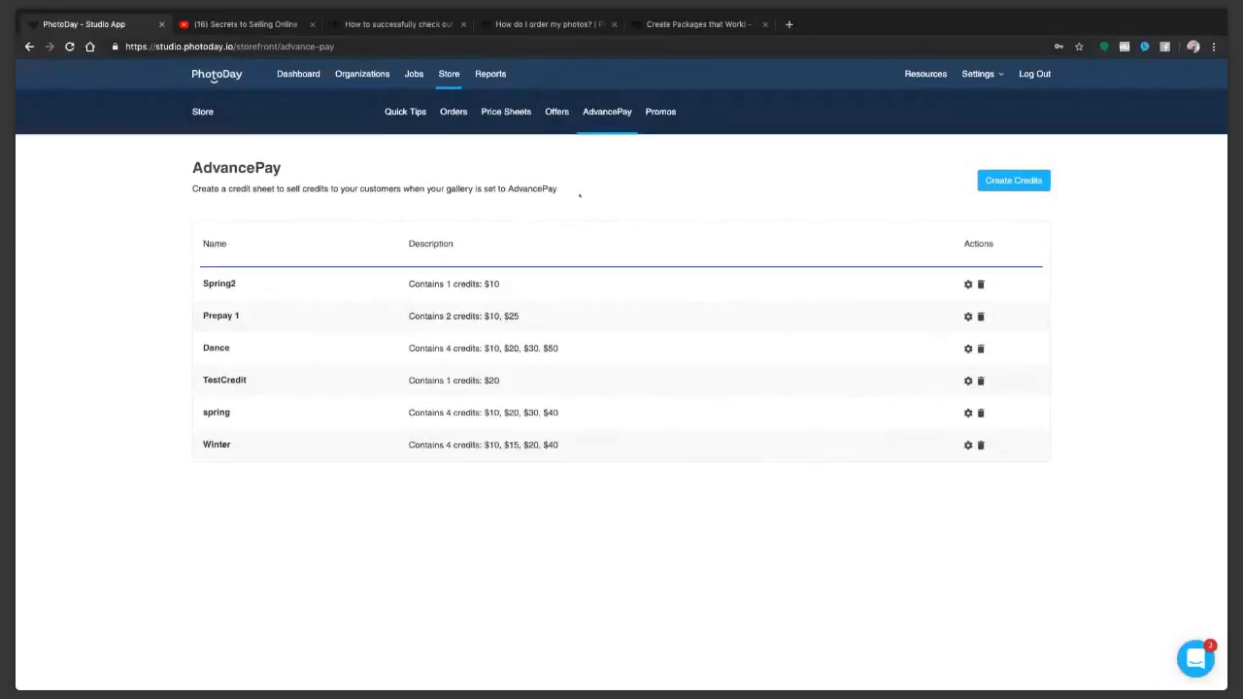
# Step: Edit the SPRINGSPECIAL discount offer to include free shipping and update it
pyautogui.click(557, 112)
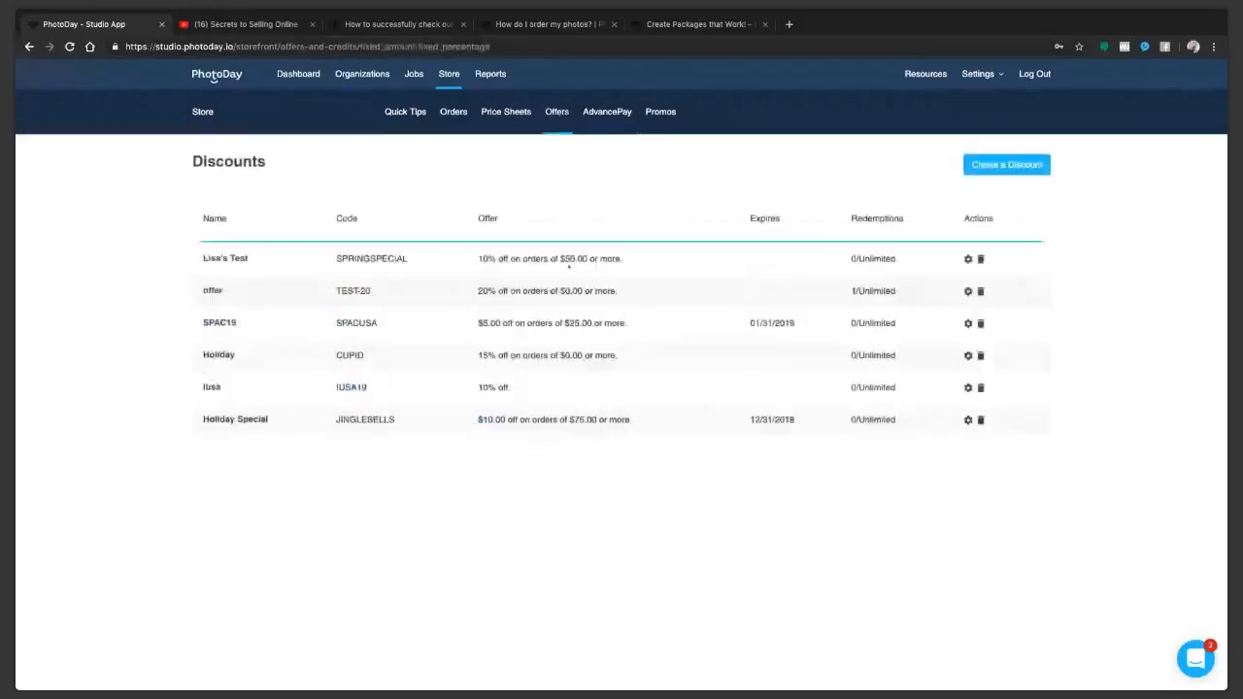
pyautogui.click(968, 259)
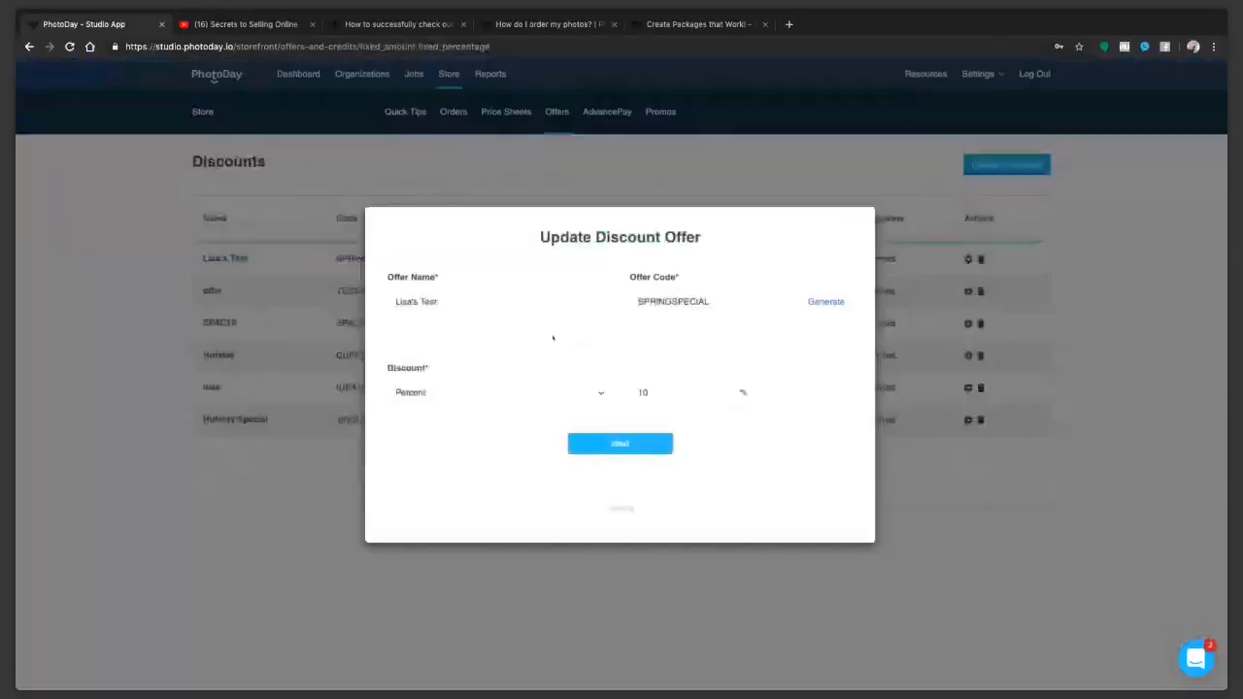
pyautogui.click(619, 444)
pyautogui.click(836, 387)
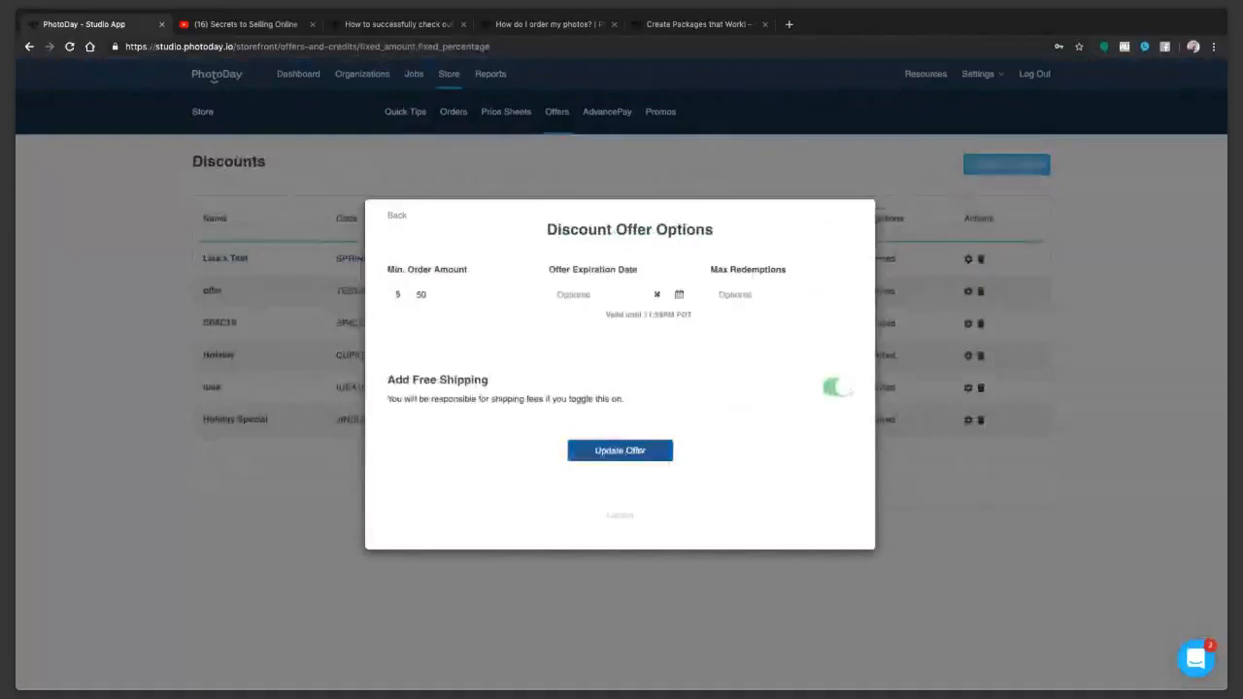
pyautogui.click(642, 450)
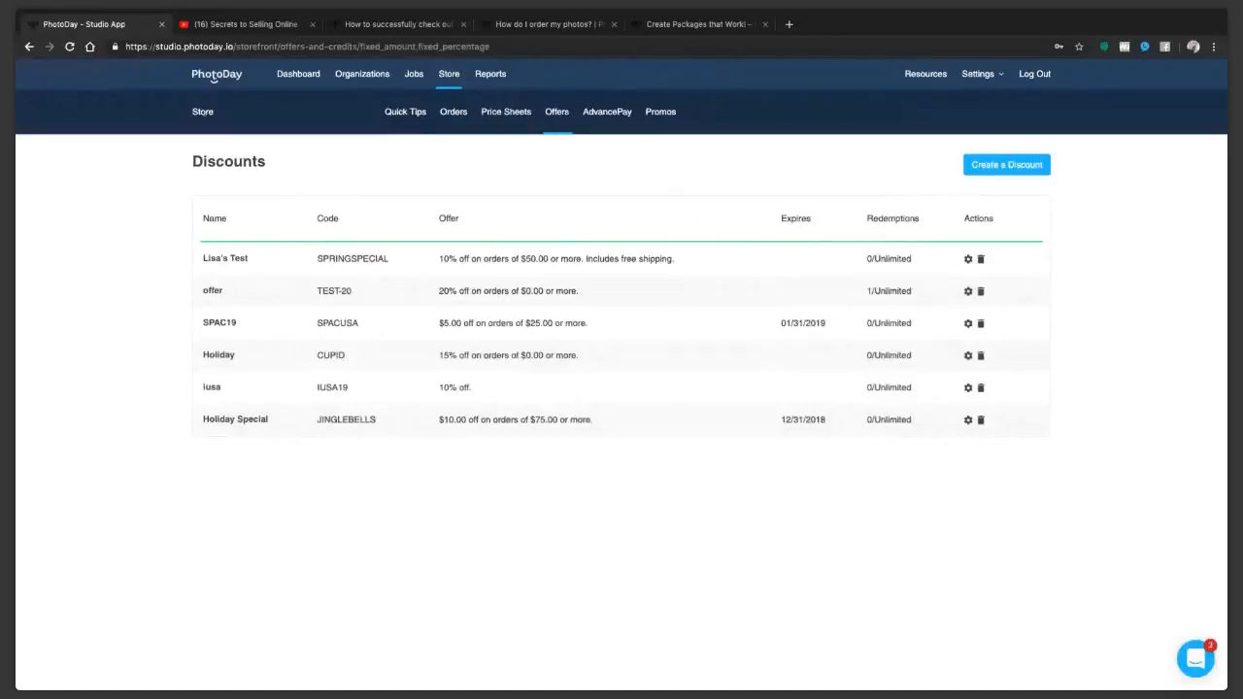
# Step: Create a new AdvancePay credit sheet with a test name that includes the owner's first name
pyautogui.click(556, 113)
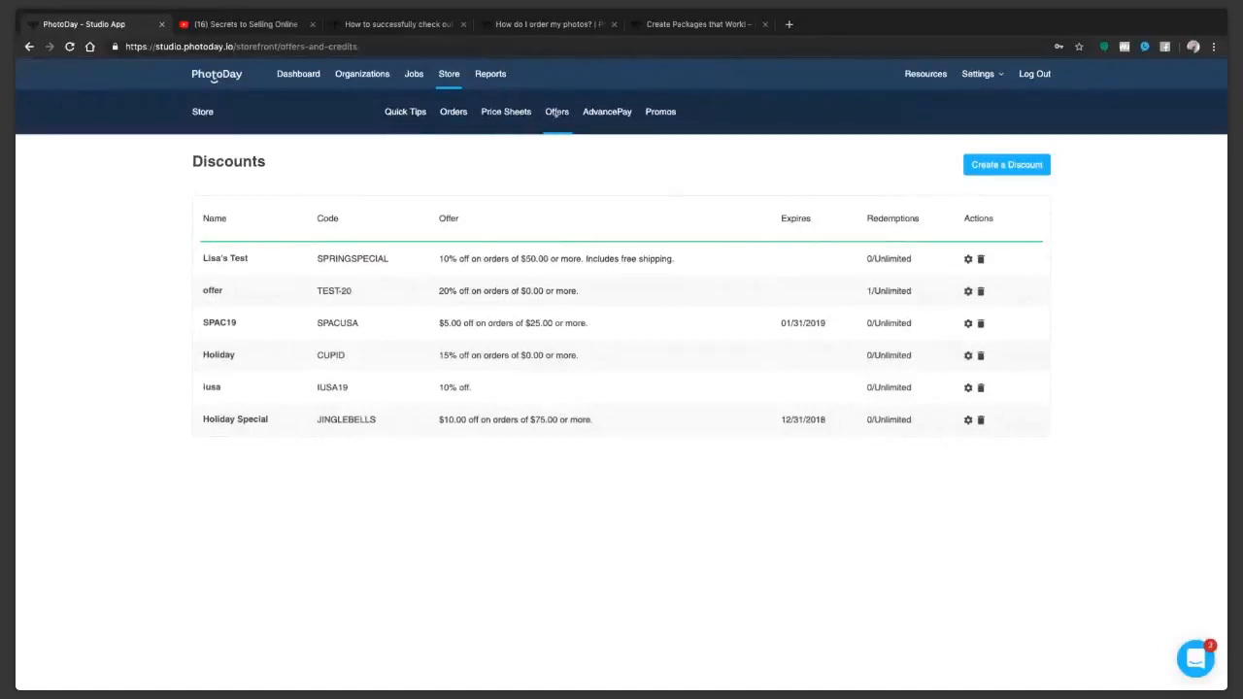
pyautogui.click(604, 112)
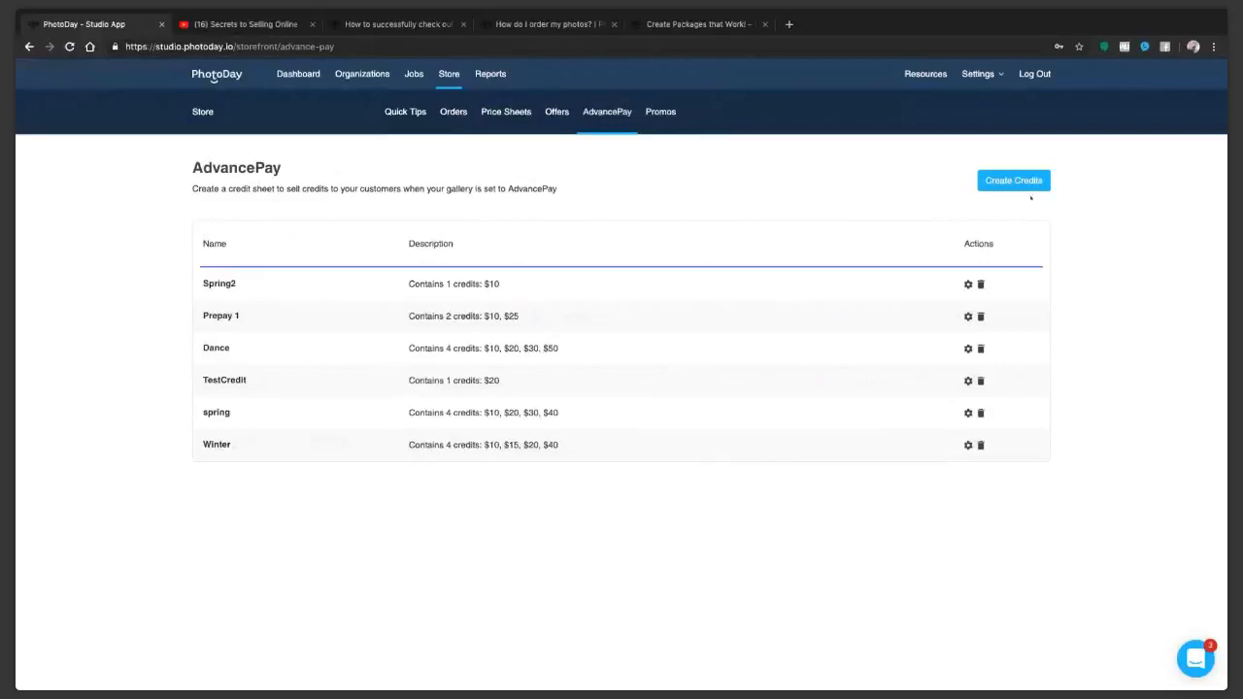
pyautogui.click(1013, 181)
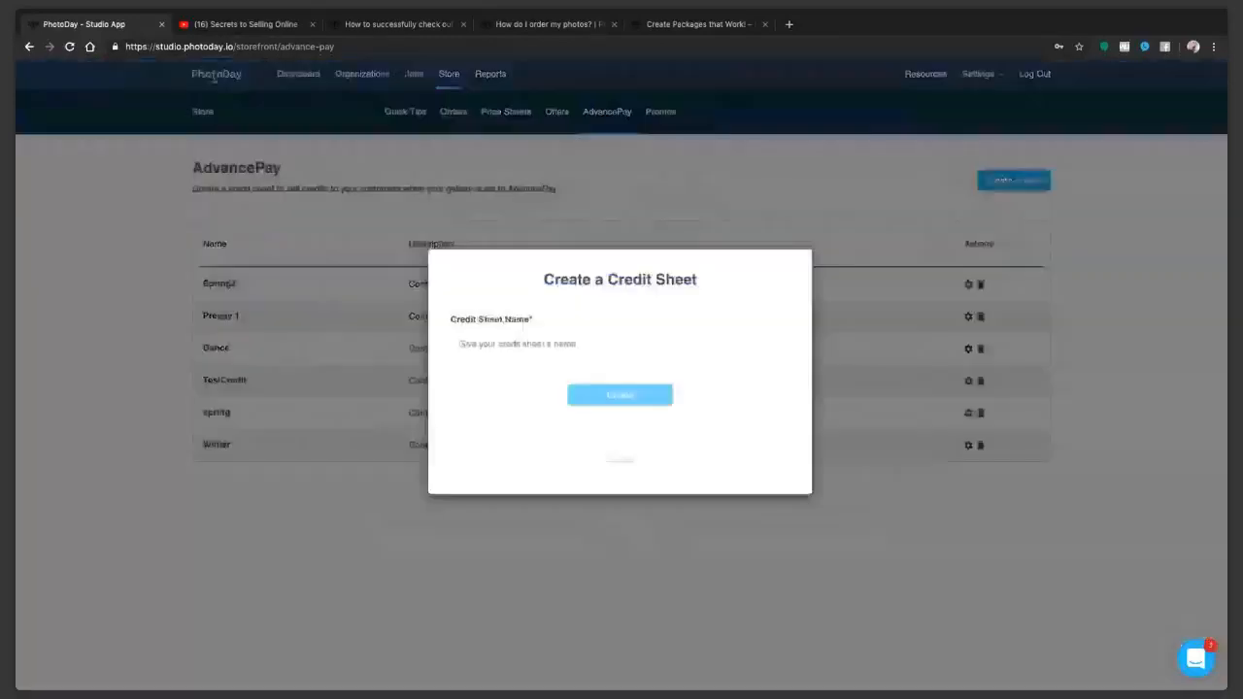
pyautogui.write("Gisa's")
pyautogui.press('BackSpace')
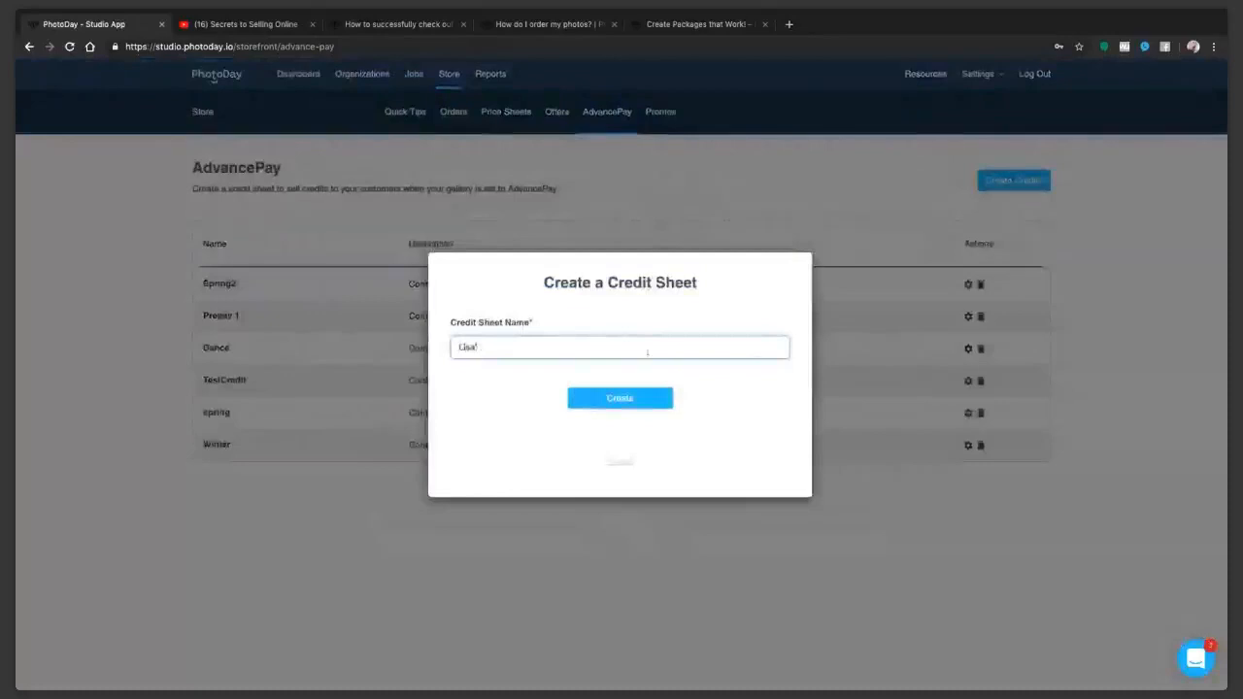
pyautogui.write('s Test')
pyautogui.click(621, 399)
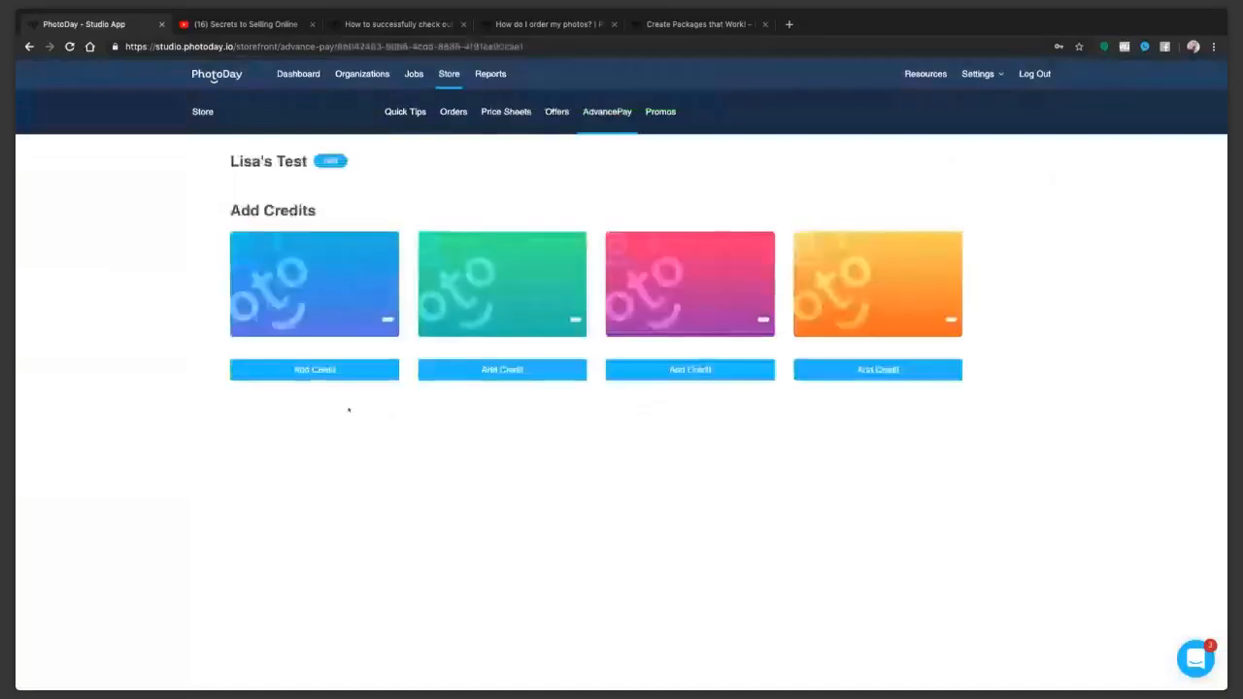
# Step: Add four credits worth $10, $20, $30 and $50 to the new credit sheet
pyautogui.click(335, 370)
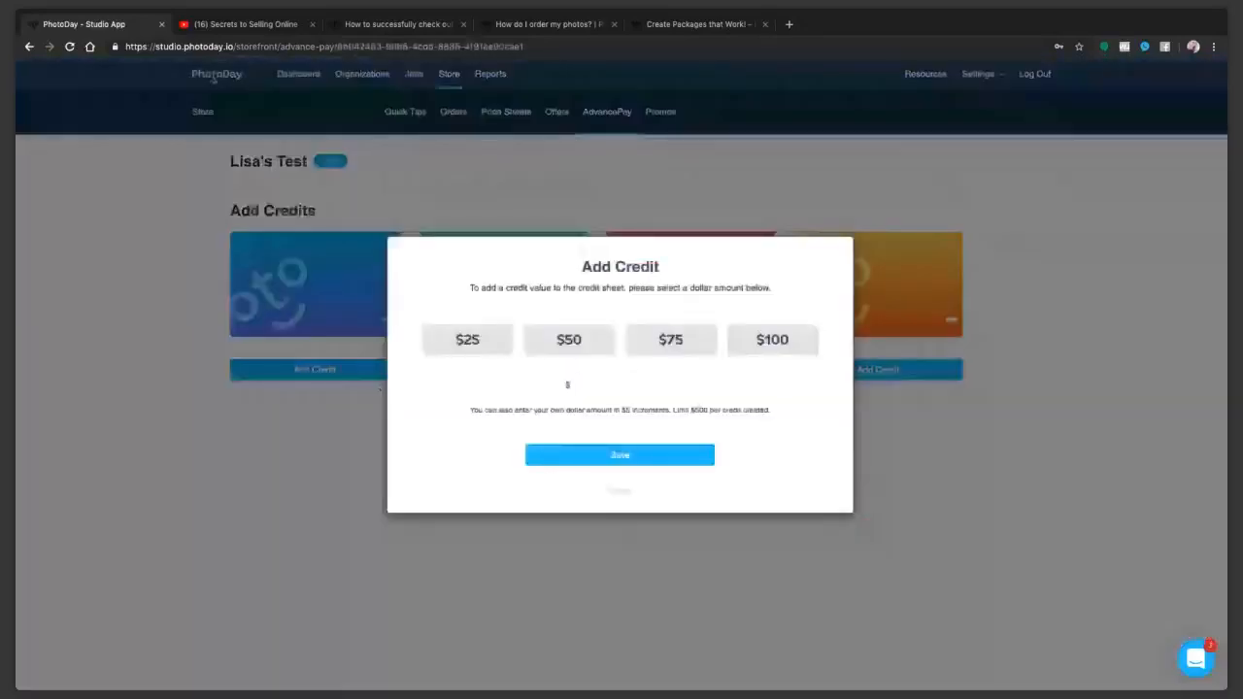
pyautogui.write('10')
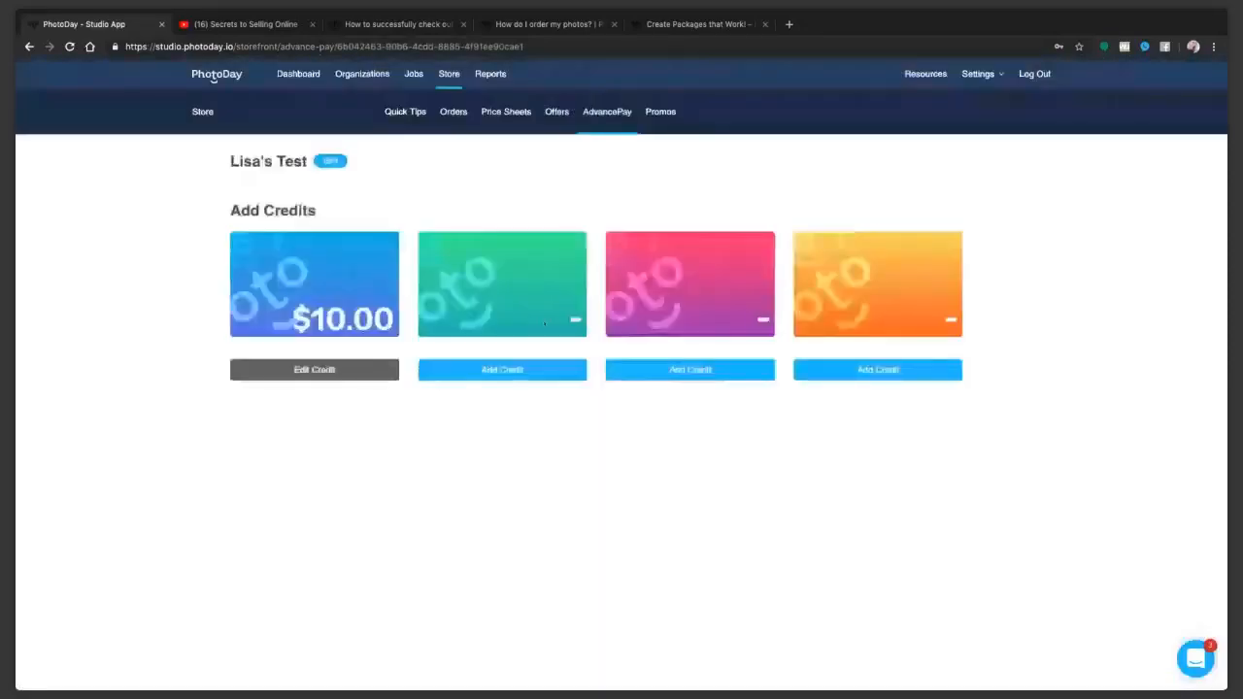
pyautogui.click(544, 369)
pyautogui.write('20')
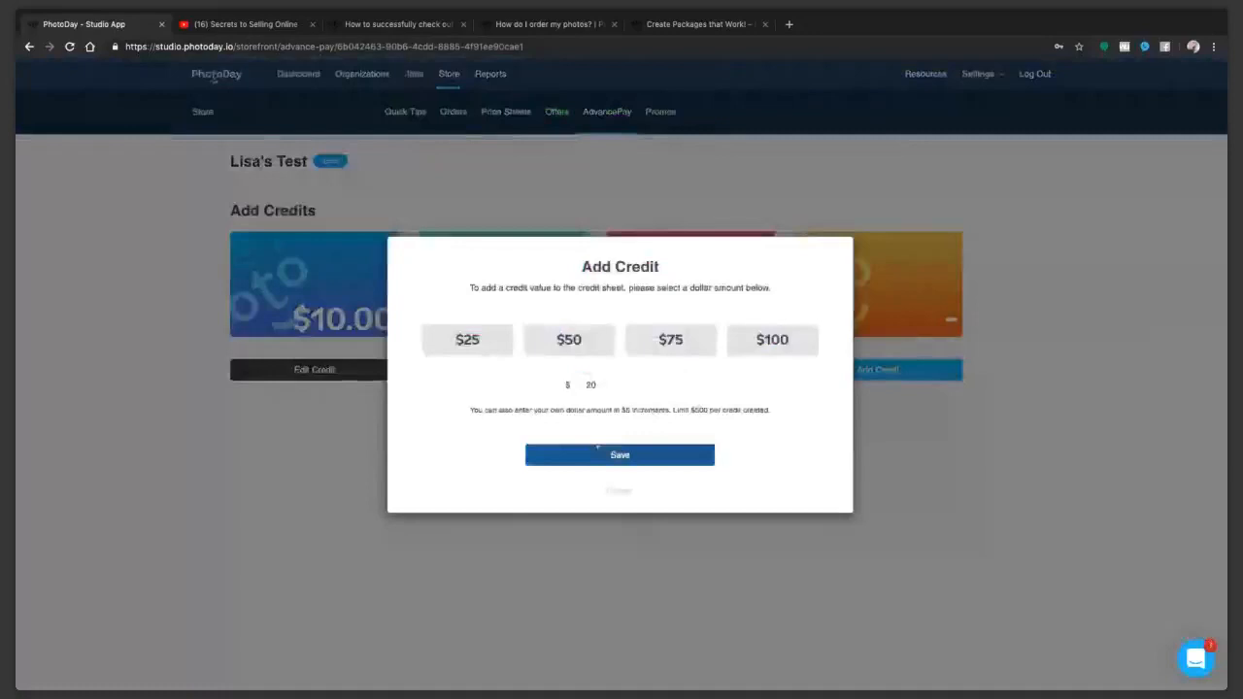
pyautogui.click(597, 451)
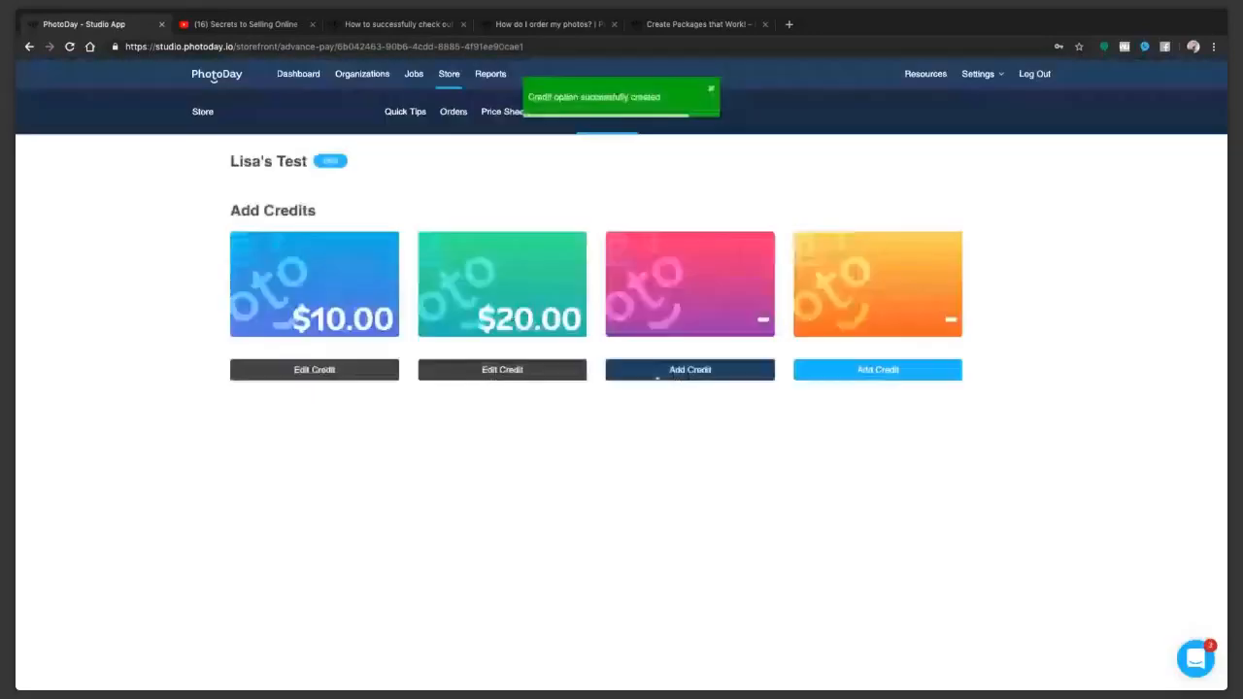
pyautogui.click(656, 375)
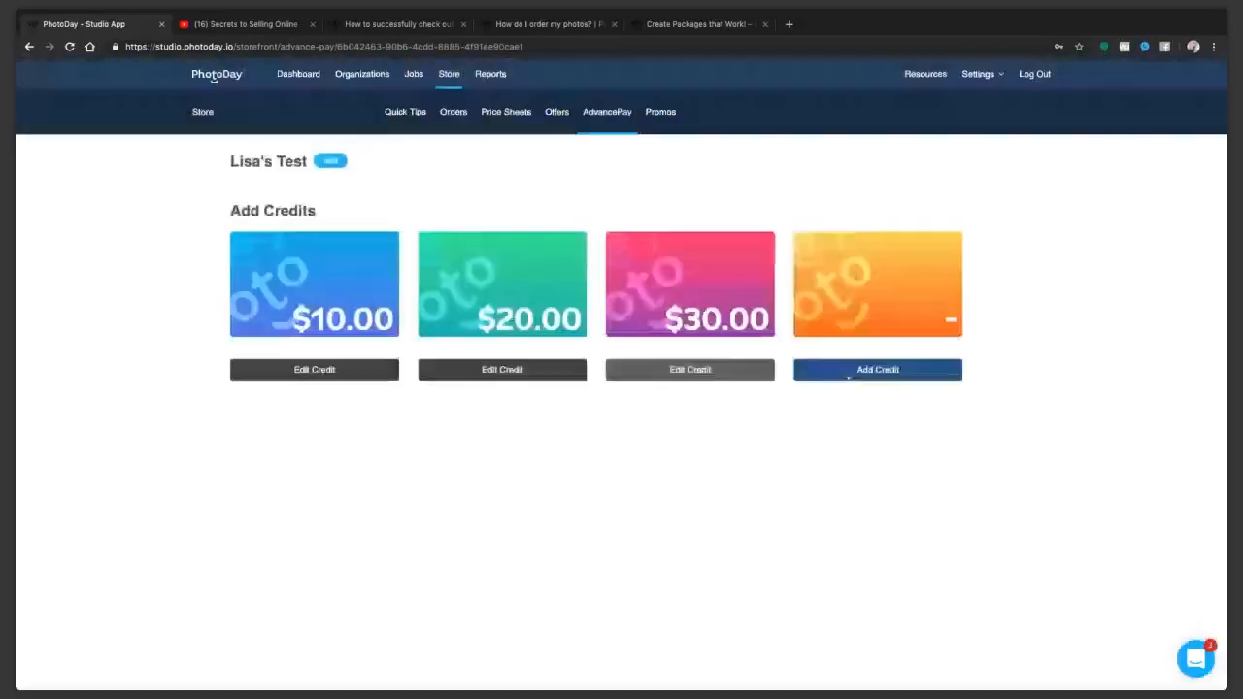
pyautogui.click(847, 374)
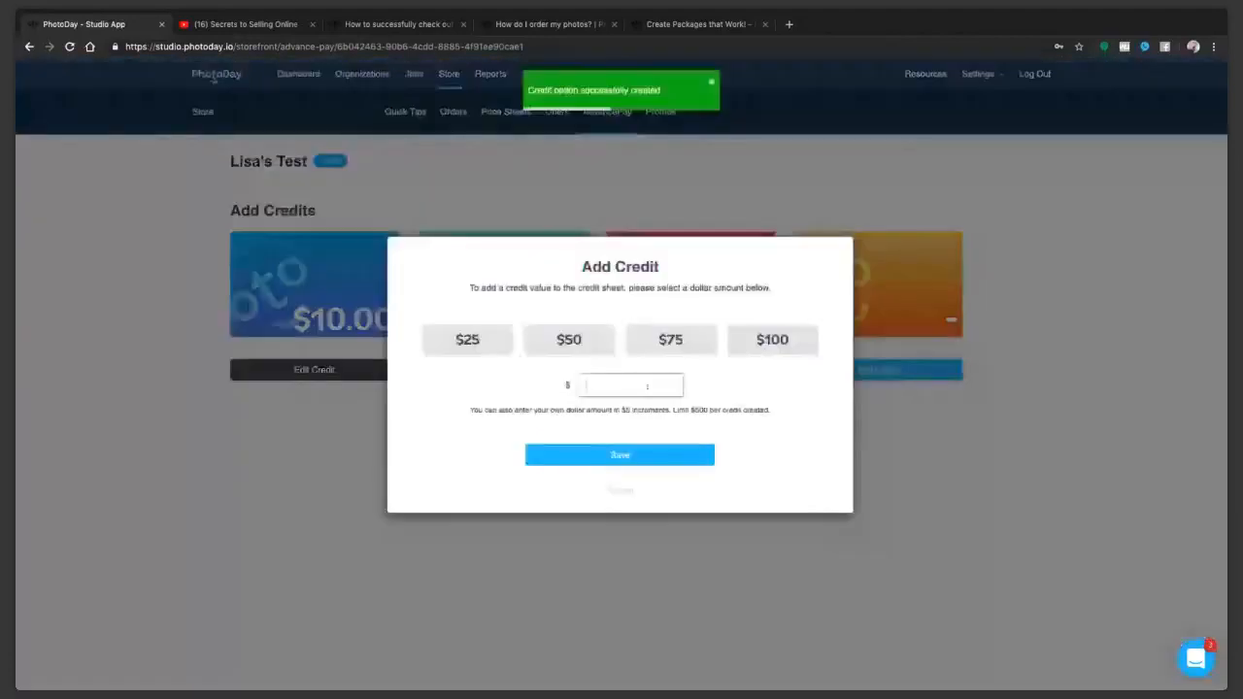
pyautogui.write('50')
pyautogui.click(619, 454)
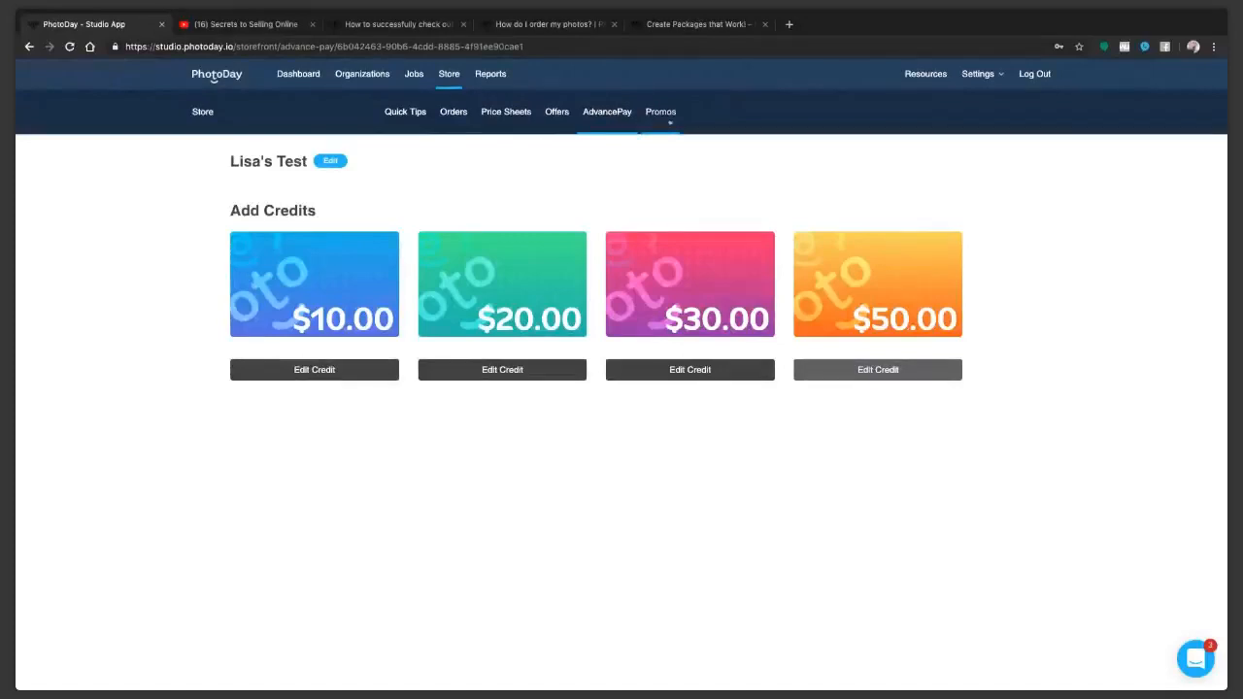
# Step: Check the store's past promos and select Mother's Day (3-part series) as the current promo
pyautogui.click(667, 116)
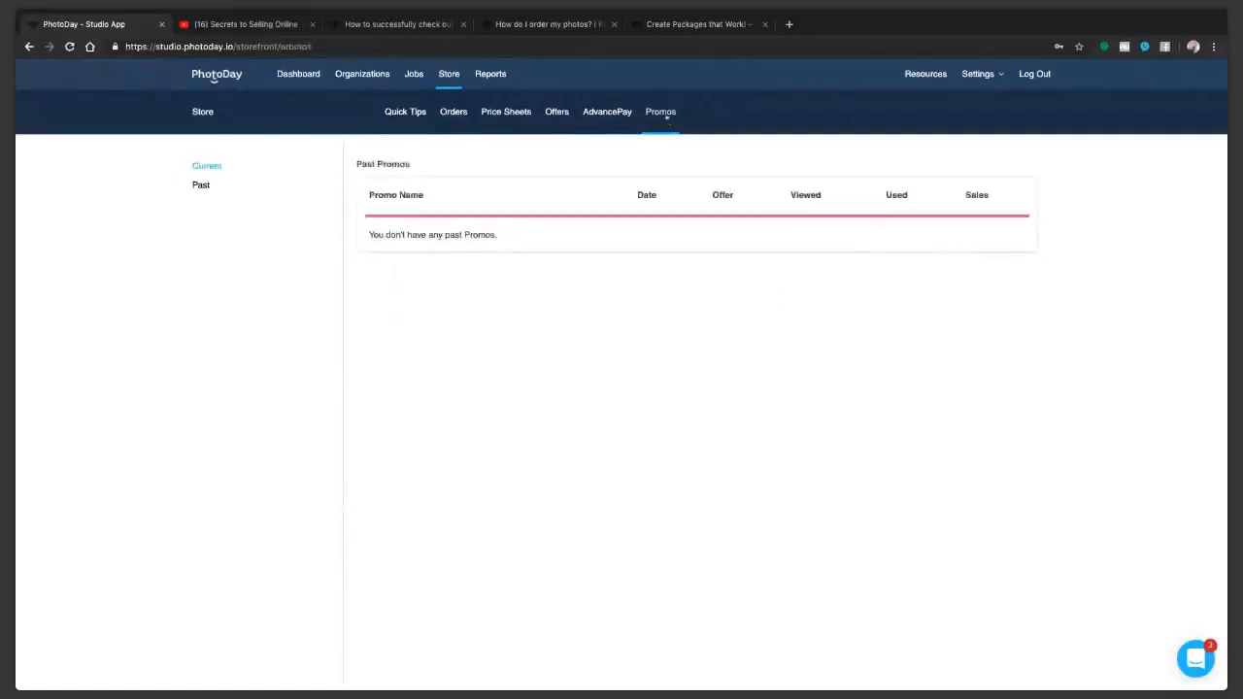
pyautogui.click(201, 186)
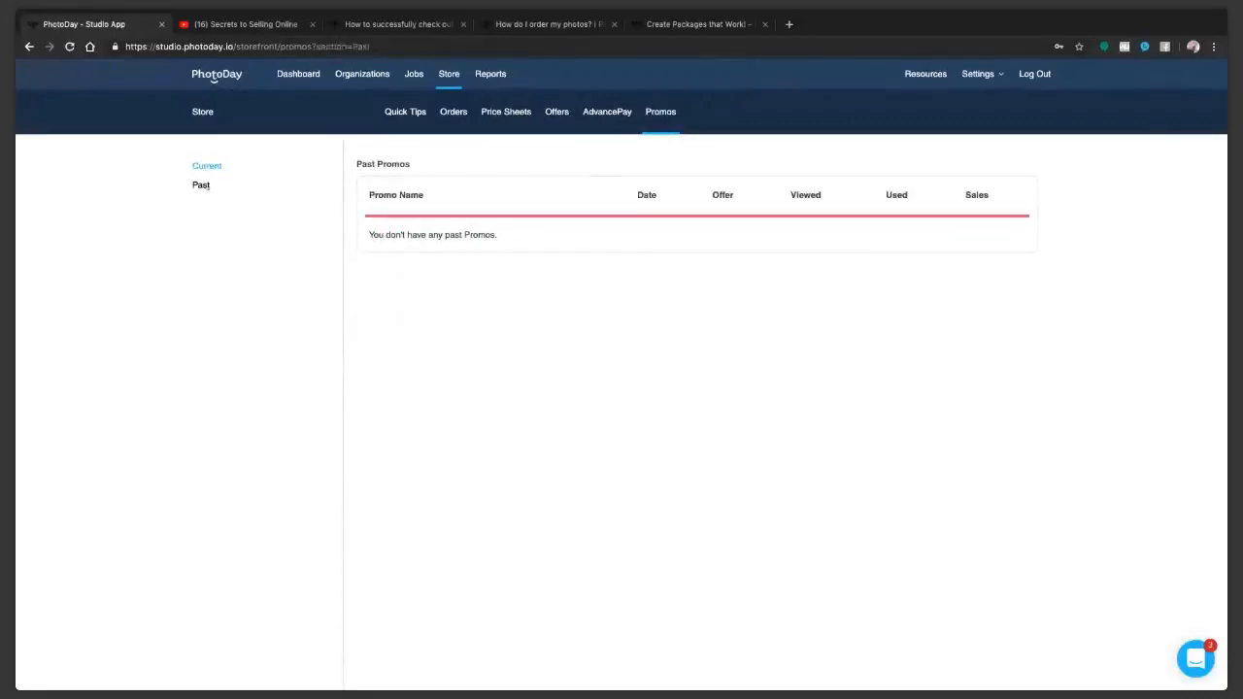
pyautogui.click(209, 168)
pyautogui.click(400, 185)
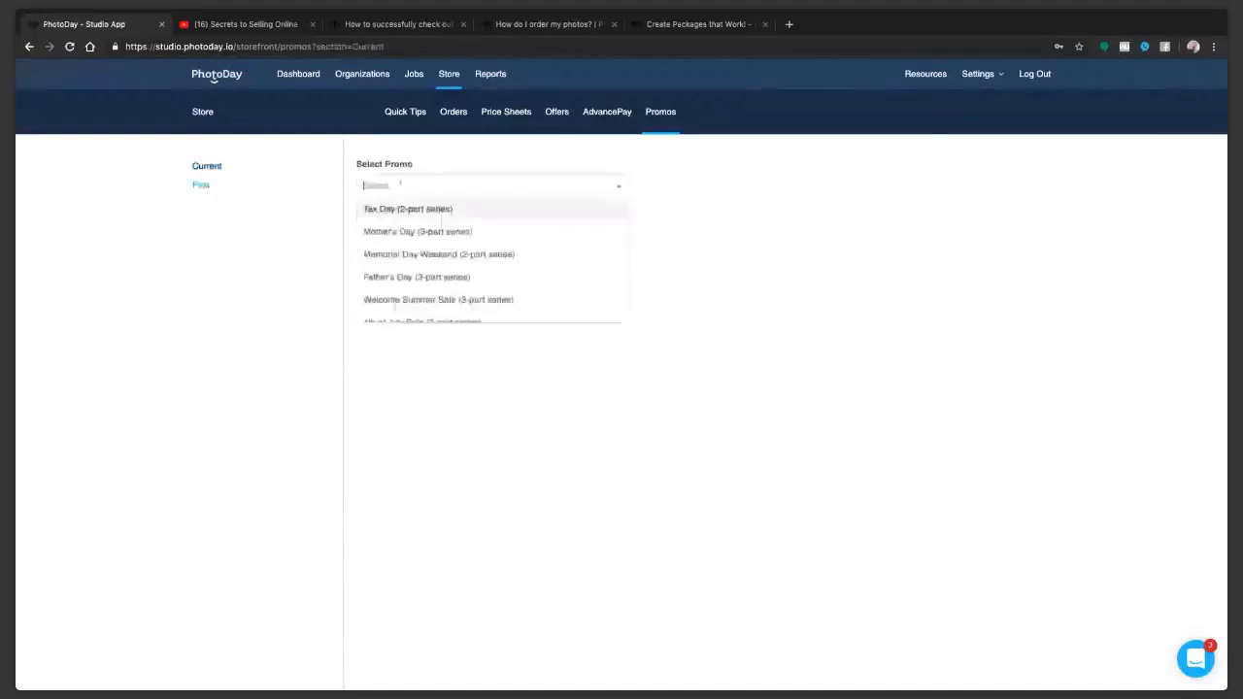
pyautogui.scroll(-1, 431, 291)
pyautogui.scroll(1, 431, 291)
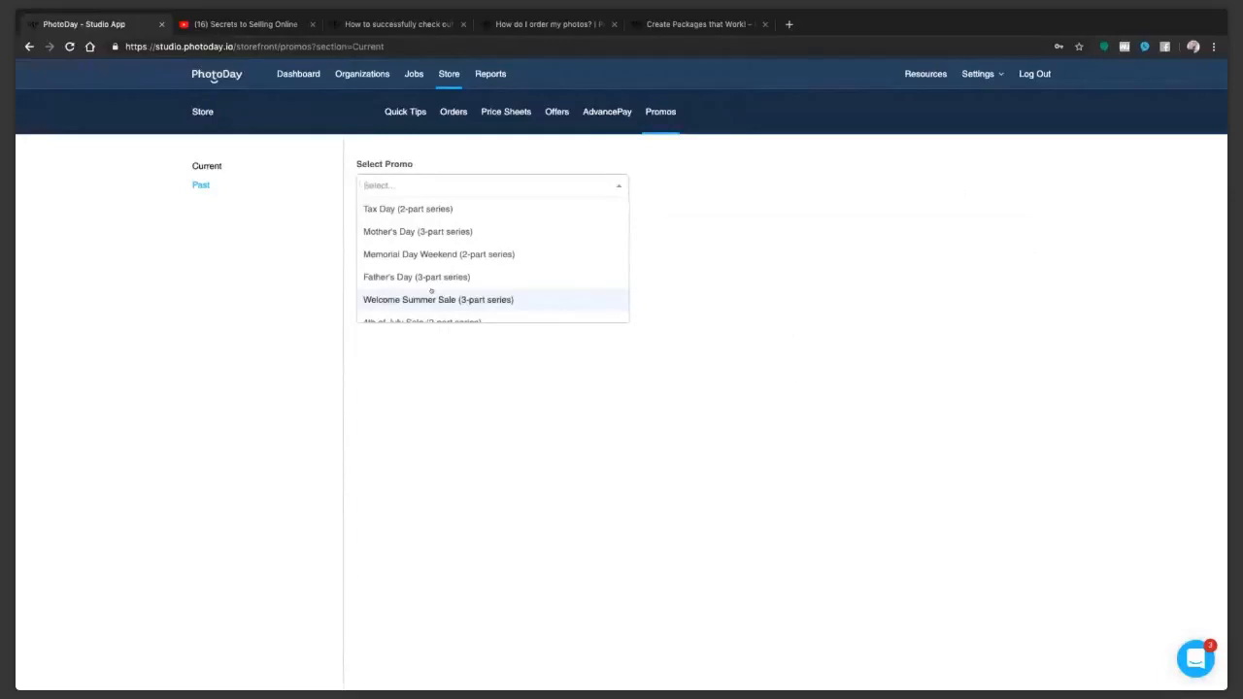
pyautogui.click(393, 232)
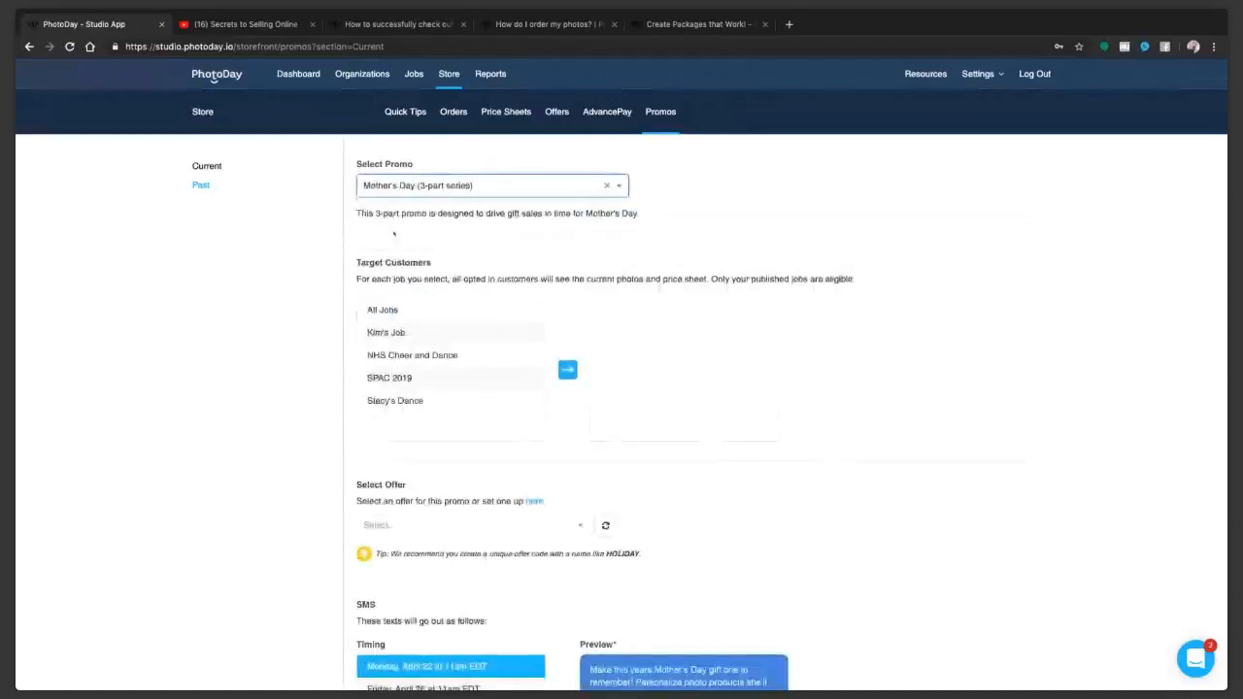
# Step: Target the Mother's Day promo at all published jobs and assign the Holiday offer to it
pyautogui.click(386, 332)
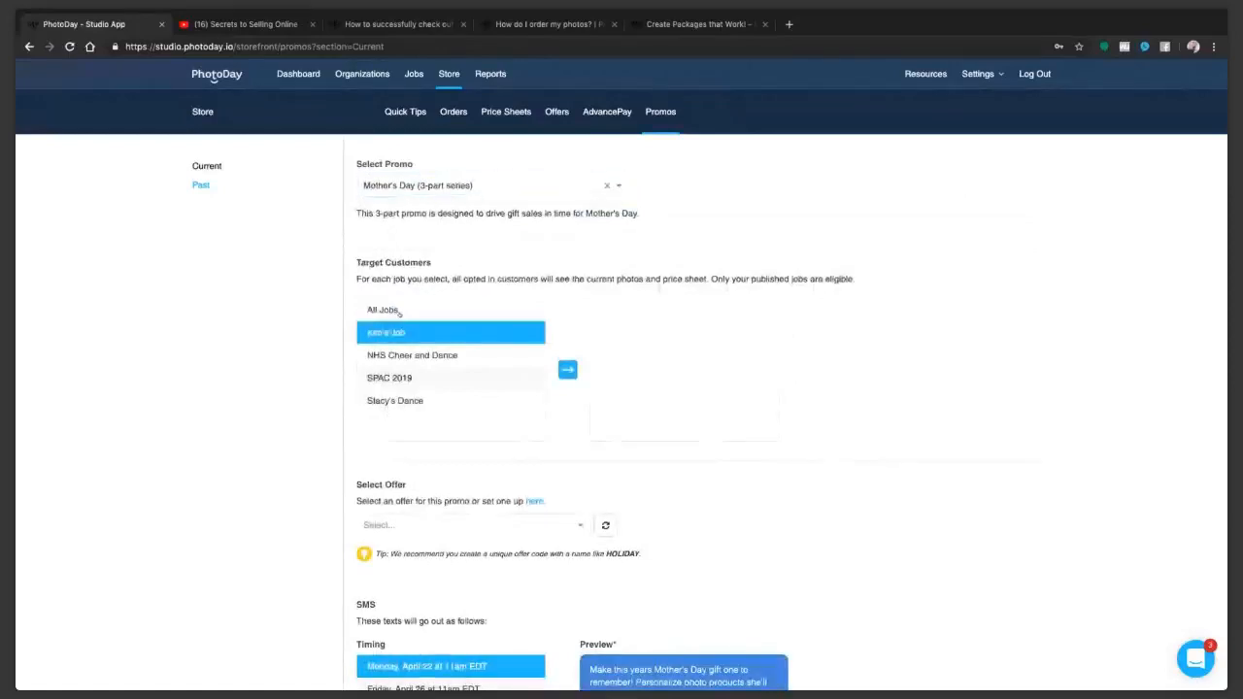
pyautogui.click(394, 309)
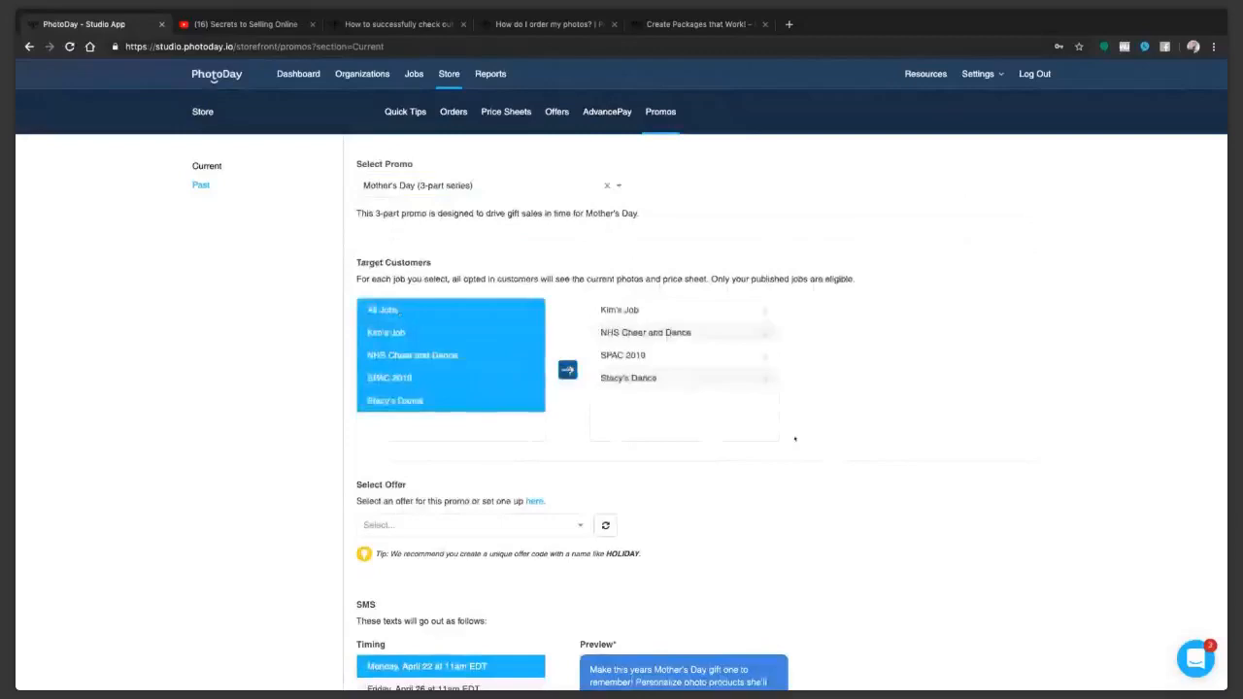
pyautogui.scroll(-1, 794, 439)
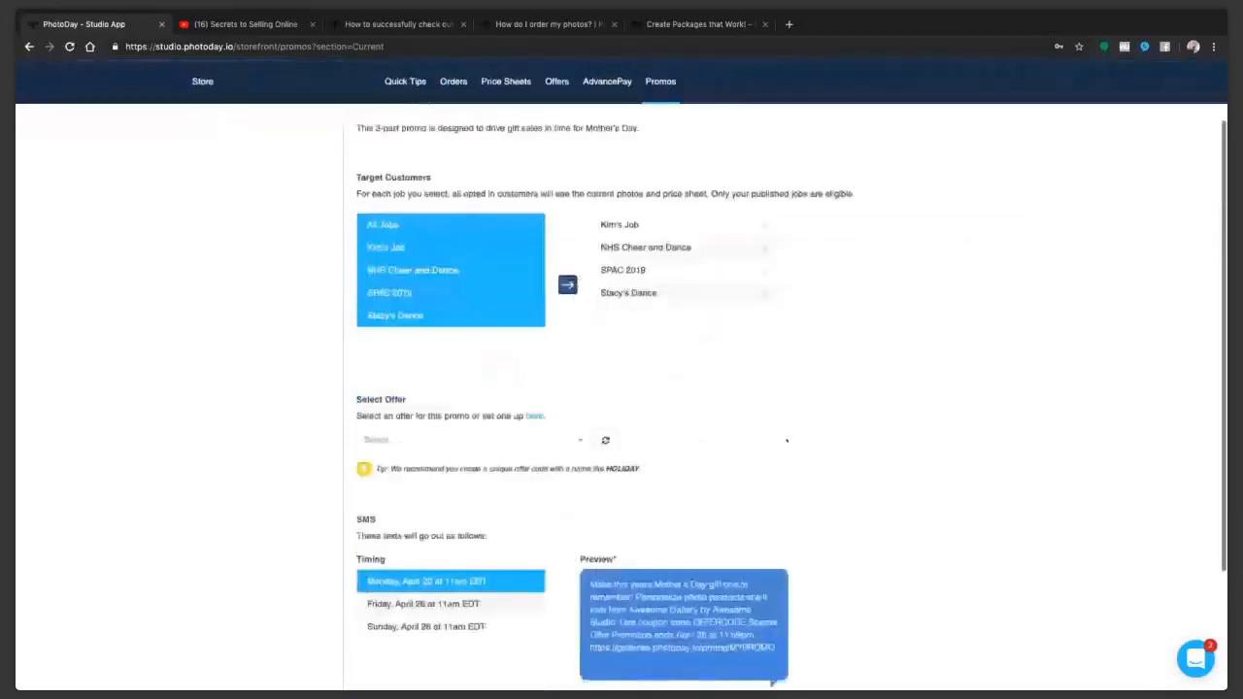
pyautogui.click(466, 439)
pyautogui.click(469, 485)
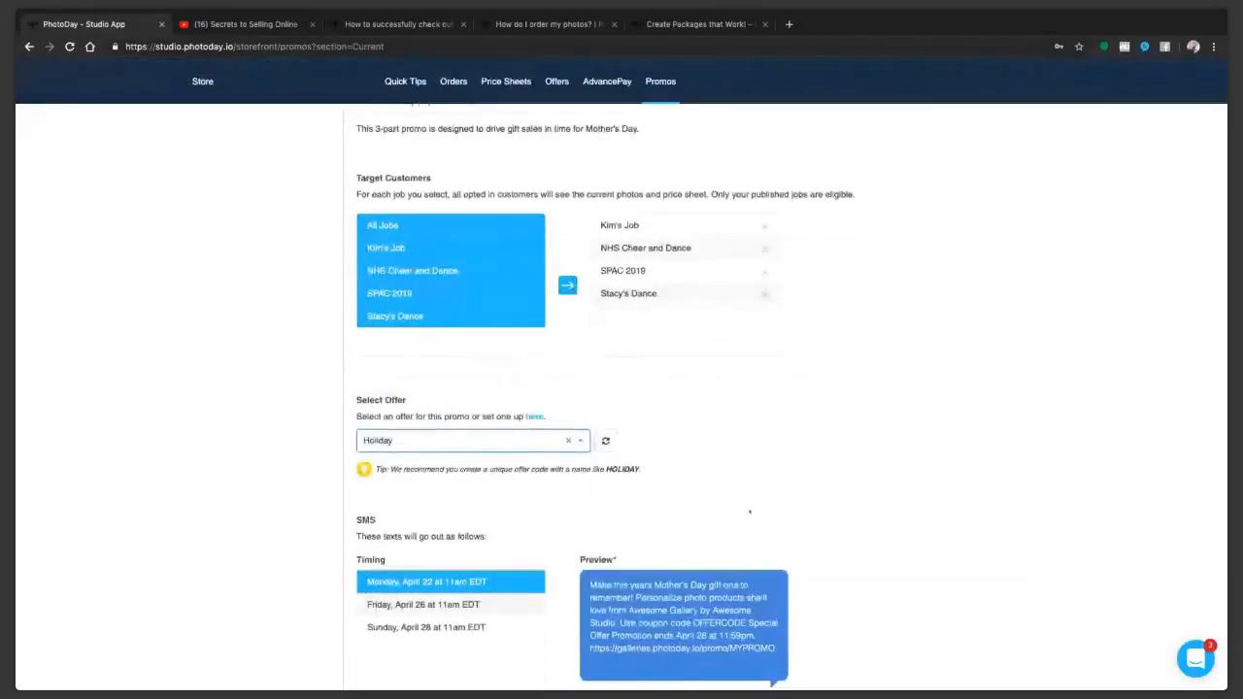
# Step: Preview the promo's text messages for April 22, 26 and 28, and look over the other available promo series
pyautogui.scroll(-1, 643, 466)
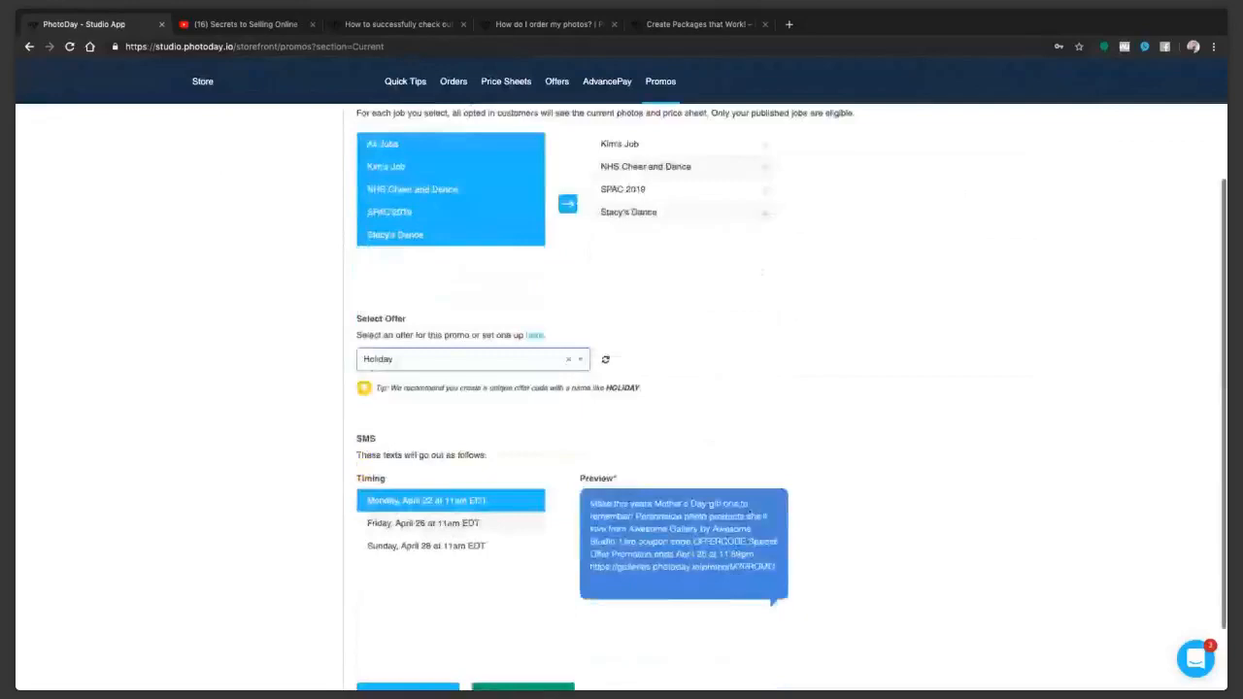
pyautogui.scroll(-1, 441, 433)
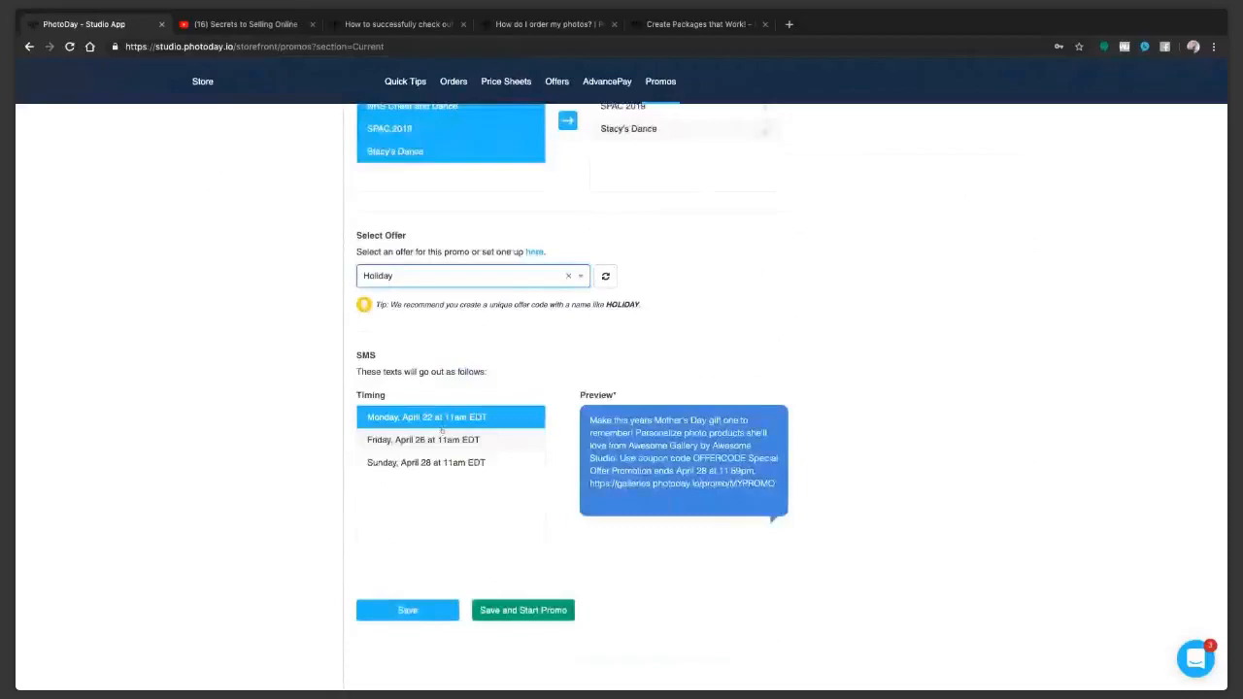
pyautogui.click(442, 438)
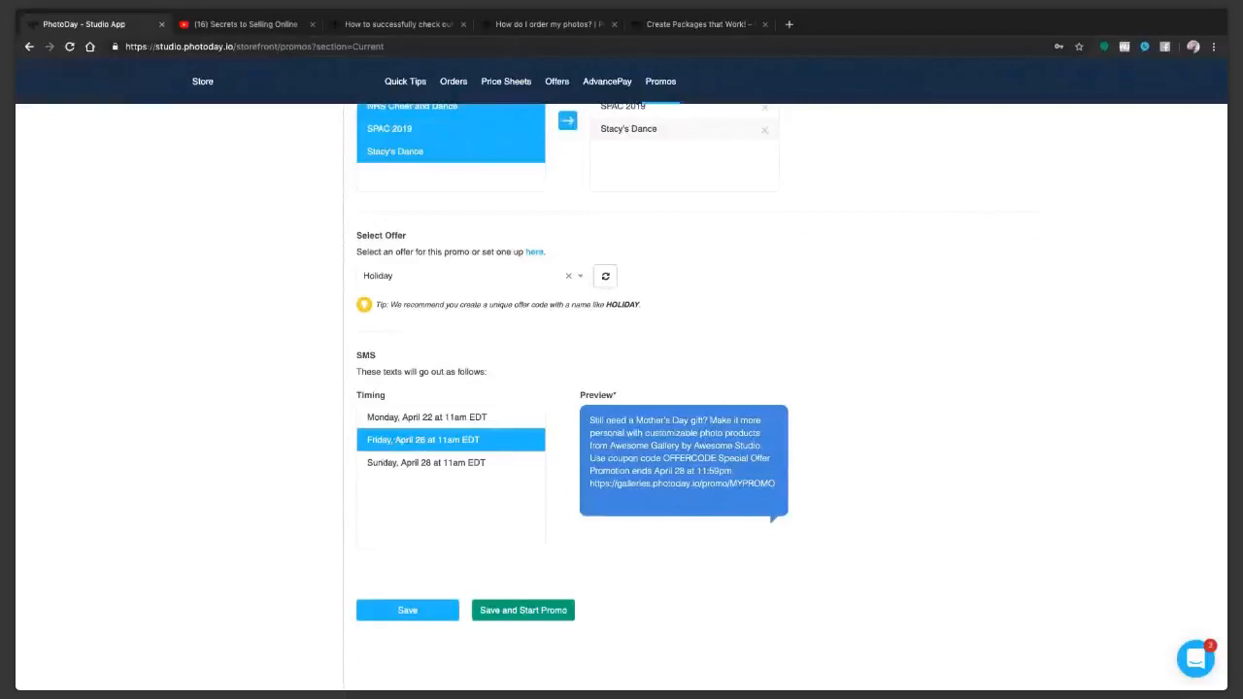
pyautogui.click(382, 463)
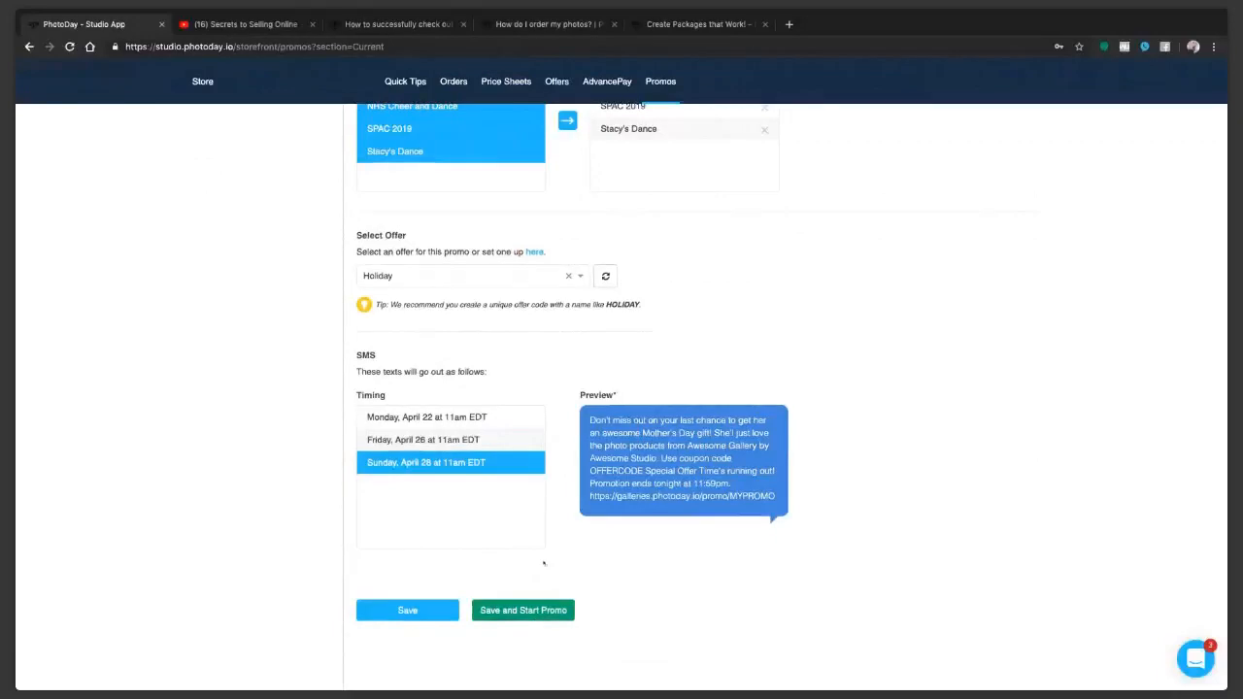
pyautogui.scroll(3, 589, 367)
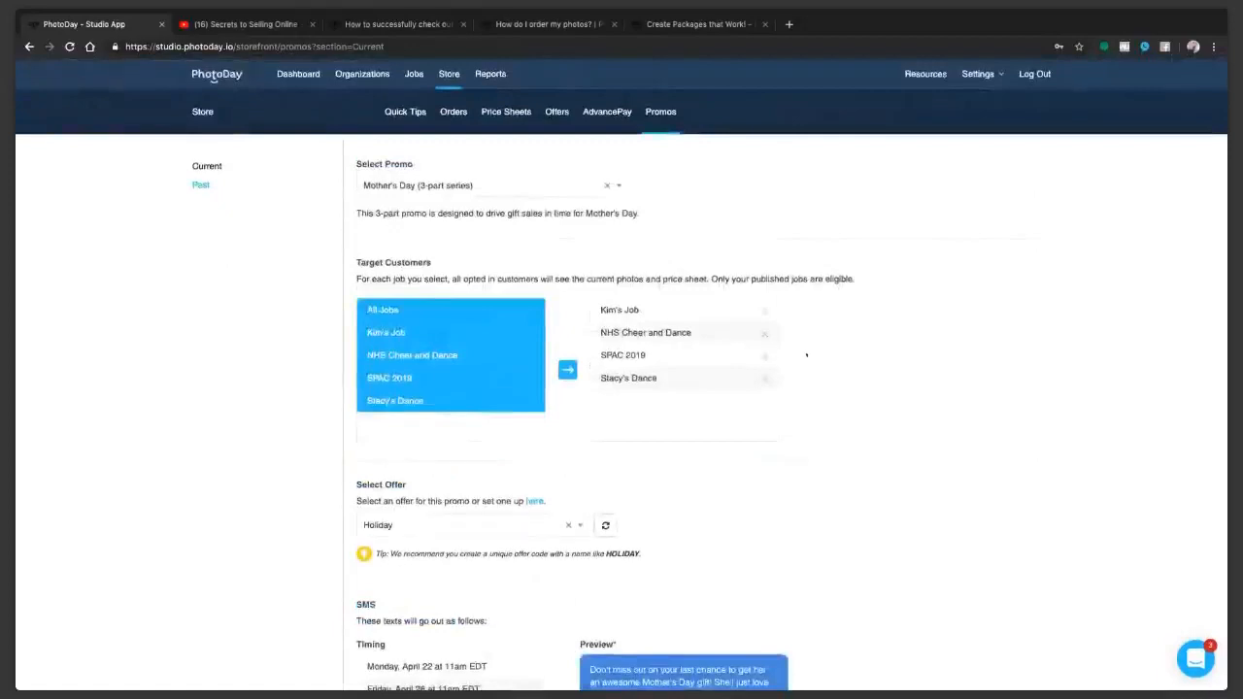
pyautogui.click(486, 184)
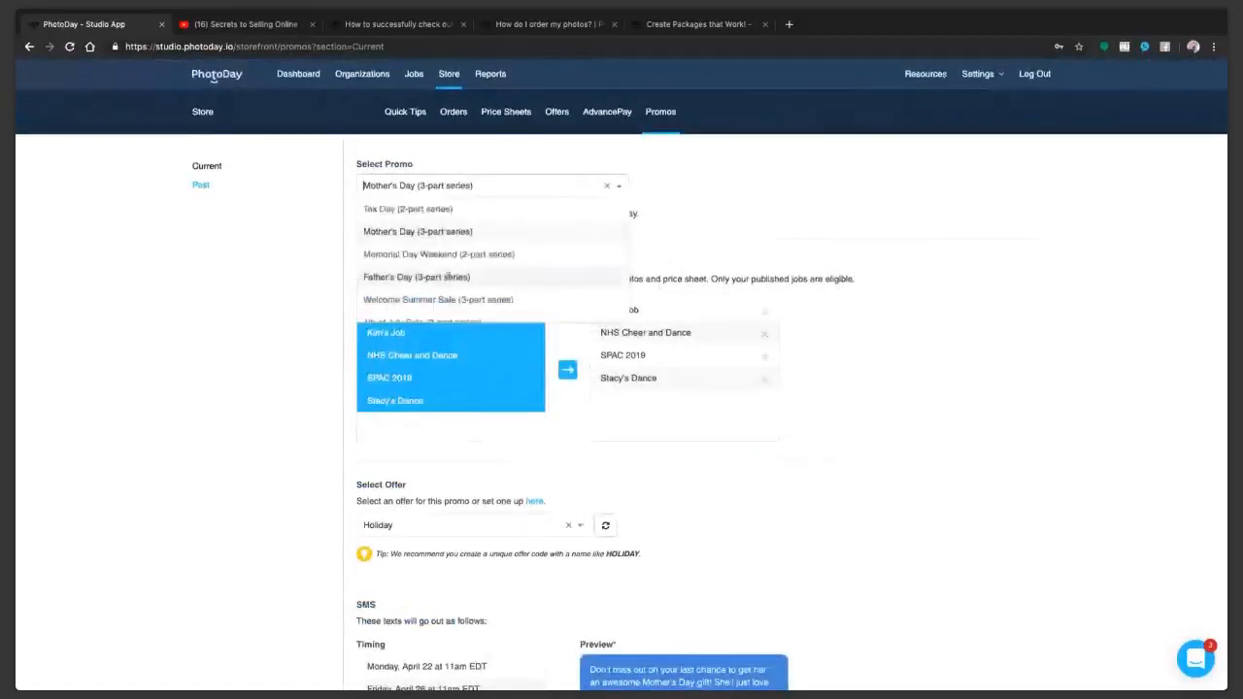
pyautogui.scroll(-1, 466, 291)
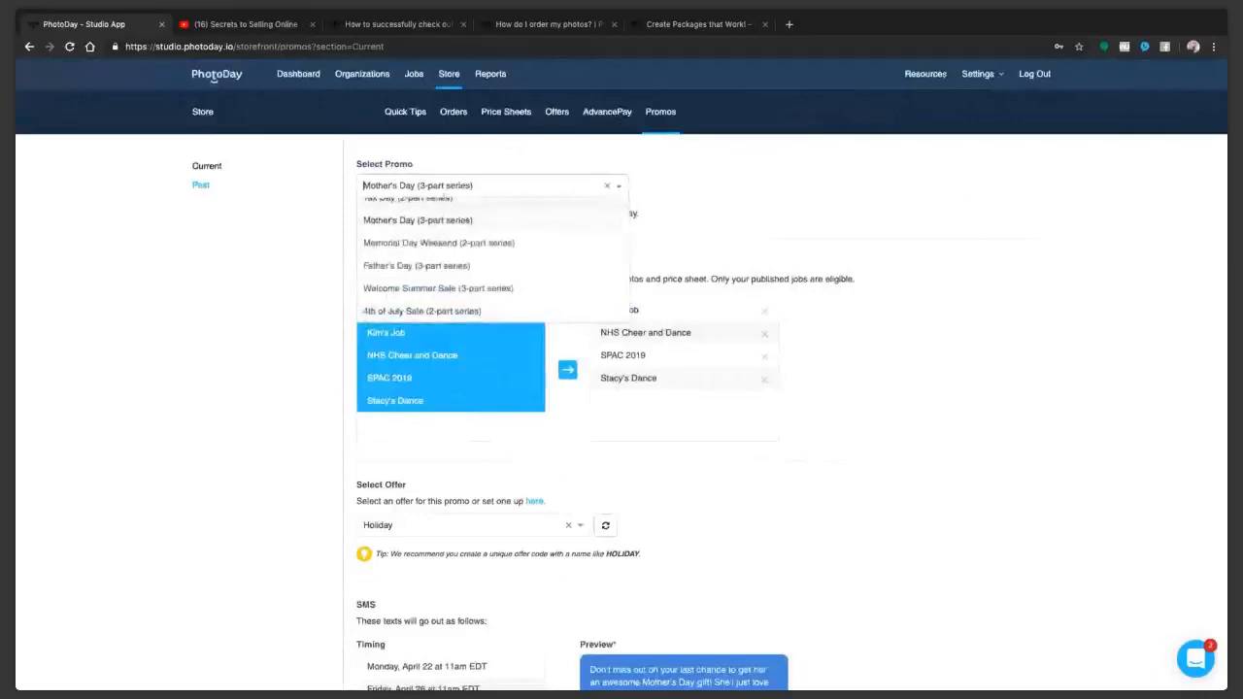
pyautogui.click(464, 212)
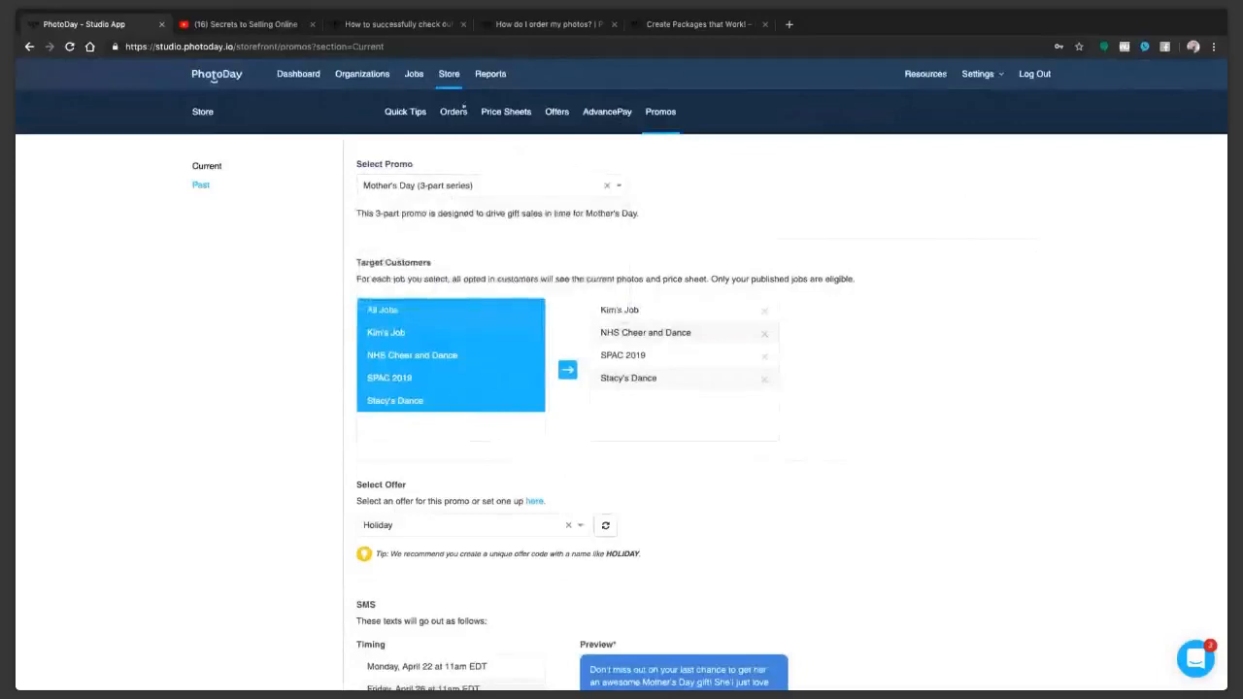
# Step: Leave the unsaved promo and start a new organization from the dashboard's getting-started tips
pyautogui.click(449, 75)
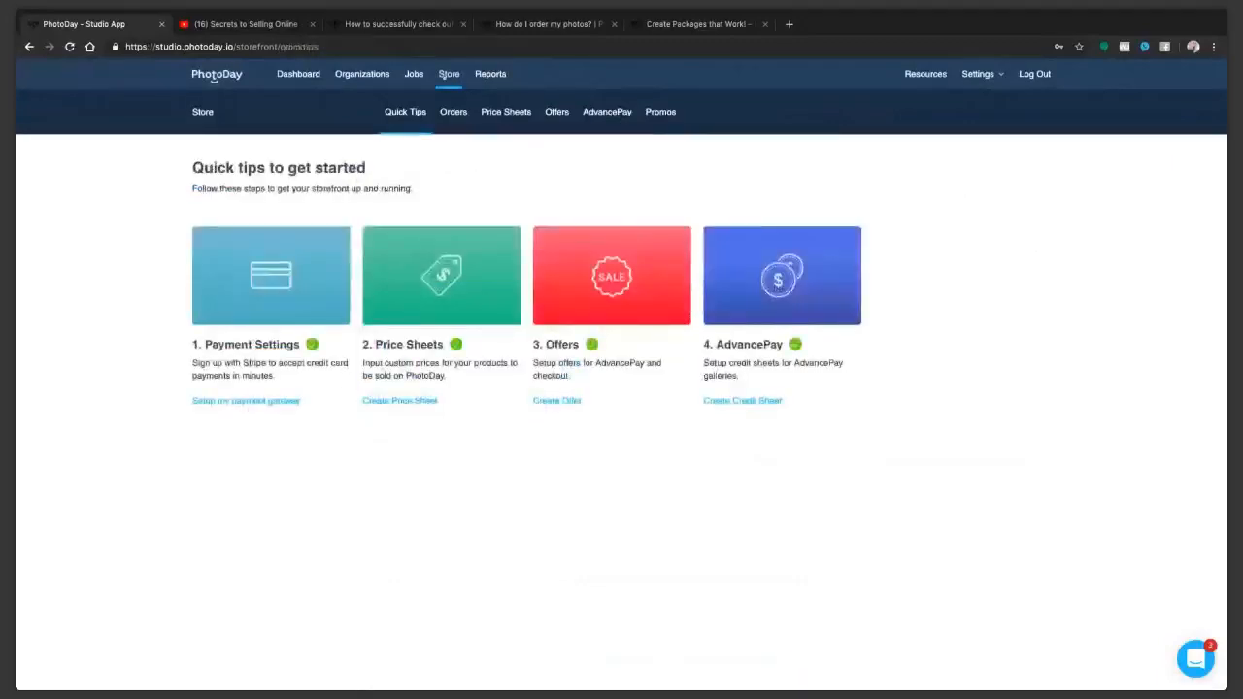
pyautogui.click(448, 75)
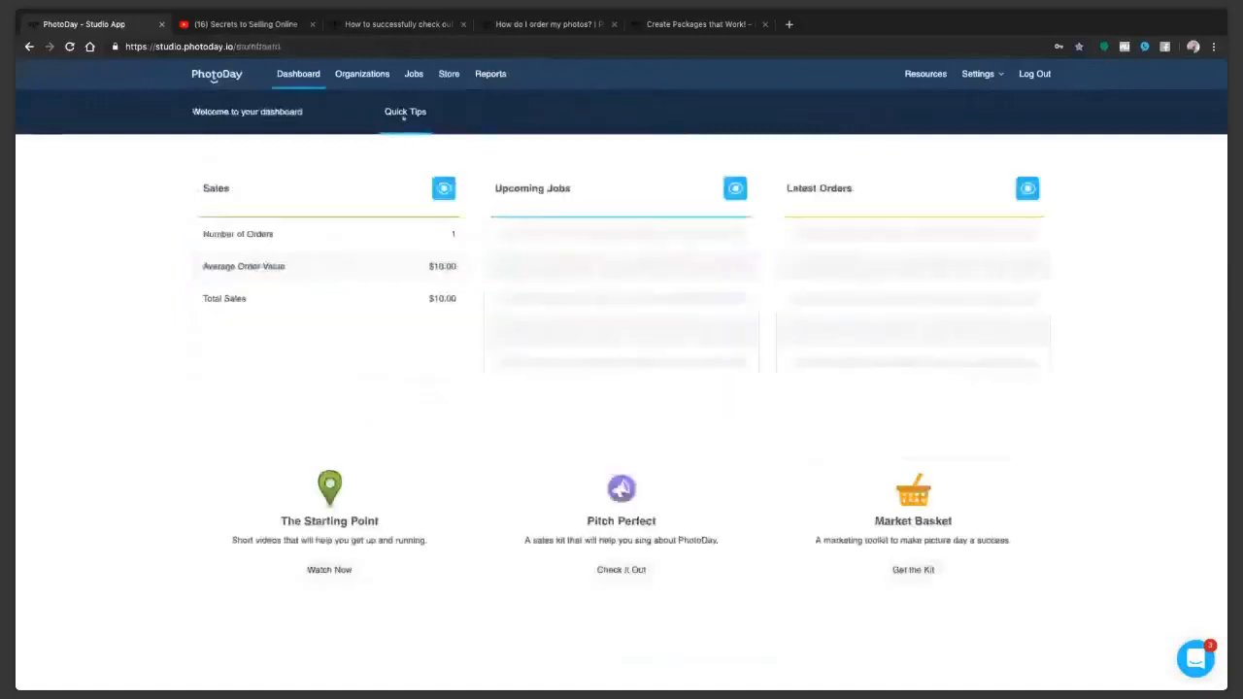
pyautogui.click(404, 113)
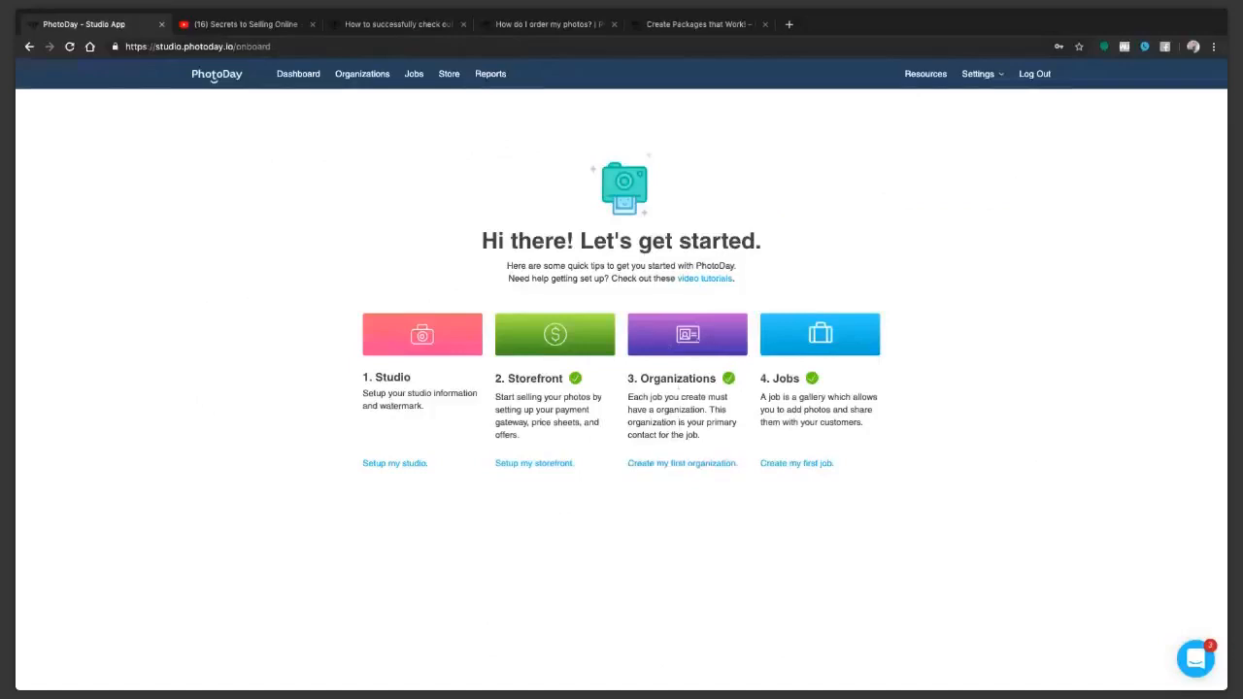
pyautogui.click(675, 464)
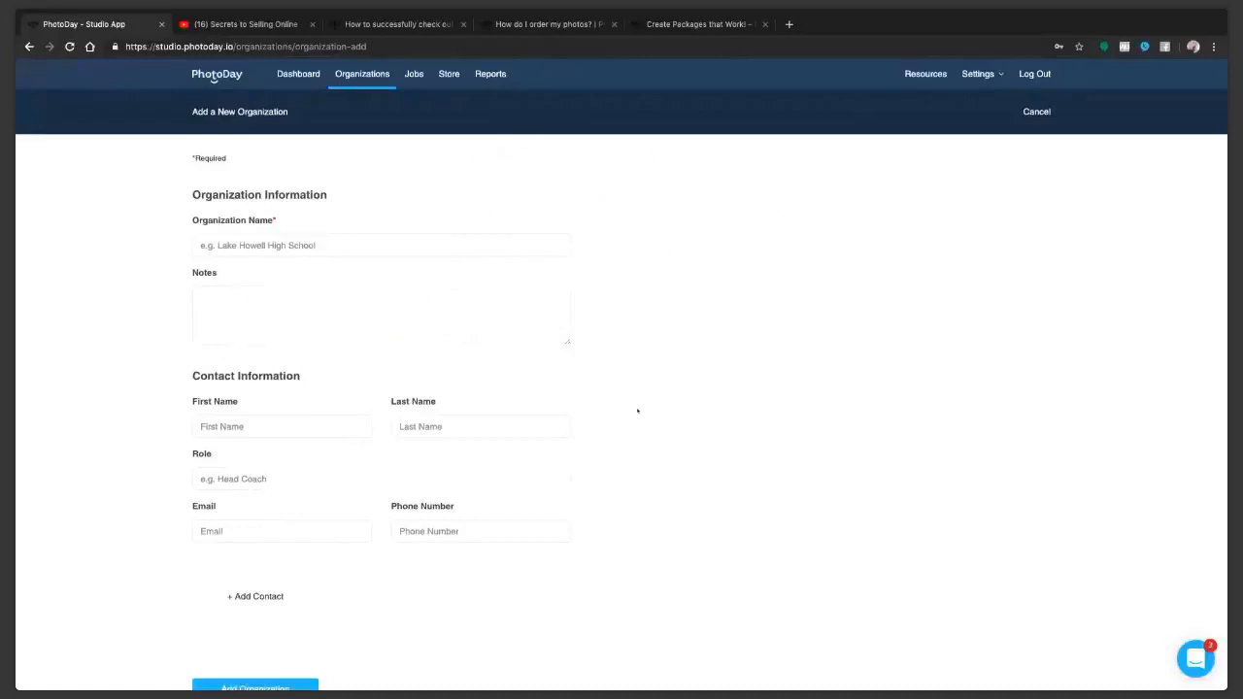
# Step: Name the organization Delsea Regional High School and enter the note "Est 1400 kids"
pyautogui.click(254, 245)
pyautogui.write('Delsea Re')
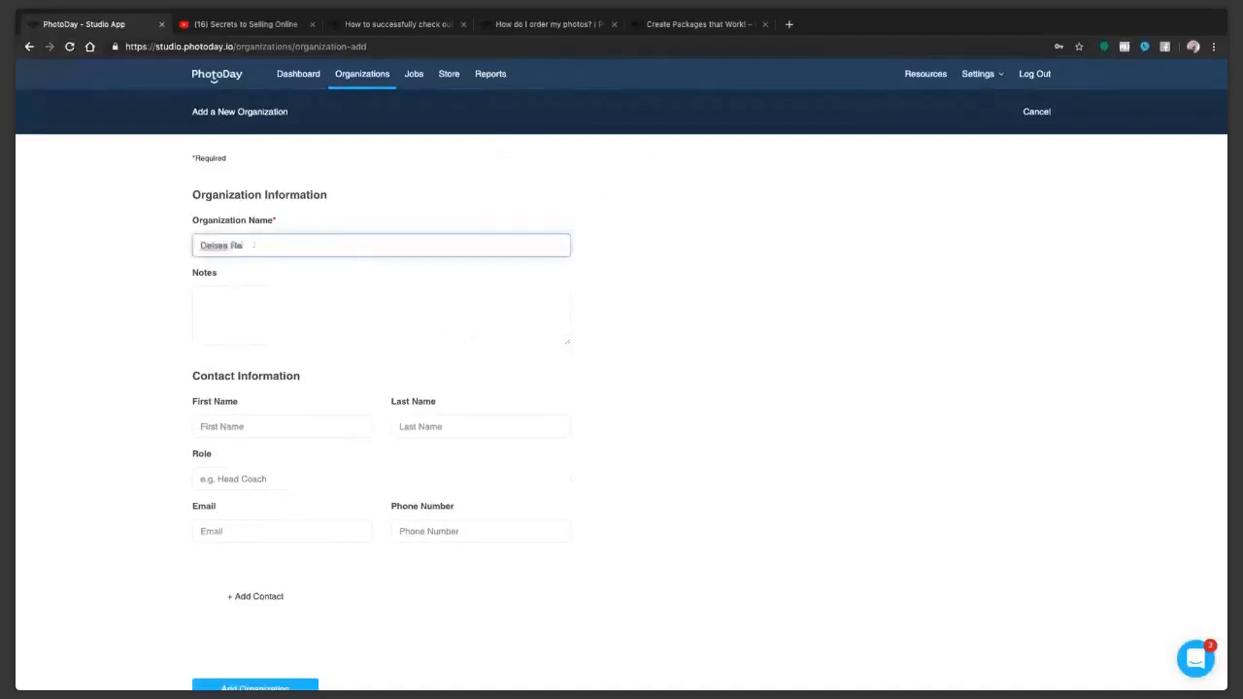
pyautogui.write('gional High School')
pyautogui.click(296, 319)
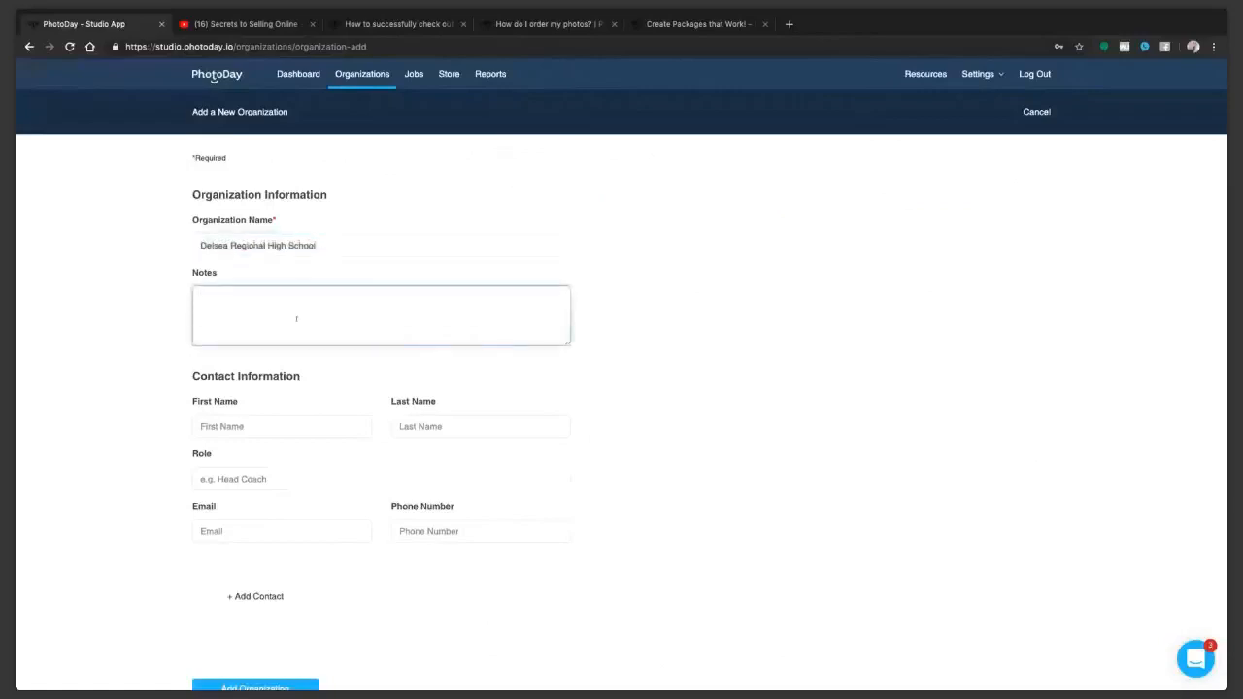
pyautogui.write('Eat 1400 kids')
# Step: Enter the organization contact's first and last name and set the role to AP
pyautogui.click(288, 426)
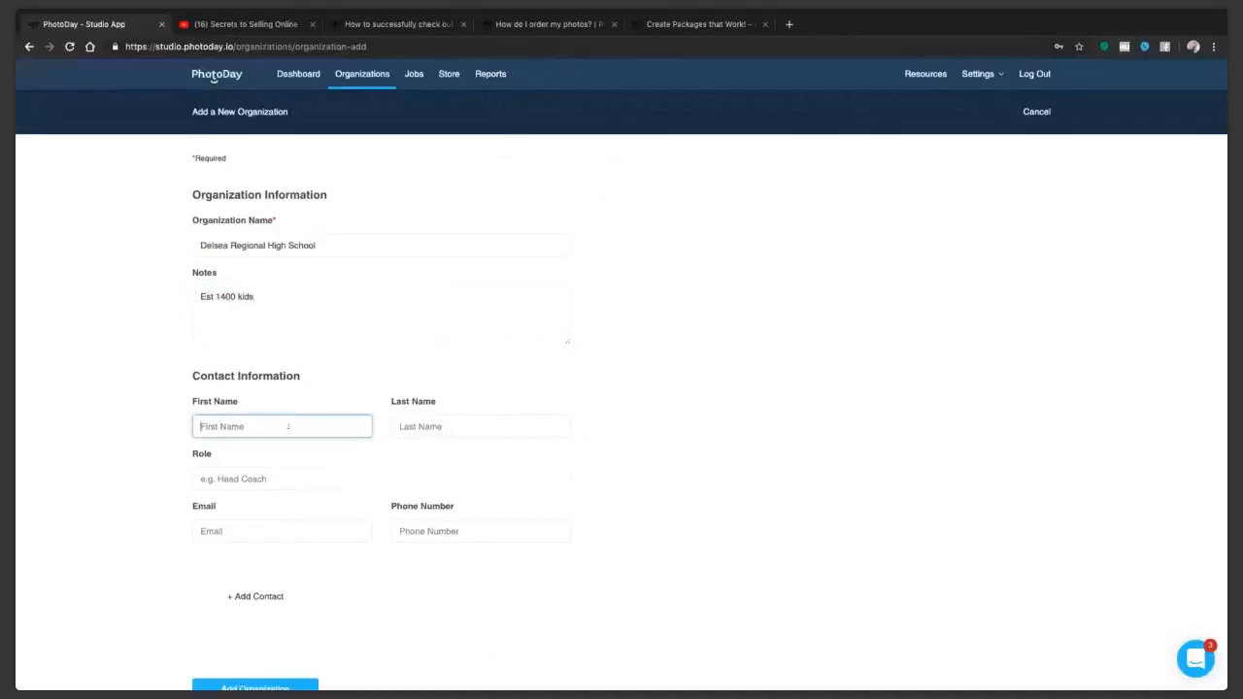
pyautogui.write('Jane')
pyautogui.press('Tab')
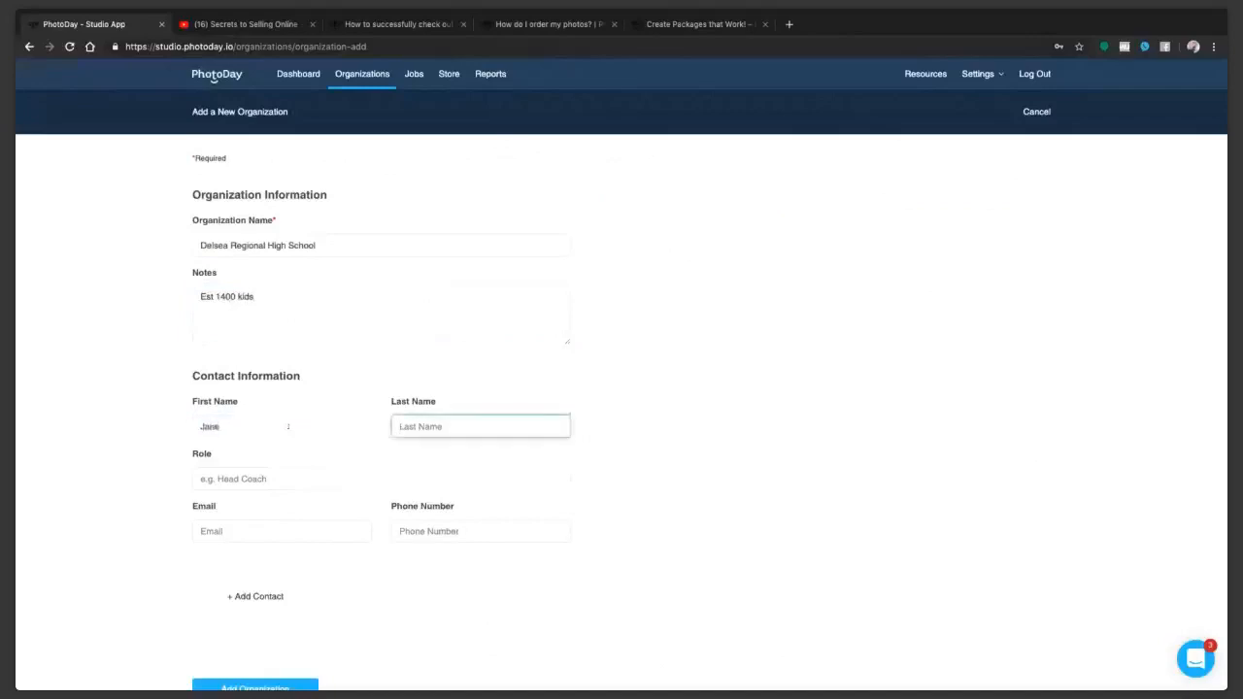
pyautogui.write('Doe')
pyautogui.click(222, 479)
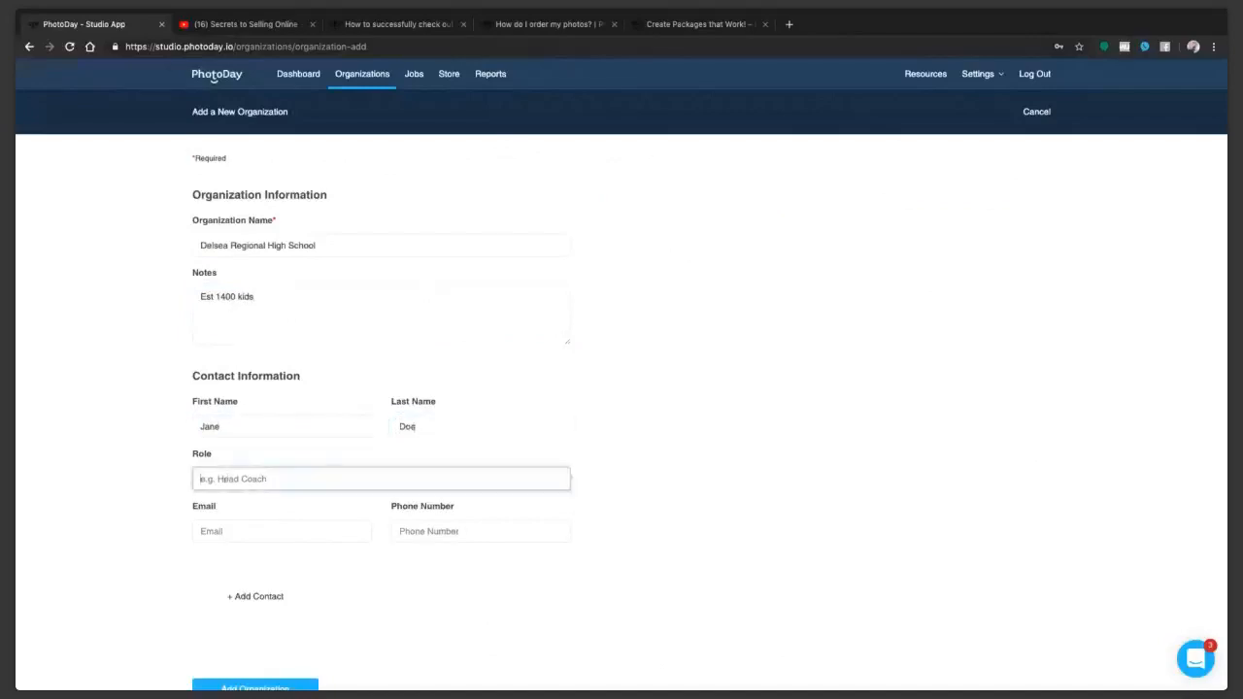
pyautogui.write('AP')
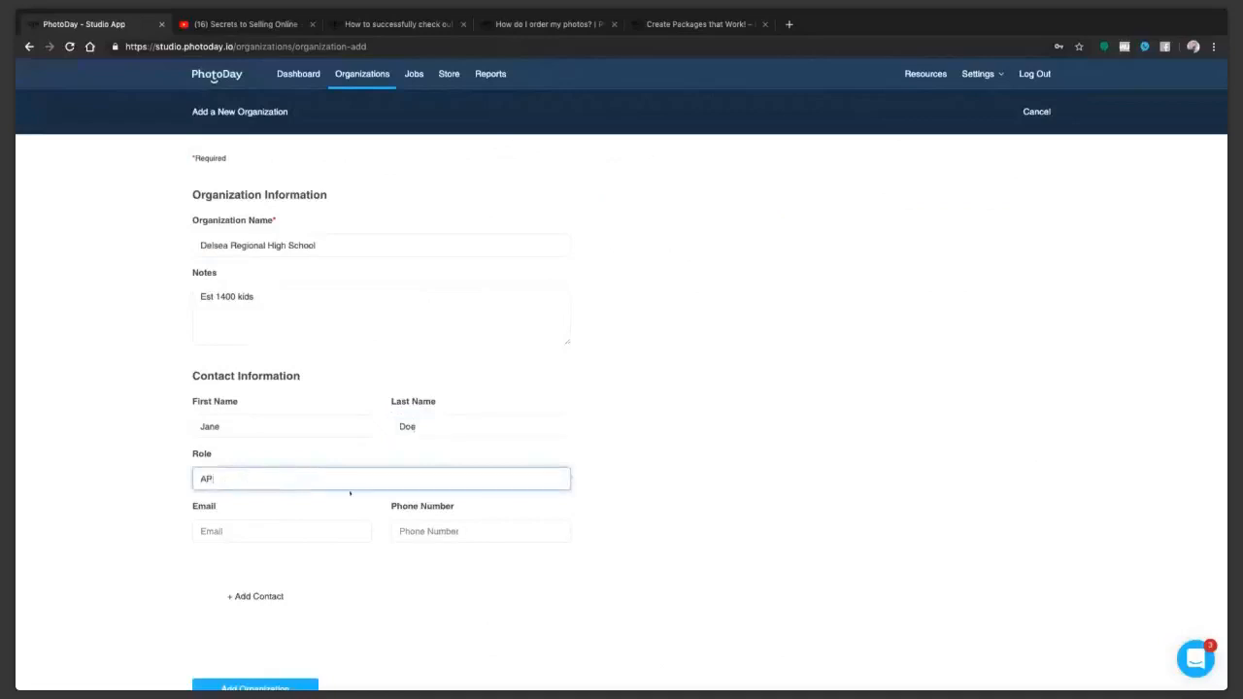
# Step: Fill in the contact's email and phone number, and add the organization
pyautogui.scroll(-1, 350, 493)
pyautogui.click(234, 502)
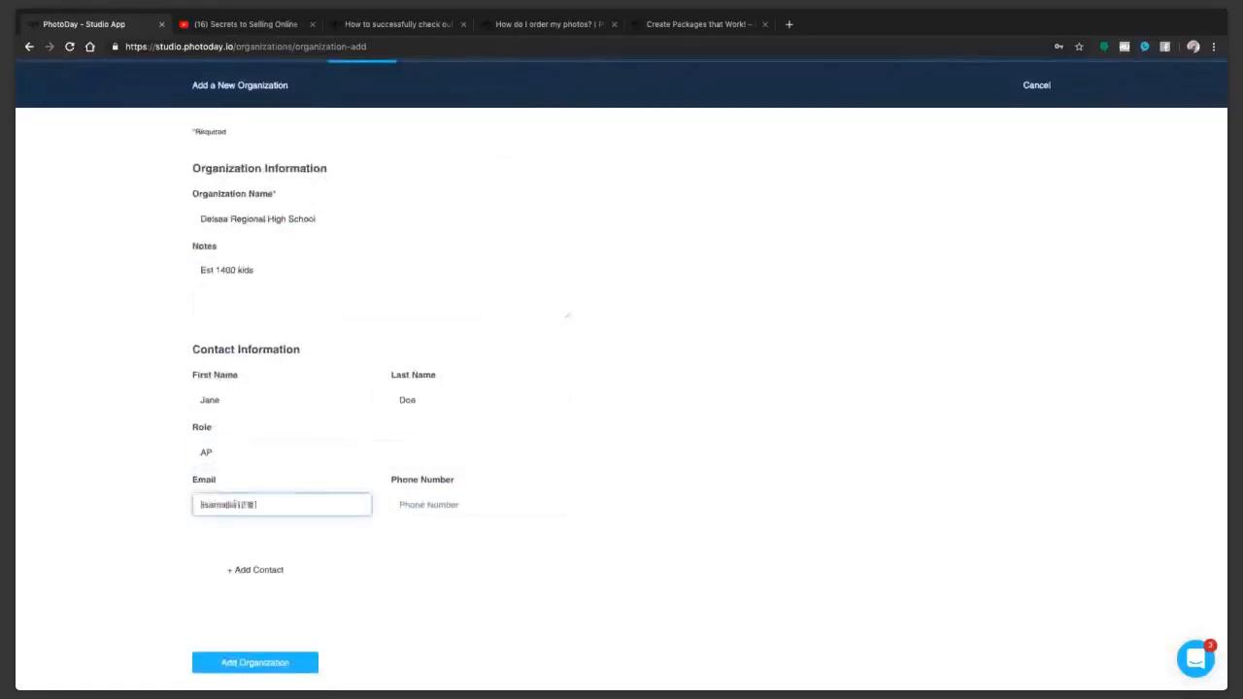
pyautogui.press('Tab')
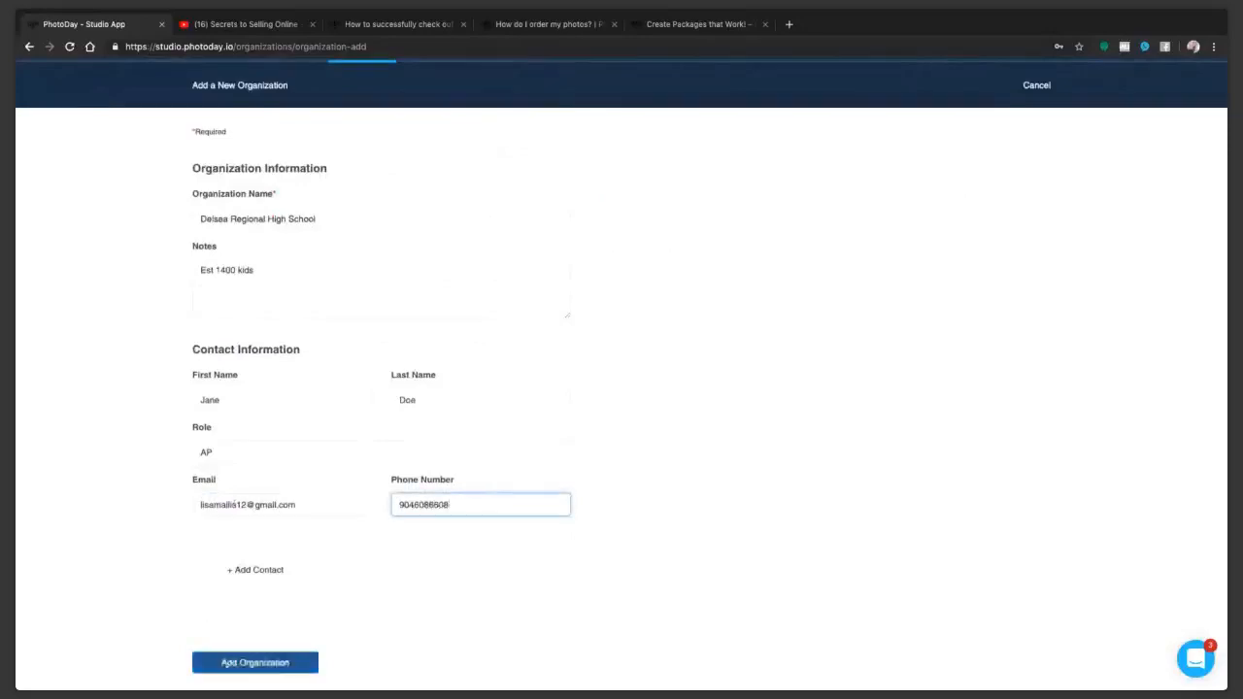
pyautogui.click(255, 662)
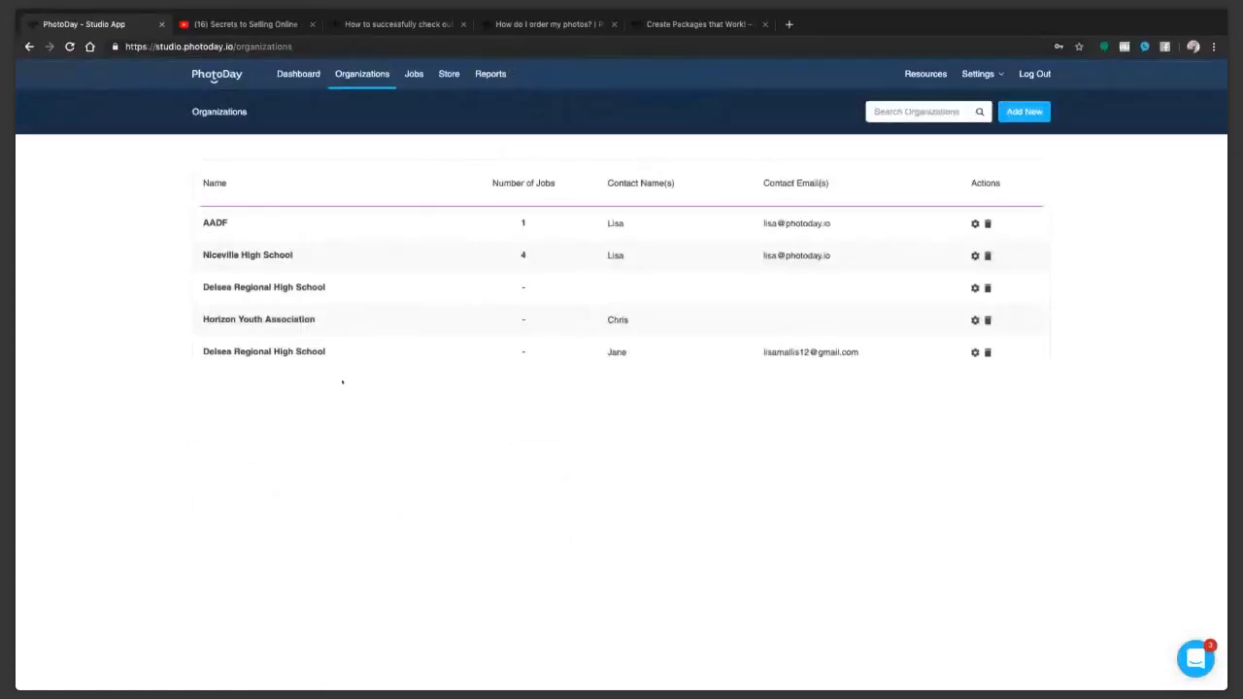
# Step: View the studio's jobs list and the support.photoday.io article on text messages sent to customers
pyautogui.click(413, 76)
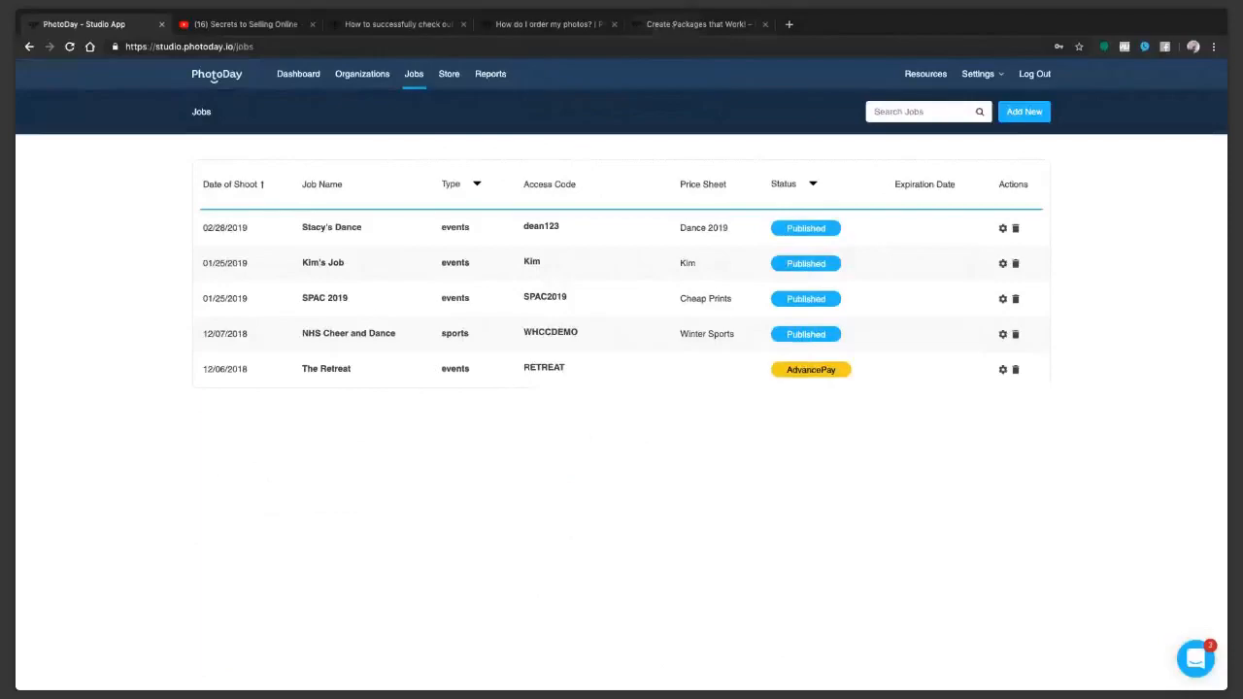
pyautogui.click(699, 23)
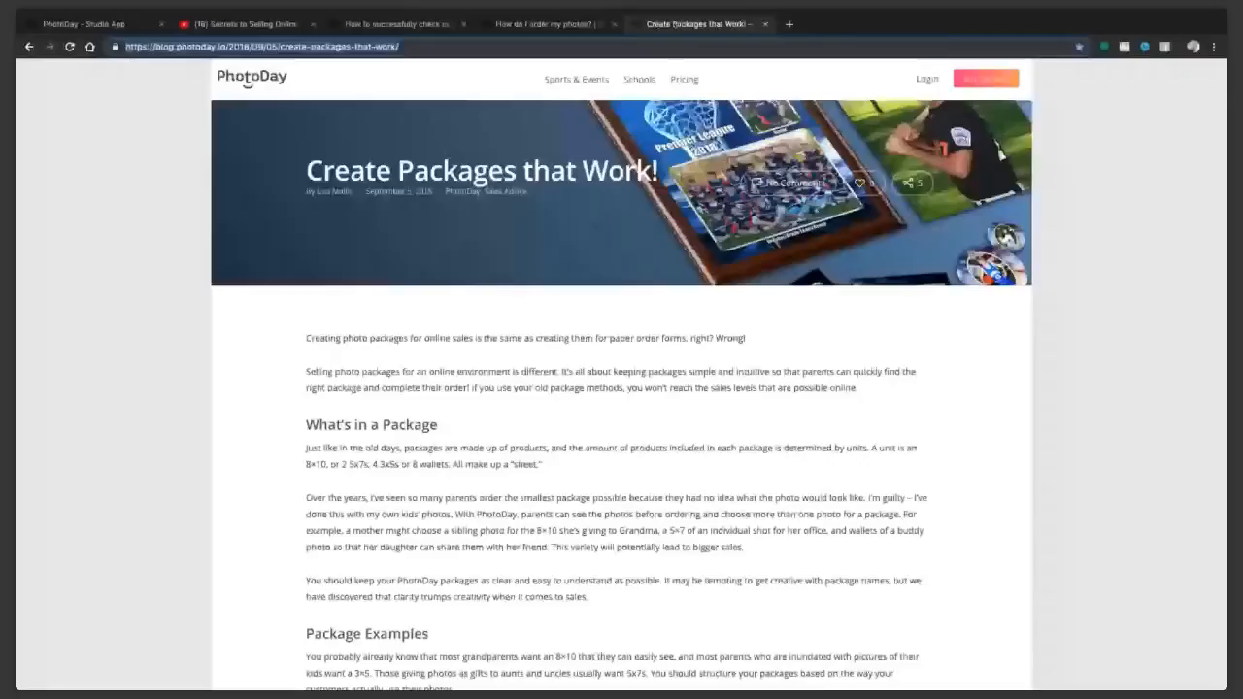
pyautogui.write('support.photoday.io')
pyautogui.press('Return')
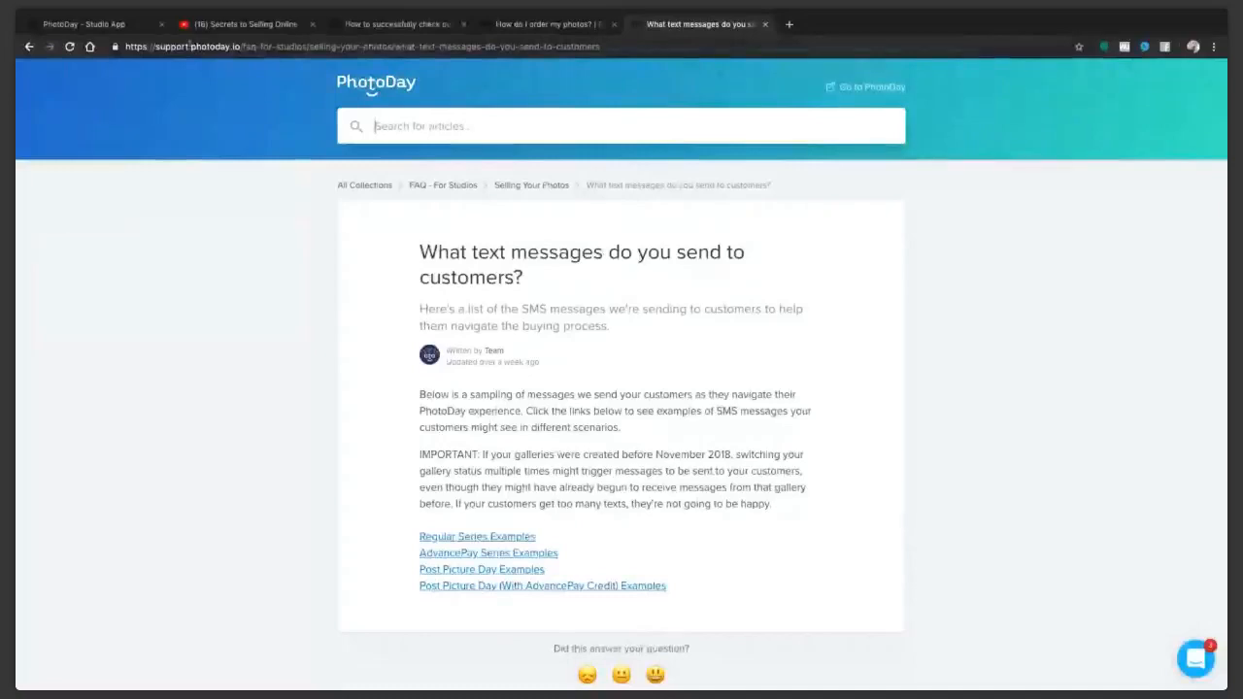
# Step: Return to the Studio App and start a new Sports job named DHS Cheer and Dance
pyautogui.click(120, 25)
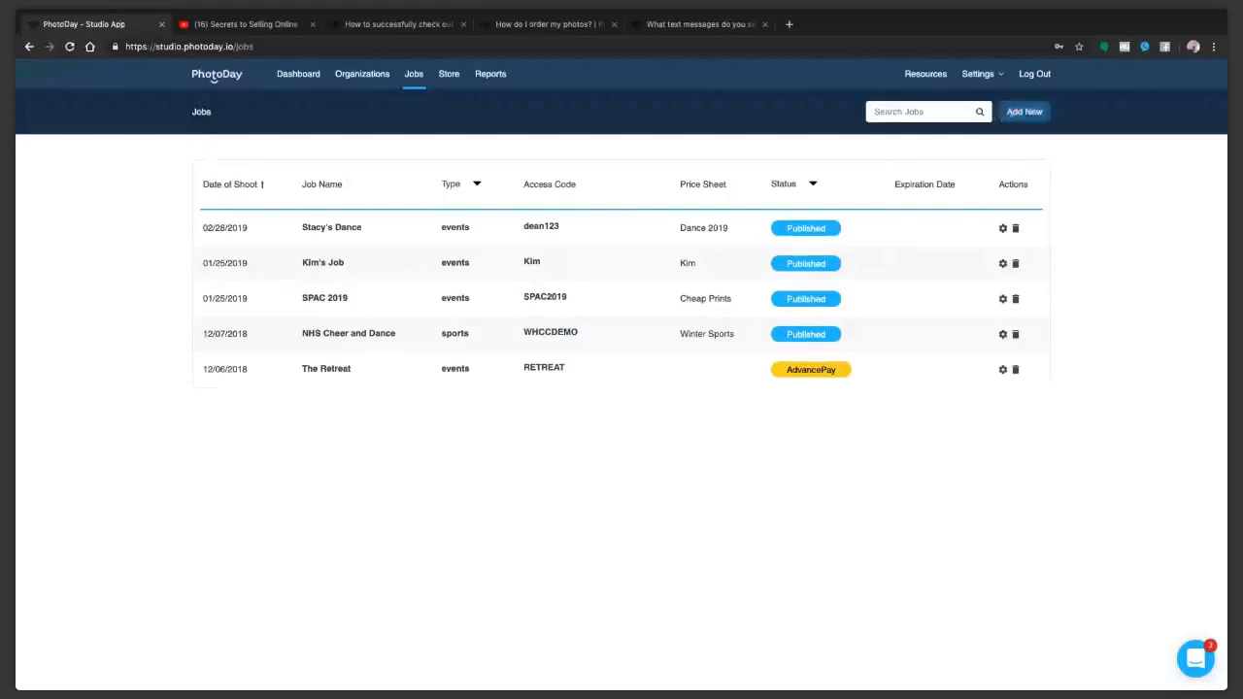
pyautogui.click(1025, 111)
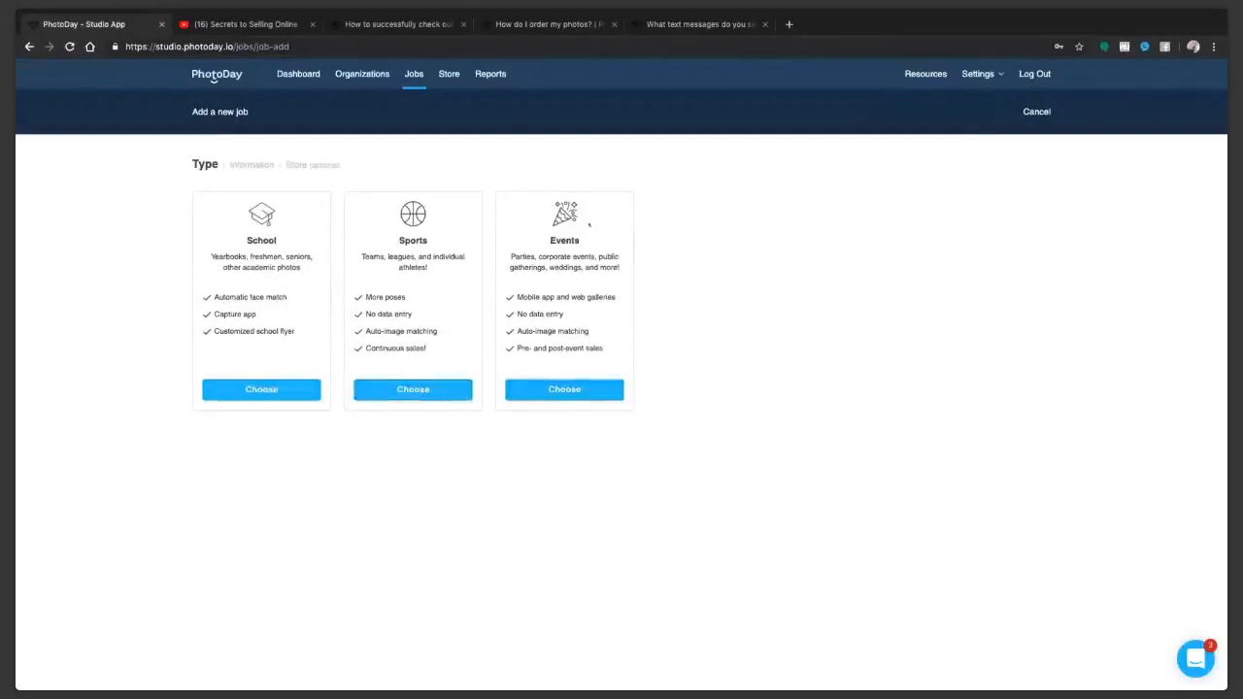
pyautogui.click(413, 388)
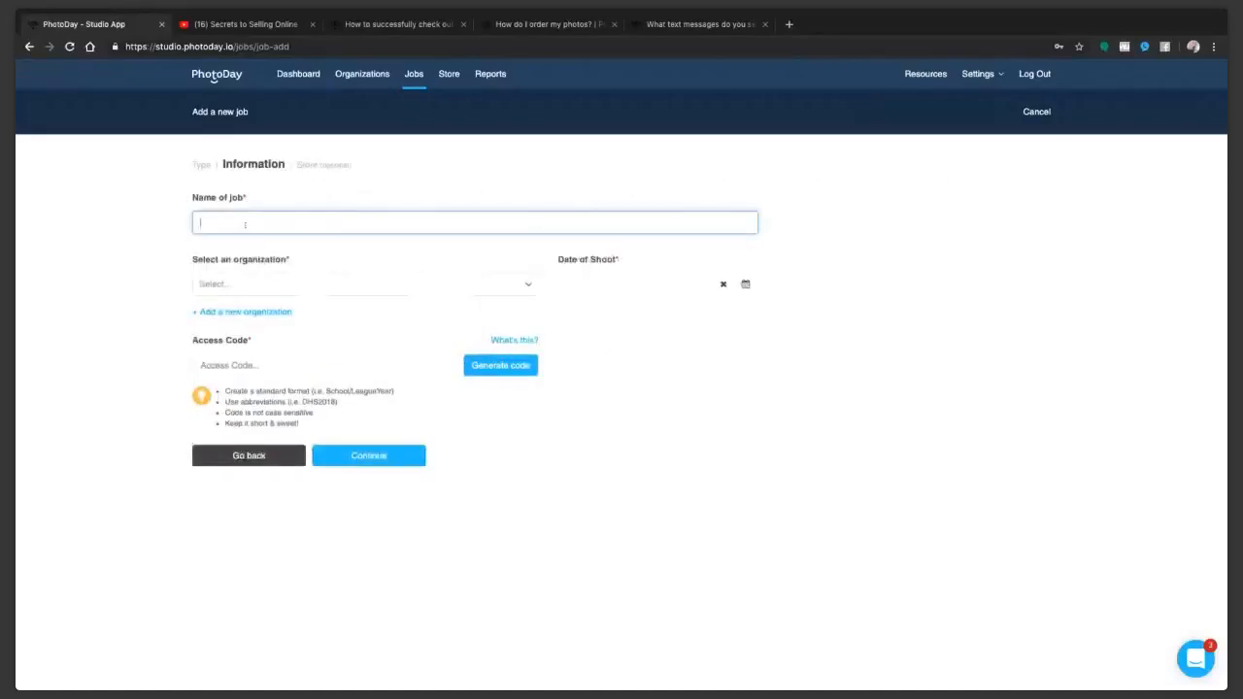
pyautogui.write('DHS Cheer and Dance')
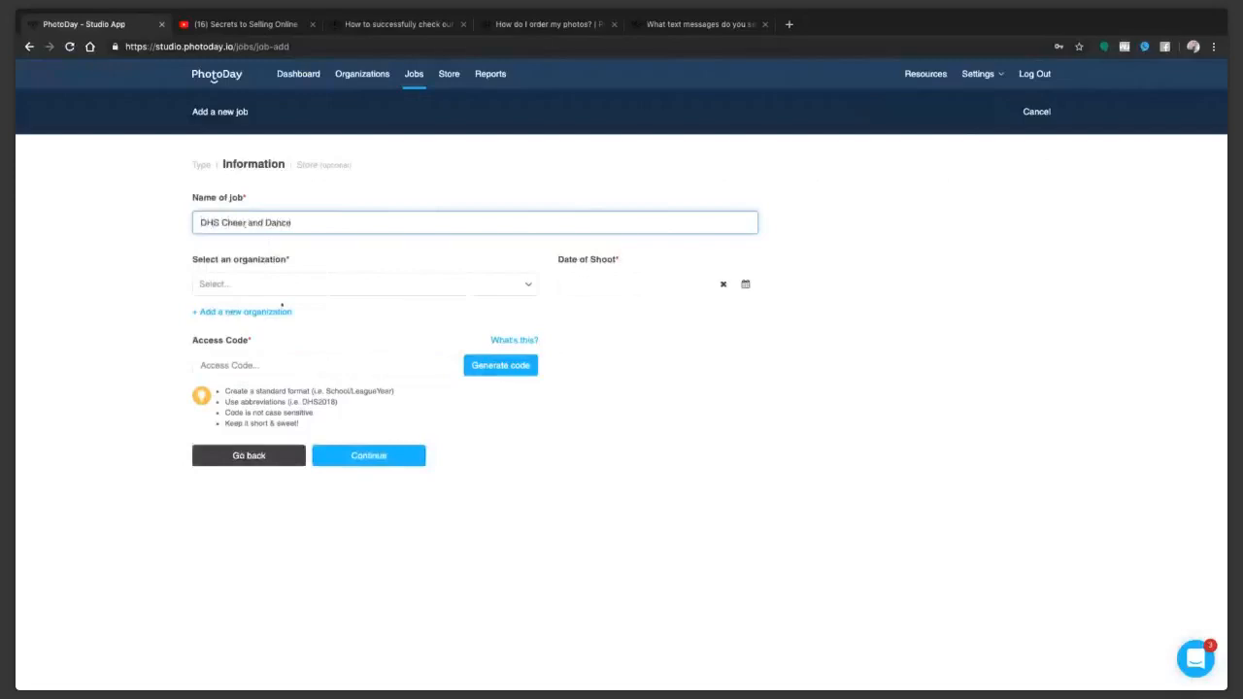
# Step: Assign the job to Delsea Regional High School and set the date of shoot to 04/07/2019
pyautogui.click(282, 285)
pyautogui.click(270, 328)
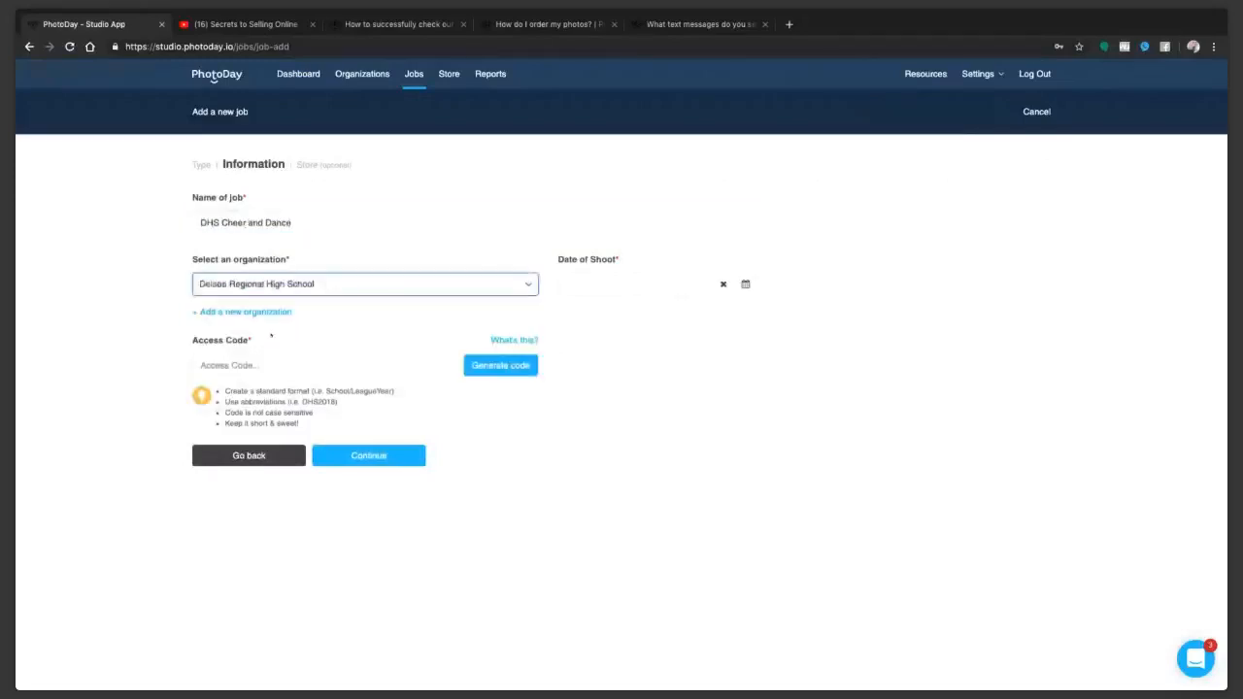
pyautogui.click(641, 284)
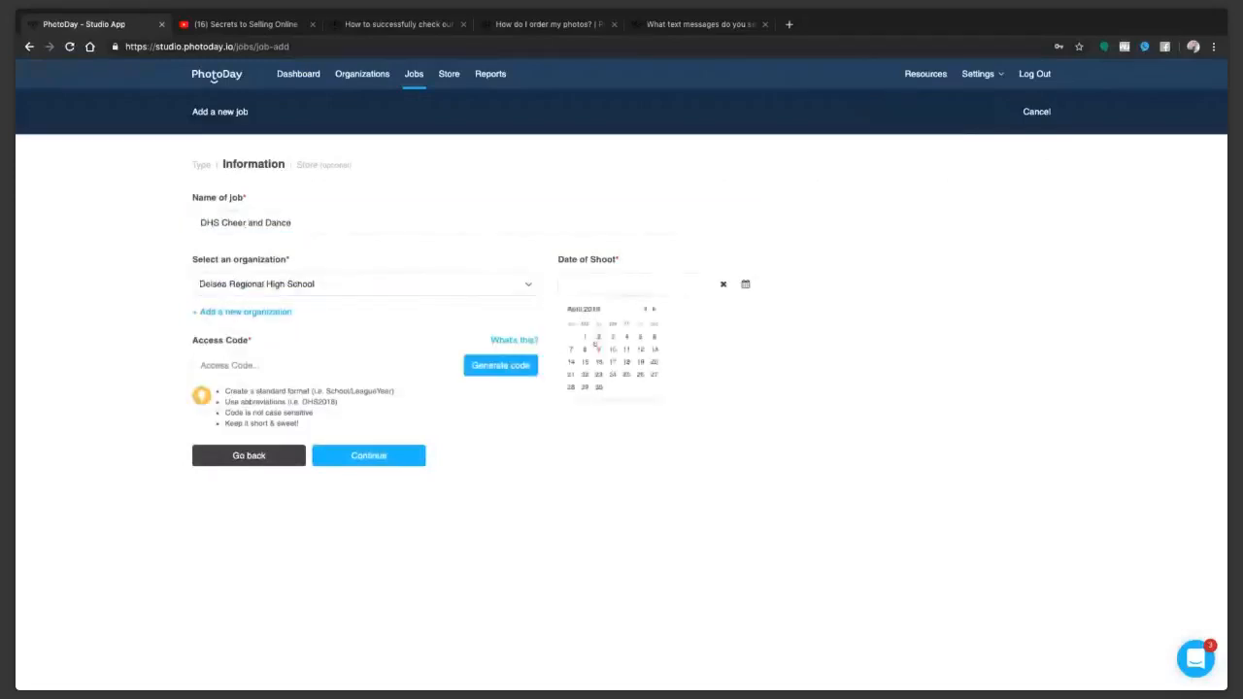
pyautogui.click(572, 350)
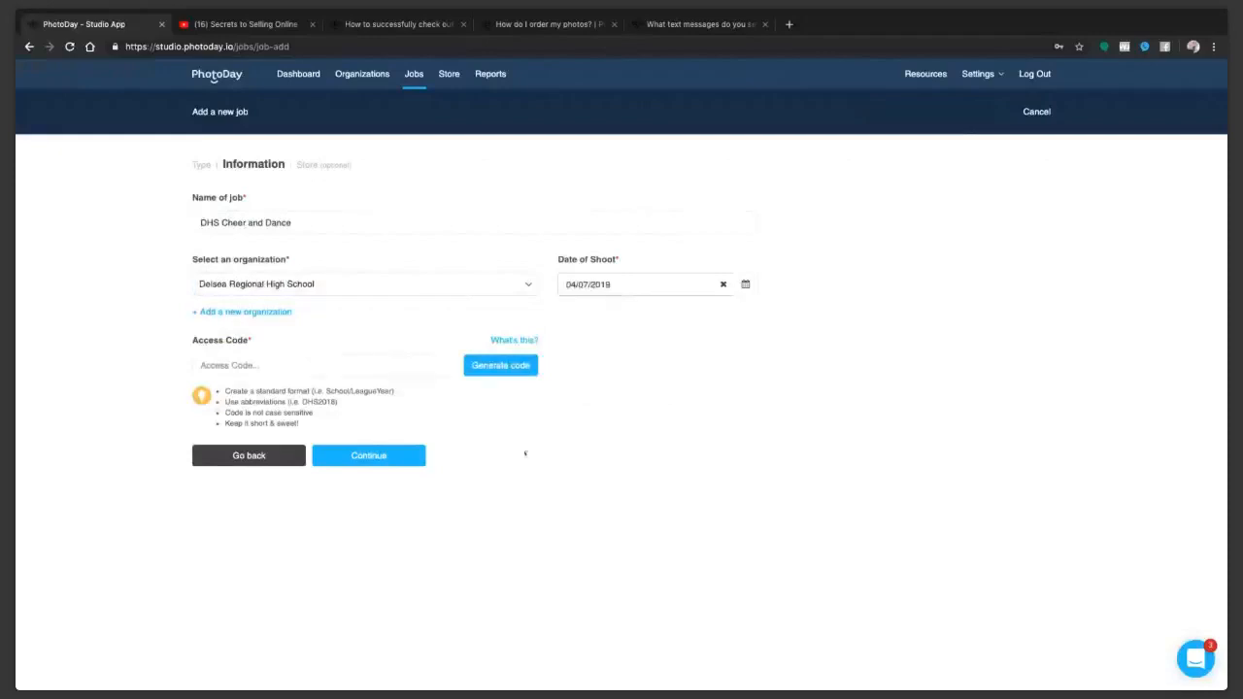
# Step: Generate an access code for the job and continue to its store options
pyautogui.click(253, 365)
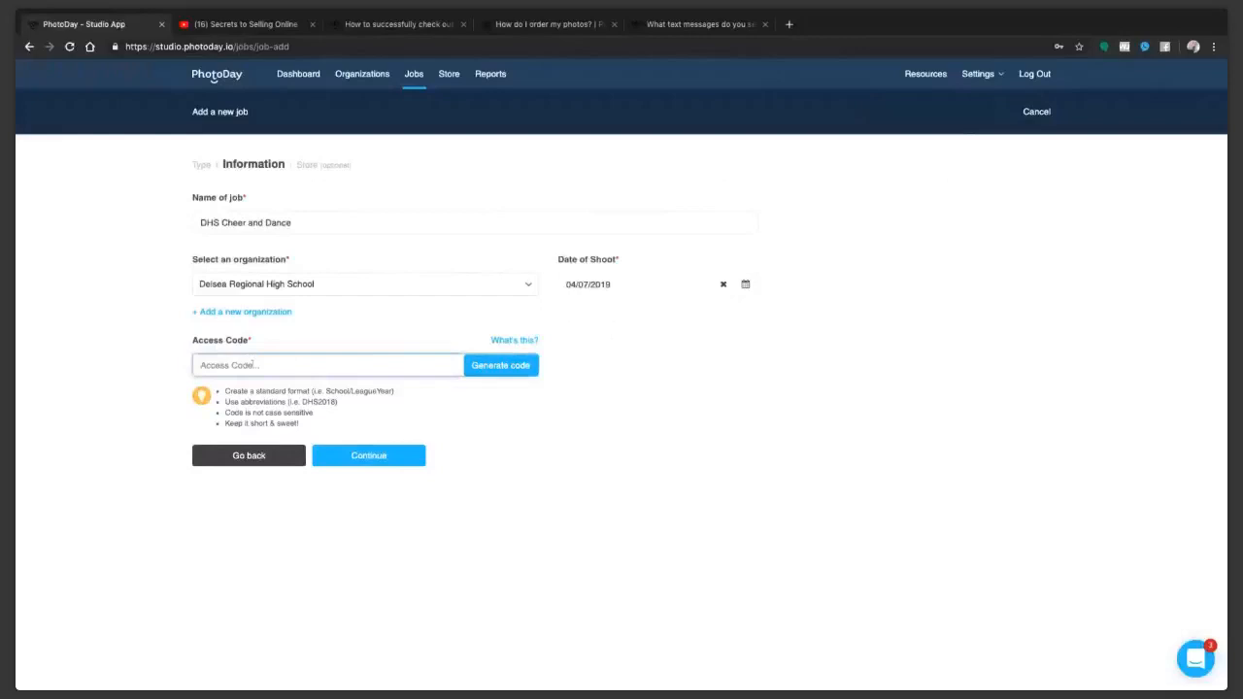
pyautogui.click(497, 366)
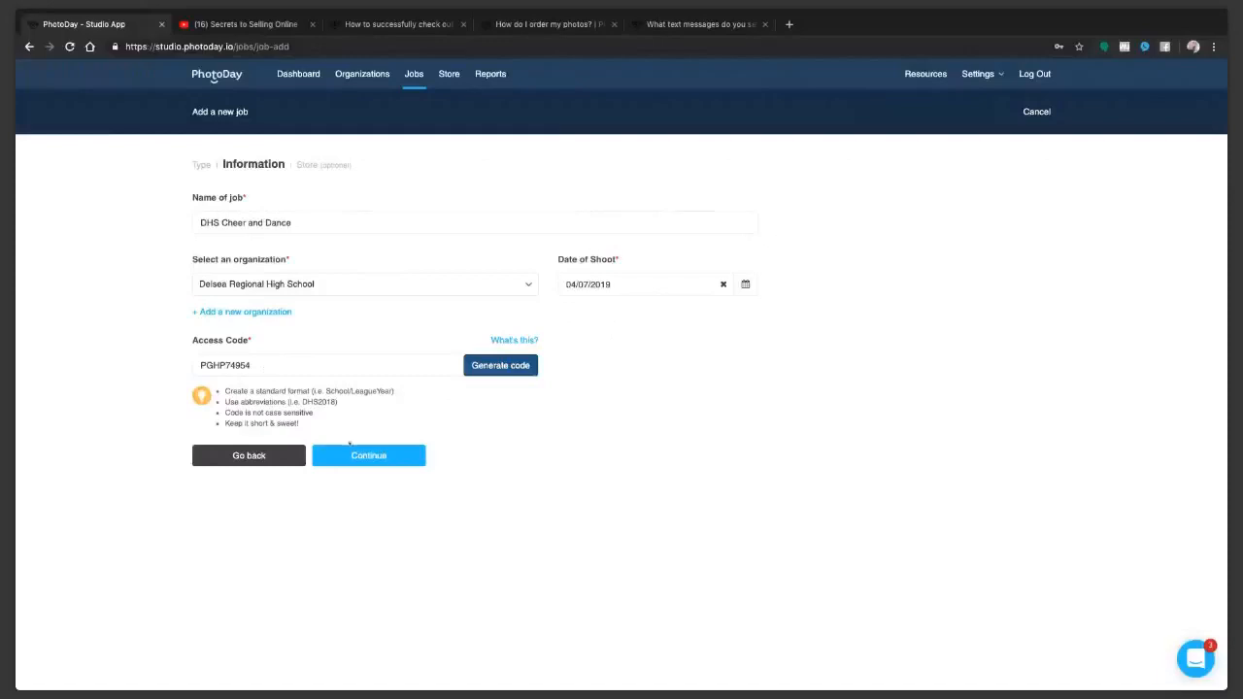
pyautogui.click(355, 458)
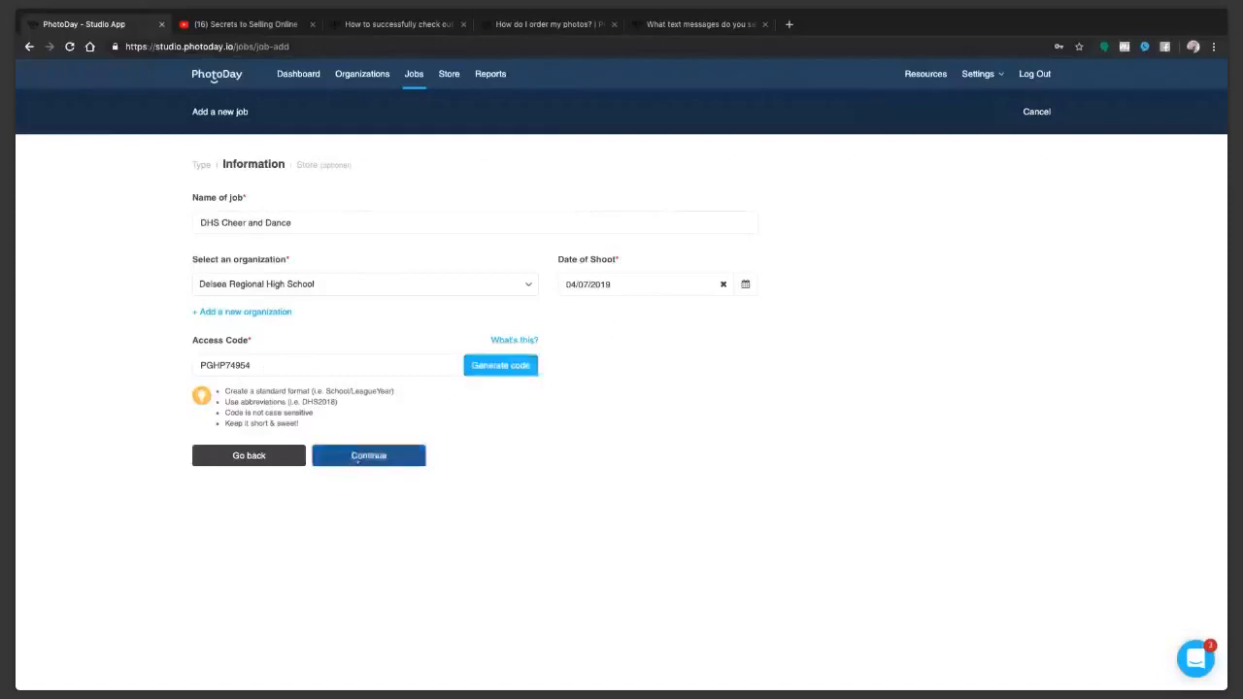
# Step: Choose the Youth Sports 2019 price sheet and the Cheerleading and Dance themes for the job
pyautogui.click(291, 243)
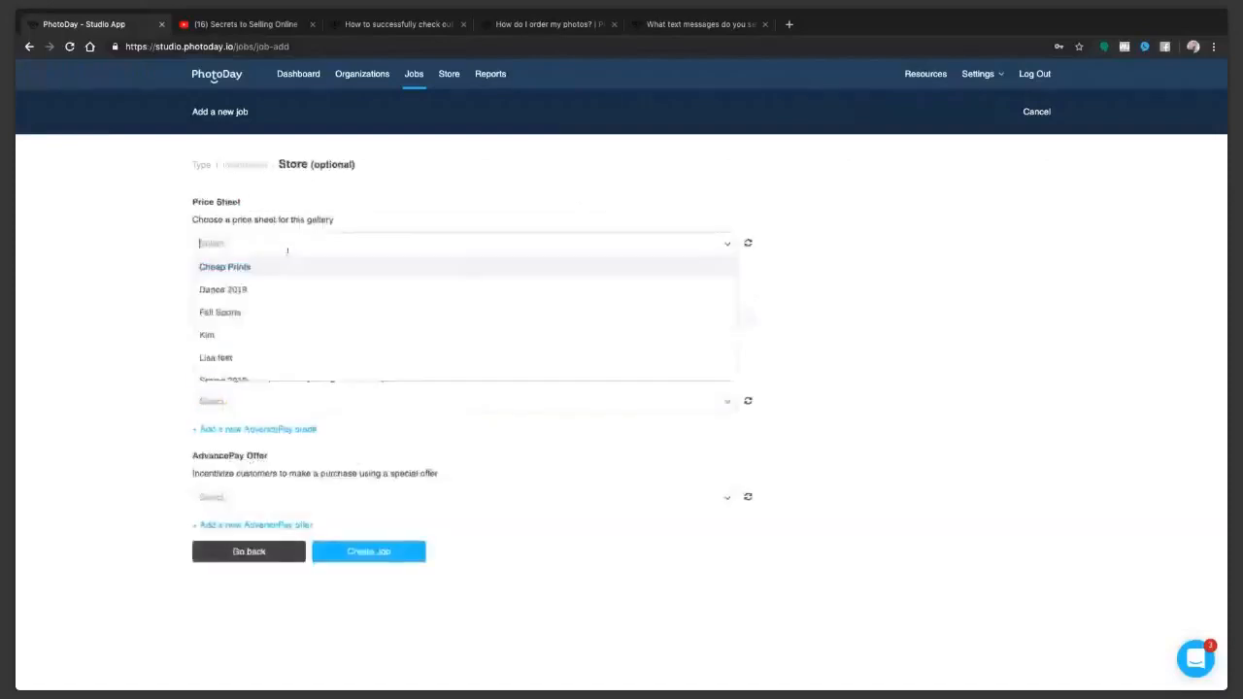
pyautogui.scroll(-3, 289, 317)
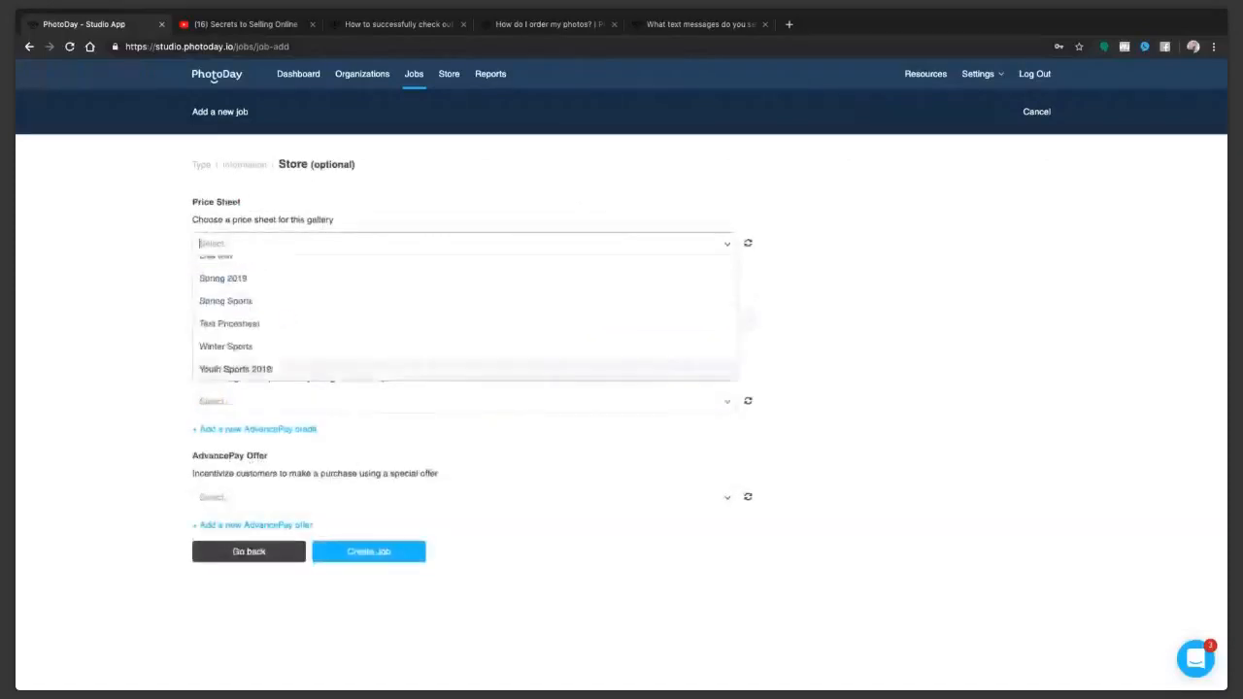
pyautogui.click(271, 370)
pyautogui.click(260, 319)
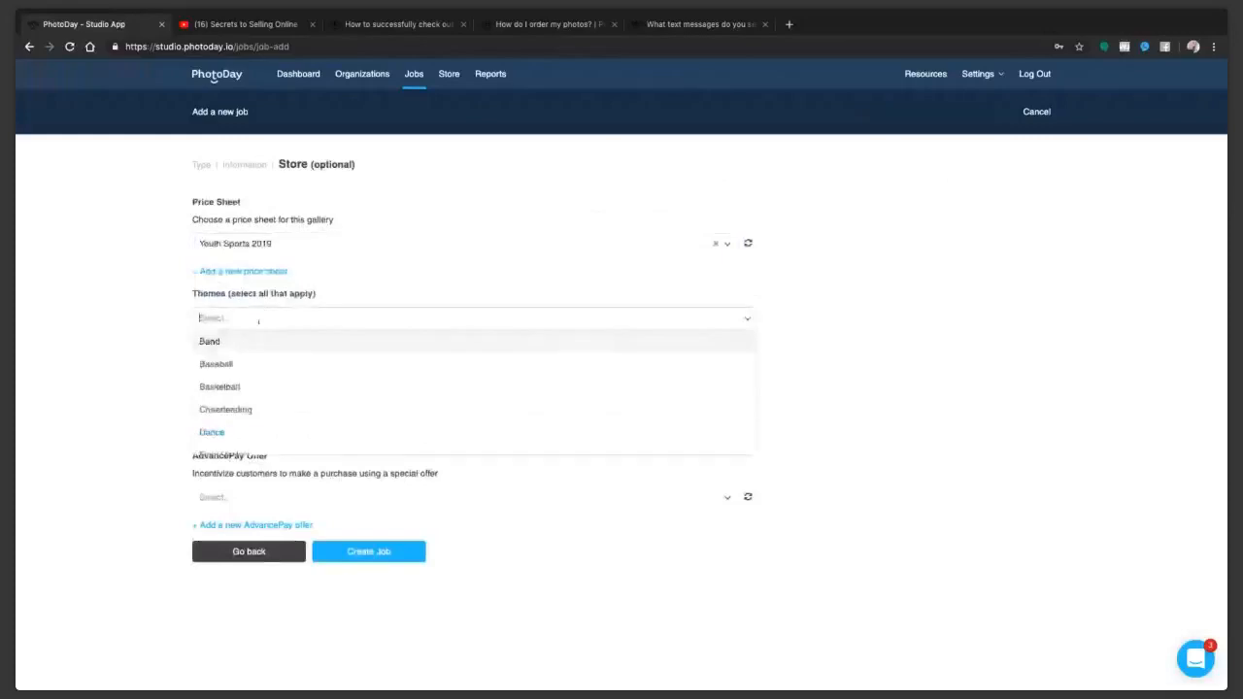
pyautogui.click(264, 409)
pyautogui.click(288, 318)
pyautogui.scroll(-1, 288, 349)
pyautogui.click(358, 383)
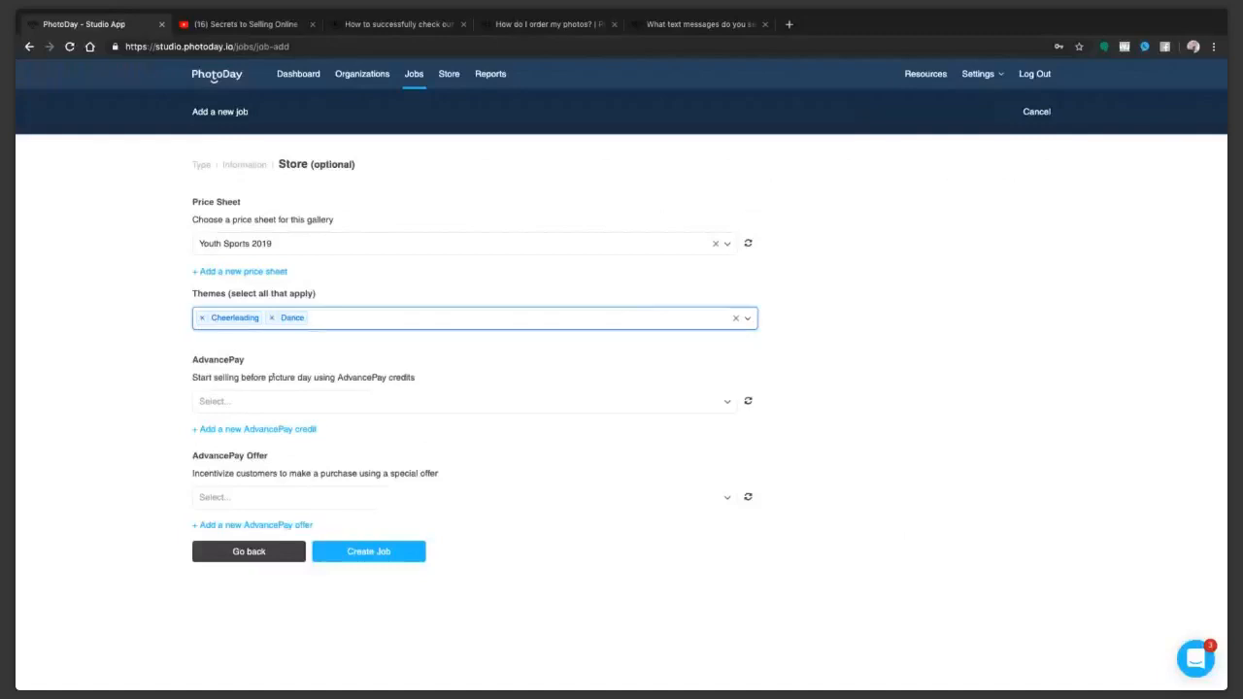
# Step: Select the first listed AdvancePay credit and the AdvancePay offer of the same name, and create the job
pyautogui.click(271, 401)
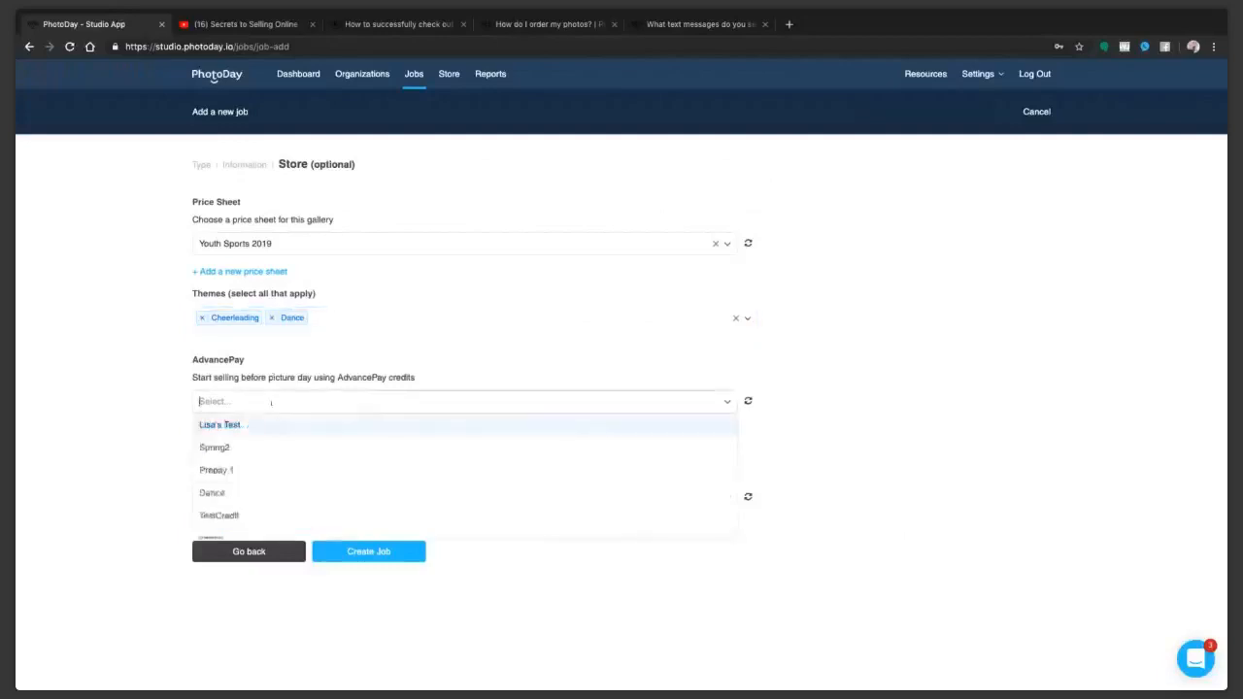
pyautogui.scroll(-3, 277, 482)
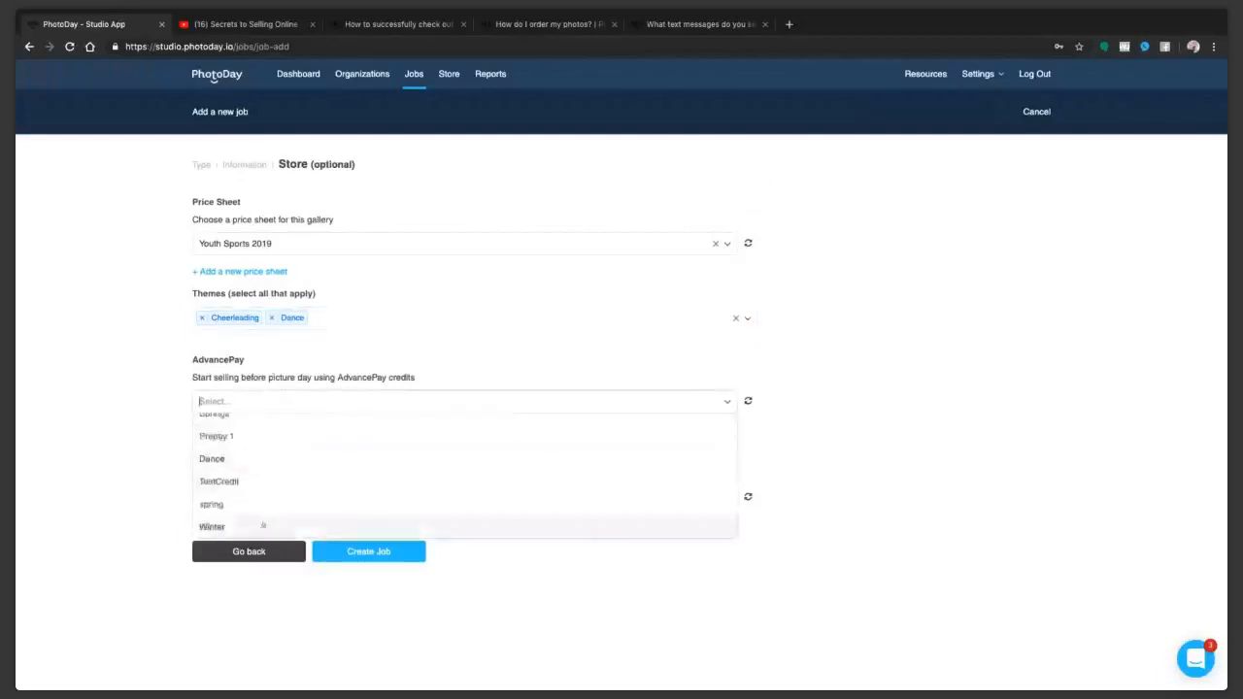
pyautogui.scroll(3, 255, 476)
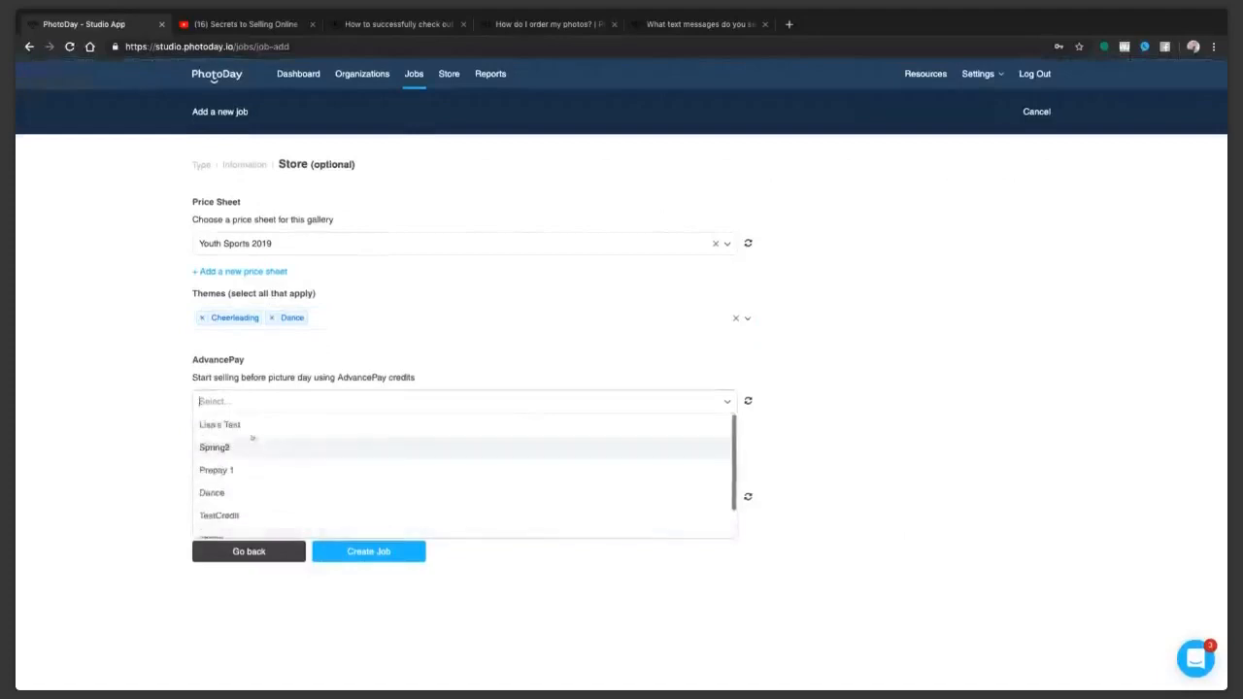
pyautogui.click(244, 426)
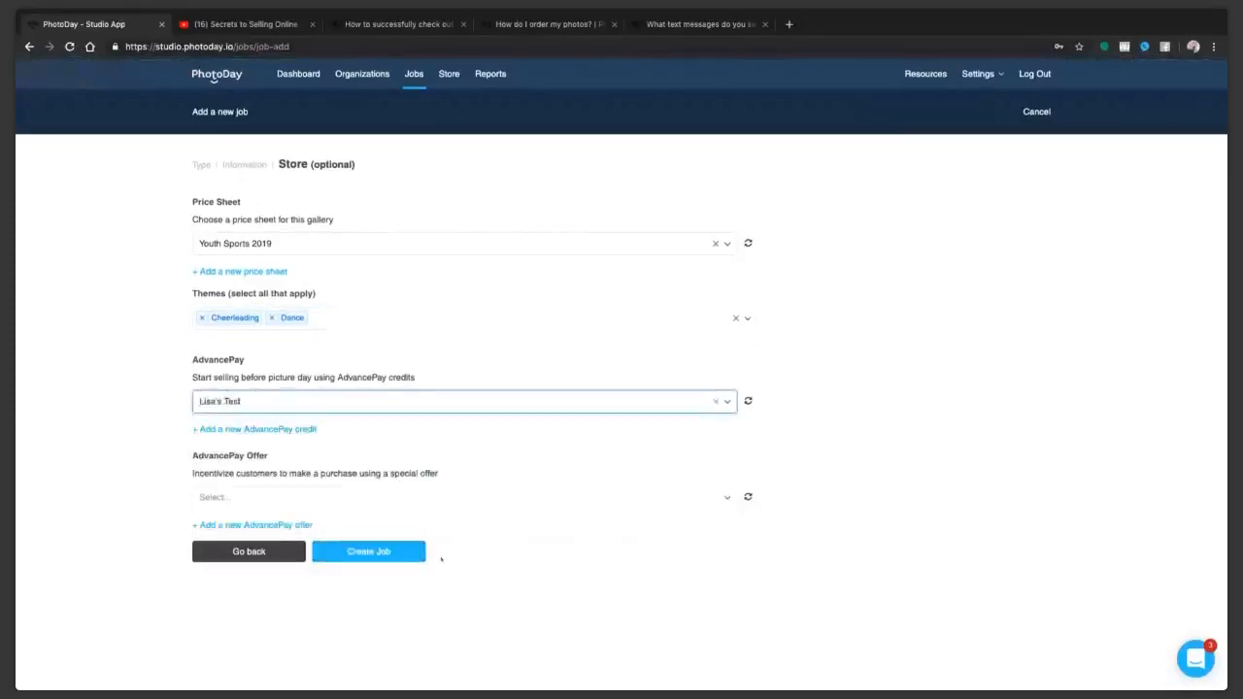
pyautogui.click(427, 497)
pyautogui.click(260, 590)
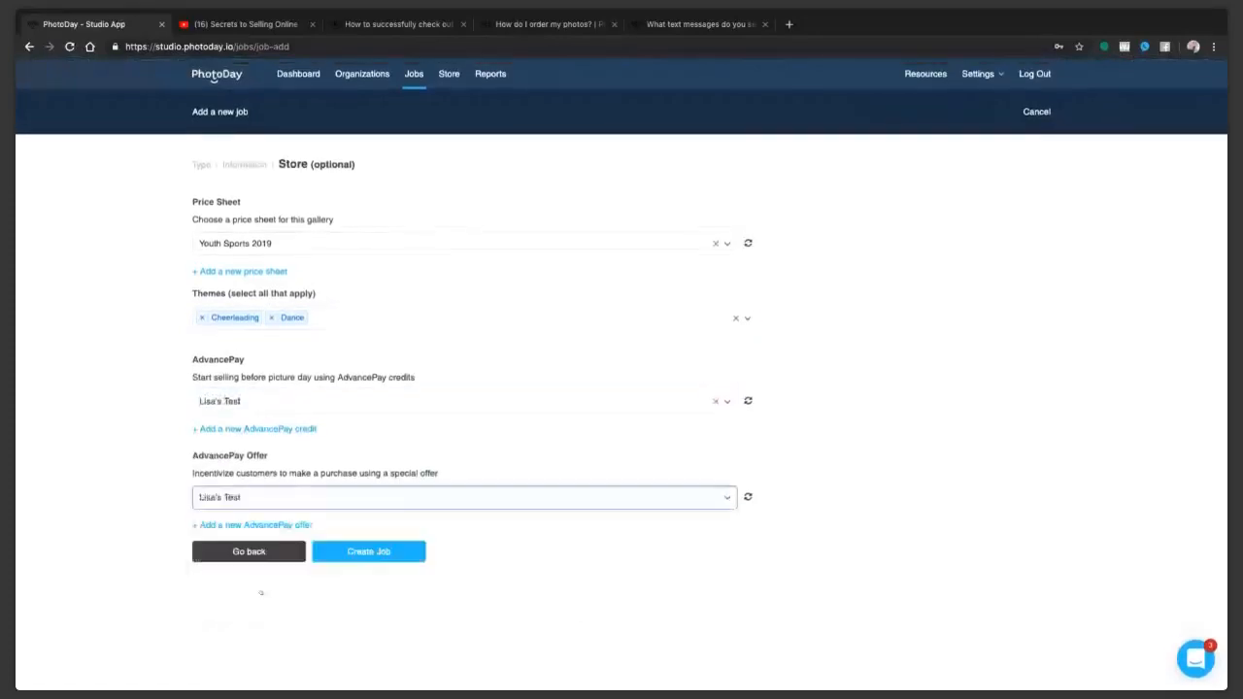
pyautogui.click(360, 552)
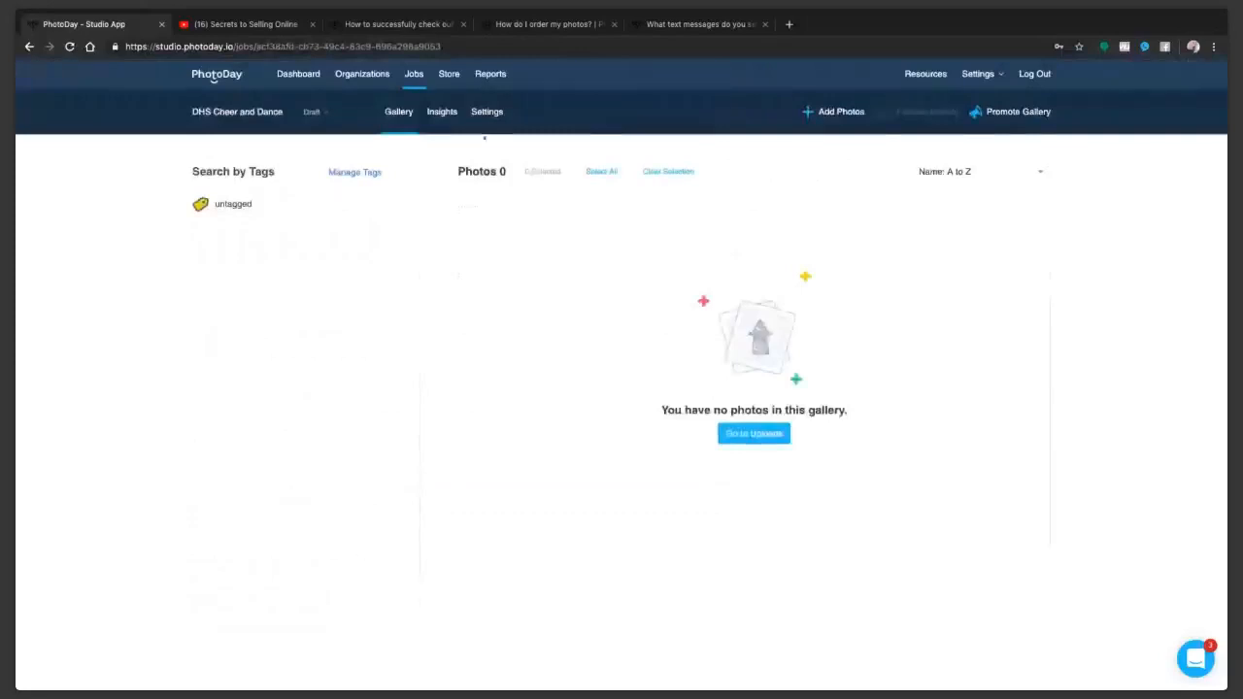
# Step: Review the DHS Cheer and Dance job's general, store and gallery settings
pyautogui.click(487, 112)
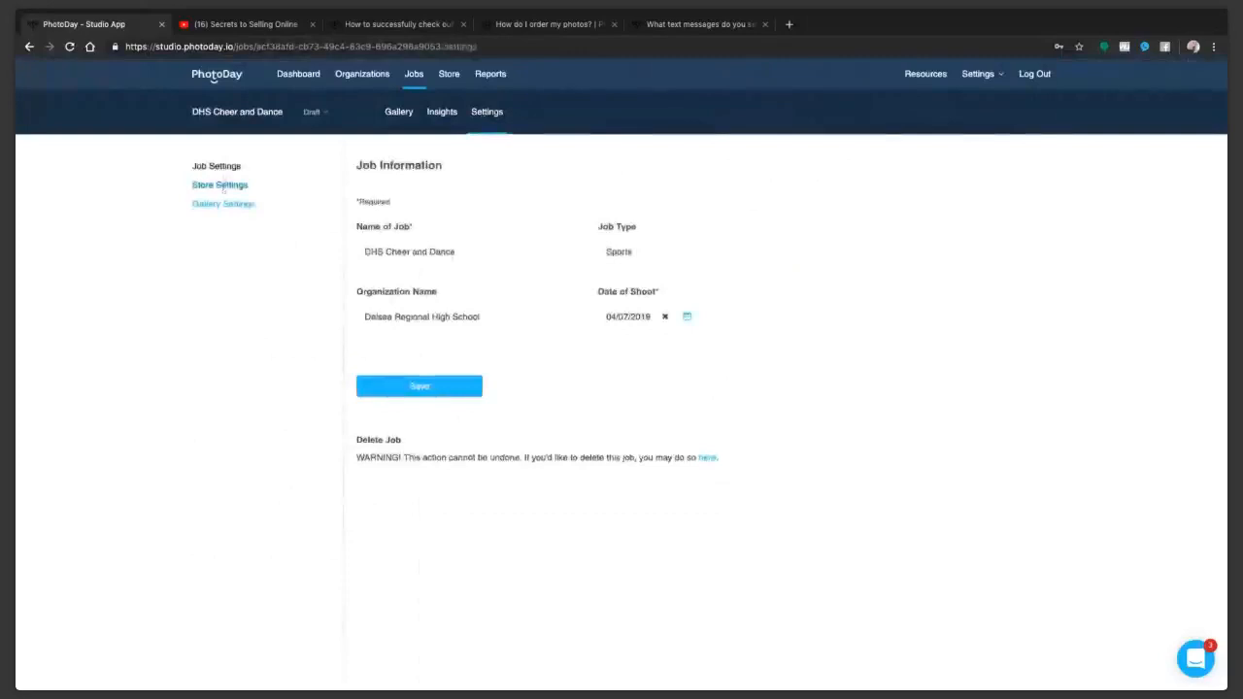
pyautogui.click(220, 184)
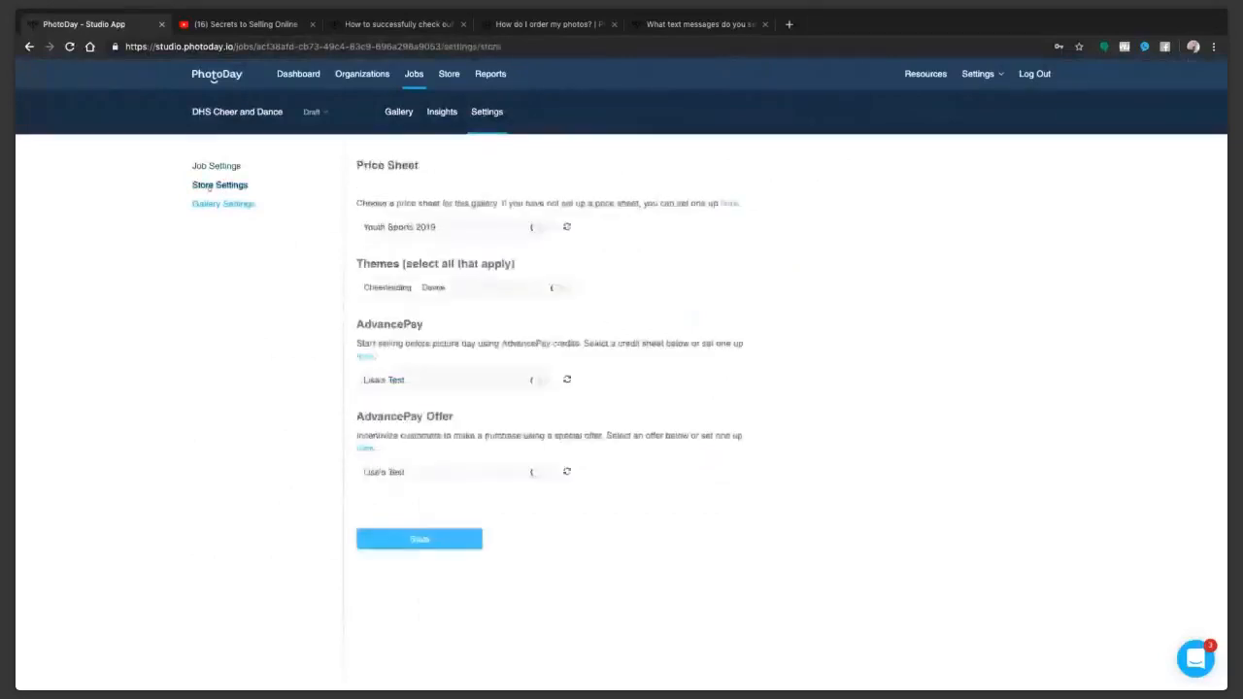
pyautogui.click(220, 205)
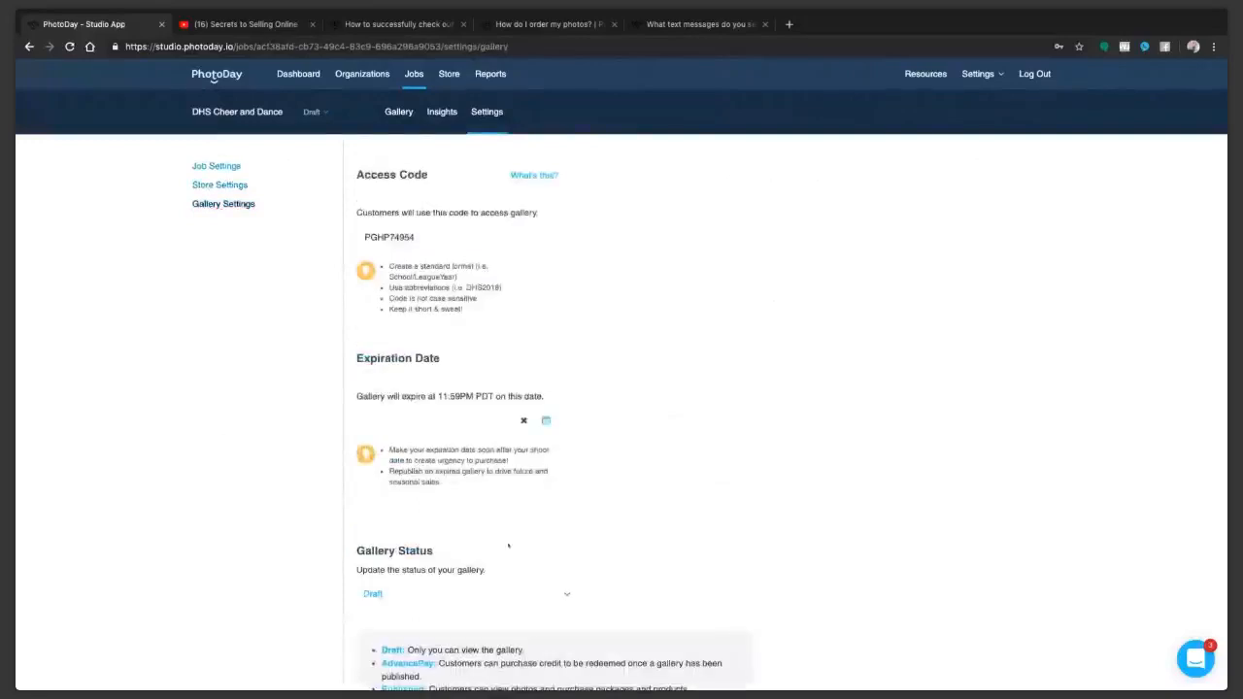
# Step: Change the job's gallery status from Draft to AdvancePay, confirm the change, and close the completion notice
pyautogui.scroll(-2, 508, 546)
pyautogui.click(428, 463)
pyautogui.click(398, 503)
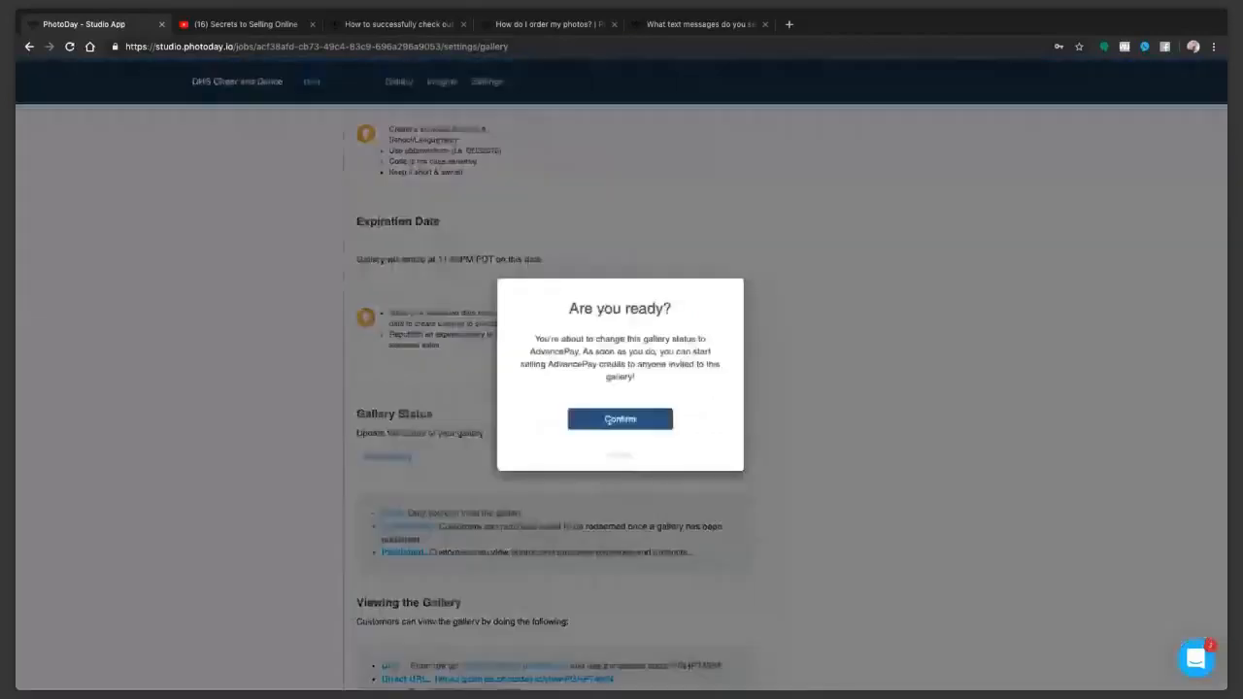
pyautogui.click(607, 420)
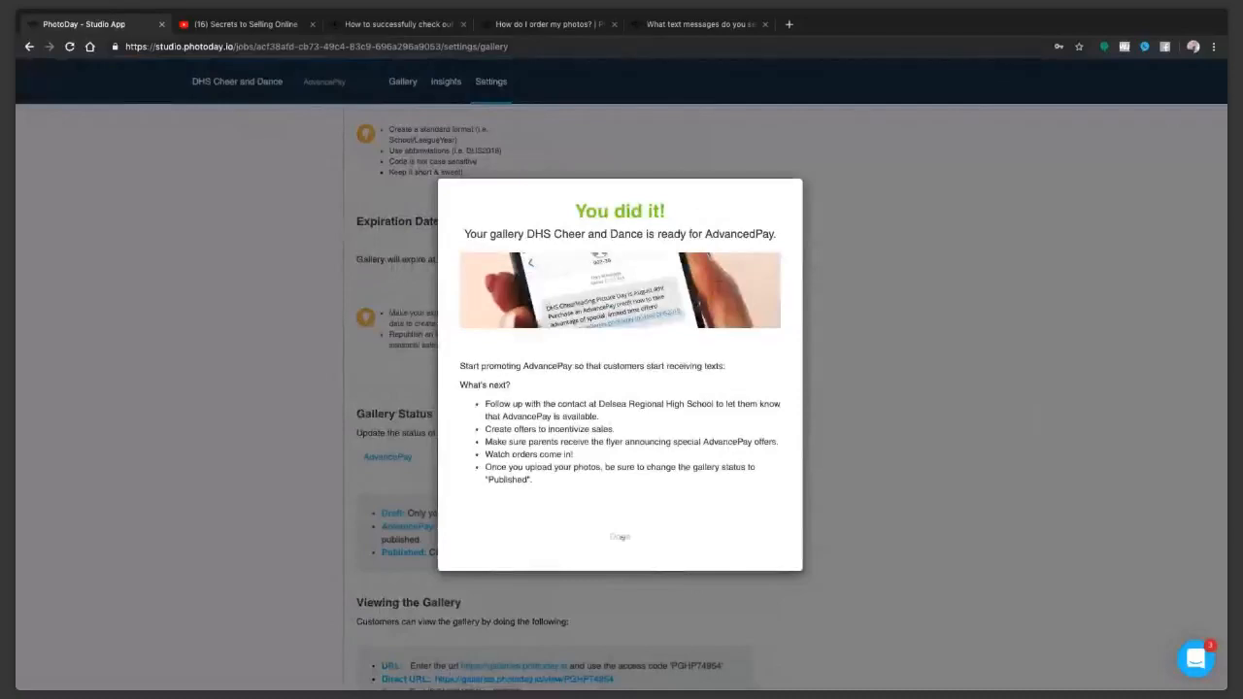
pyautogui.click(619, 536)
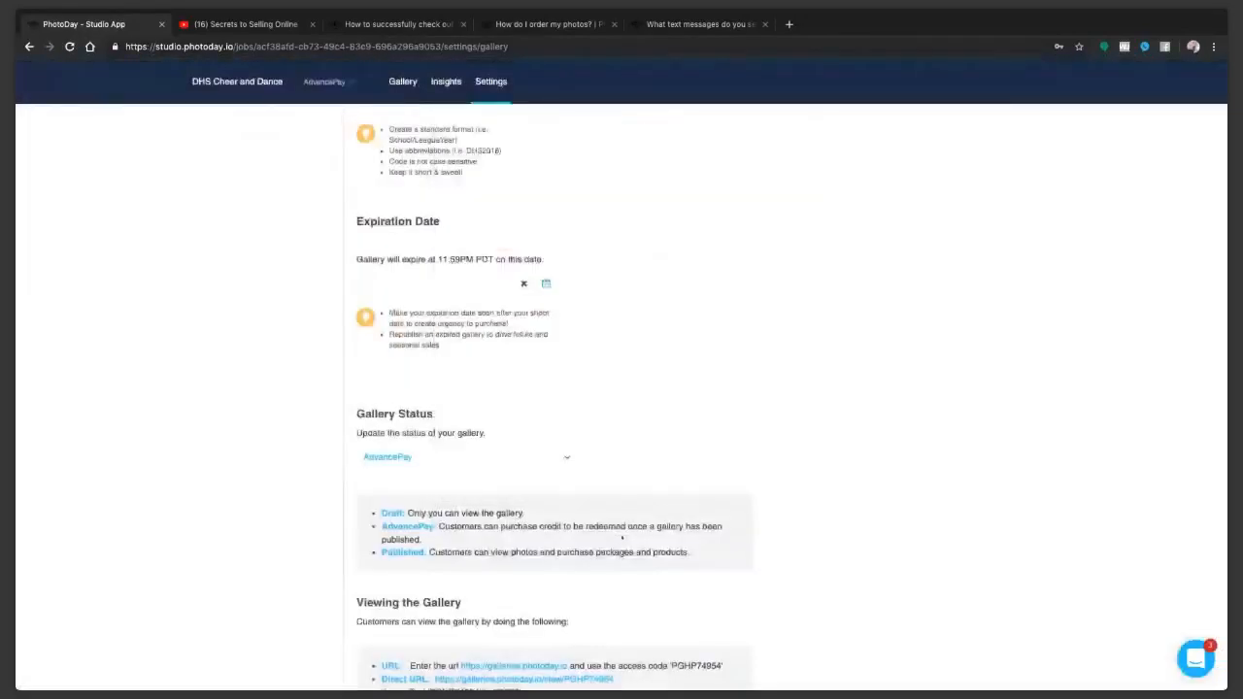
# Step: Review how customers can view the gallery and check the job's store settings
pyautogui.scroll(-1, 623, 536)
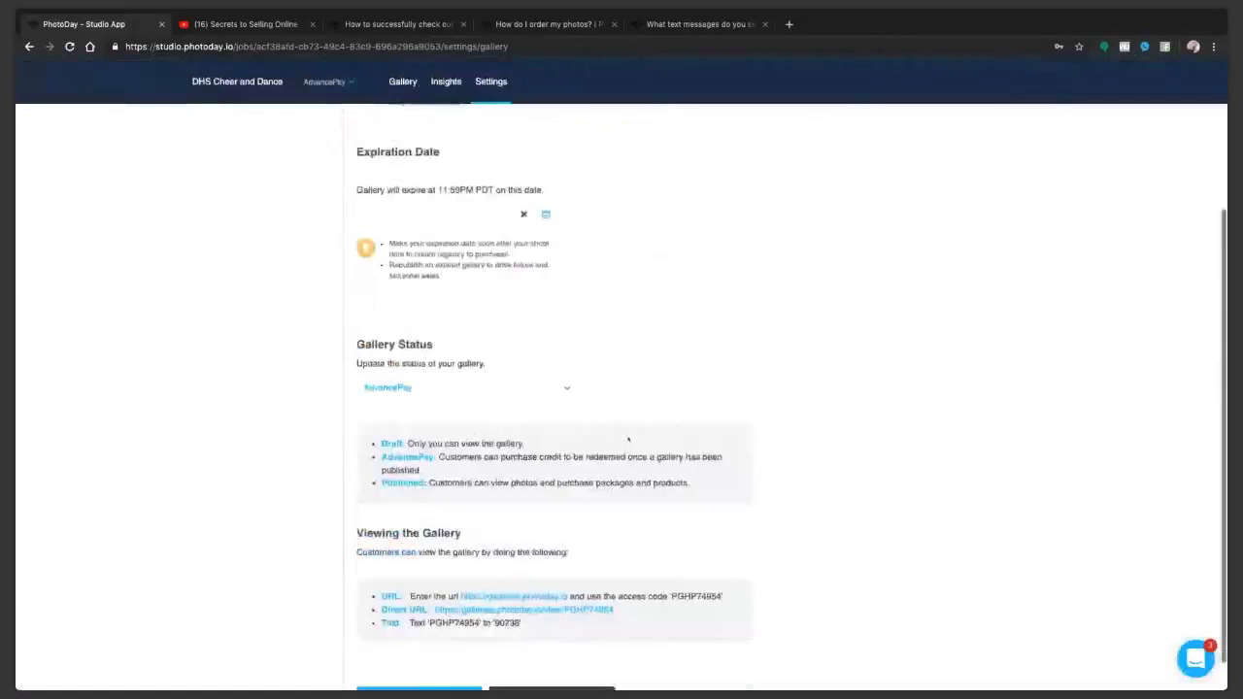
pyautogui.scroll(-1, 627, 440)
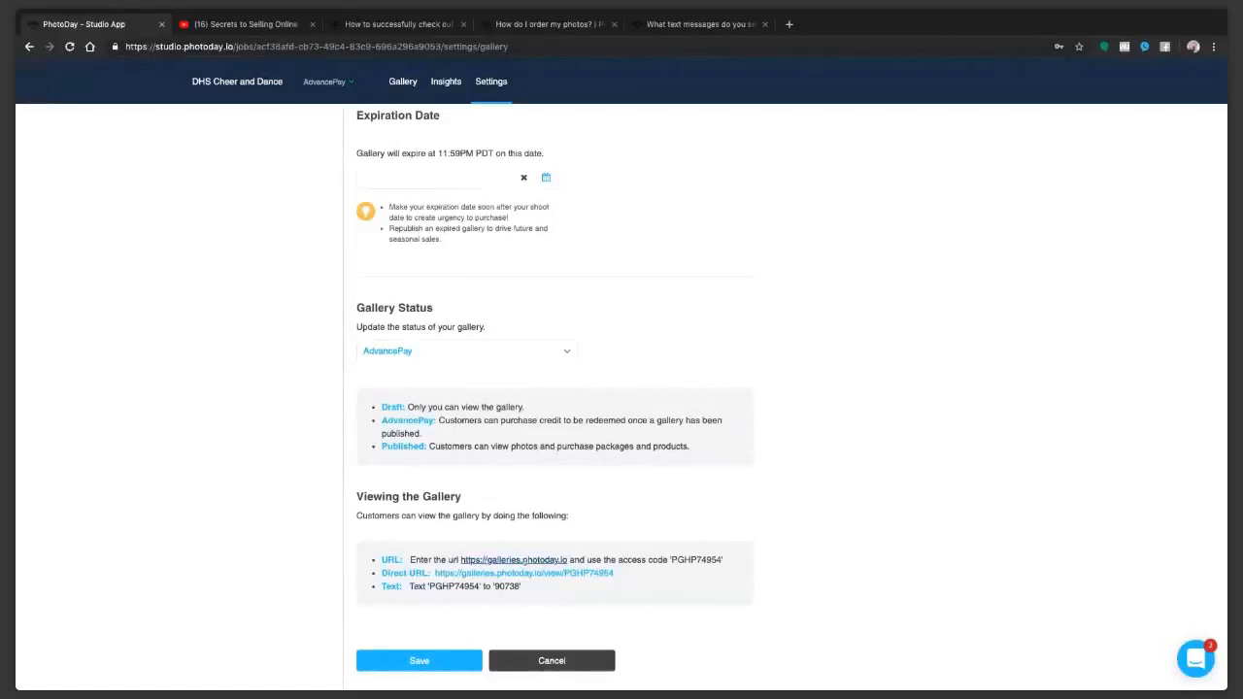
pyautogui.scroll(2, 583, 487)
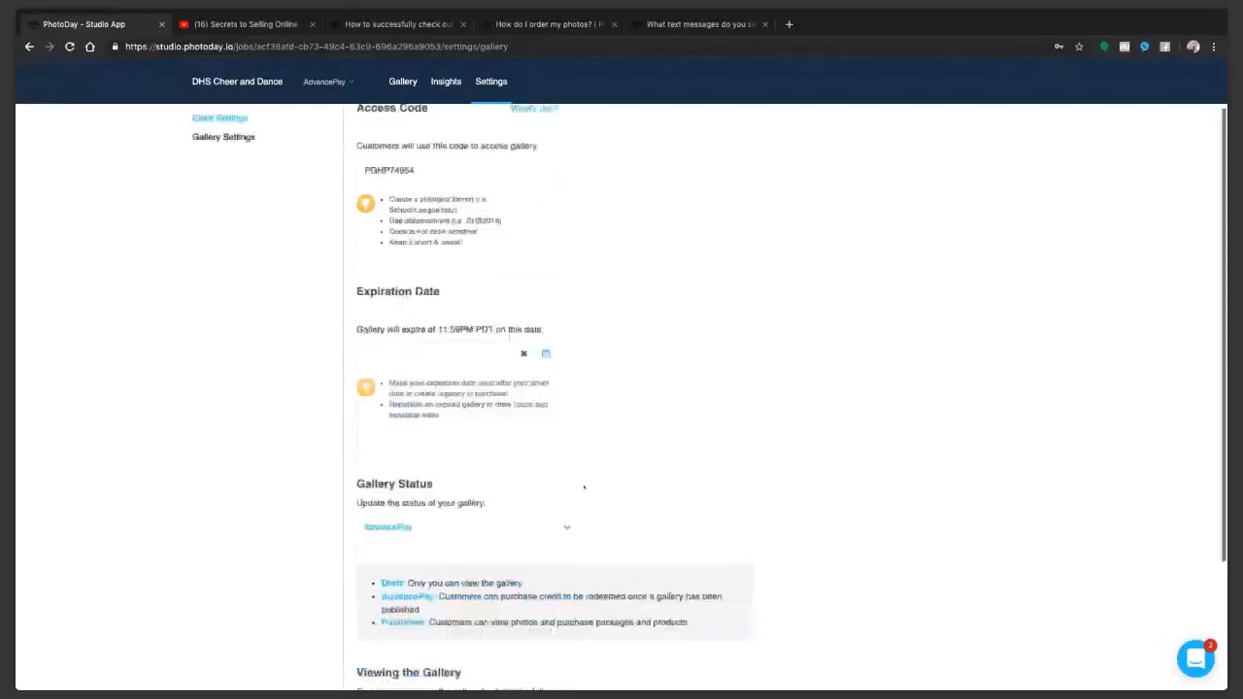
pyautogui.scroll(2, 583, 487)
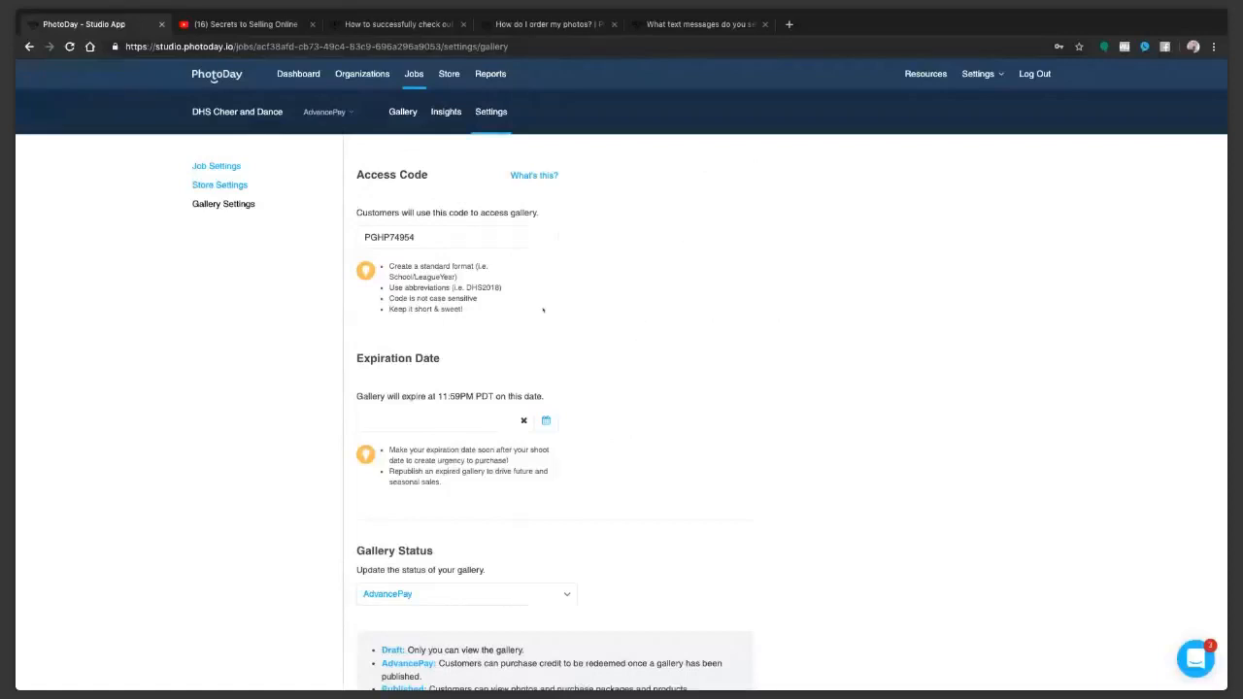
pyautogui.click(222, 185)
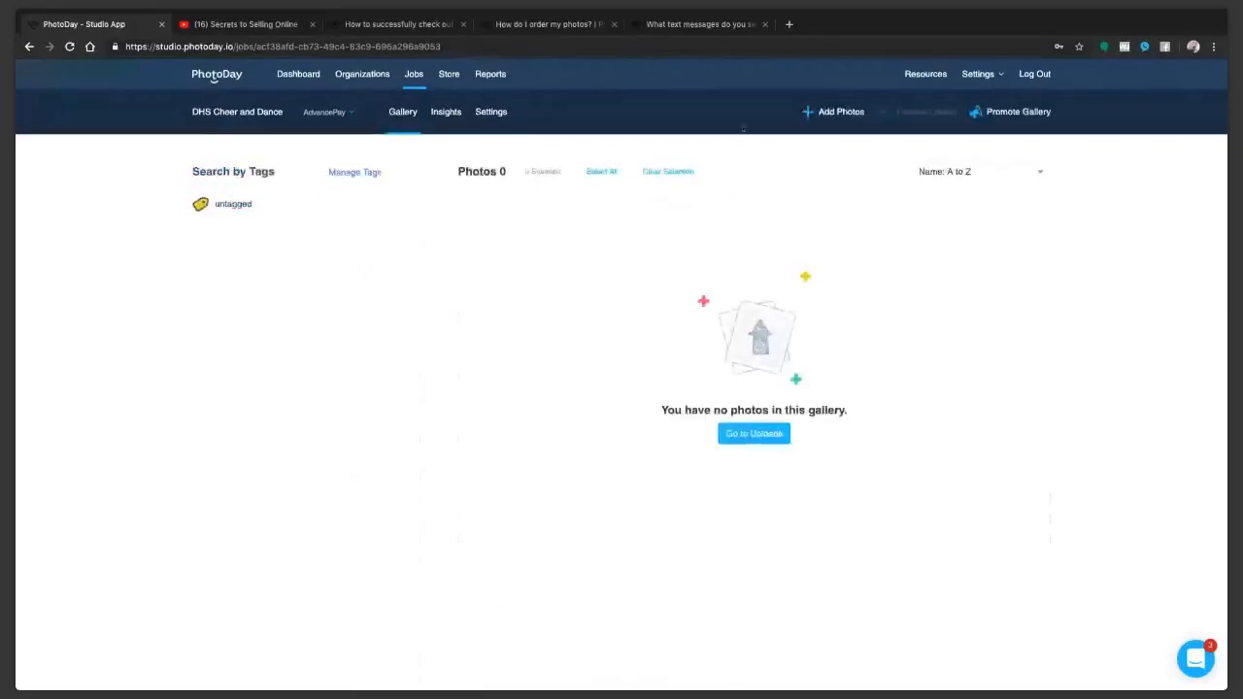
# Step: Start a new promotional flyer for the DHS Cheer and Dance gallery using the AdvancePay template
pyautogui.click(1016, 117)
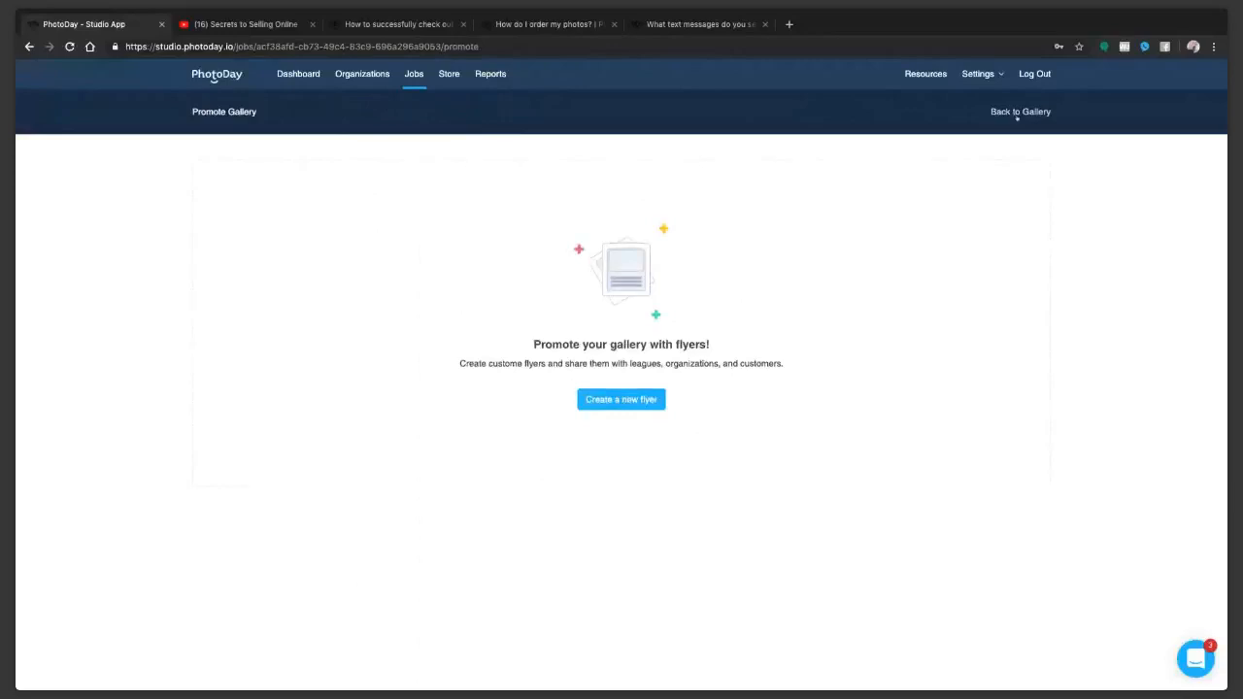
pyautogui.click(601, 406)
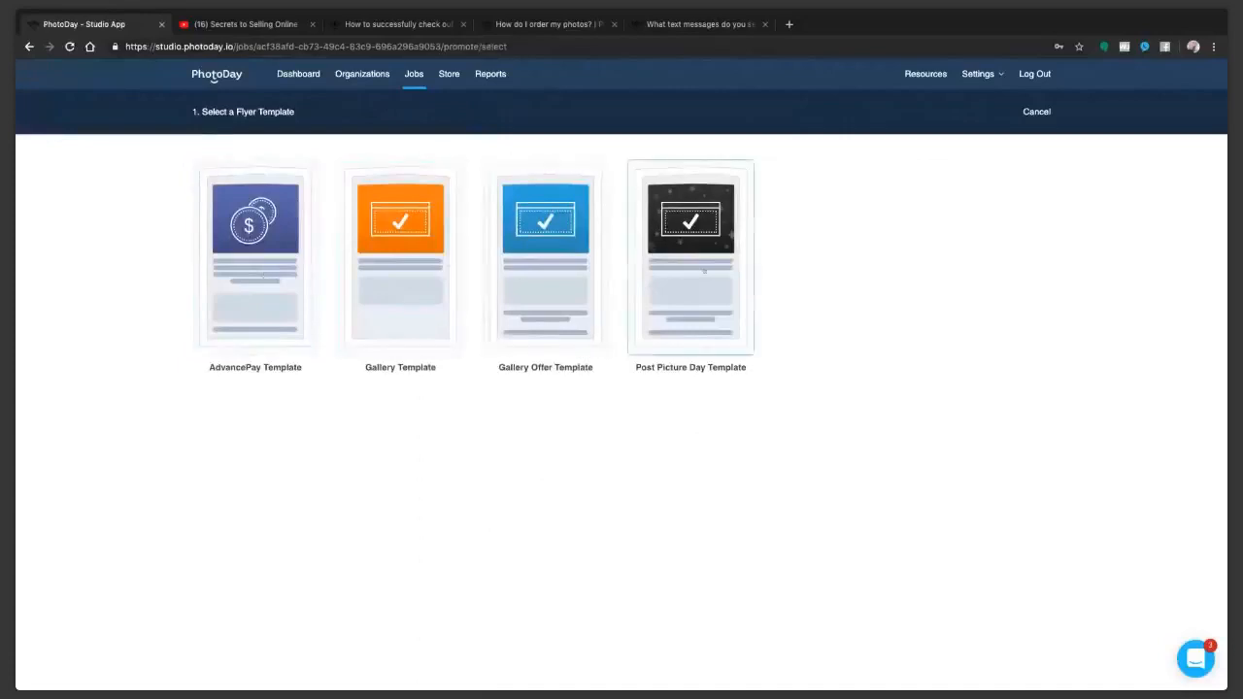
pyautogui.click(239, 295)
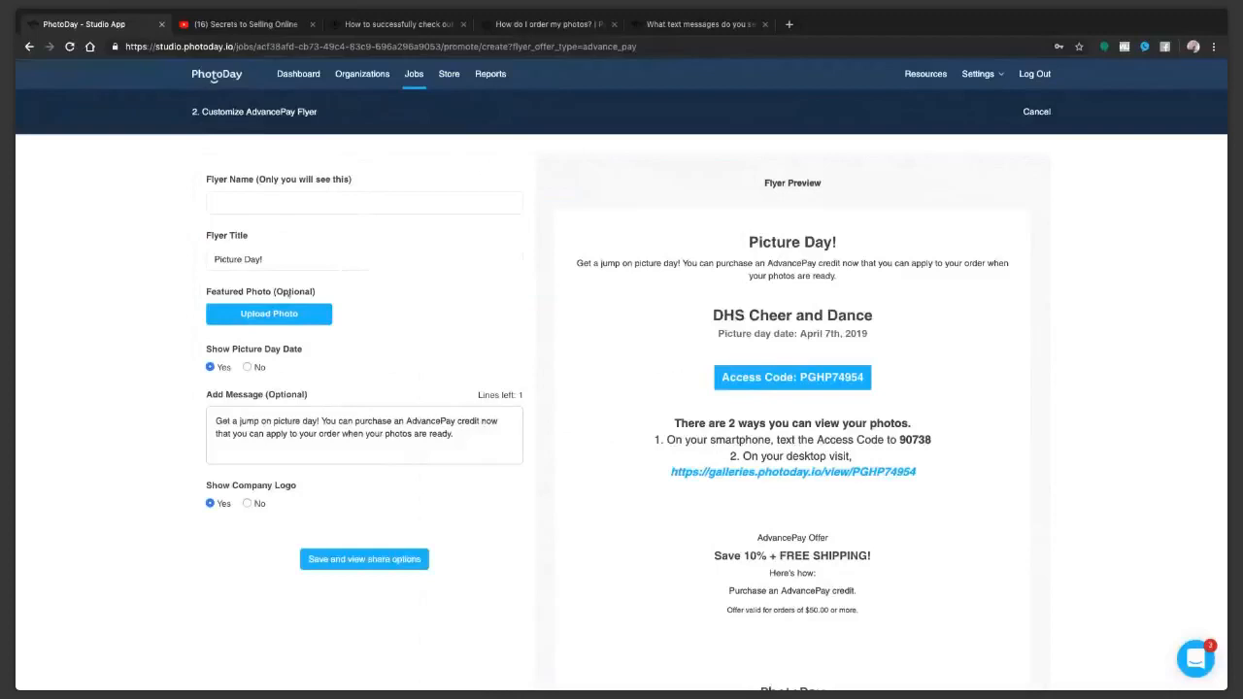
# Step: Name the flyer with the owner's first name plus "Test Flyer", and upload a team group photo as its featured photo
pyautogui.click(285, 205)
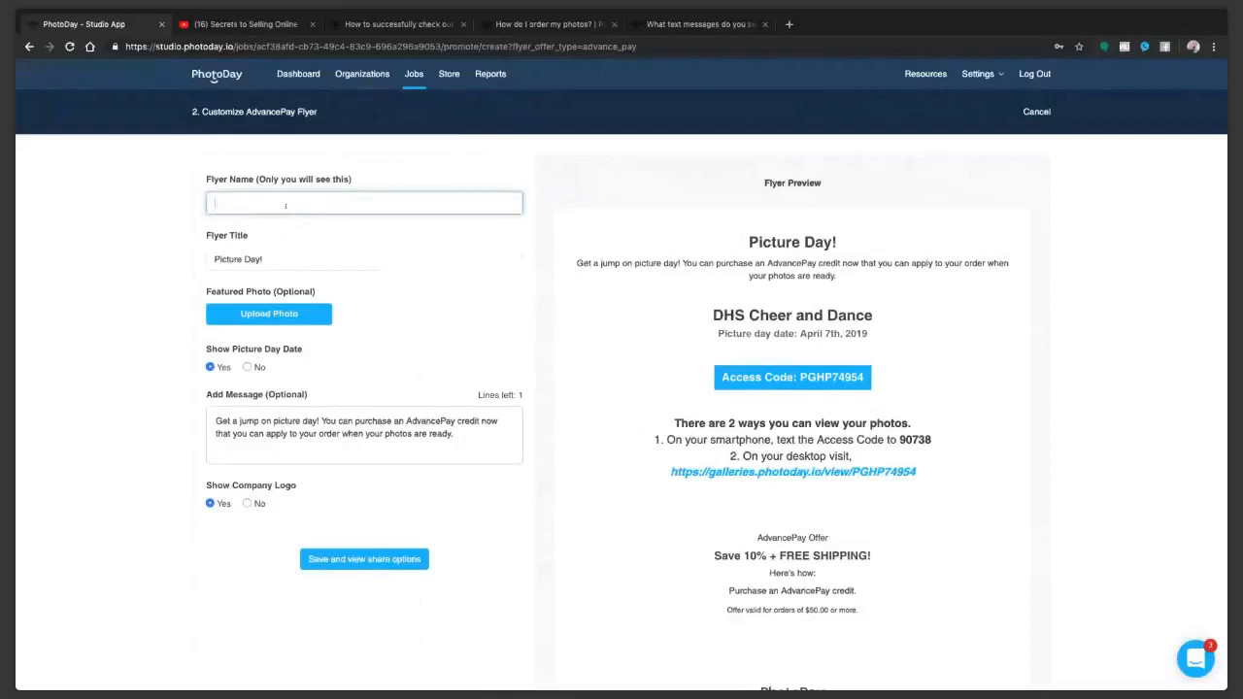
pyautogui.write("Lisa's Test Flyer")
pyautogui.click(307, 263)
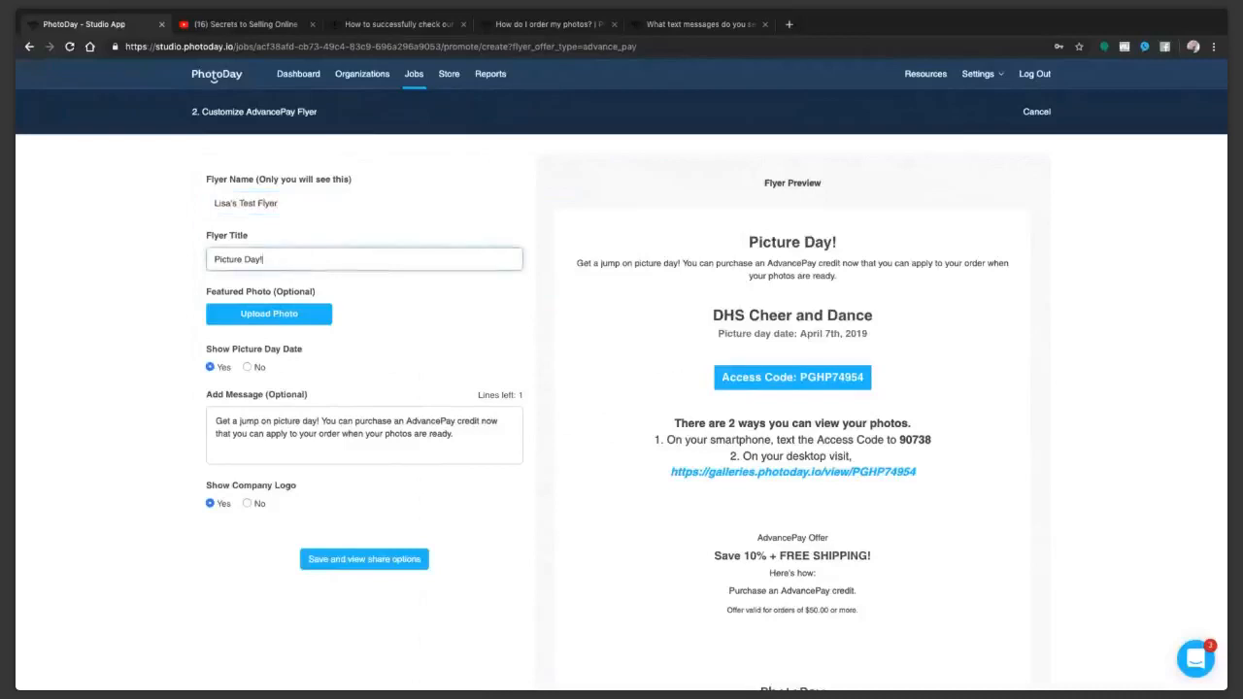
pyautogui.click(269, 314)
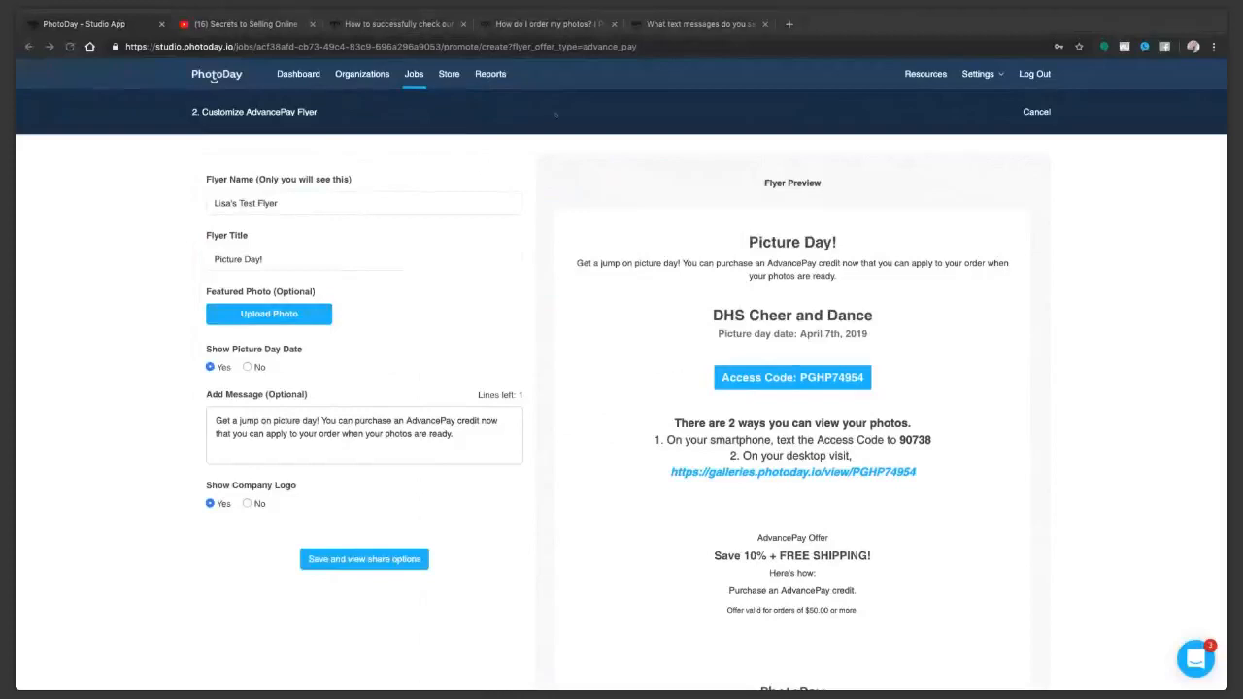
pyautogui.click(844, 275)
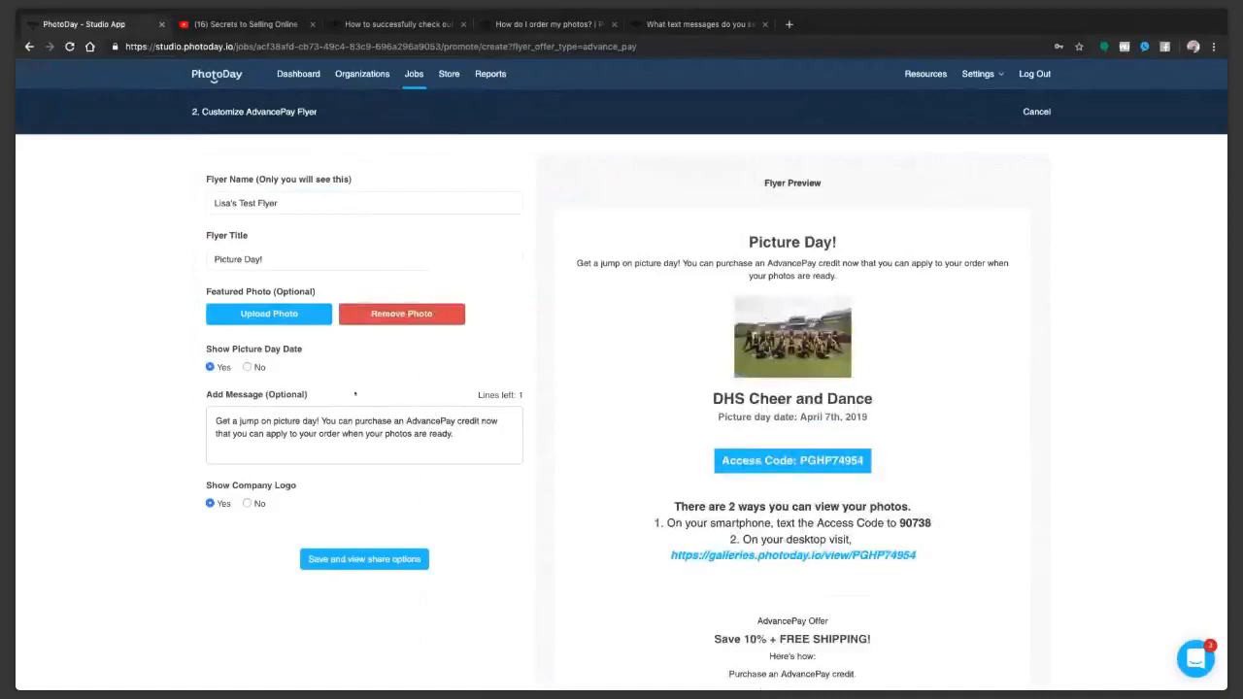
# Step: Hide the picture day date and keep the company logo shown on the flyer, saving it to view its share options
pyautogui.scroll(-1, 355, 393)
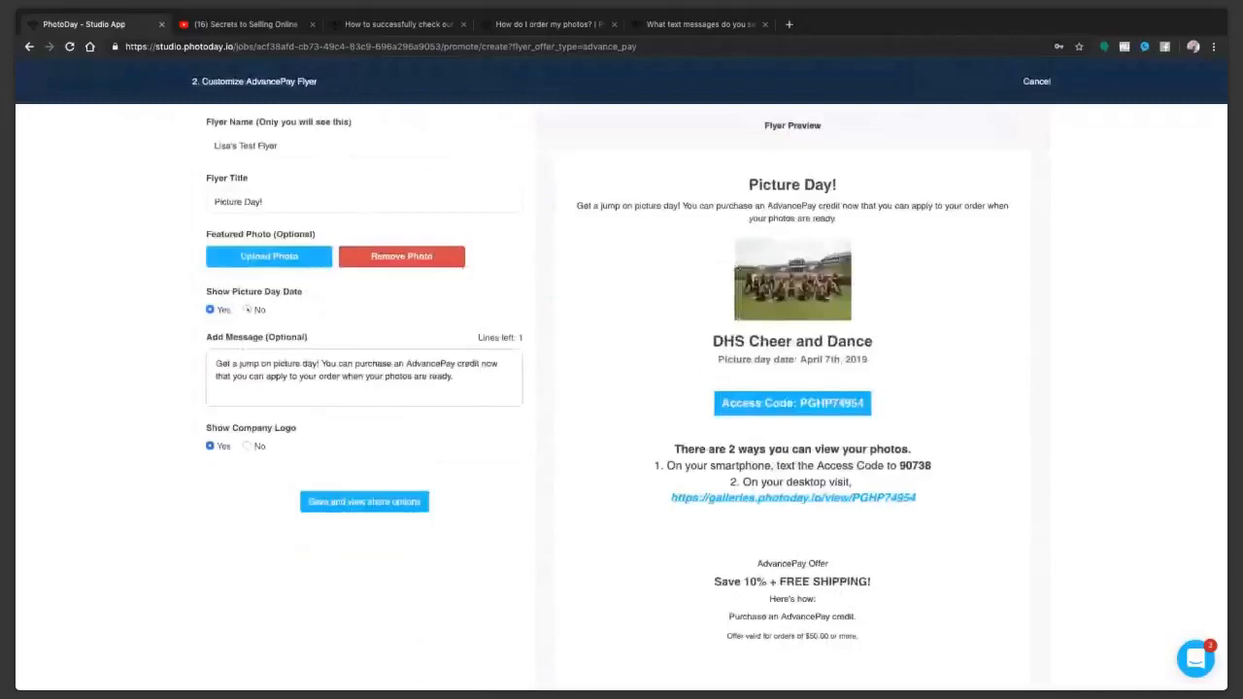
pyautogui.click(248, 308)
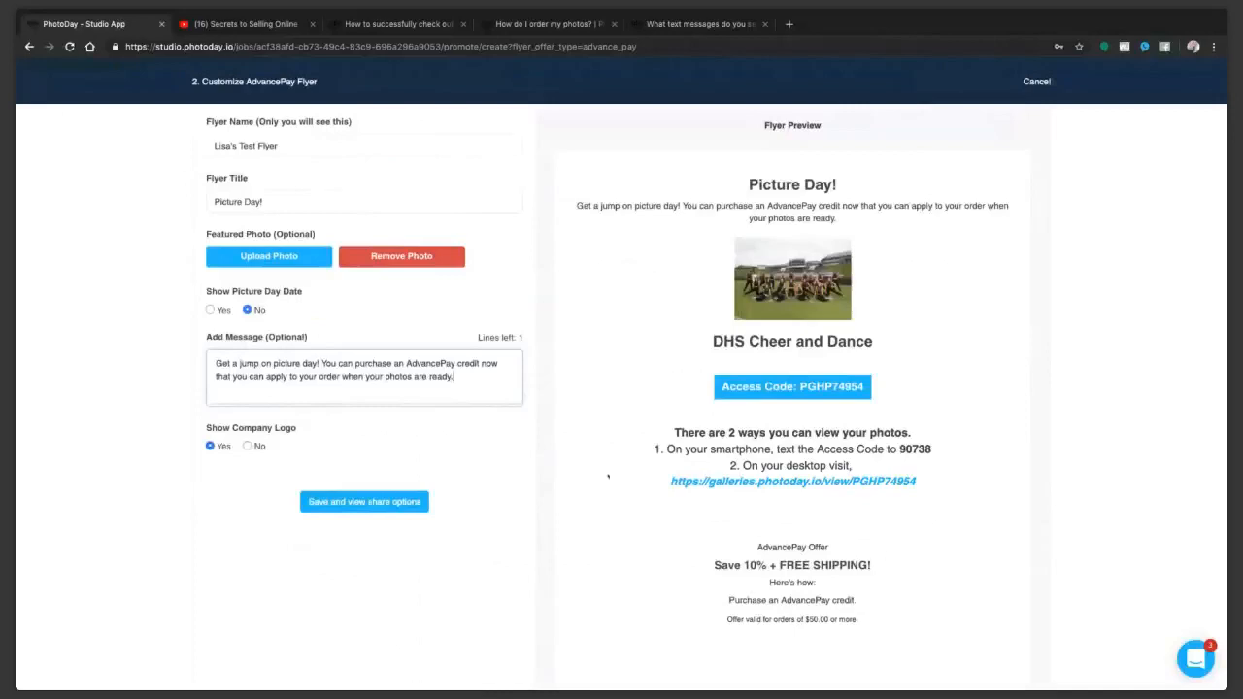
pyautogui.scroll(1, 608, 476)
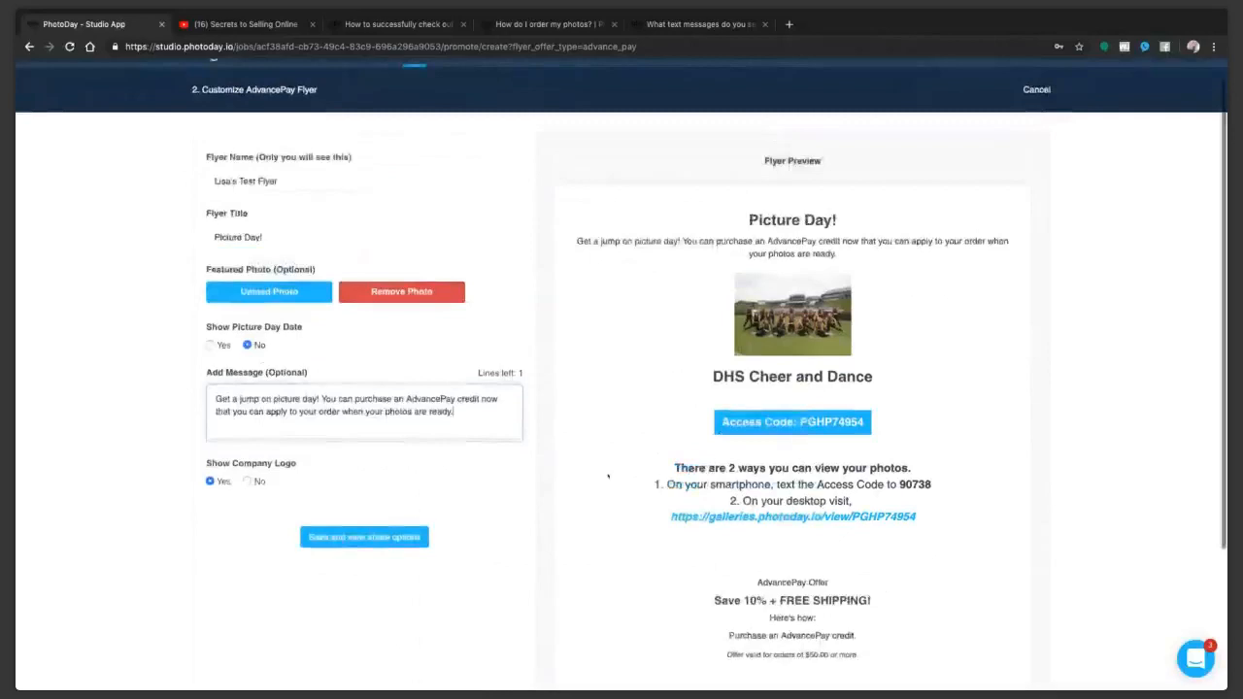
pyautogui.scroll(-2, 608, 475)
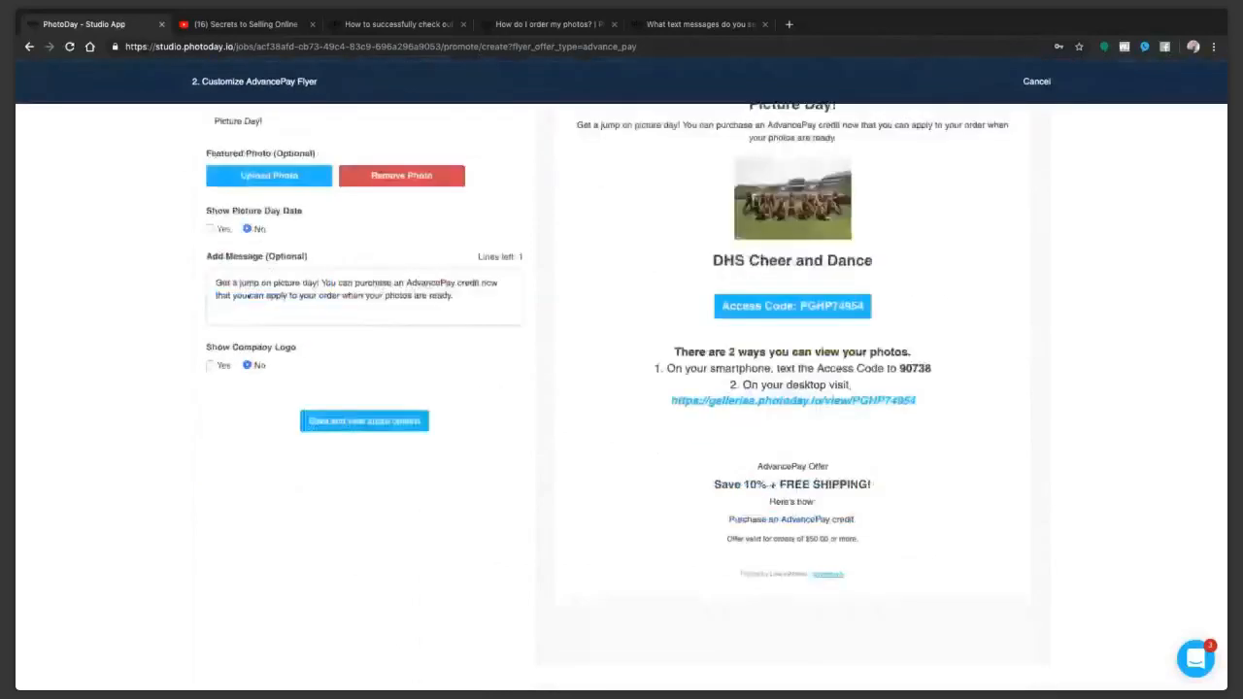
pyautogui.click(210, 365)
pyautogui.scroll(-2, 209, 367)
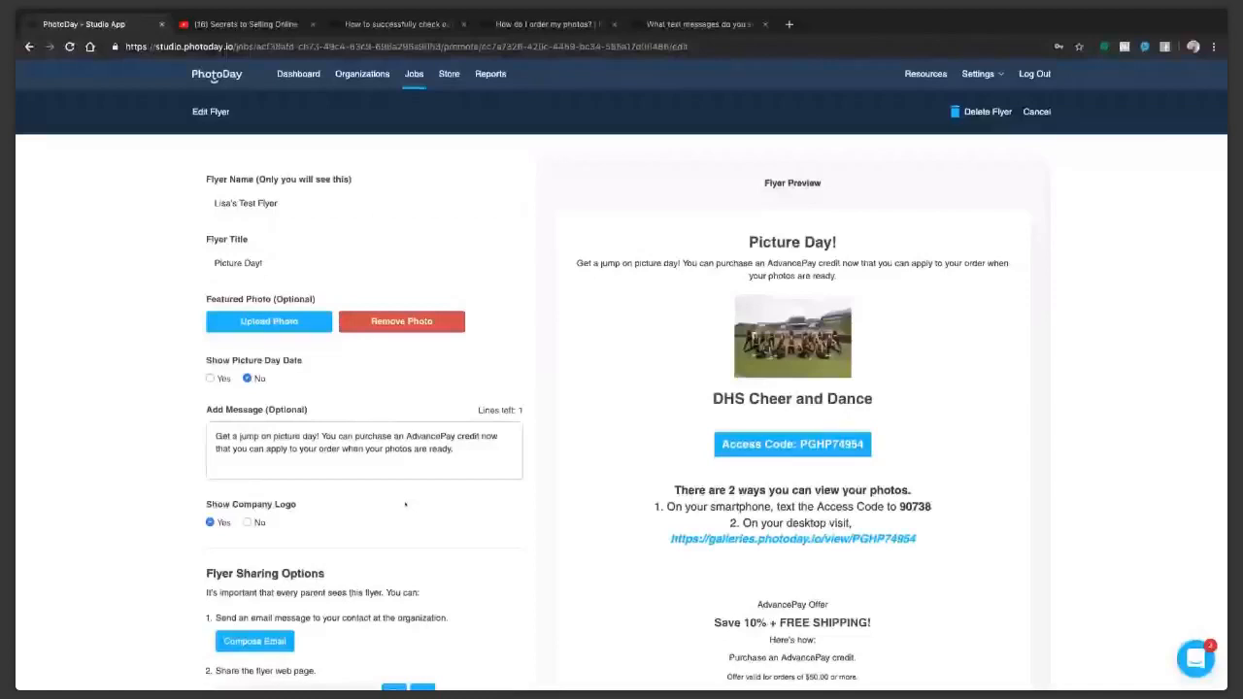
# Step: Copy the flyer's web page URL from its sharing options
pyautogui.scroll(-1, 532, 516)
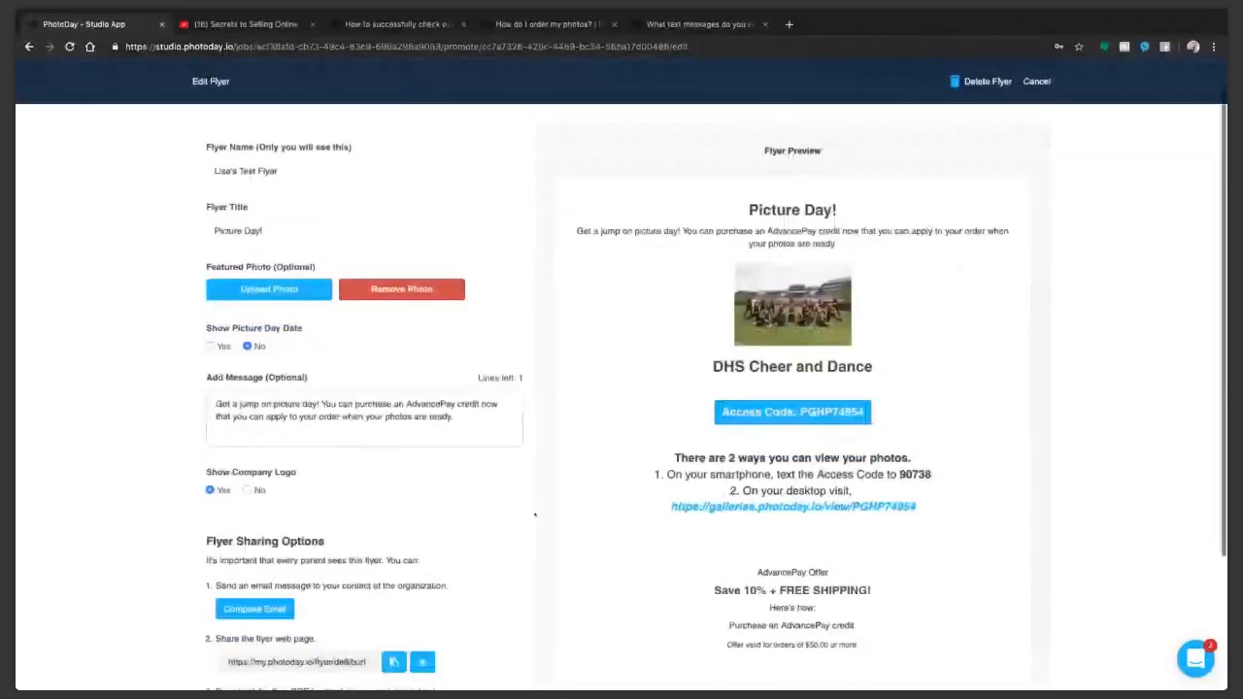
pyautogui.scroll(-3, 534, 515)
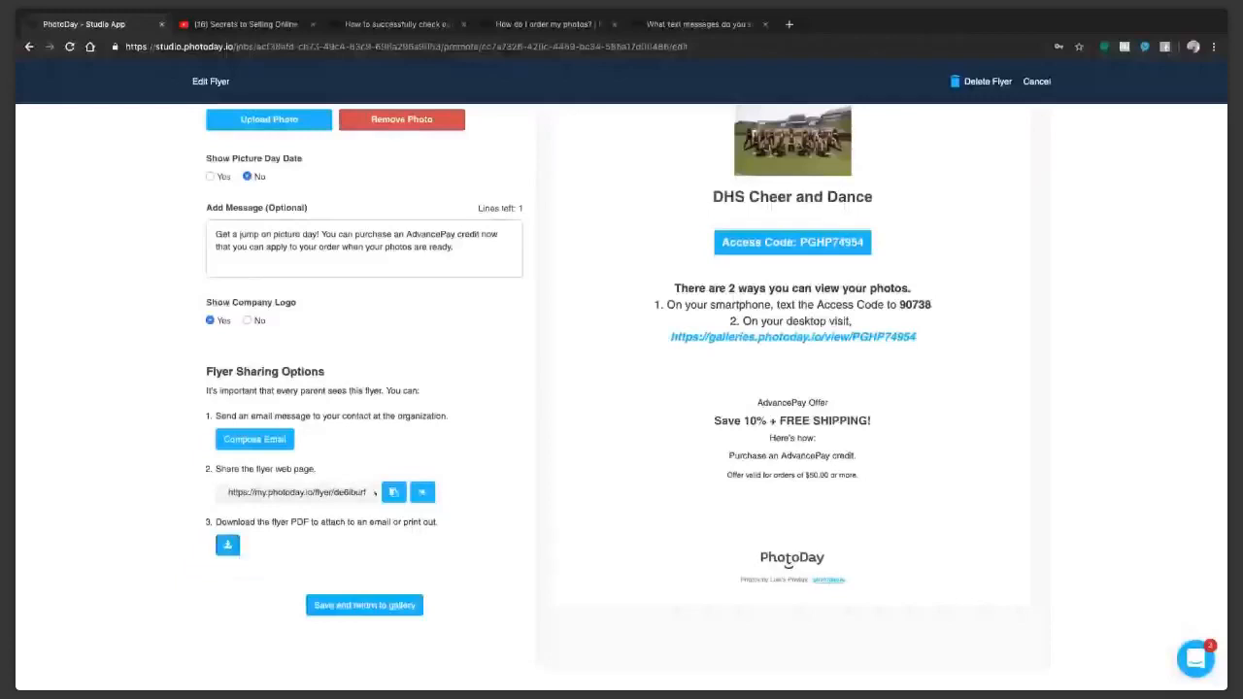
pyautogui.click(394, 492)
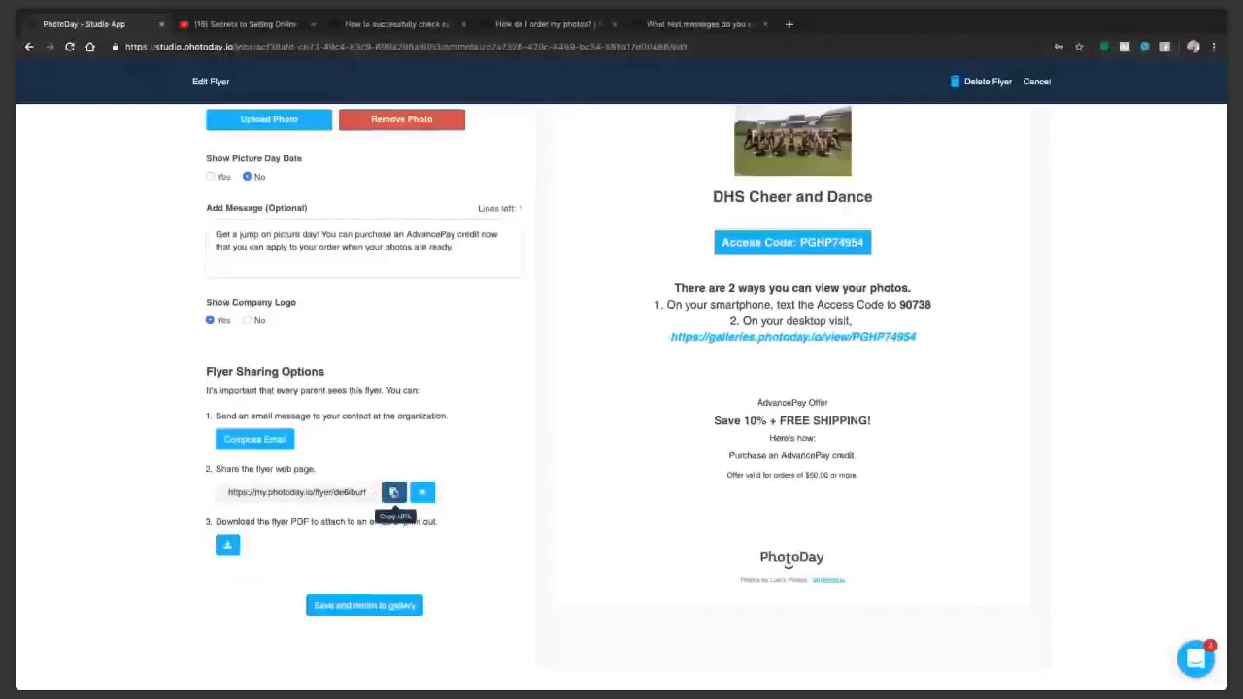
pyautogui.click(393, 492)
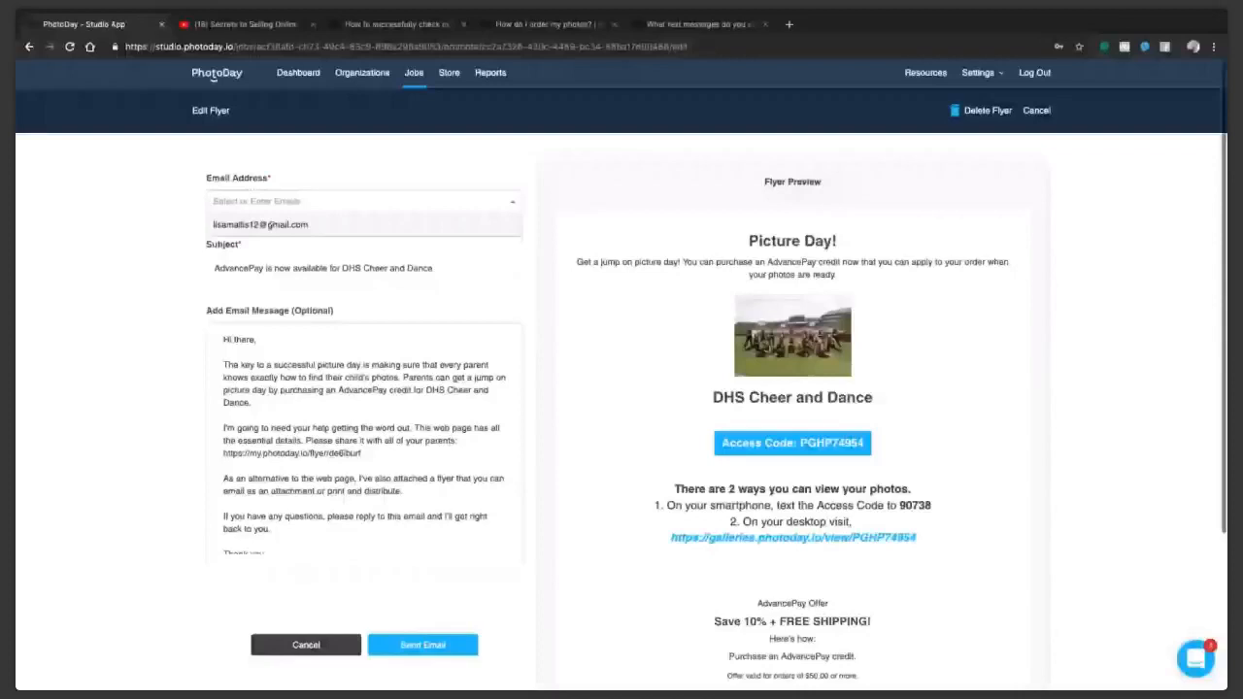
# Step: Address the flyer email to the organization contact's e-mail, review the prepared message, and leave without sending it
pyautogui.click(277, 225)
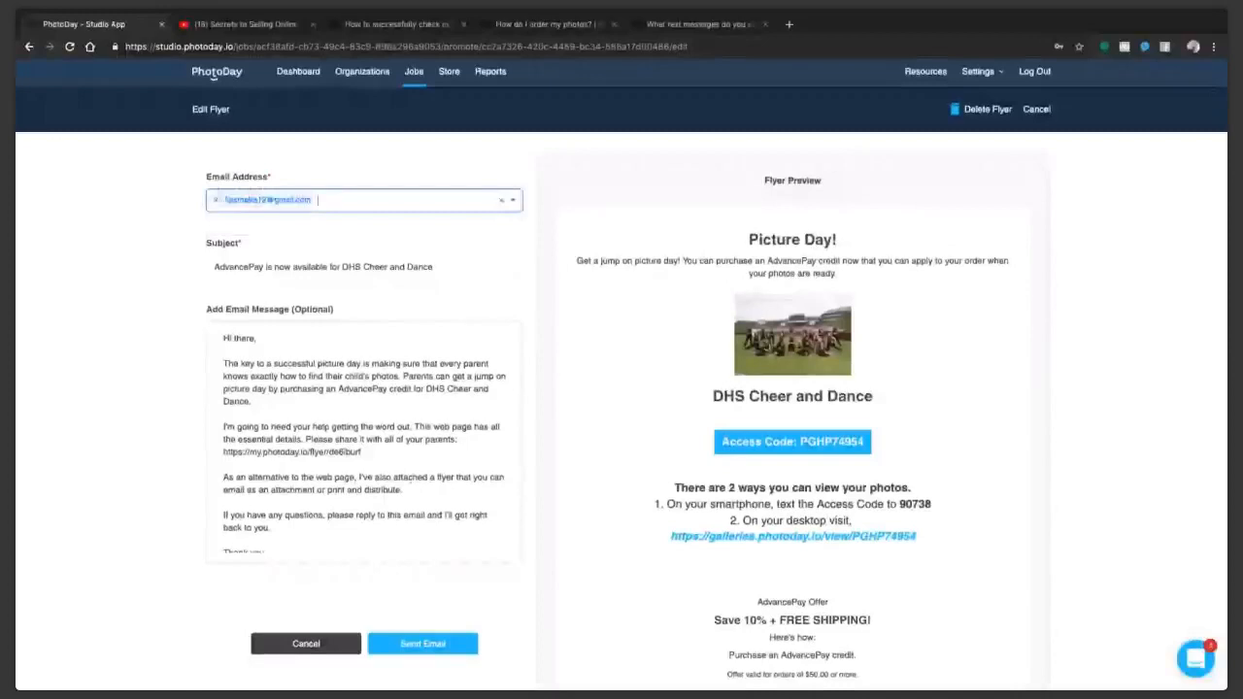
pyautogui.moveTo(396, 453); pyautogui.dragTo(241, 363)
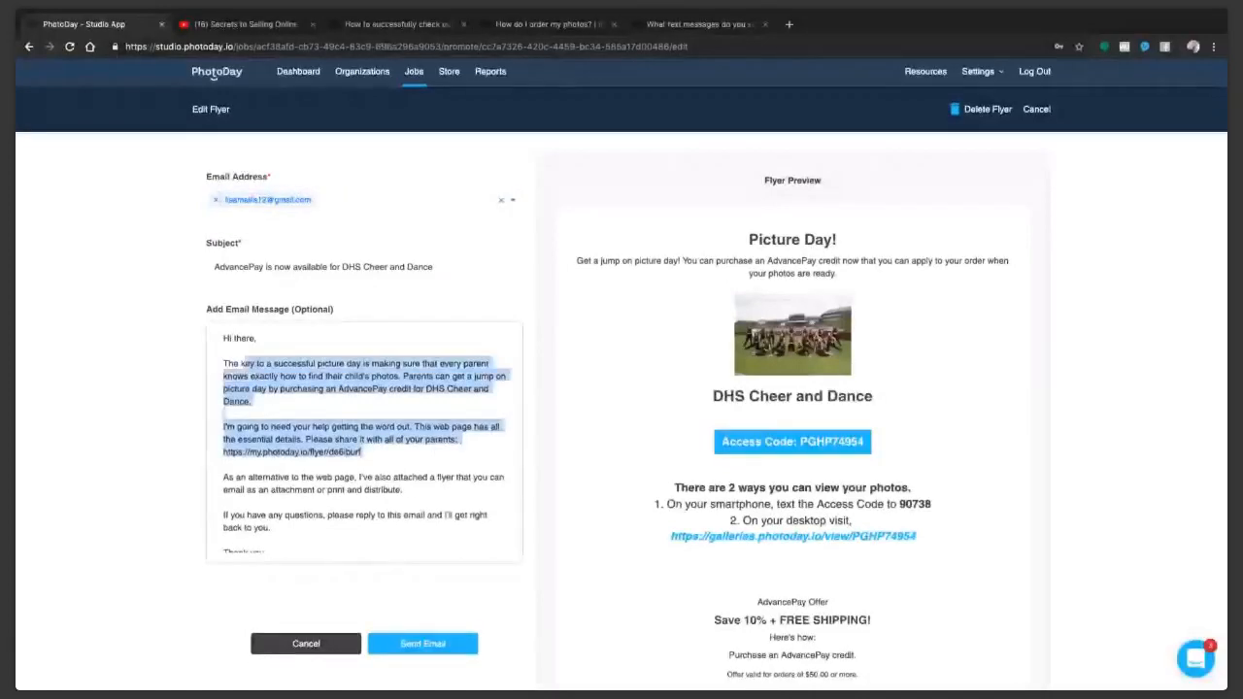
pyautogui.click(343, 427)
pyautogui.scroll(-2, 391, 499)
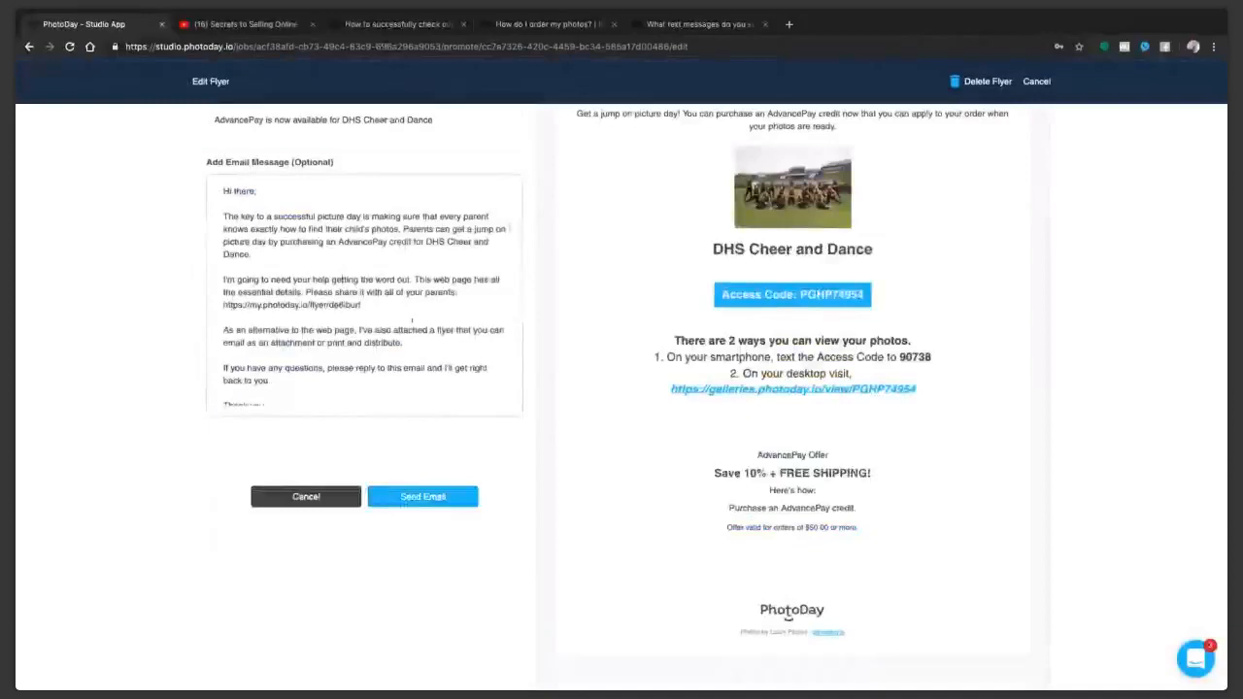
pyautogui.scroll(3, 411, 321)
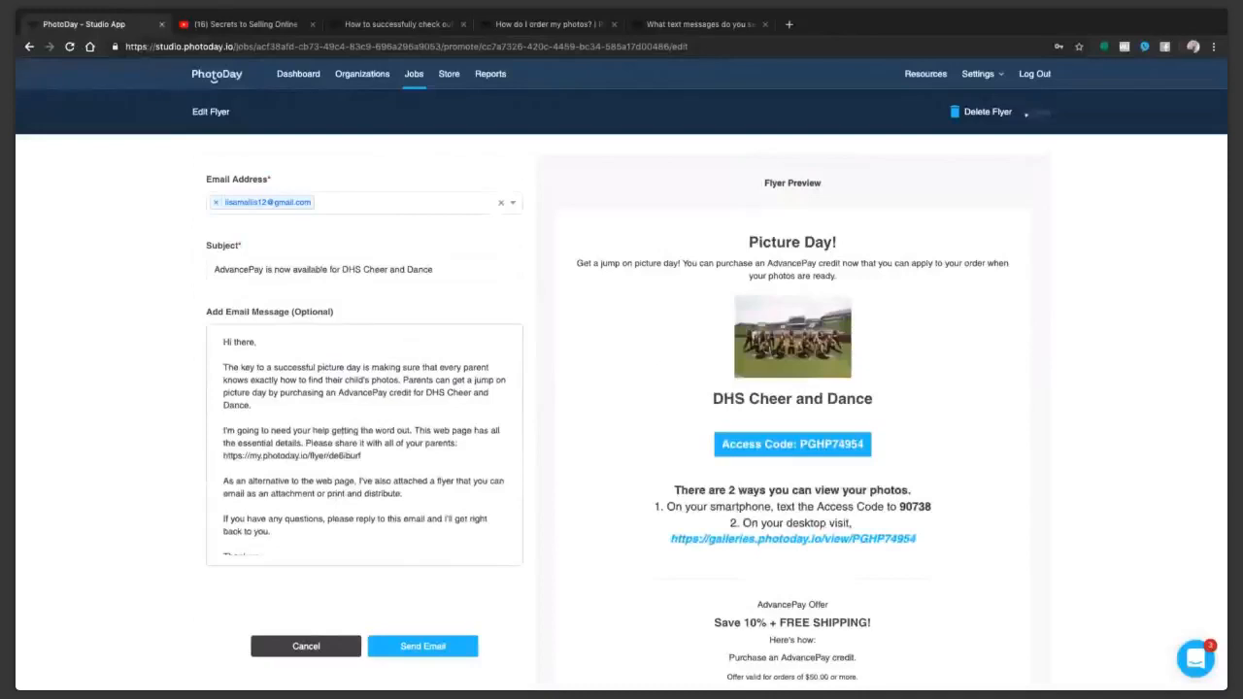
pyautogui.click(1027, 112)
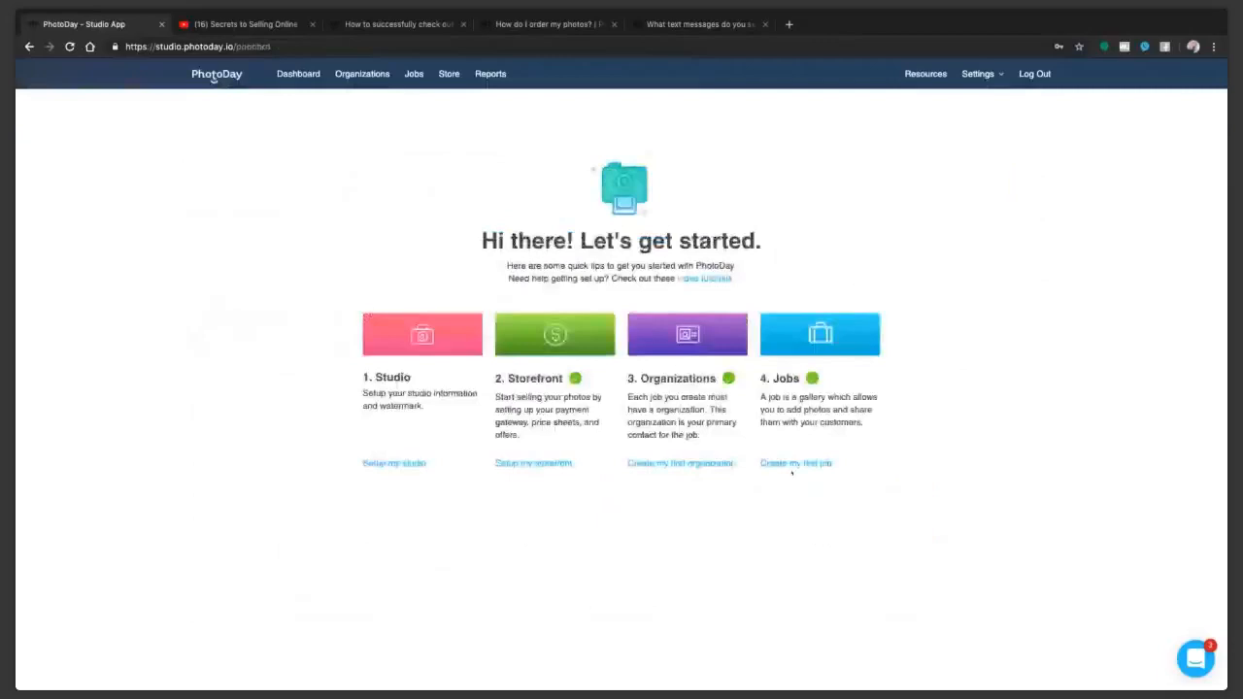
# Step: Open the DHS Cheer and Dance job and upload the eight NHS cheer and dance JPG photos to its gallery
pyautogui.click(795, 462)
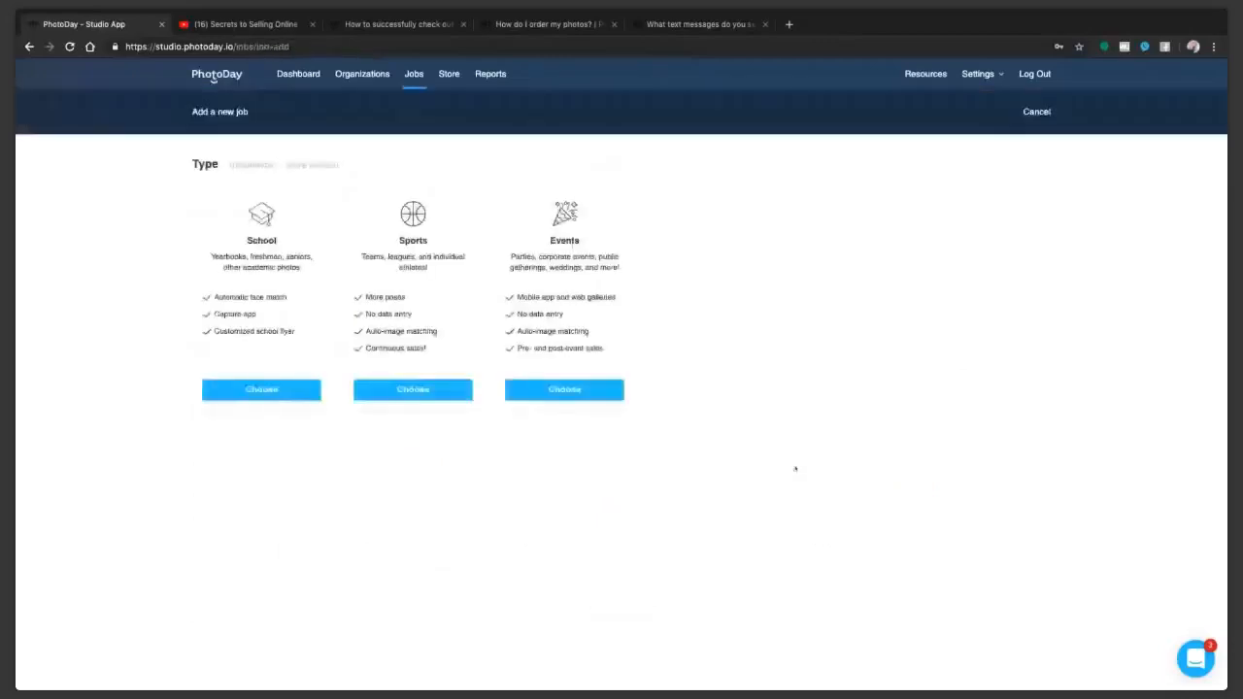
pyautogui.click(410, 75)
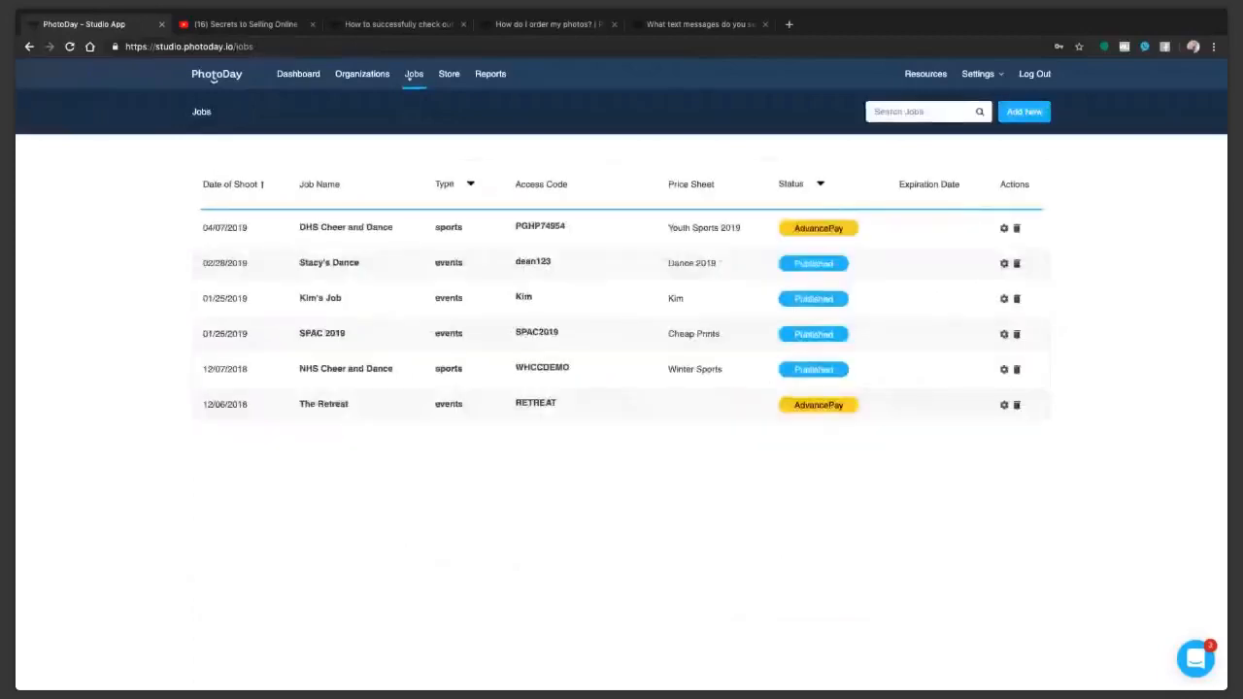
pyautogui.click(342, 229)
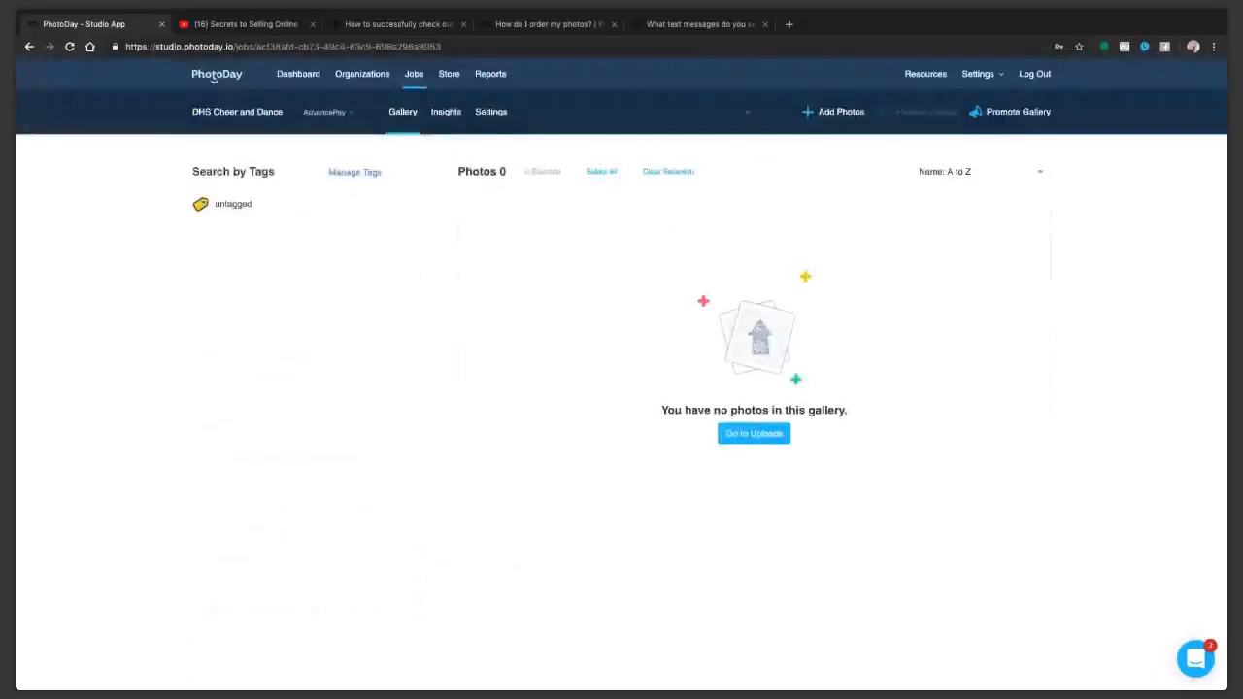
pyautogui.click(753, 433)
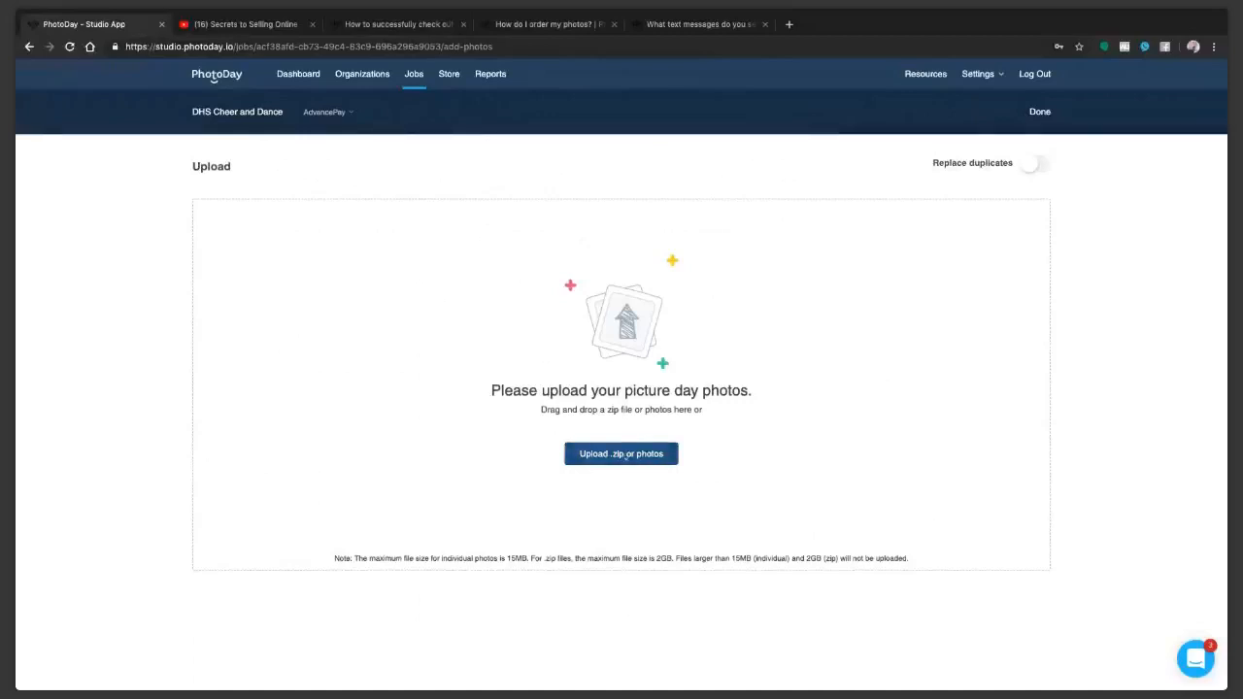
pyautogui.click(626, 455)
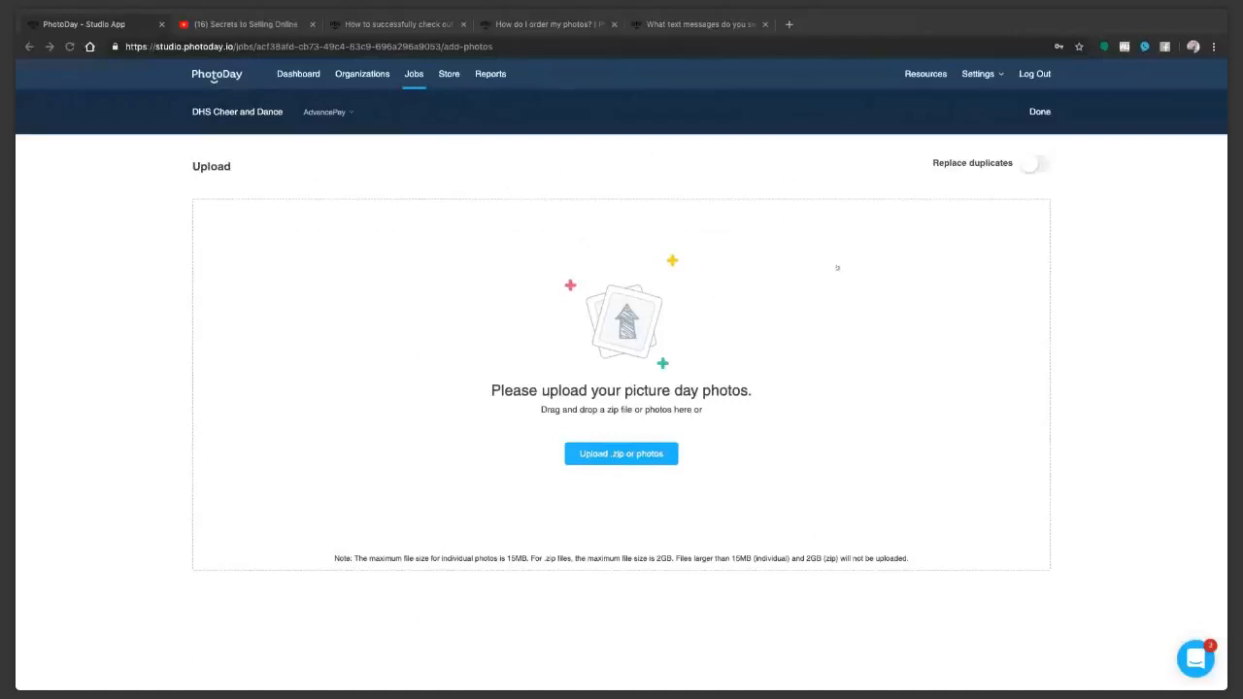
pyautogui.click(631, 455)
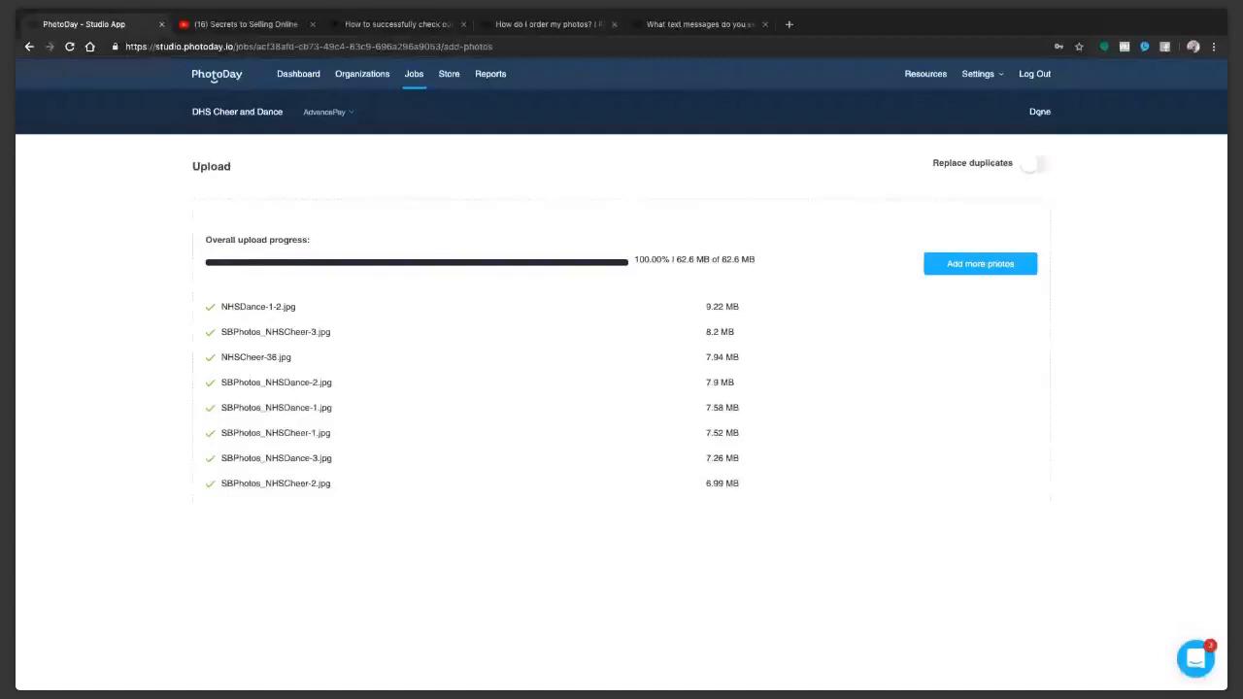
# Step: Finish the photo upload and filter the job's gallery by the dance tag, and separately by the cheer tag
pyautogui.click(1039, 112)
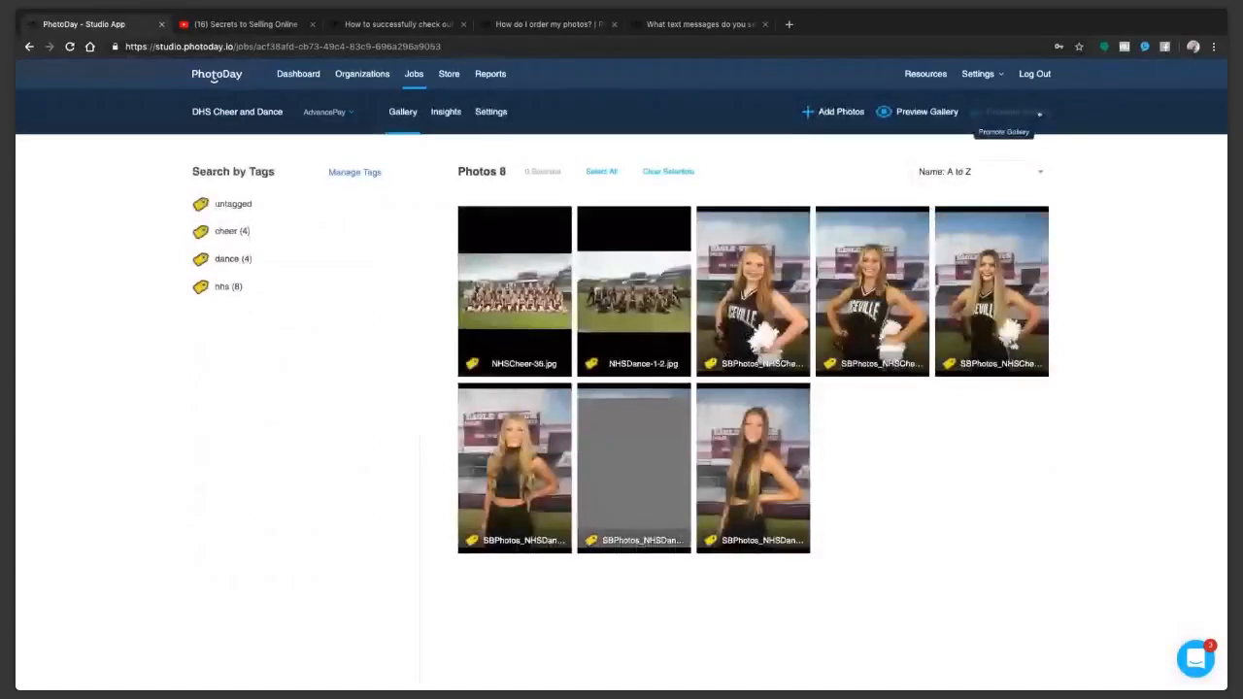
pyautogui.click(1039, 113)
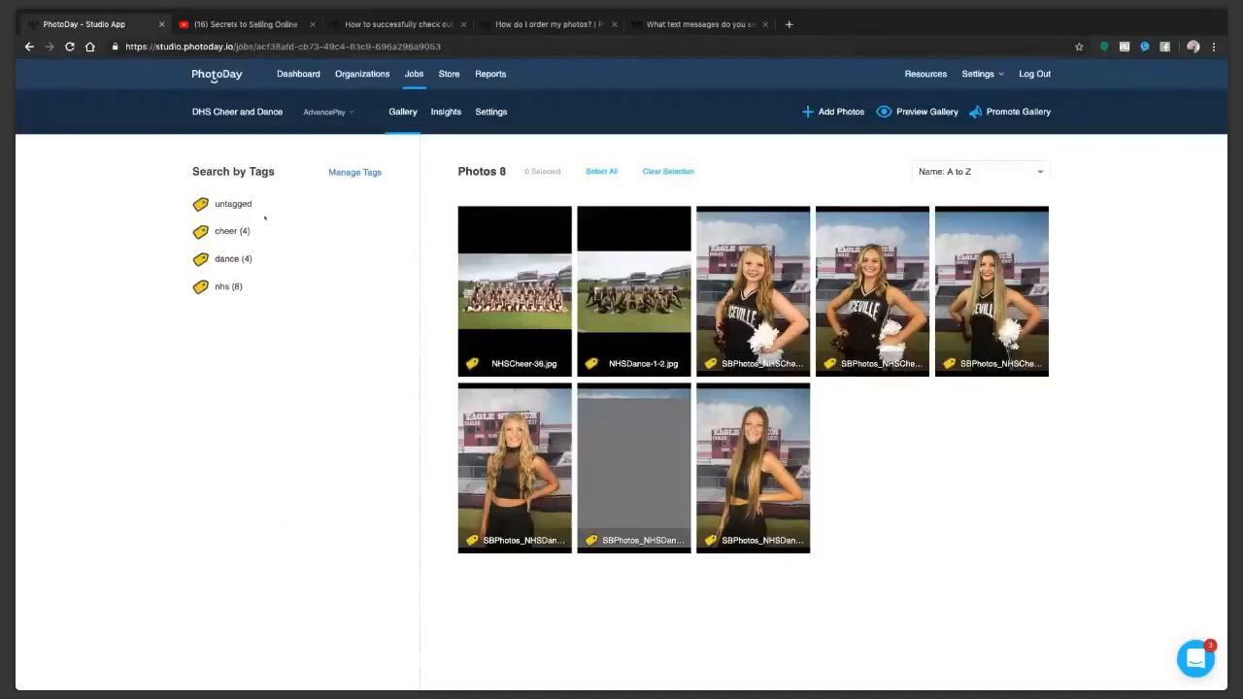
pyautogui.click(215, 232)
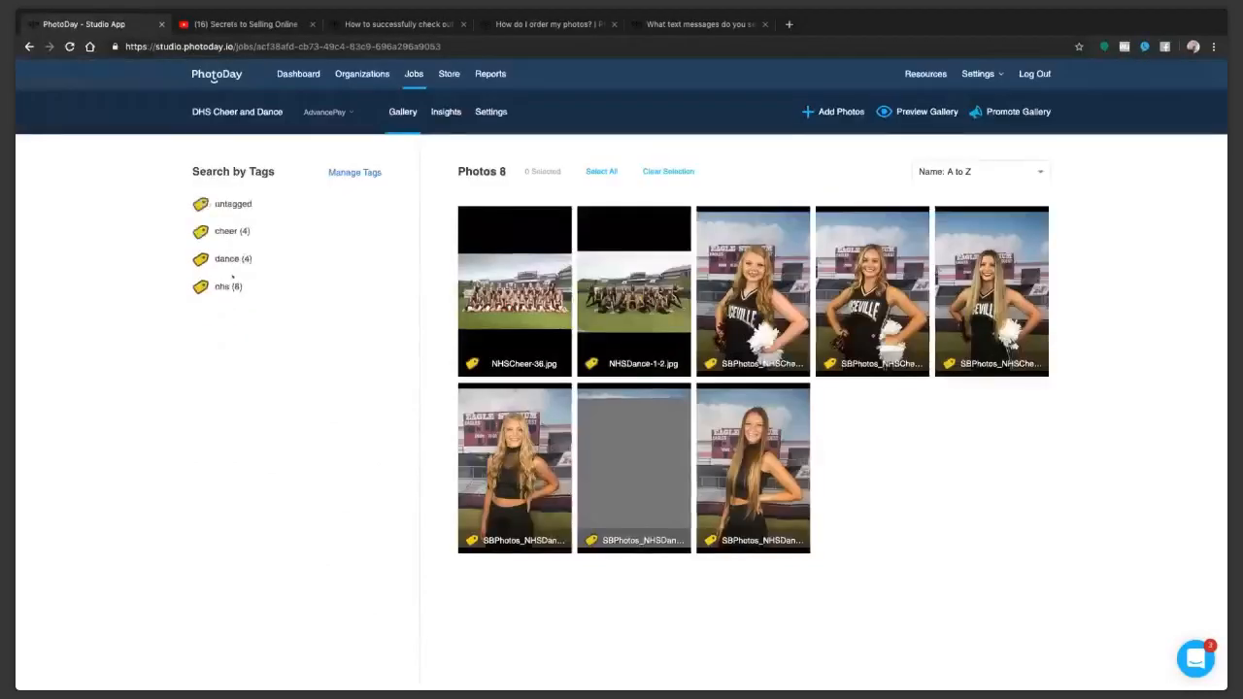
pyautogui.click(232, 263)
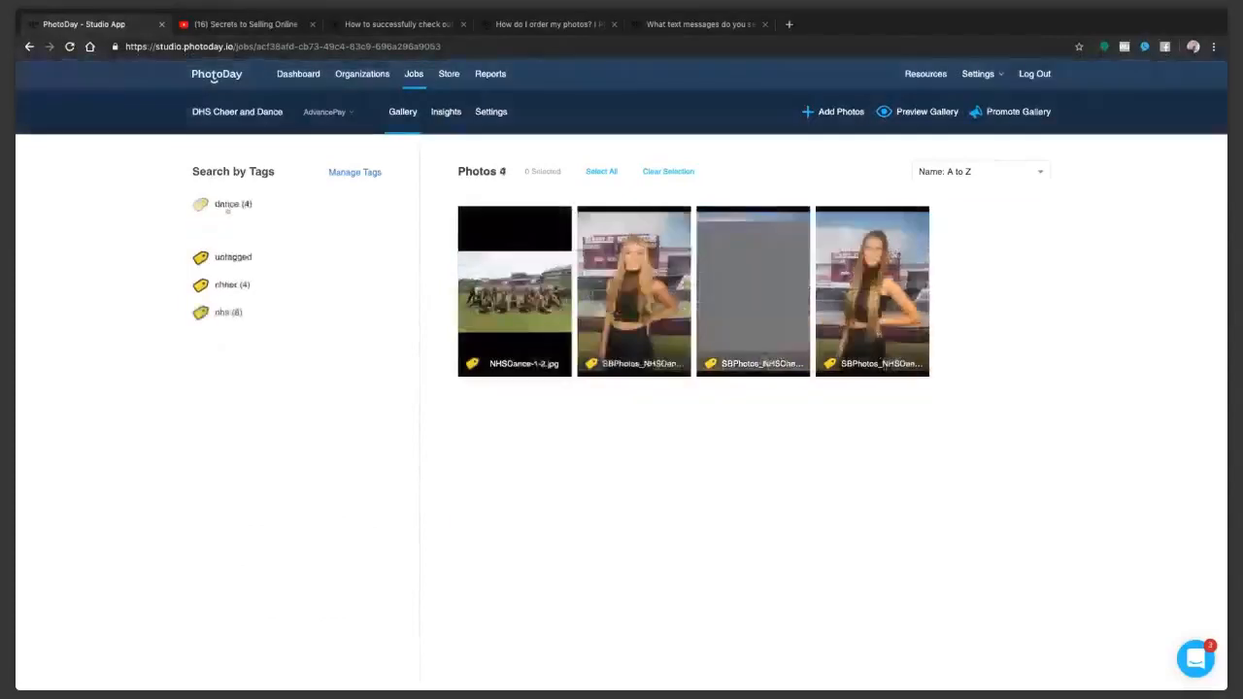
pyautogui.click(228, 206)
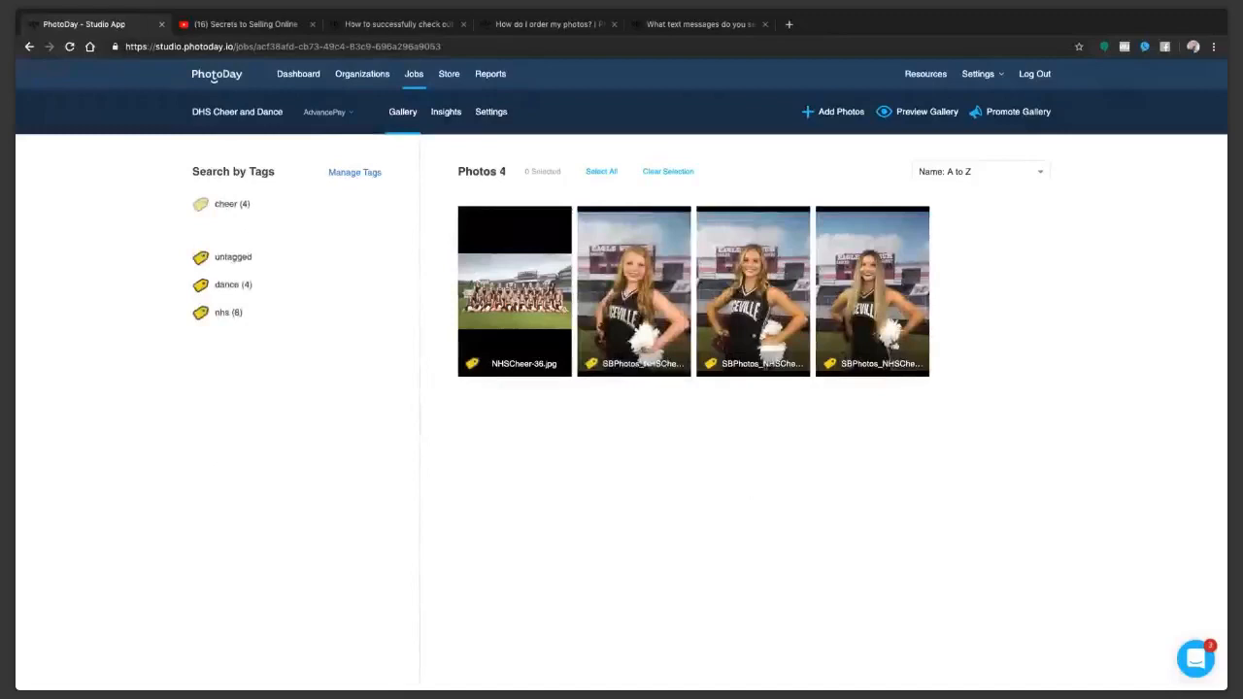
# Step: Select an individual cheer photo to show its tagging tool, and delete the dance photo with the blank grey thumbnail
pyautogui.click(635, 315)
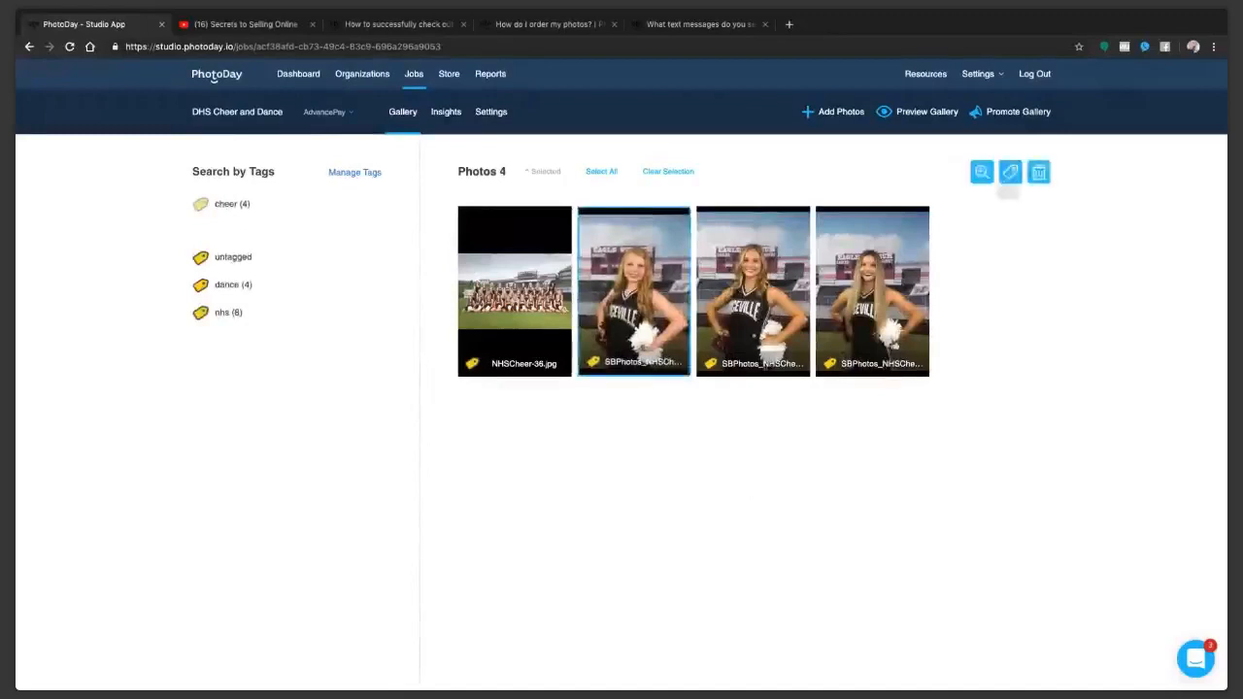
pyautogui.click(1010, 172)
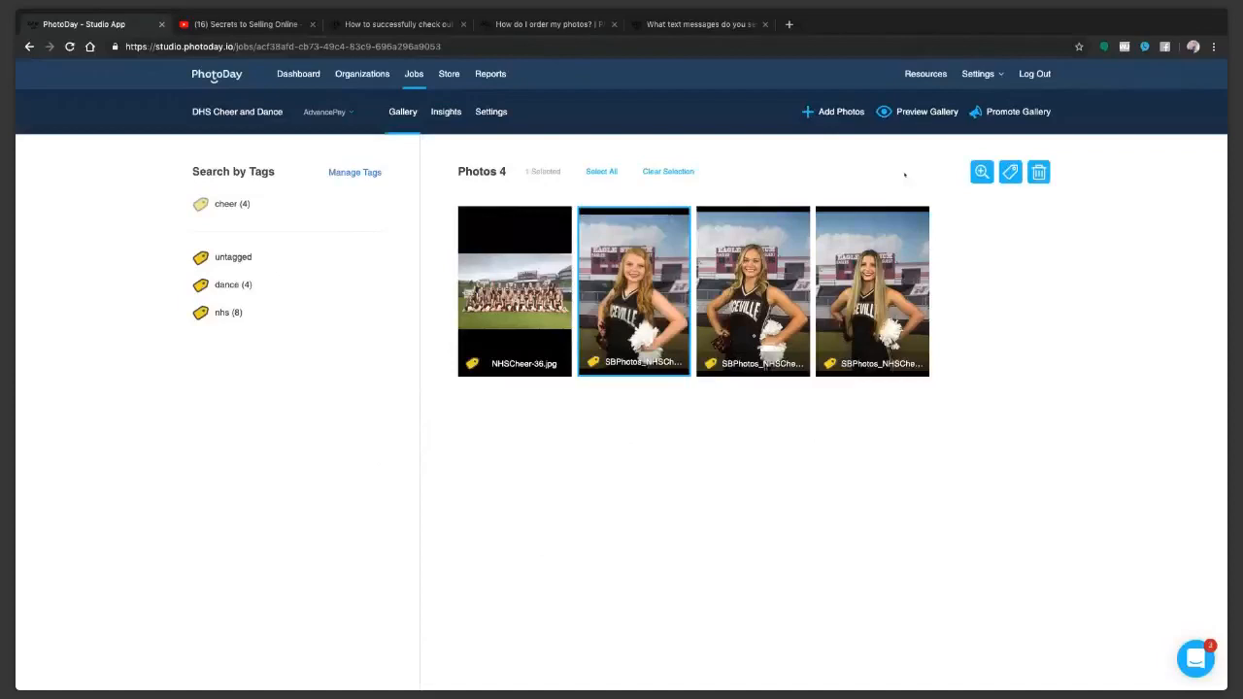
pyautogui.click(872, 292)
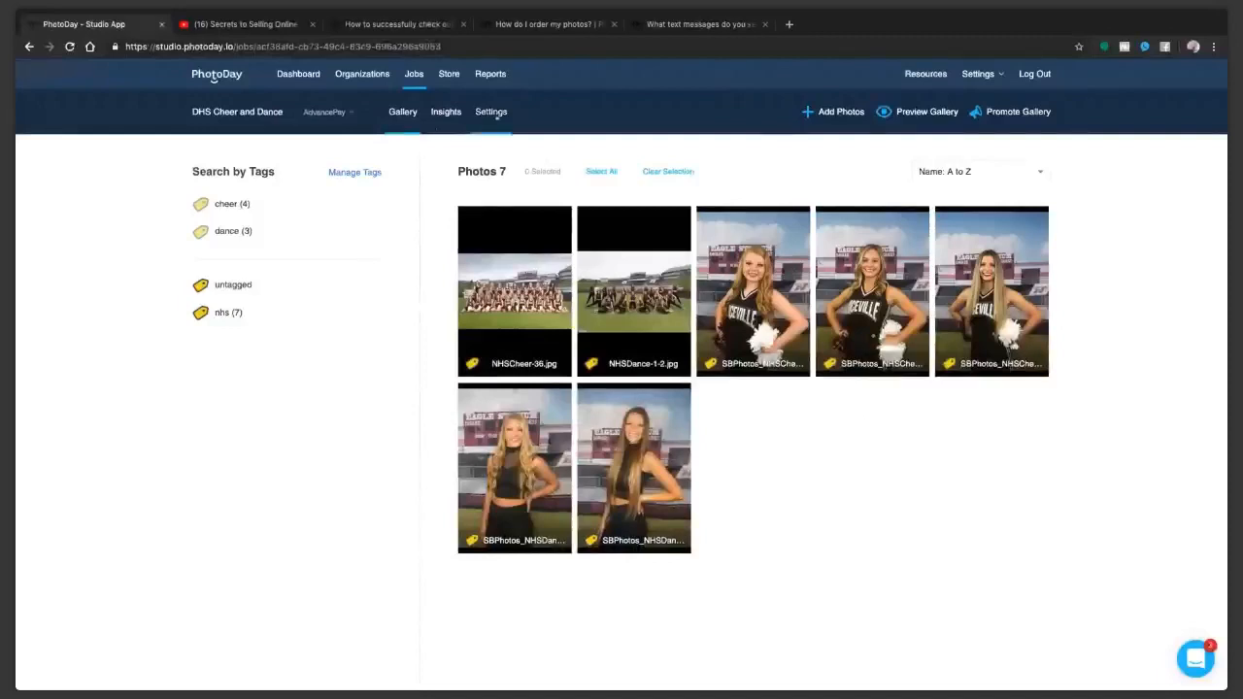
# Step: Change the DHS Cheer and Dance gallery status to Published and confirm publishing the gallery
pyautogui.click(493, 112)
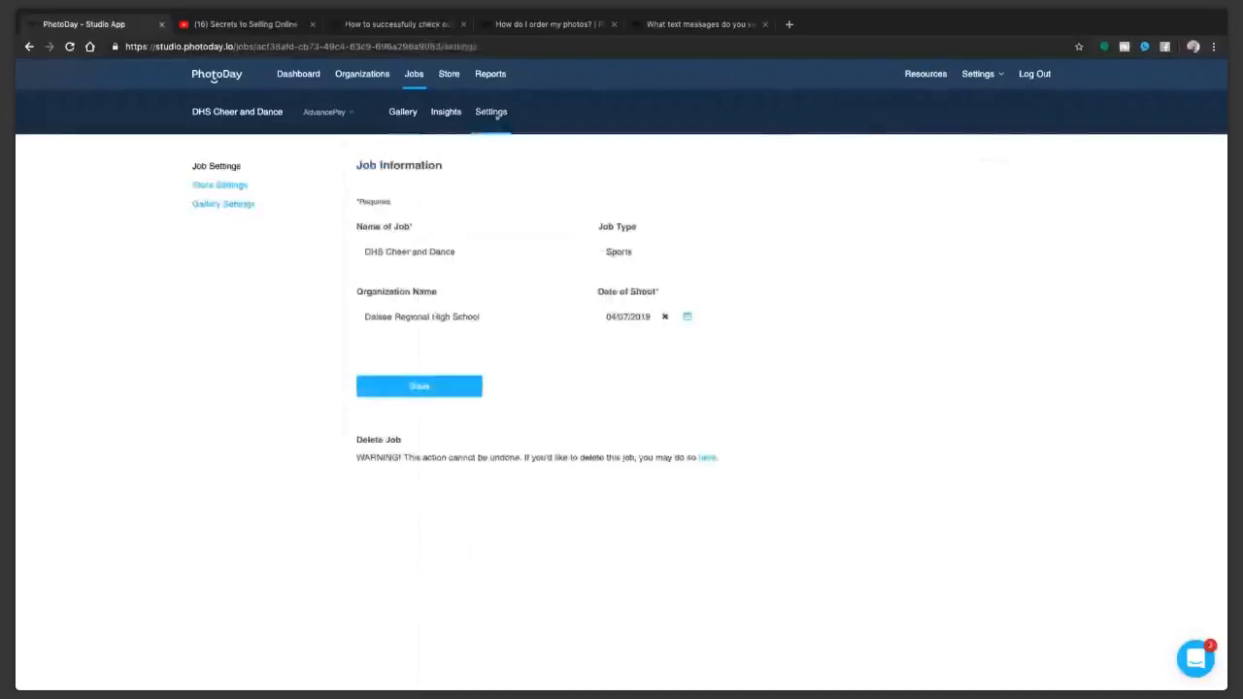
pyautogui.click(222, 205)
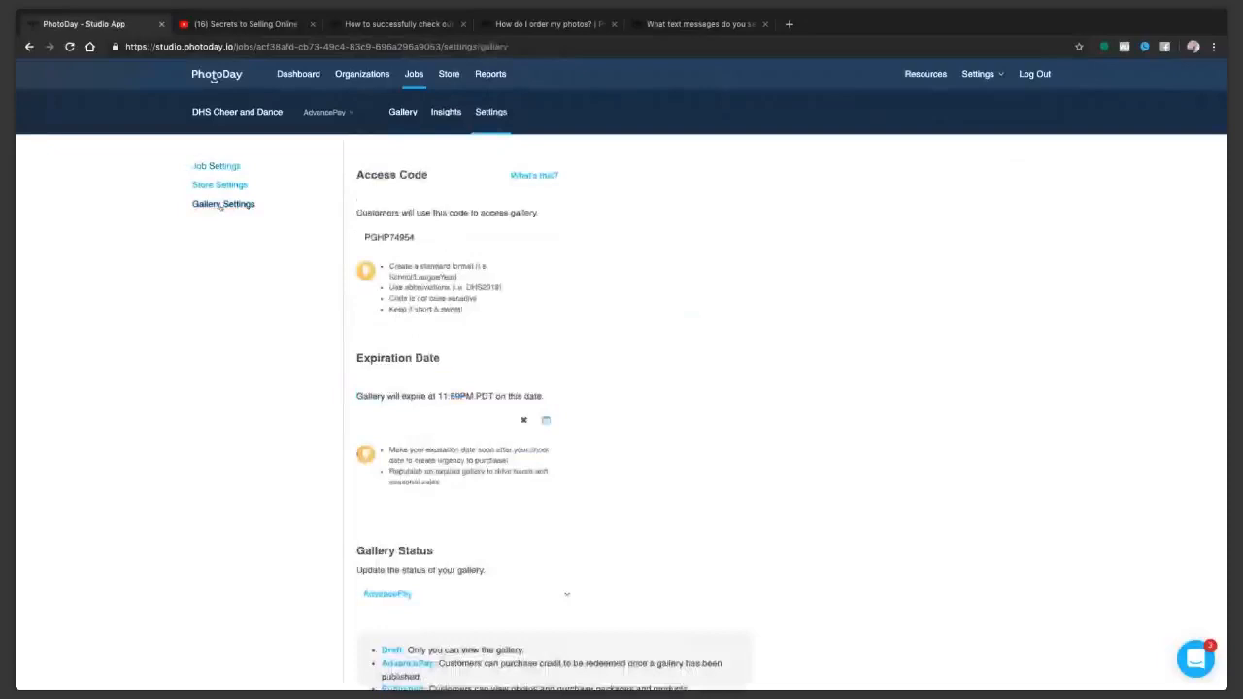
pyautogui.scroll(-3, 223, 205)
pyautogui.click(389, 368)
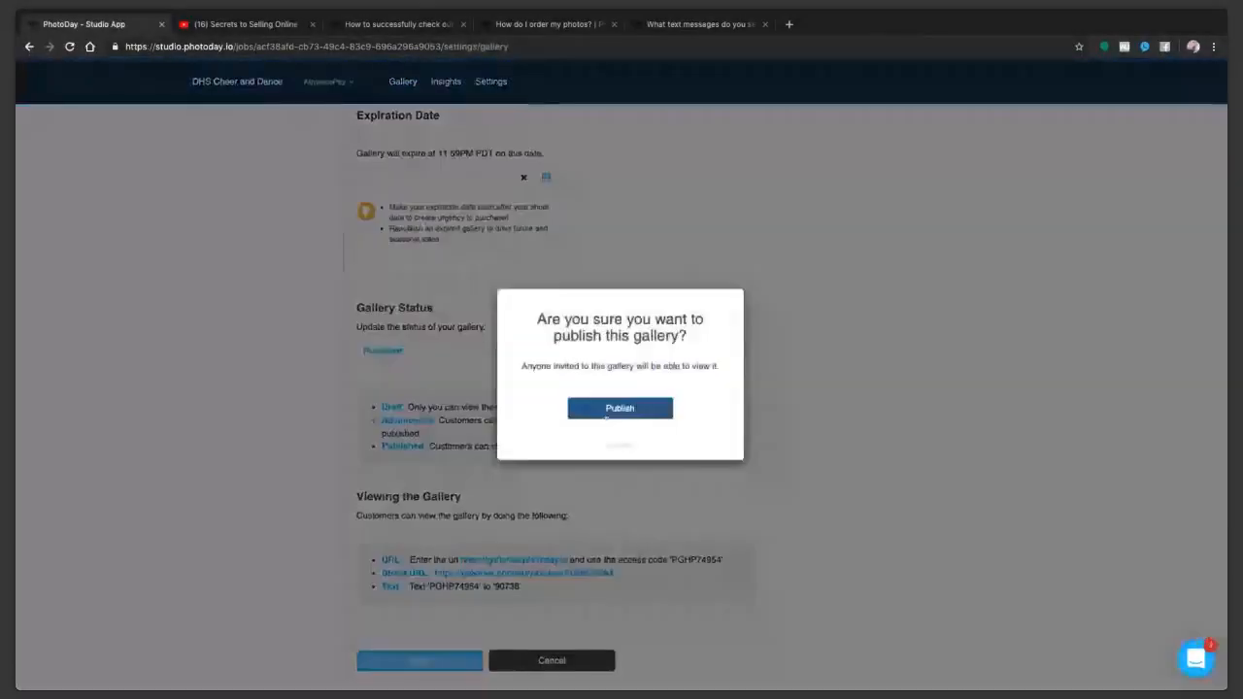
pyautogui.click(607, 417)
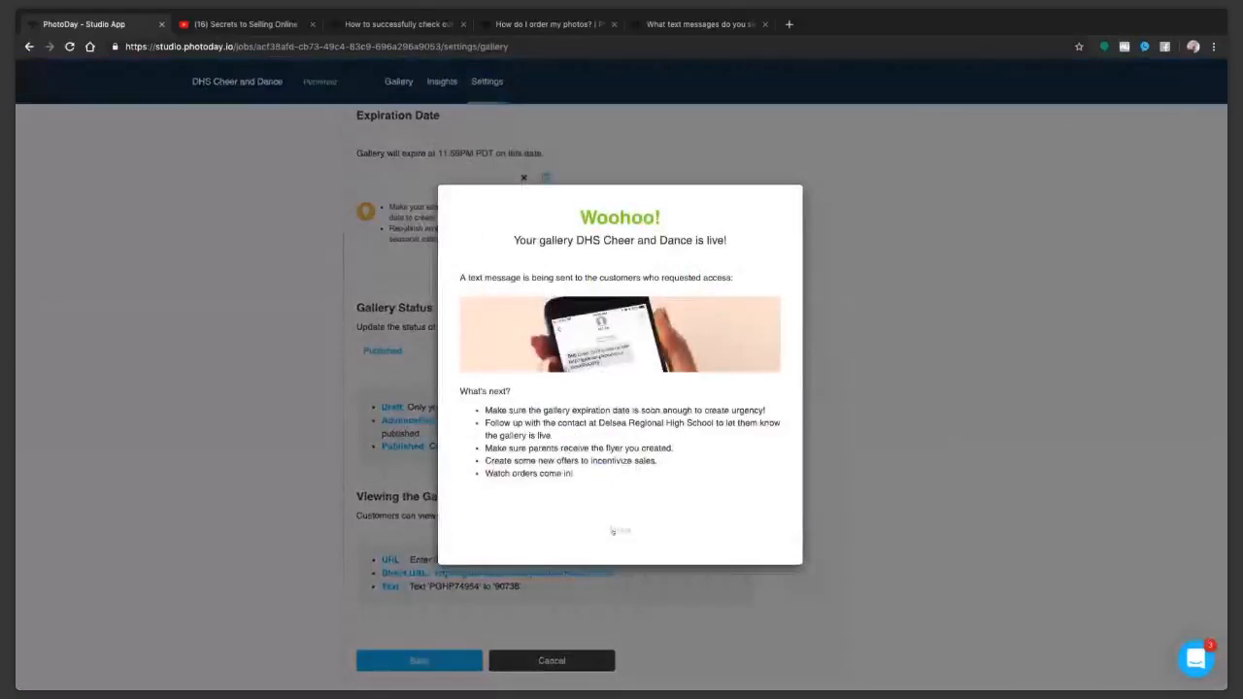
pyautogui.click(618, 530)
pyautogui.scroll(3, 718, 309)
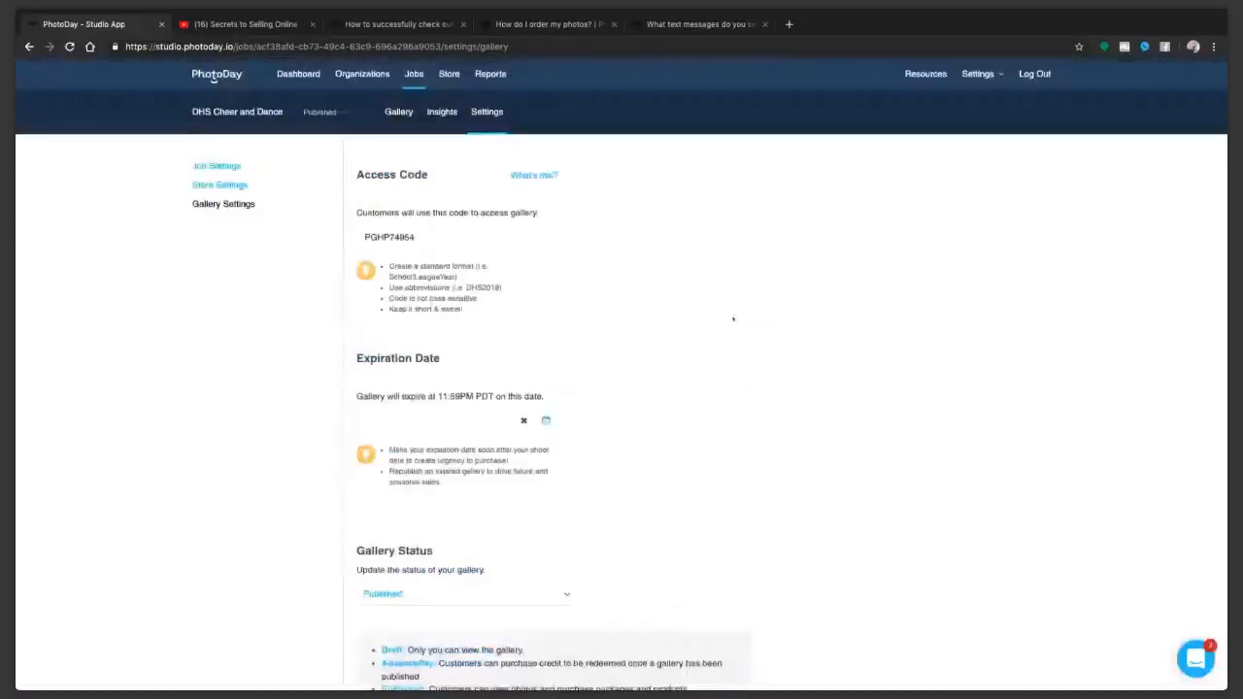
# Step: Open the studio resources and examine the Sales Kit's A New Picture Day and Powered by PhotoDay videos
pyautogui.click(298, 75)
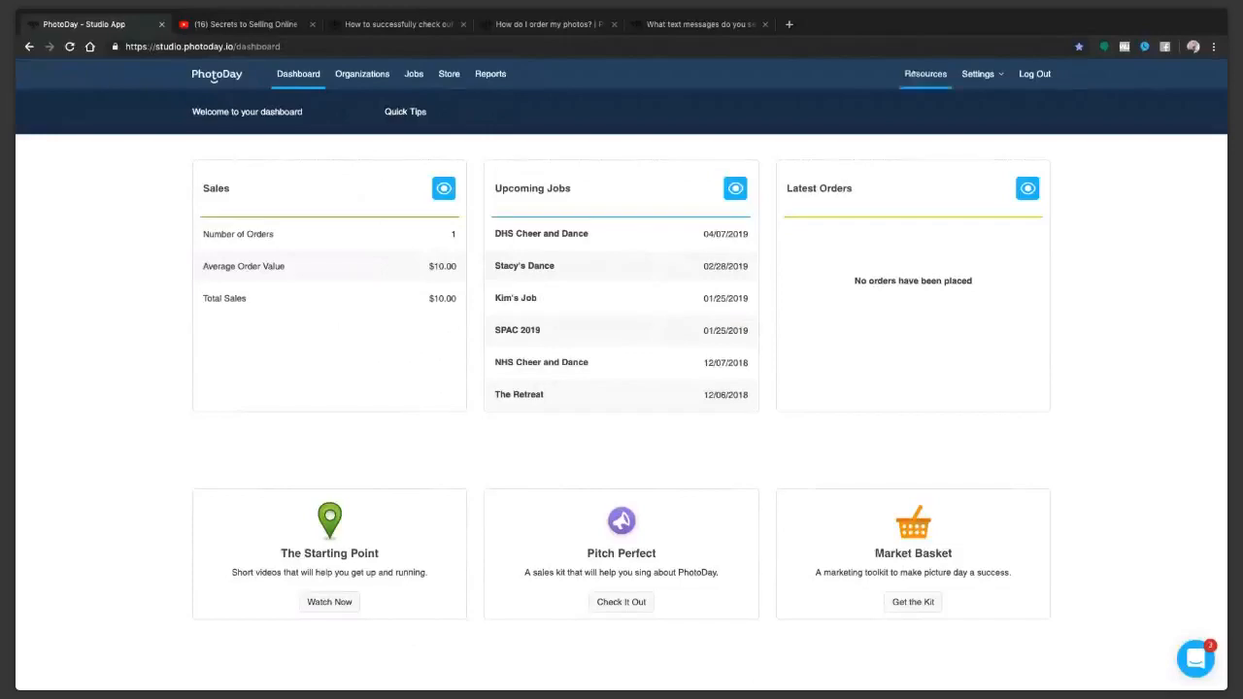
pyautogui.click(925, 73)
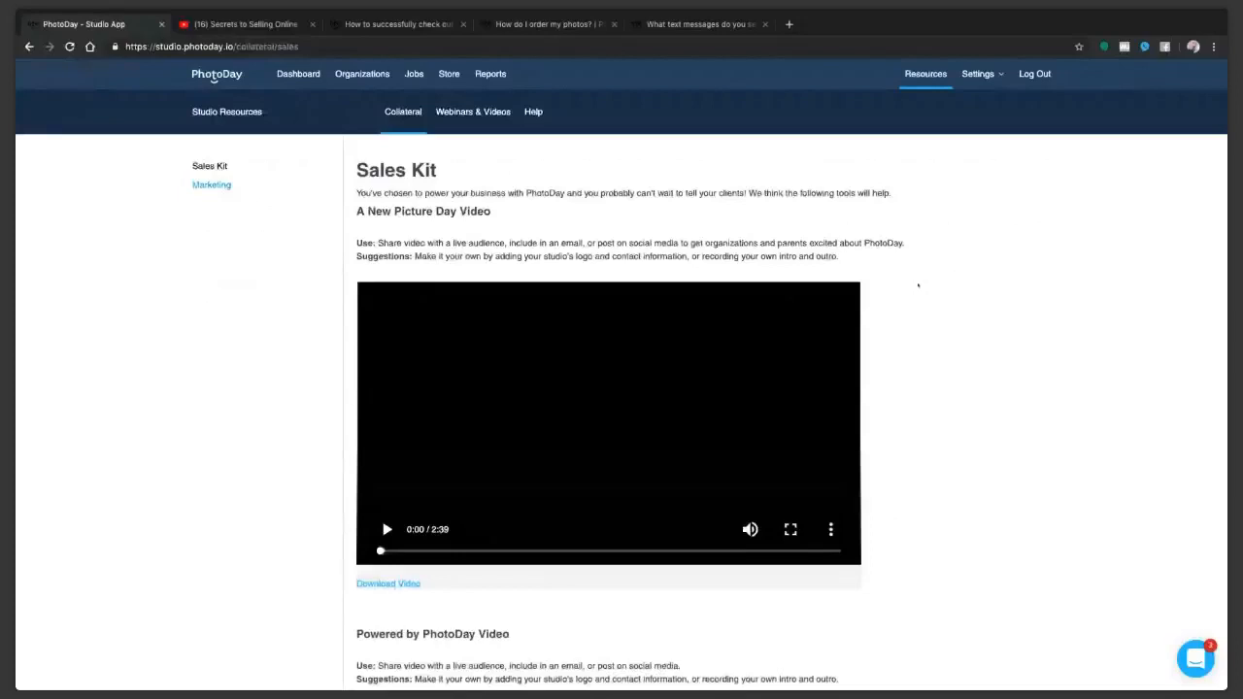
pyautogui.scroll(-1, 908, 359)
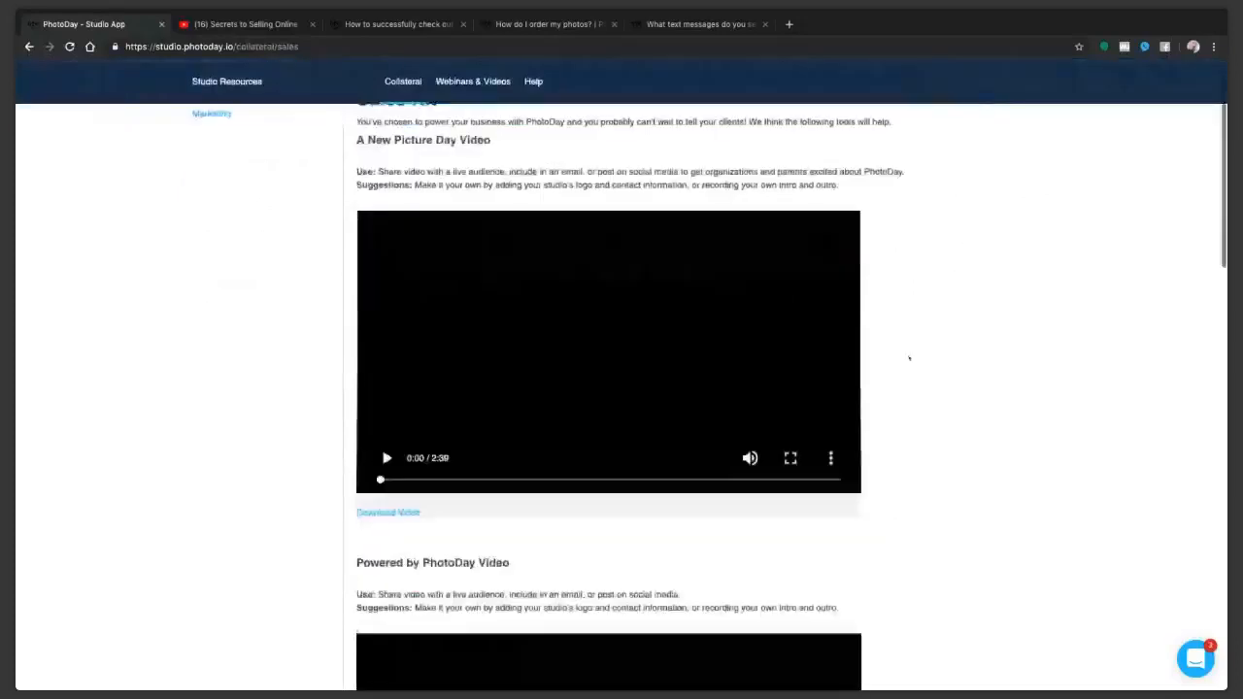
pyautogui.scroll(-3, 908, 358)
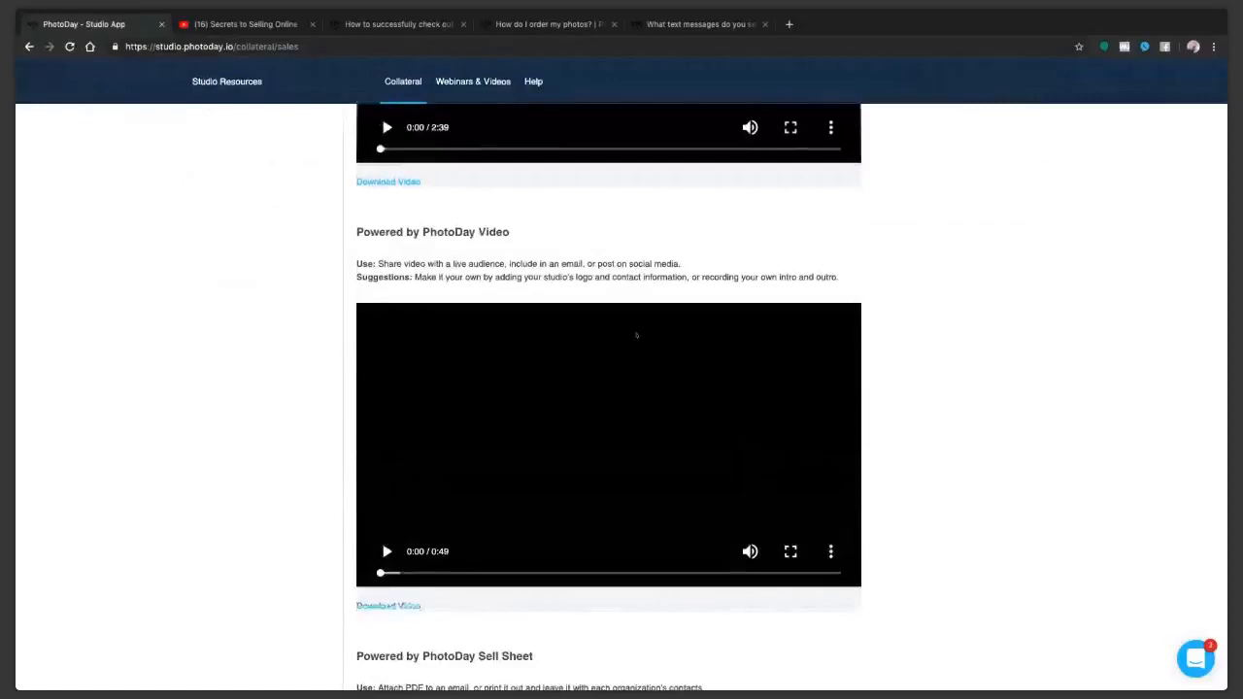
pyautogui.scroll(2, 636, 335)
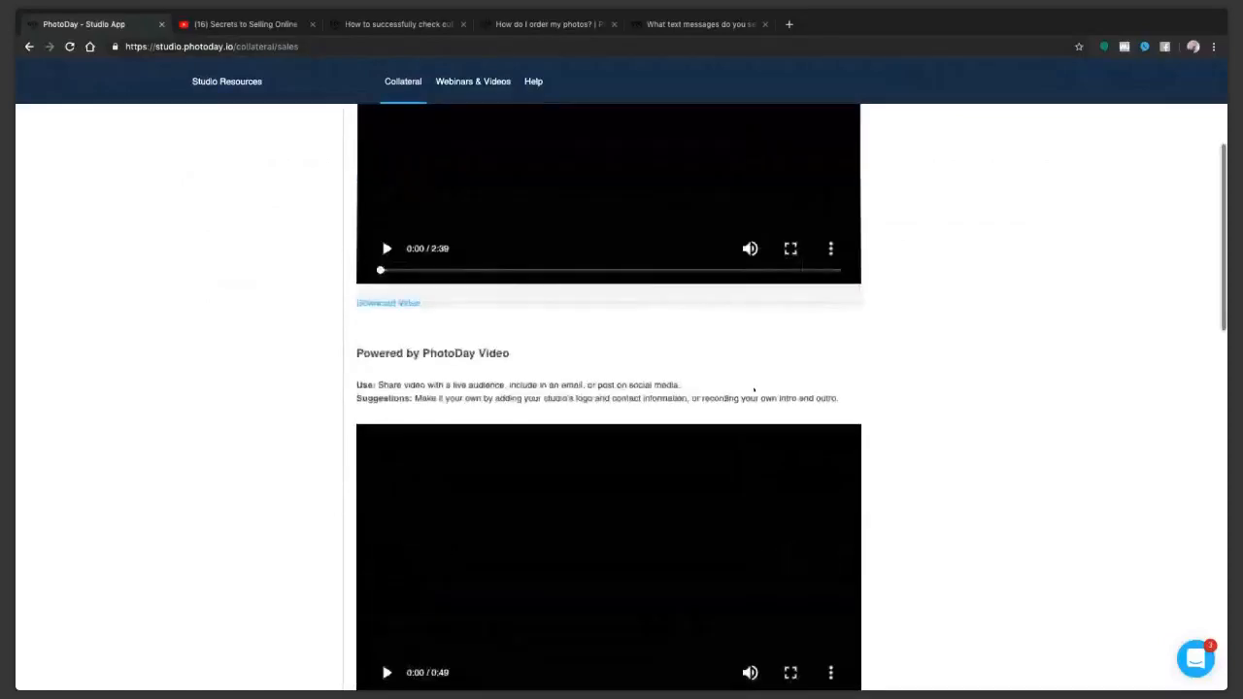
pyautogui.scroll(4, 753, 390)
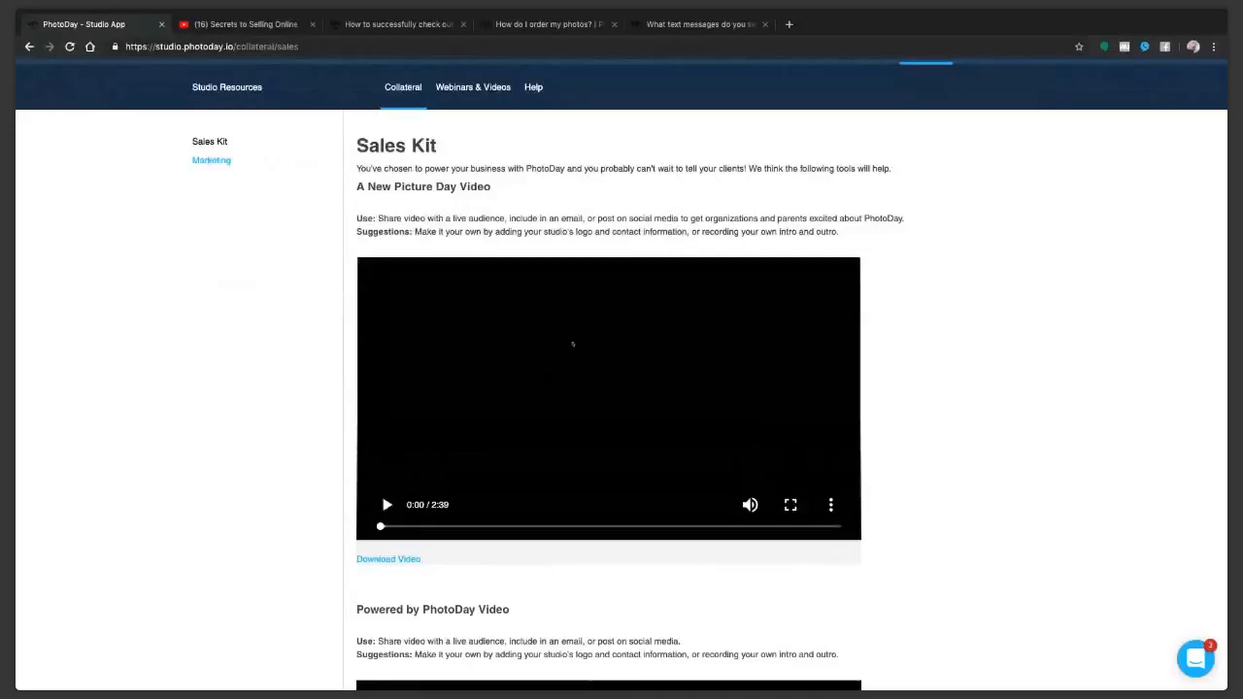
# Step: Examine the Sales Kit's Powered by PhotoDay Sell Sheet, its template download options and the How to PhotoDay video
pyautogui.scroll(-3, 572, 343)
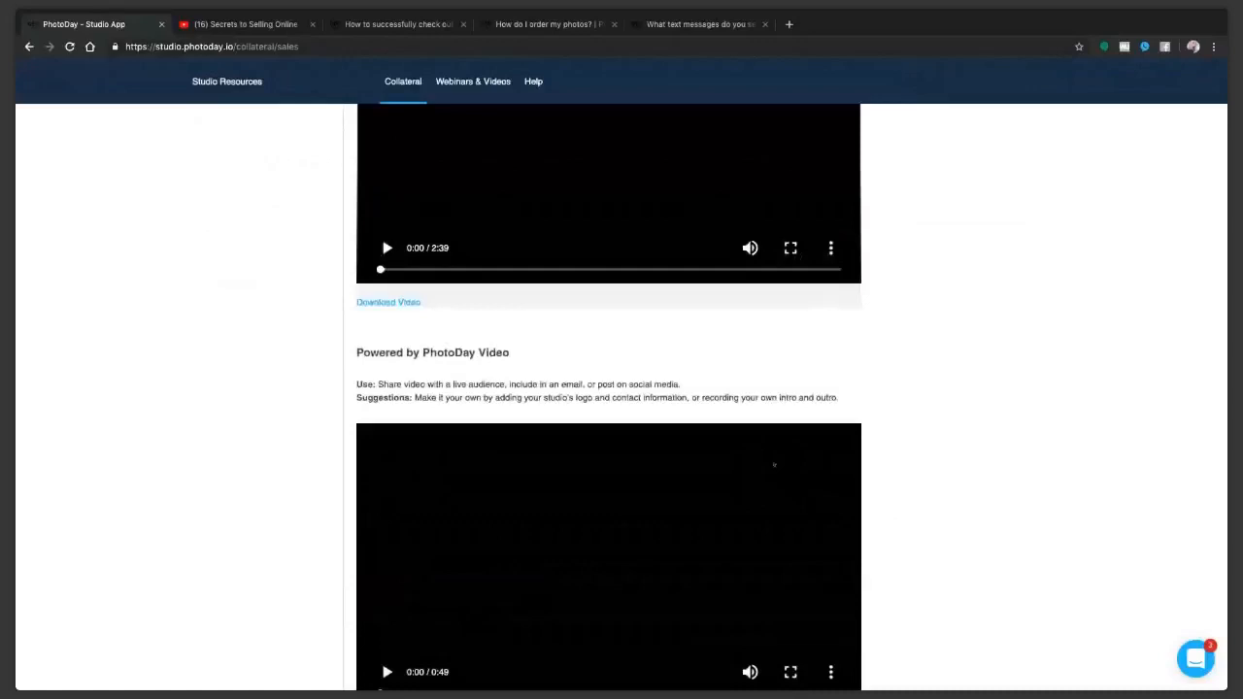
pyautogui.scroll(-2, 773, 465)
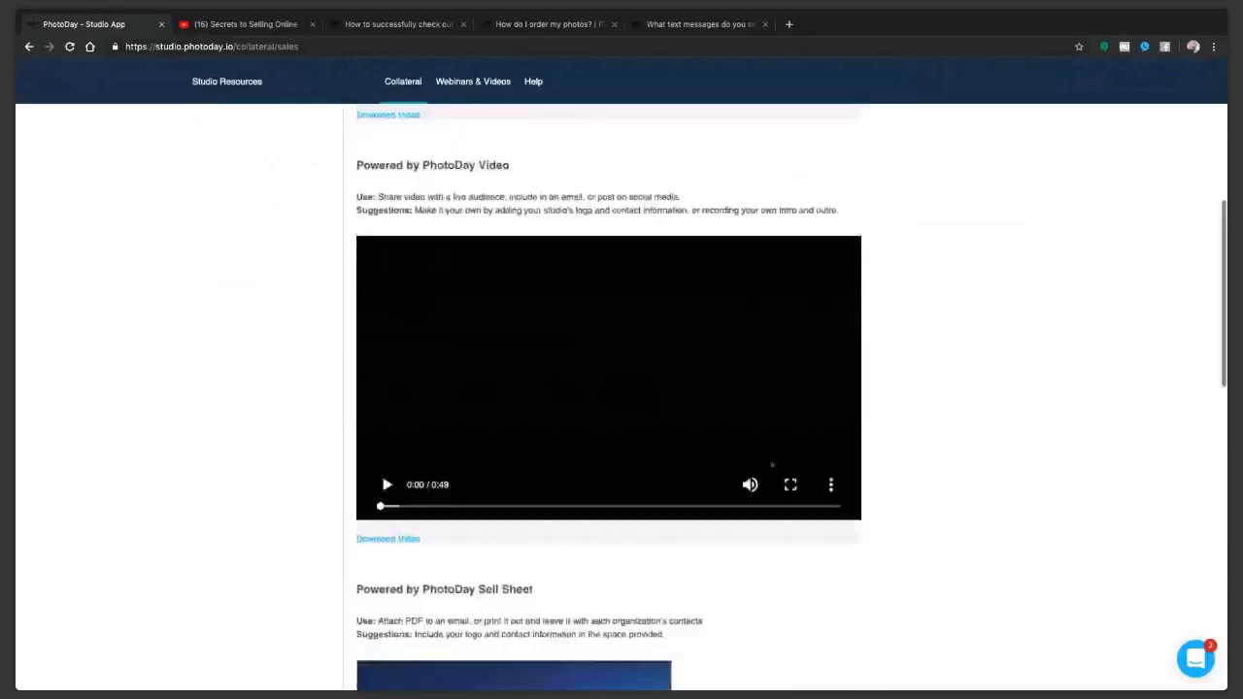
pyautogui.scroll(-1, 772, 465)
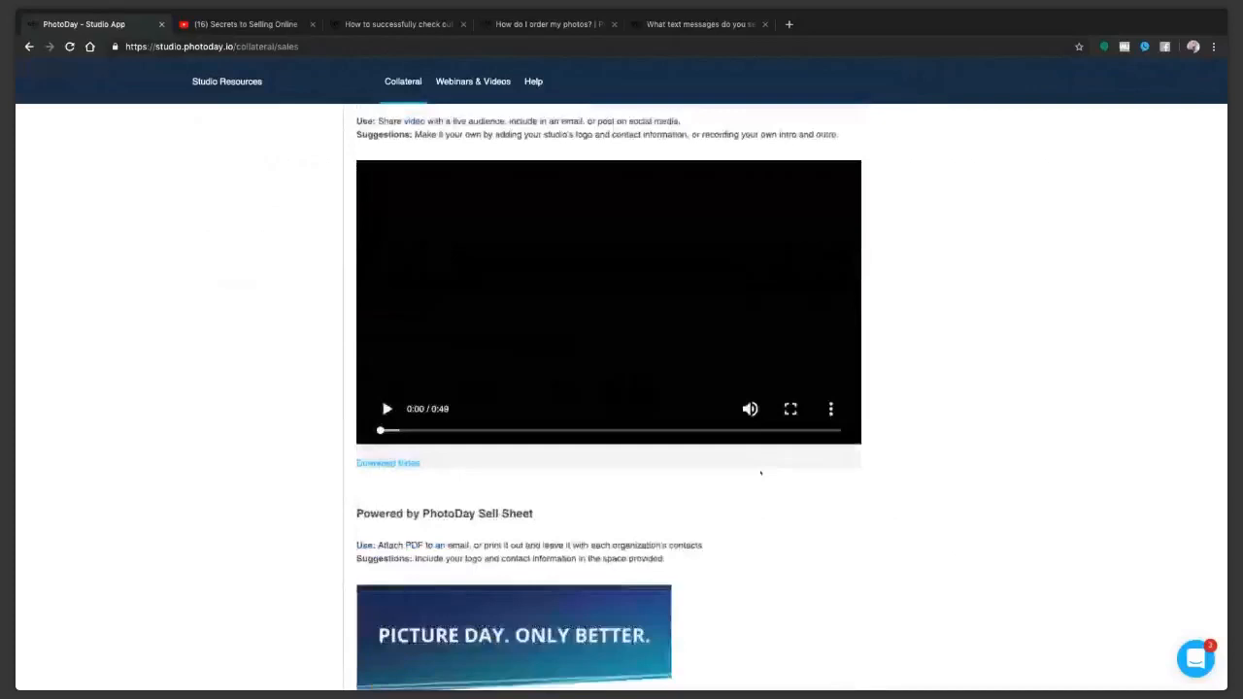
pyautogui.scroll(-2, 767, 480)
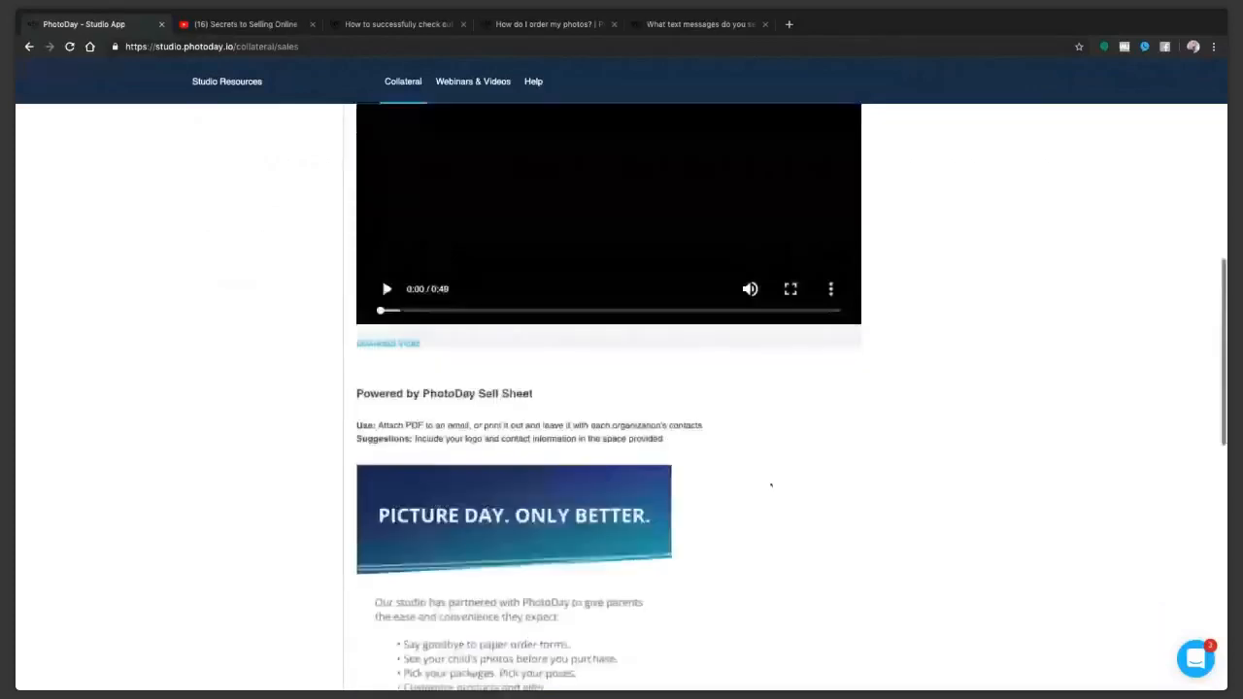
pyautogui.scroll(-1, 771, 486)
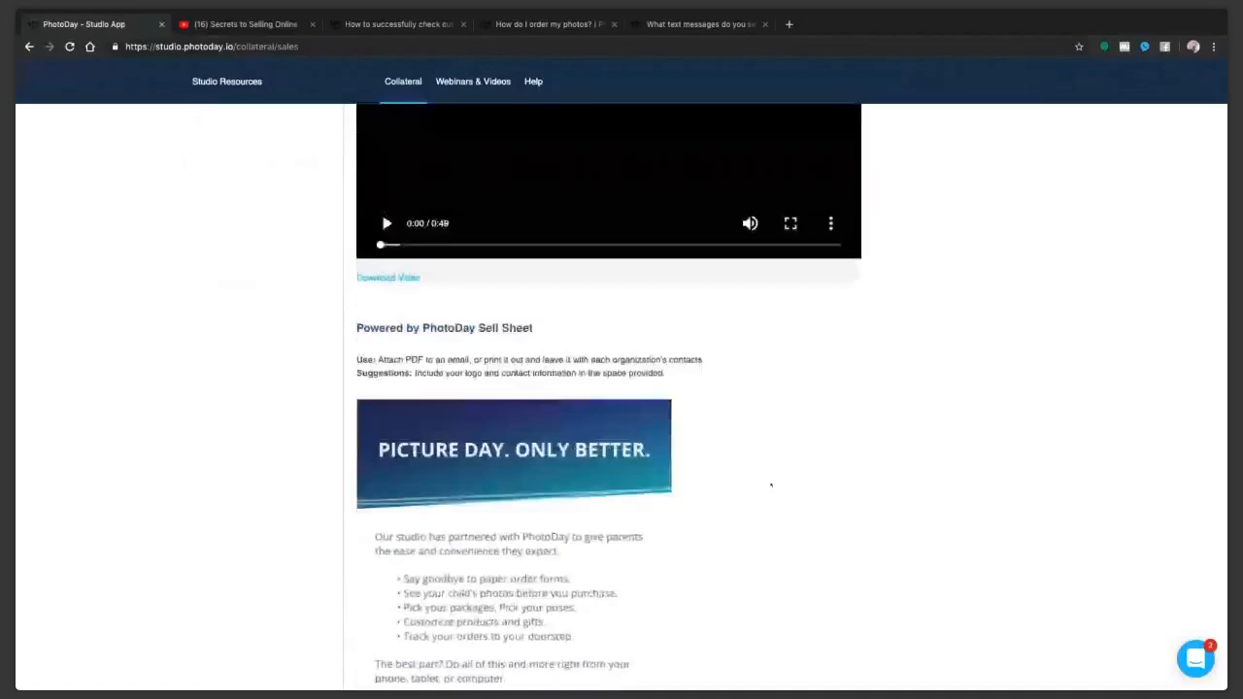
pyautogui.scroll(-1, 771, 485)
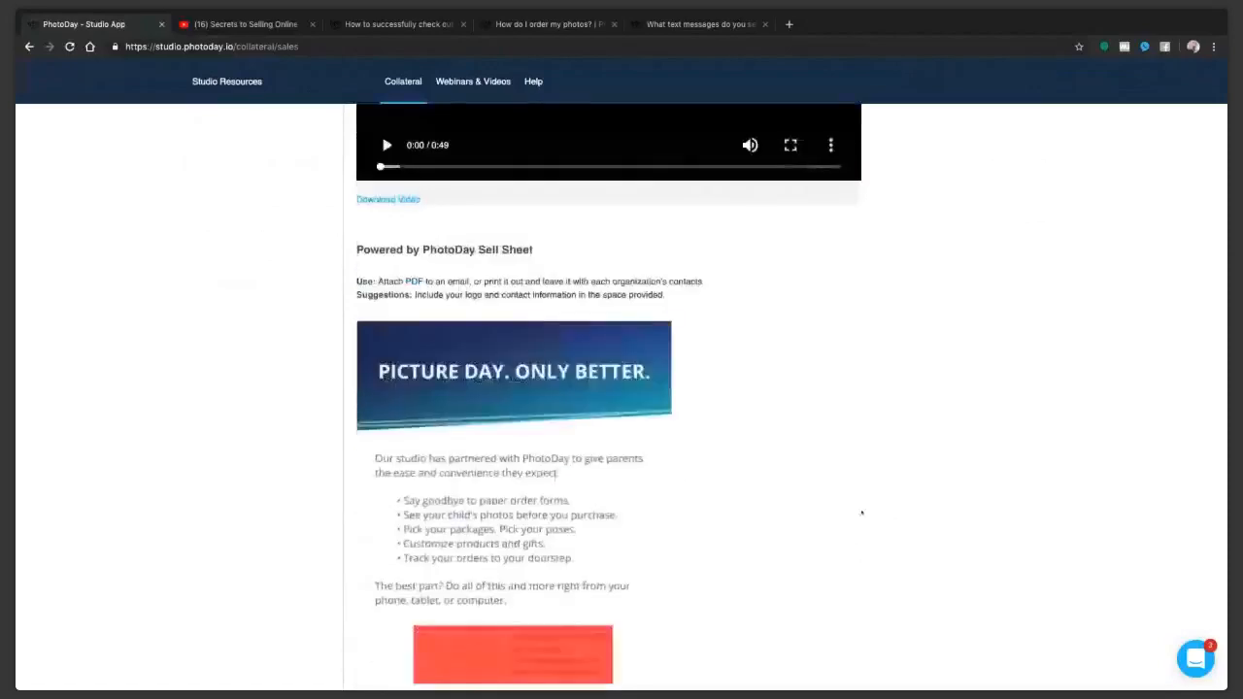
pyautogui.scroll(-1, 861, 512)
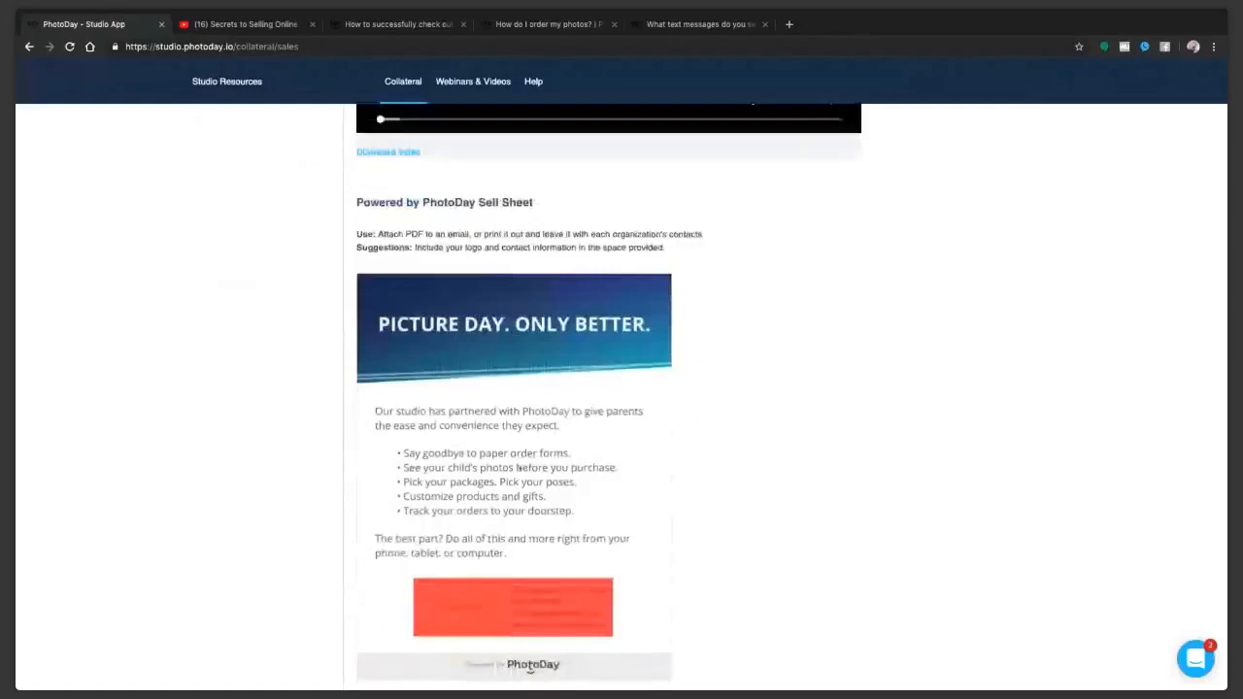
pyautogui.scroll(-1, 517, 468)
pyautogui.scroll(-1, 540, 474)
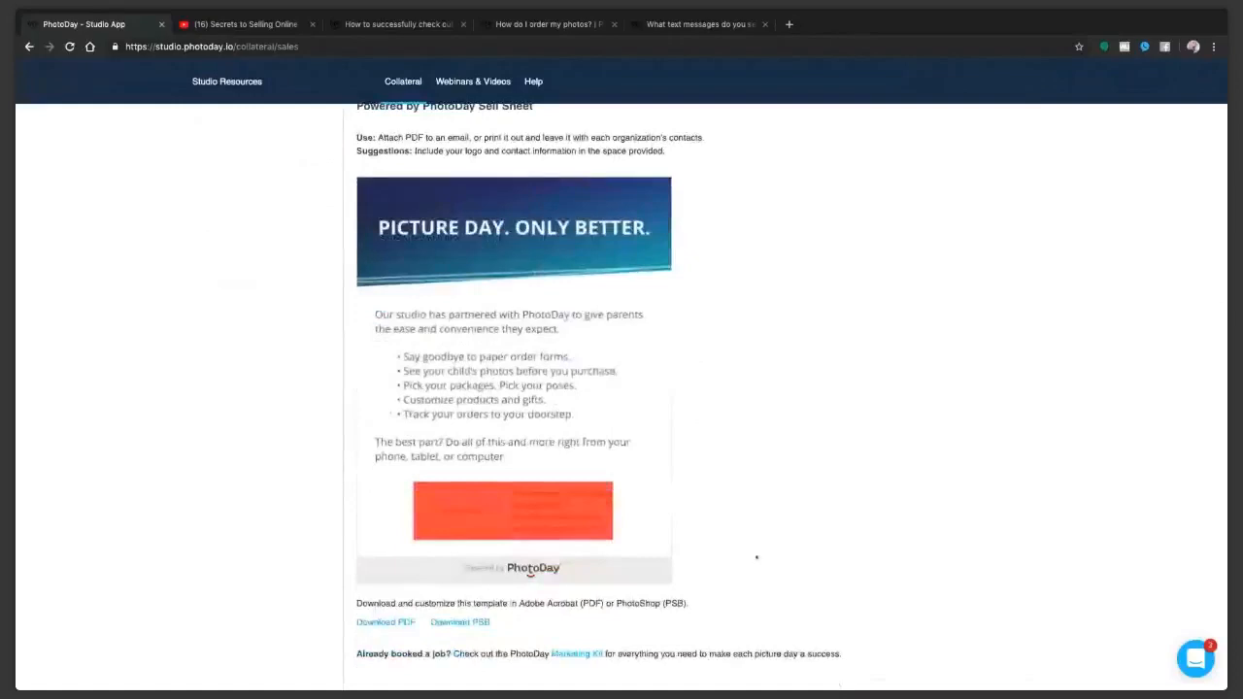
pyautogui.scroll(-3, 757, 558)
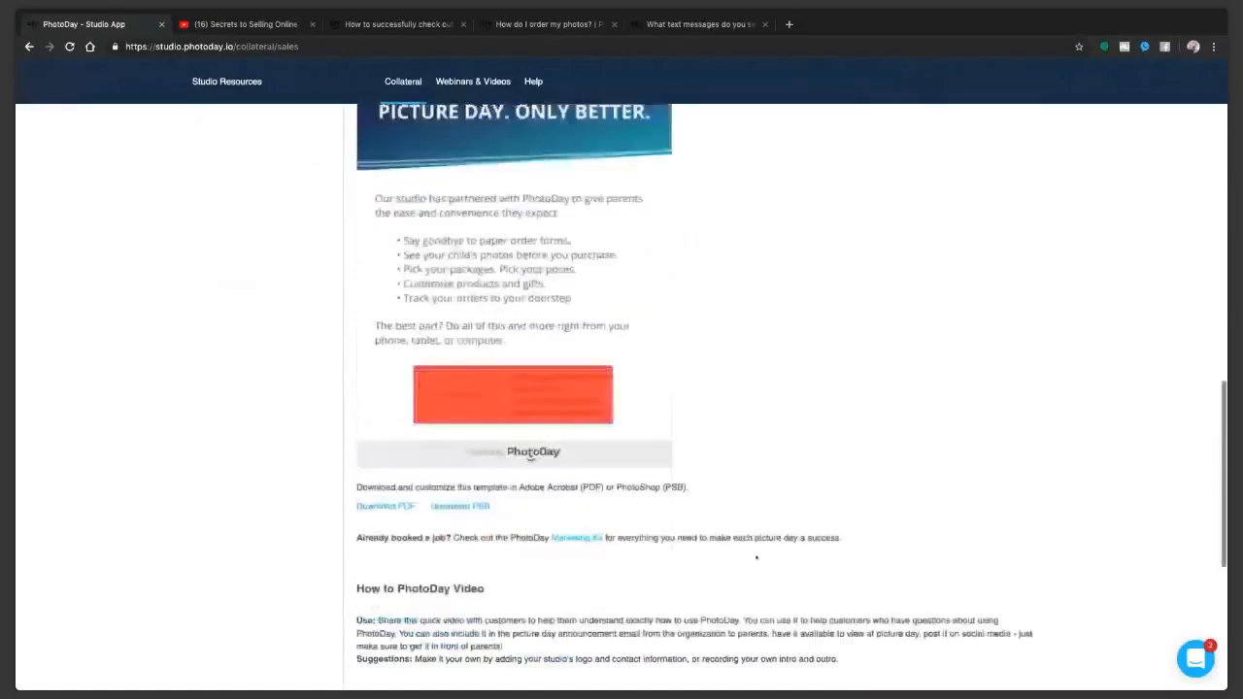
pyautogui.scroll(-3, 756, 557)
pyautogui.scroll(-1, 756, 557)
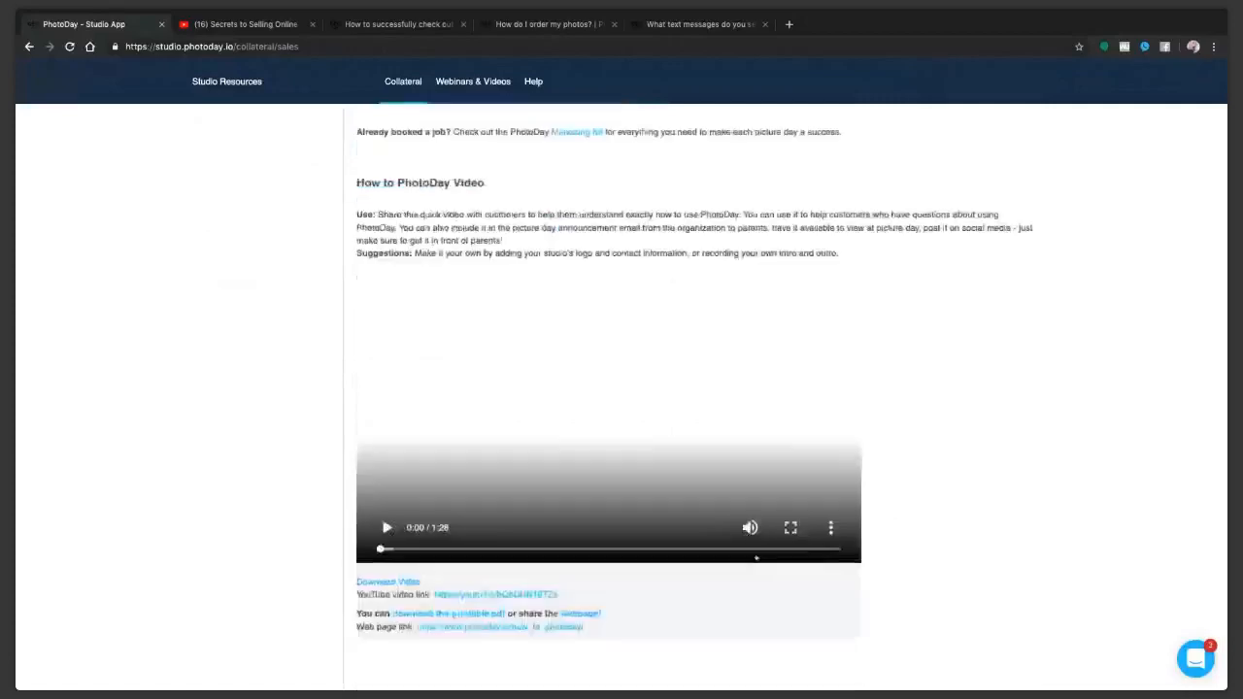
# Step: Open the Marketing Kit in the studio resources to view its announcement poster templates
pyautogui.scroll(5, 750, 374)
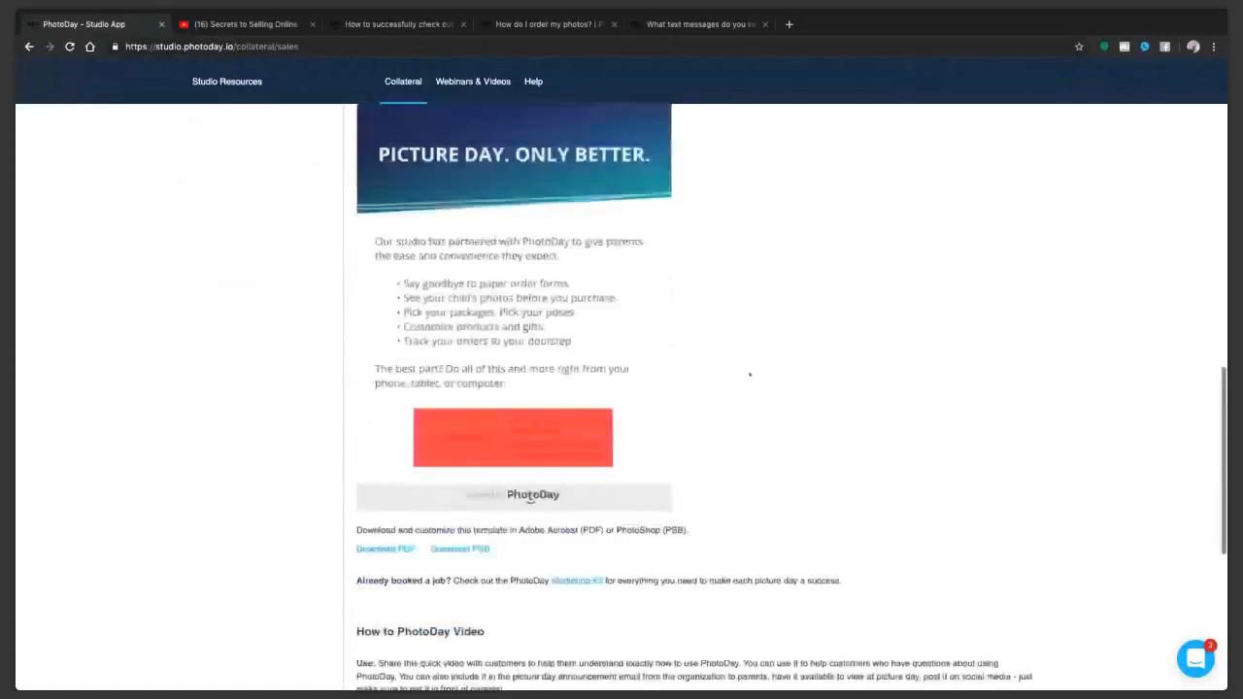
pyautogui.scroll(10, 749, 374)
pyautogui.click(210, 185)
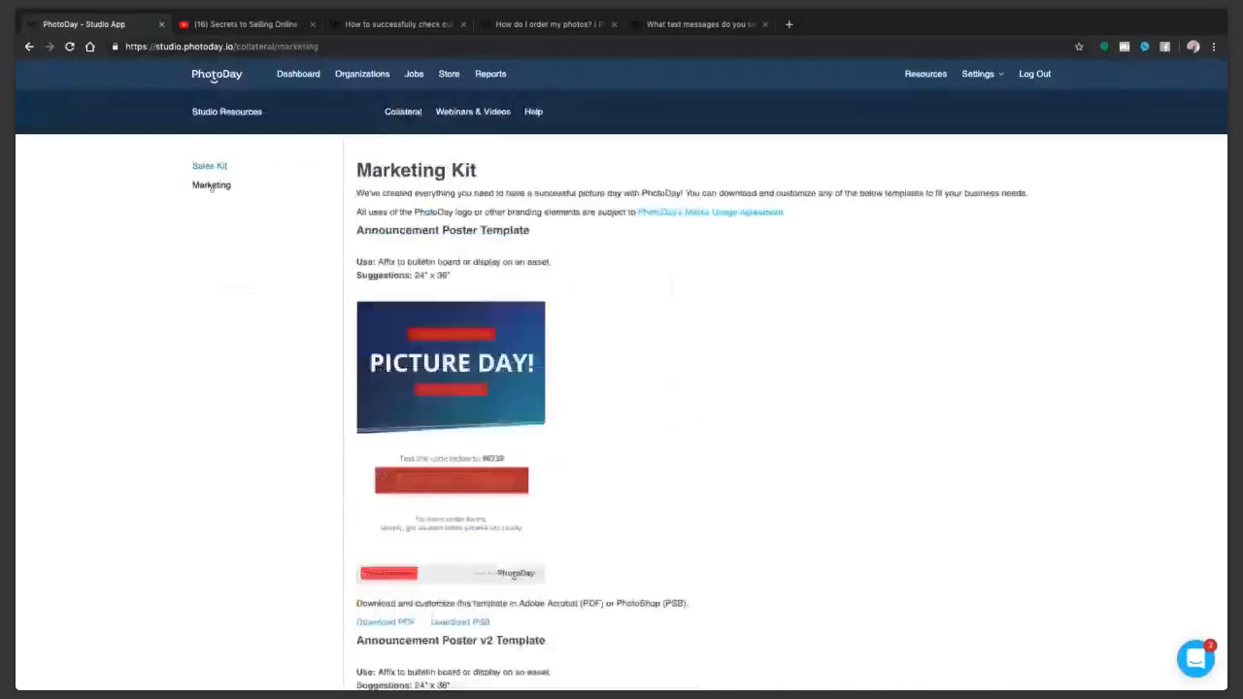
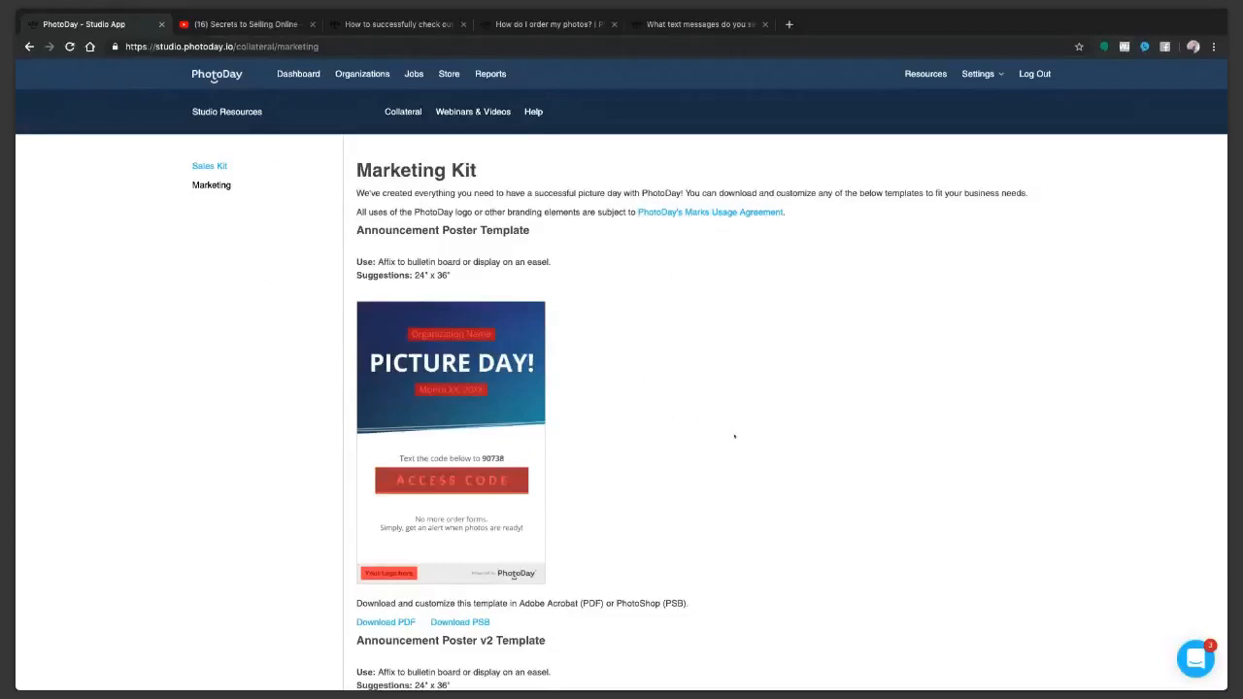
# Step: Examine the Marketing Kit's announcement poster templates and its main, AdvancePay and special offer banner templates
pyautogui.scroll(-3, 734, 436)
pyautogui.scroll(-8, 722, 445)
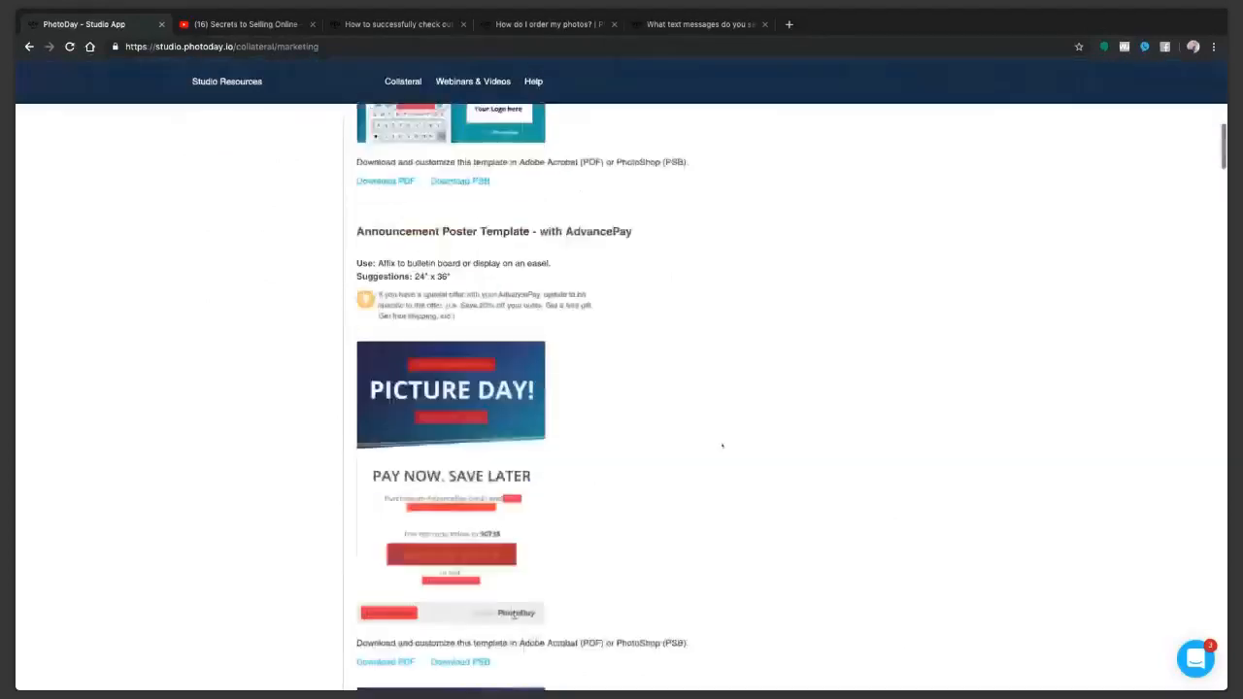
pyautogui.scroll(-7, 722, 444)
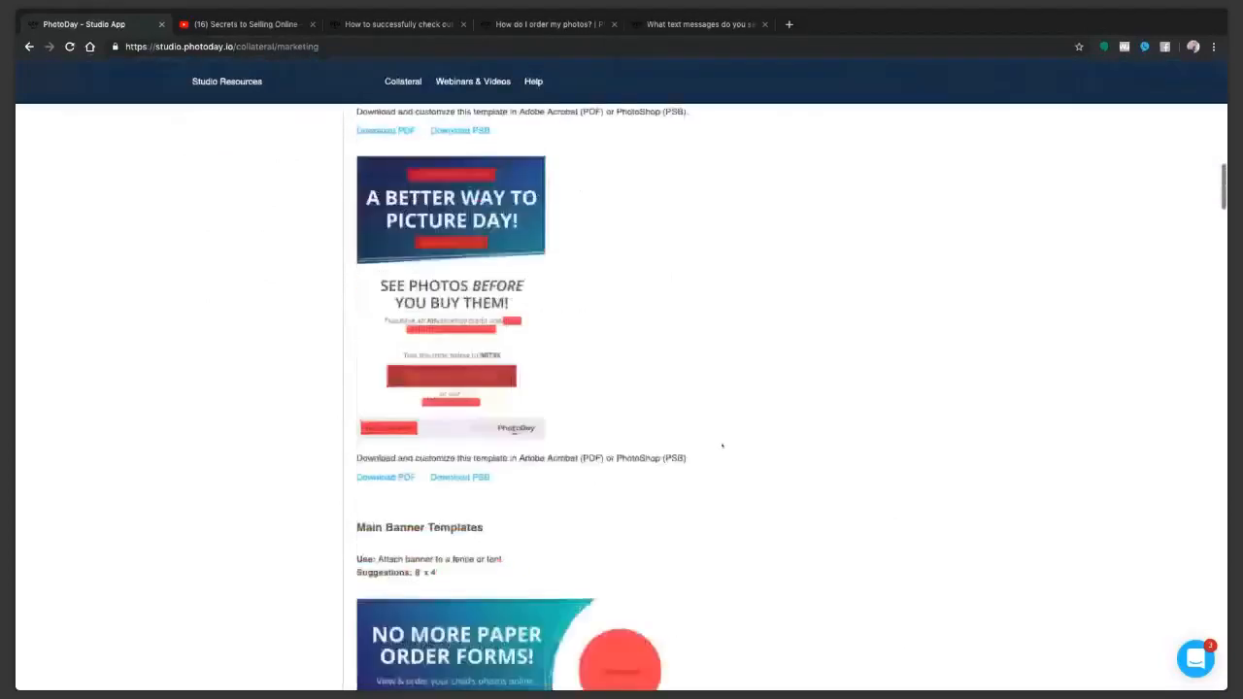
pyautogui.scroll(-5, 722, 445)
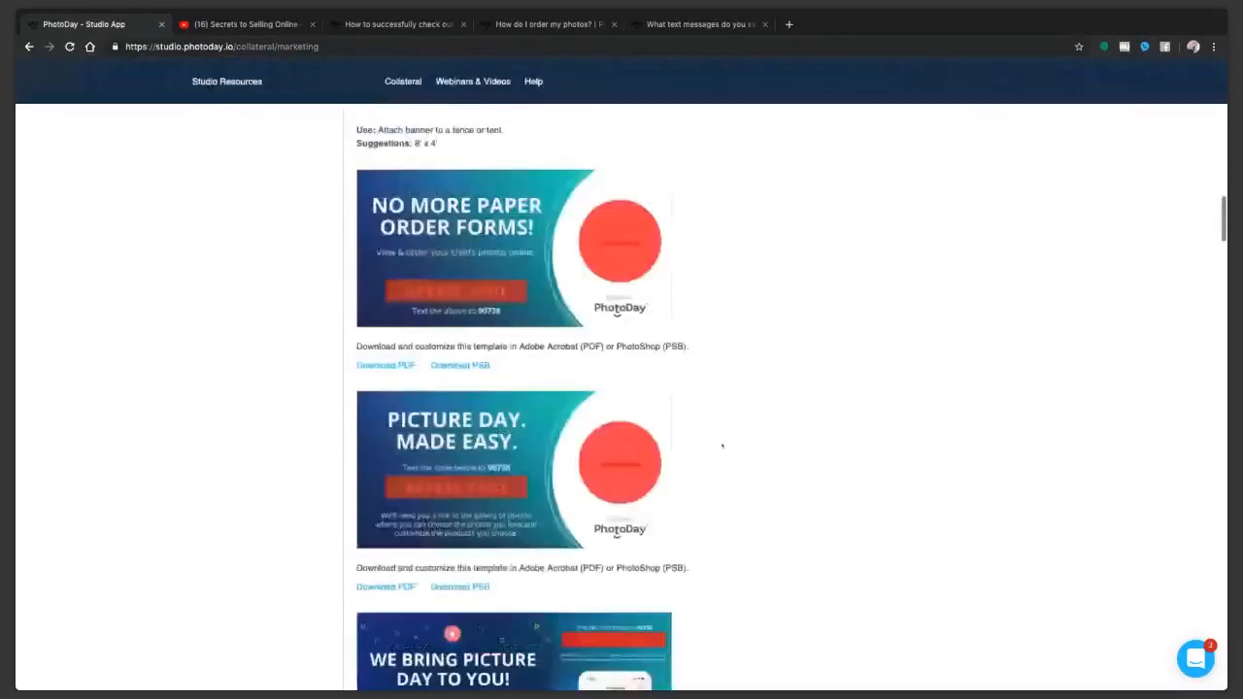
pyautogui.scroll(-3, 721, 445)
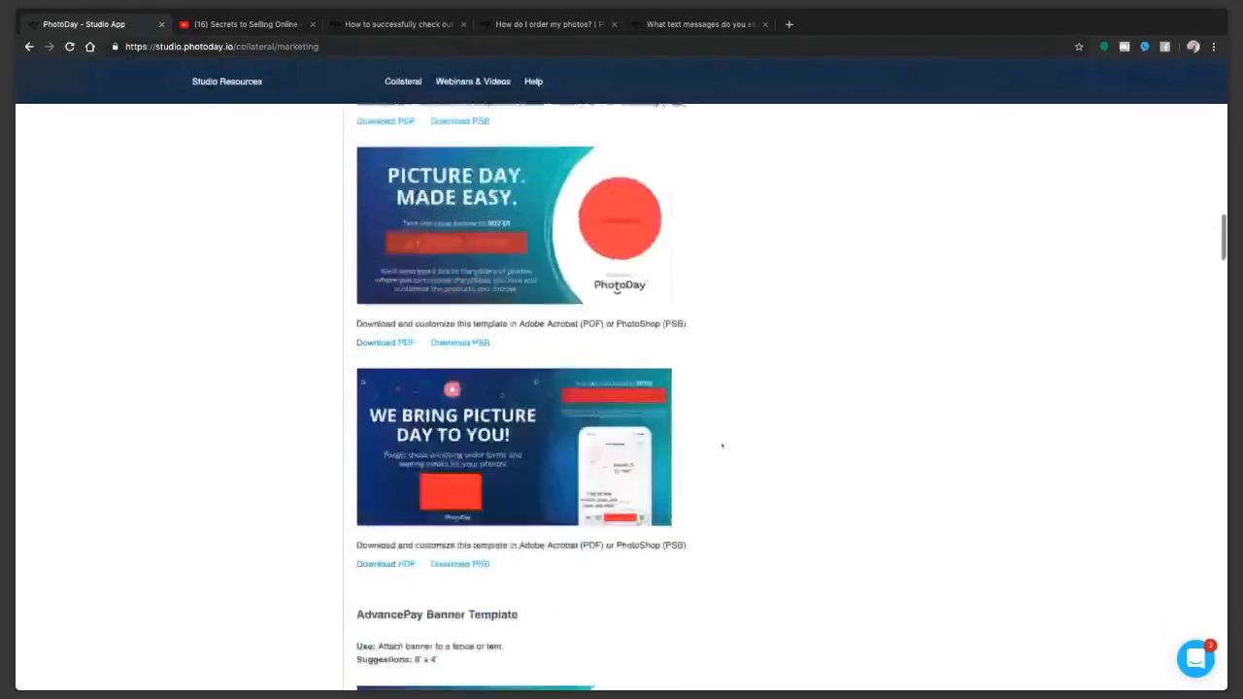
pyautogui.scroll(-2, 721, 445)
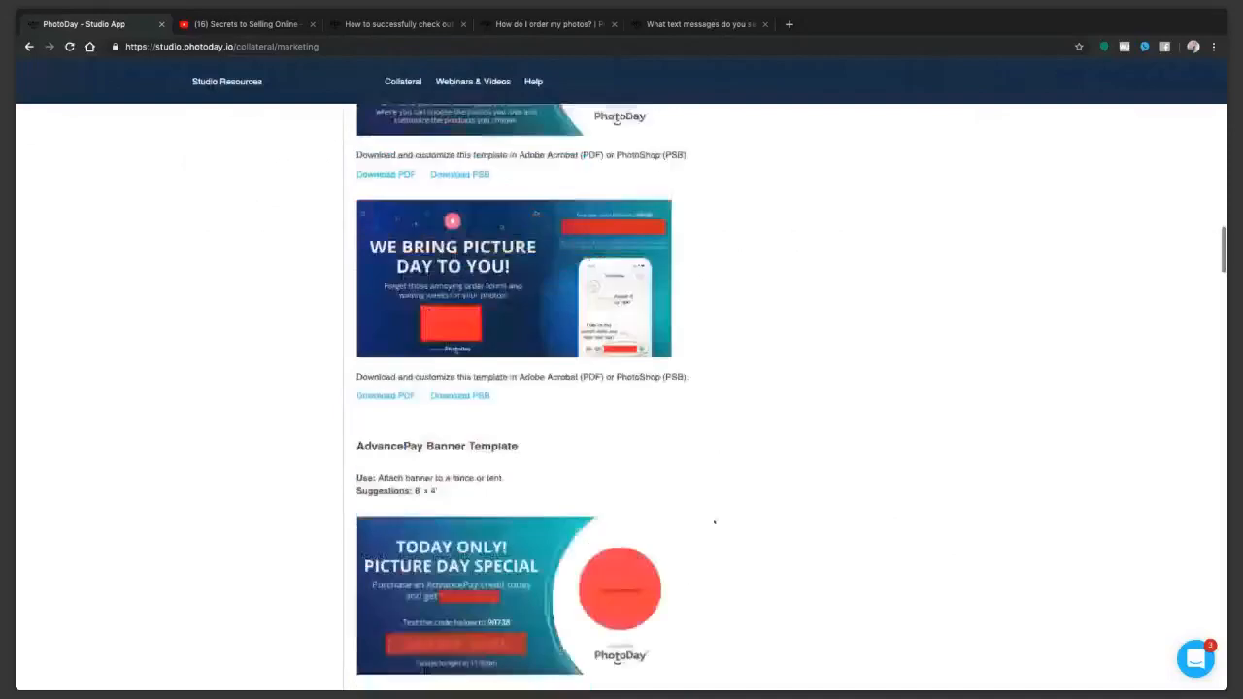
pyautogui.scroll(-3, 714, 522)
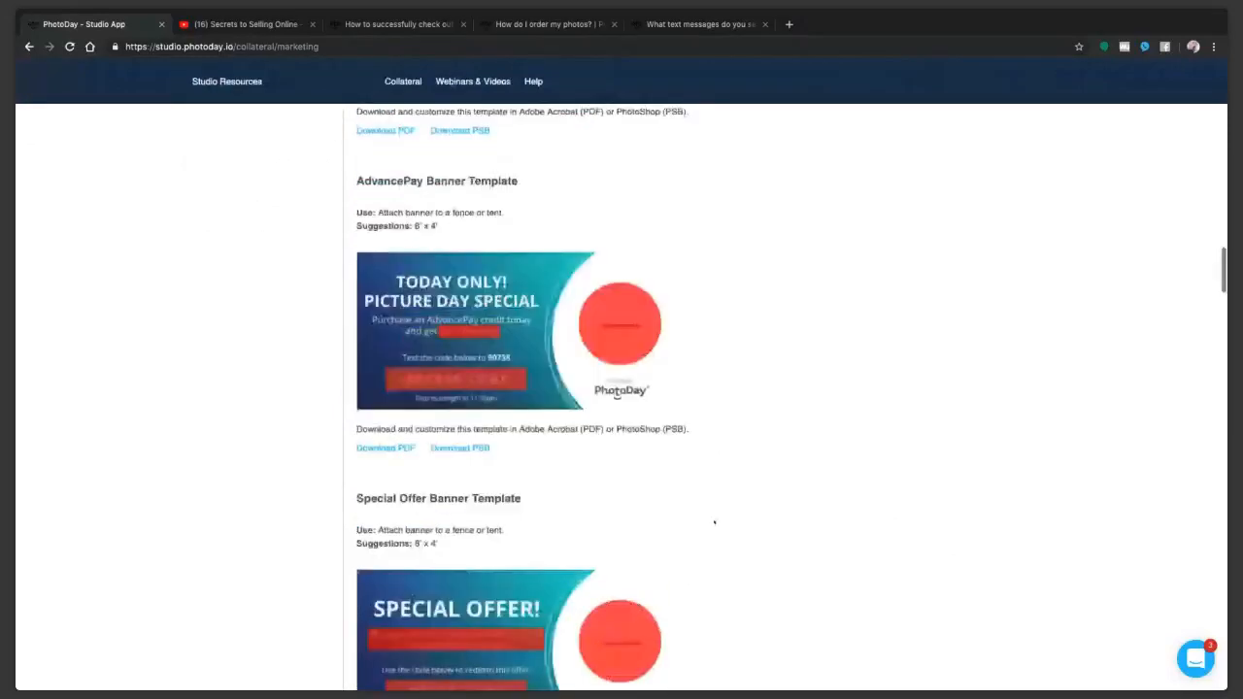
pyautogui.scroll(-2, 714, 523)
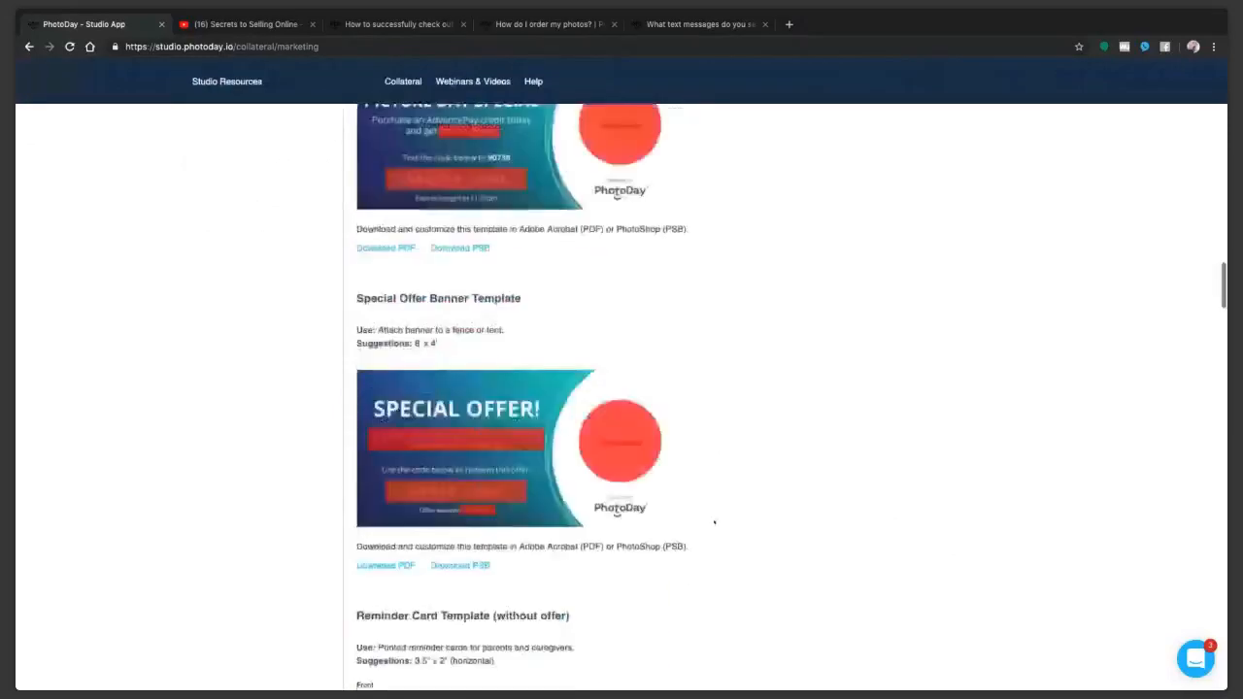
# Step: Examine the Marketing Kit's reminder card templates, both without and with an offer
pyautogui.scroll(-5, 714, 522)
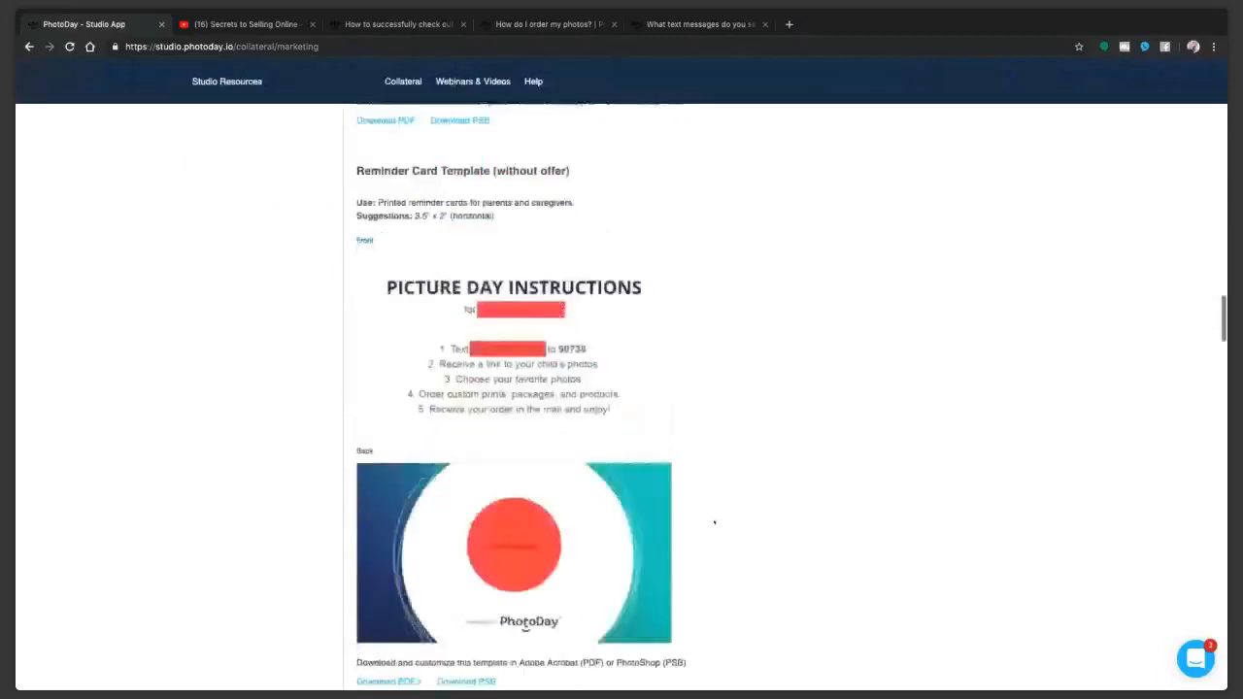
pyautogui.scroll(-5, 713, 522)
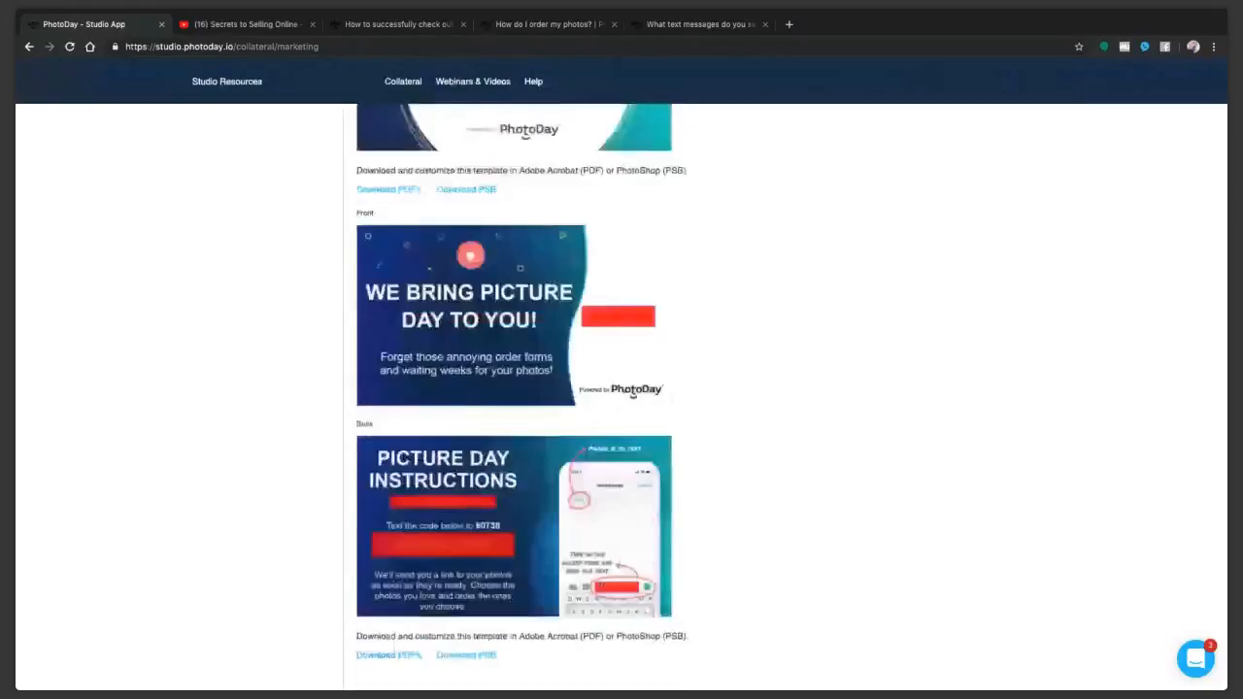
pyautogui.scroll(-4, 751, 582)
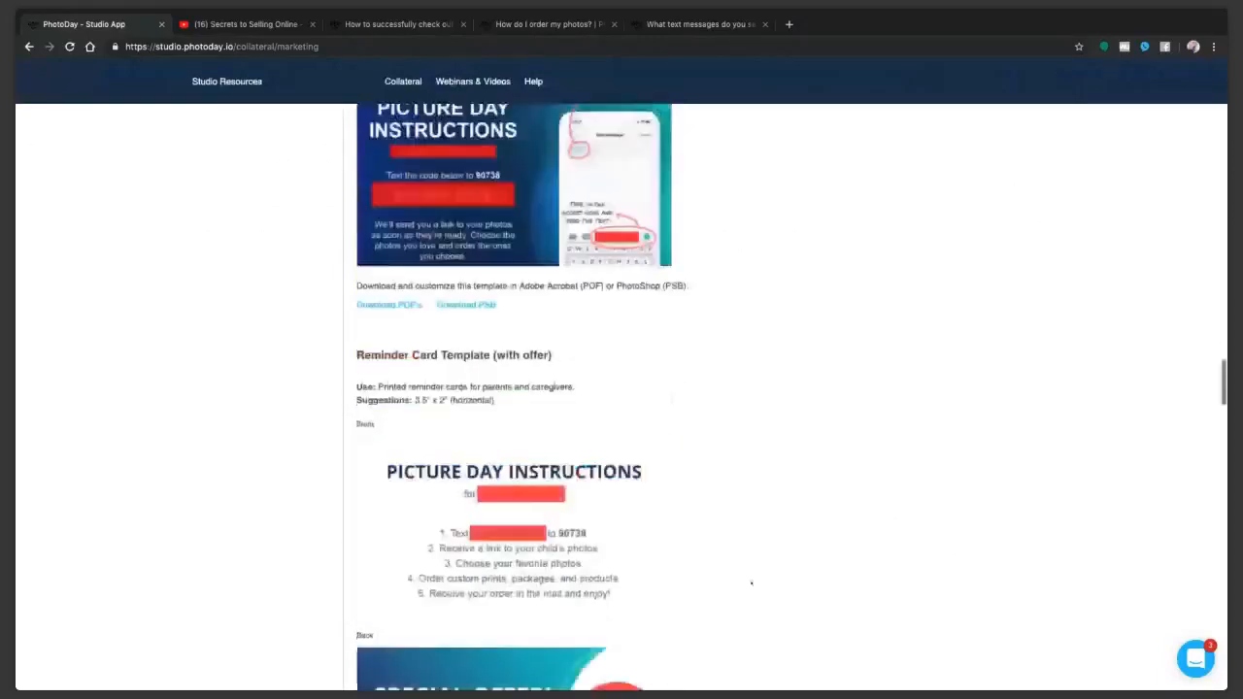
pyautogui.scroll(-3, 751, 583)
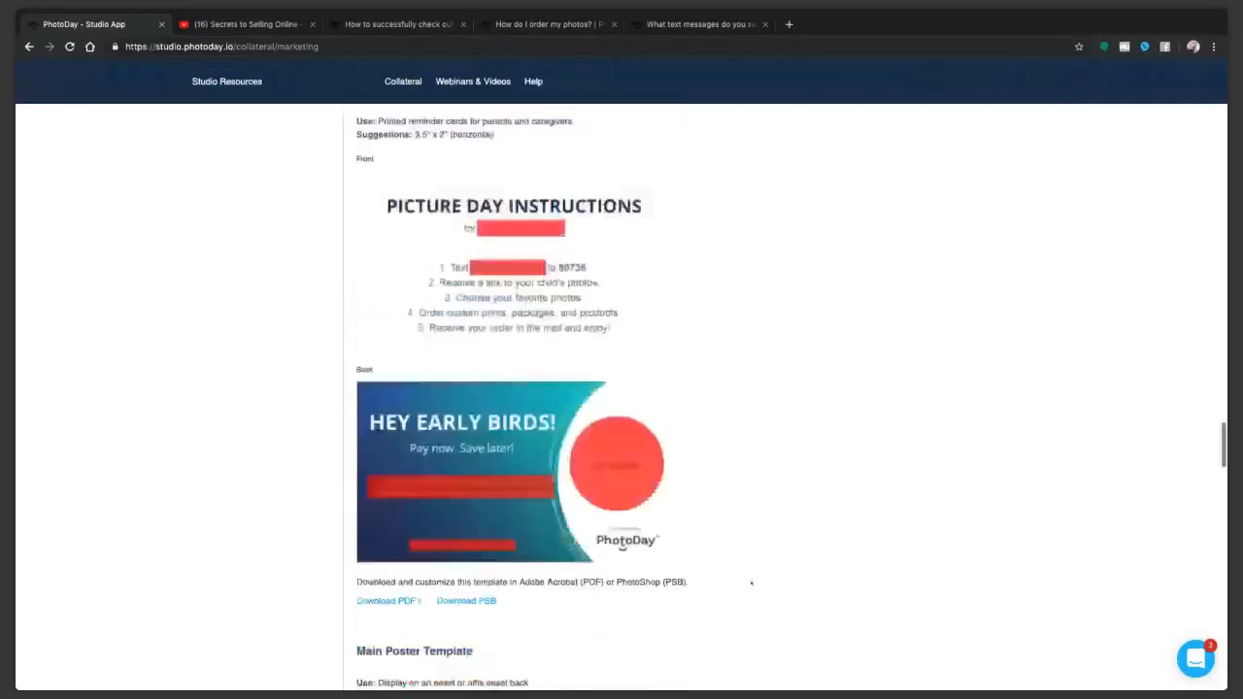
# Step: Examine the Marketing Kit's main, AdvancePay and special offer poster templates and the social graphic announcement templates
pyautogui.scroll(-8, 751, 582)
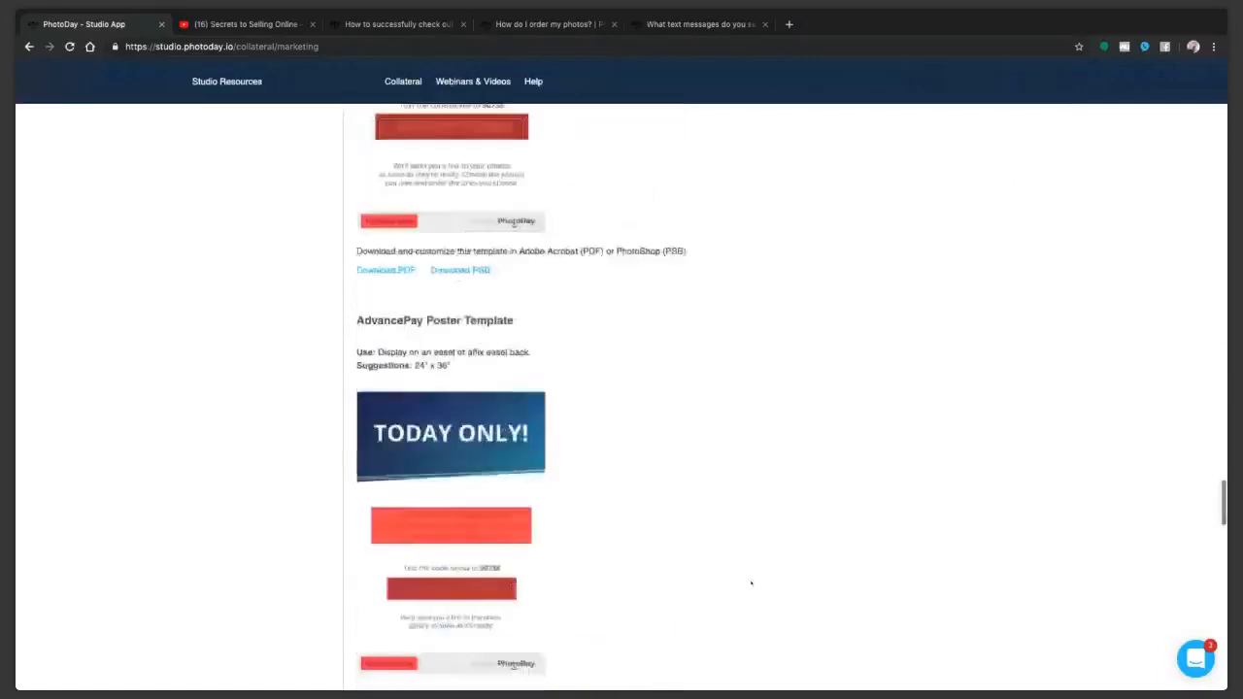
pyautogui.scroll(-3, 752, 582)
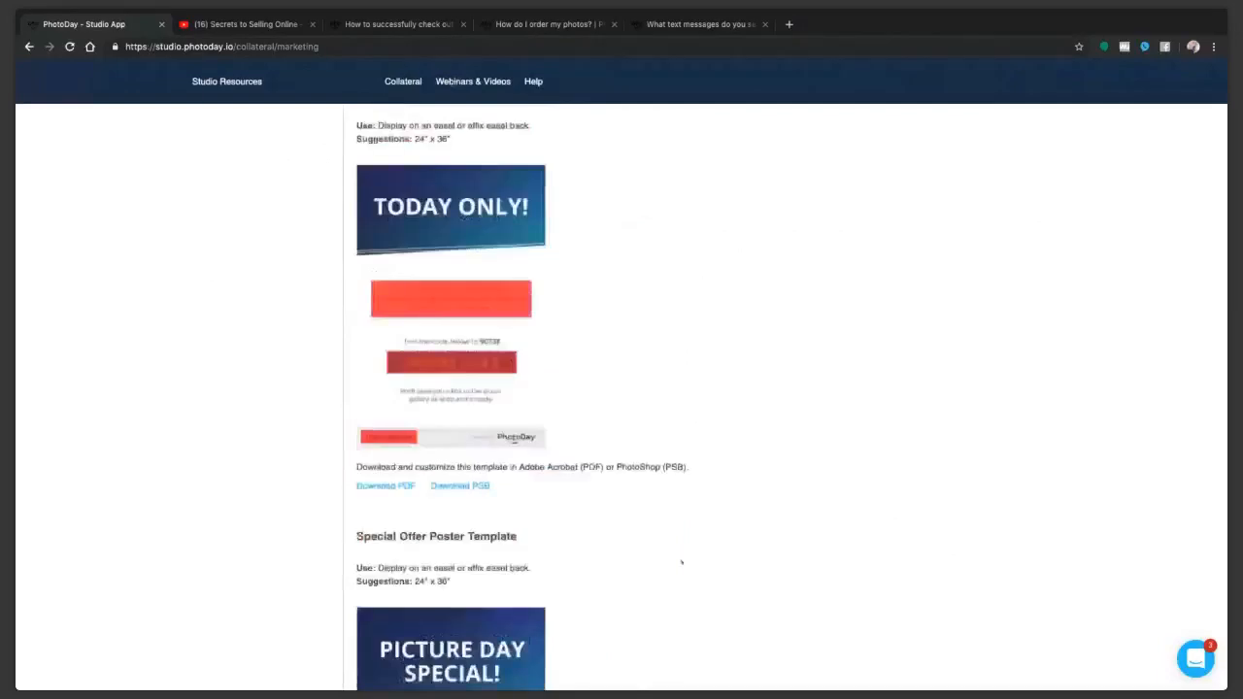
pyautogui.scroll(-1, 683, 561)
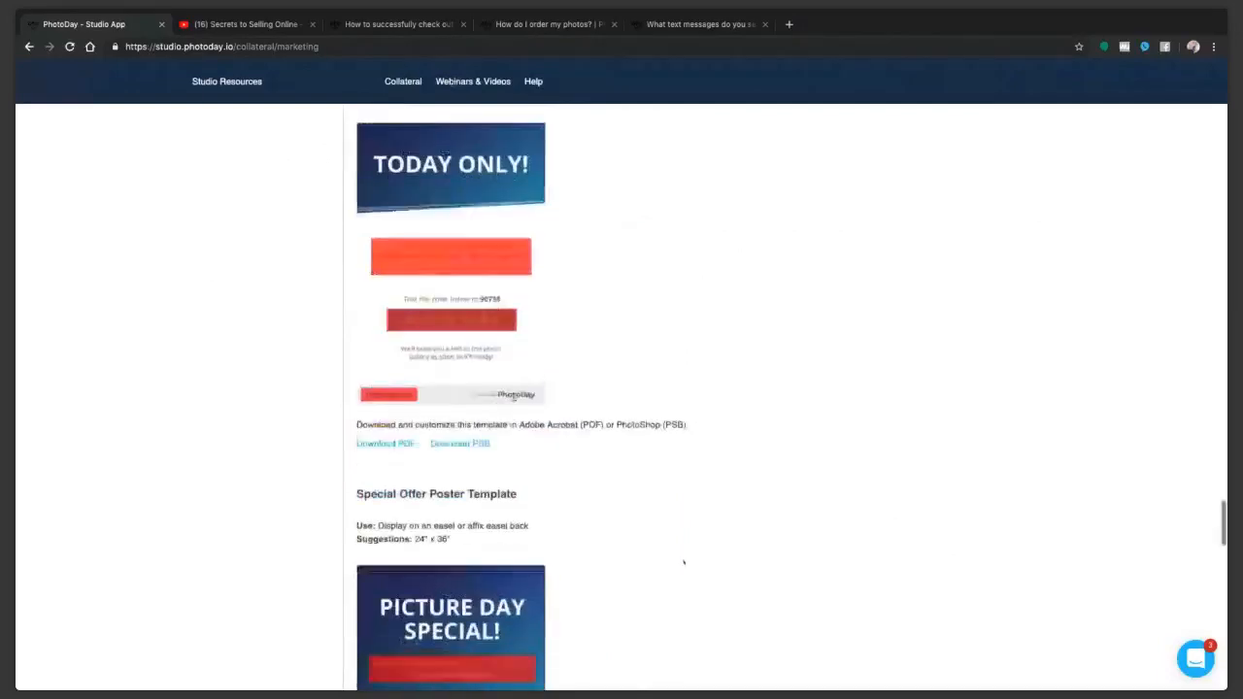
pyautogui.scroll(-5, 682, 561)
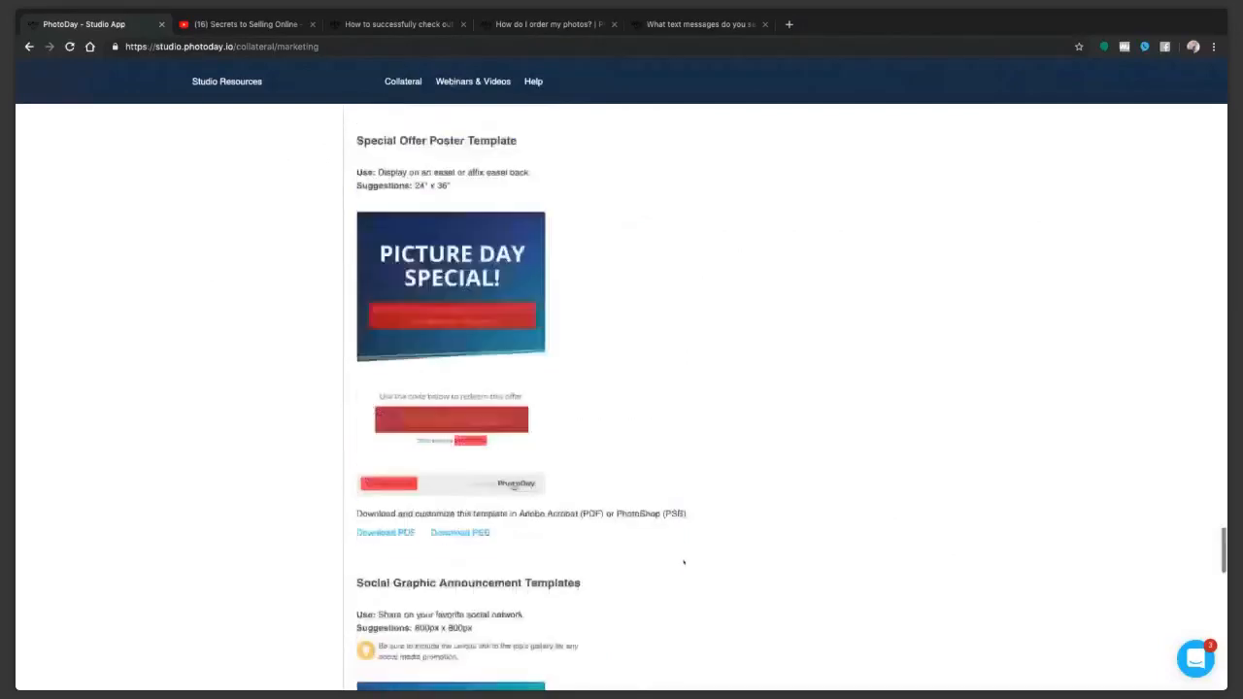
pyautogui.scroll(-3, 683, 562)
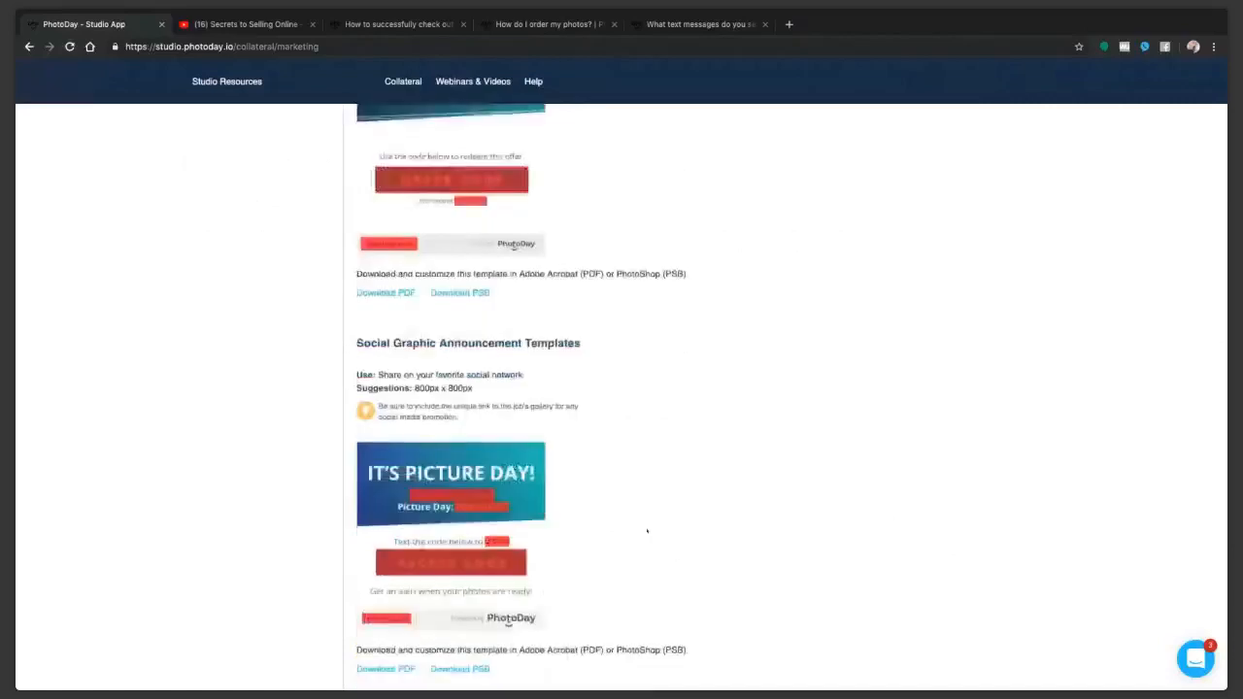
pyautogui.scroll(-4, 664, 535)
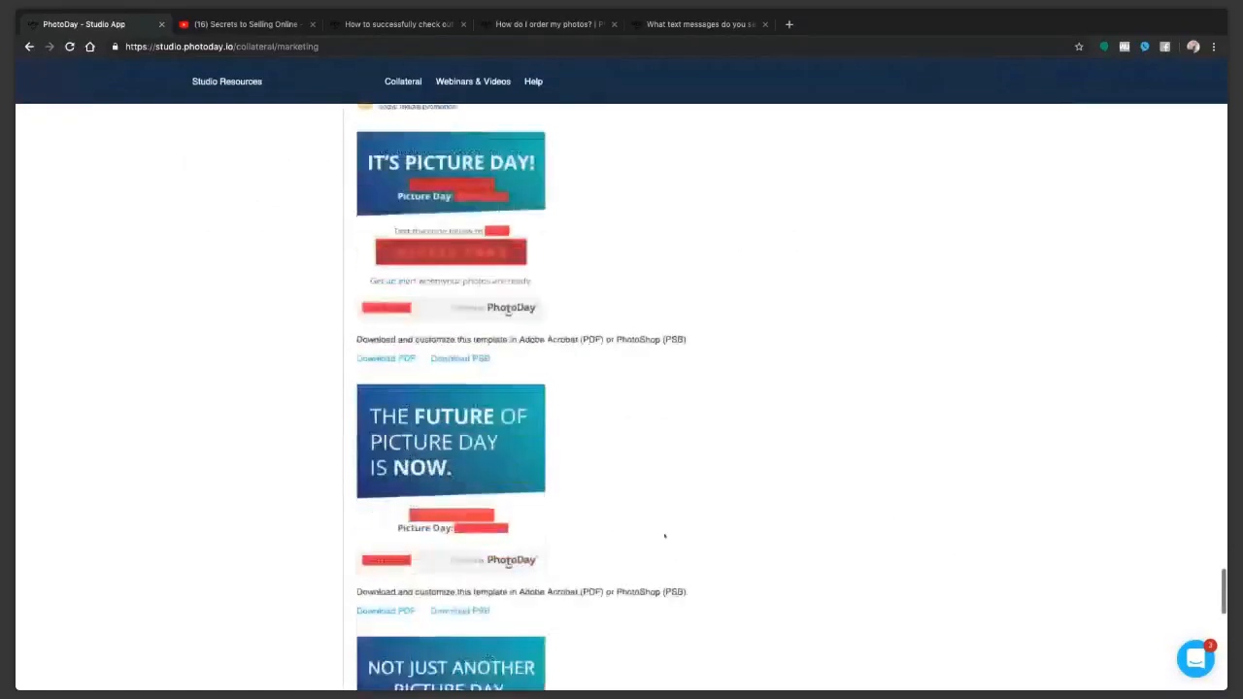
pyautogui.scroll(-7, 664, 535)
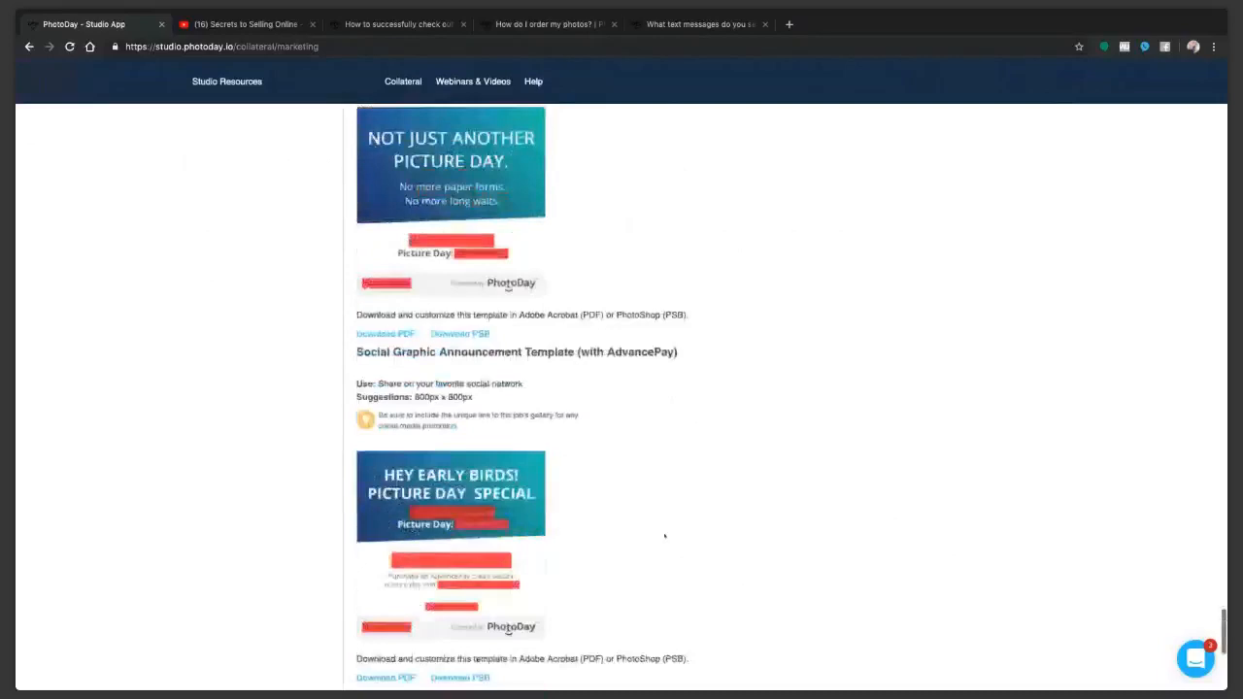
pyautogui.scroll(-6, 664, 535)
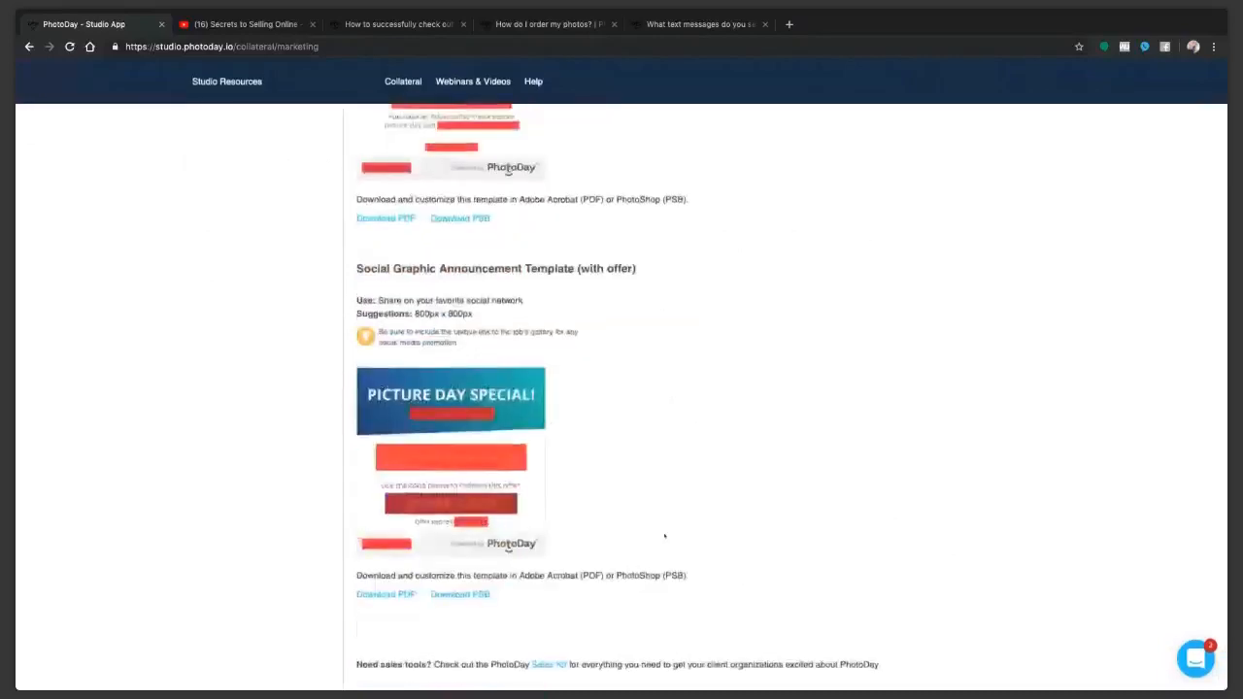
# Step: Open the Webinars & Videos resources and bring up the PhotoDay video tutorials site
pyautogui.scroll(2, 664, 534)
pyautogui.scroll(15, 664, 535)
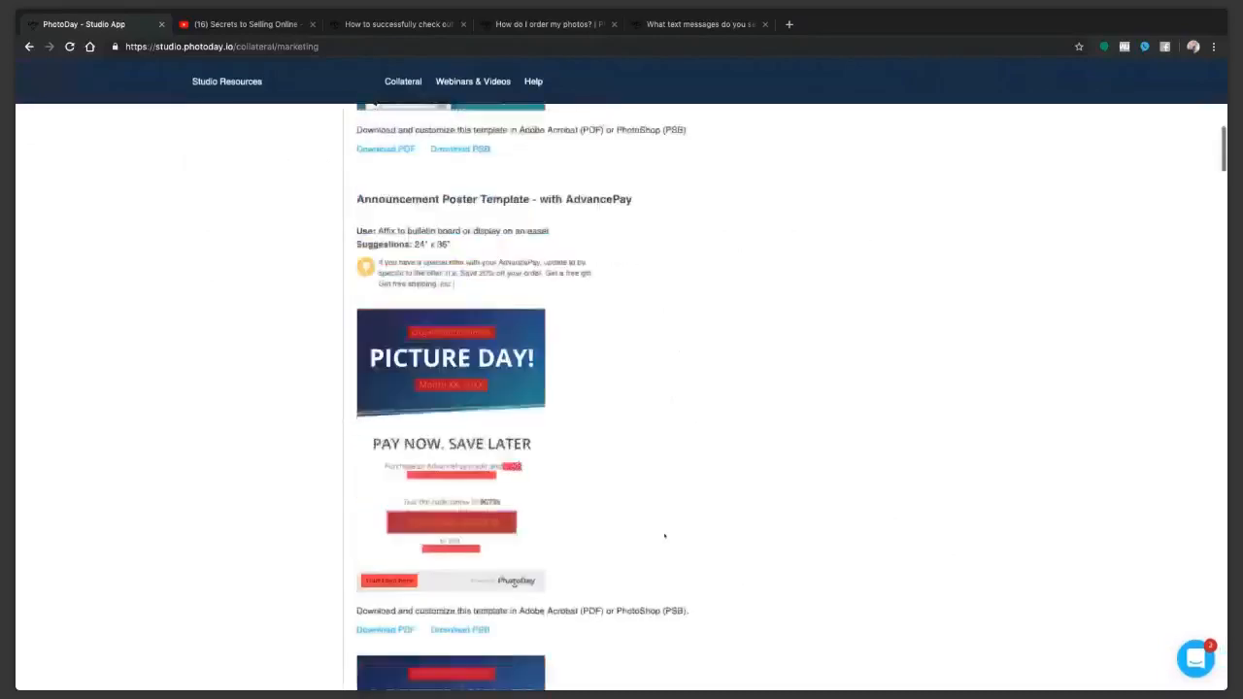
pyautogui.scroll(5, 664, 534)
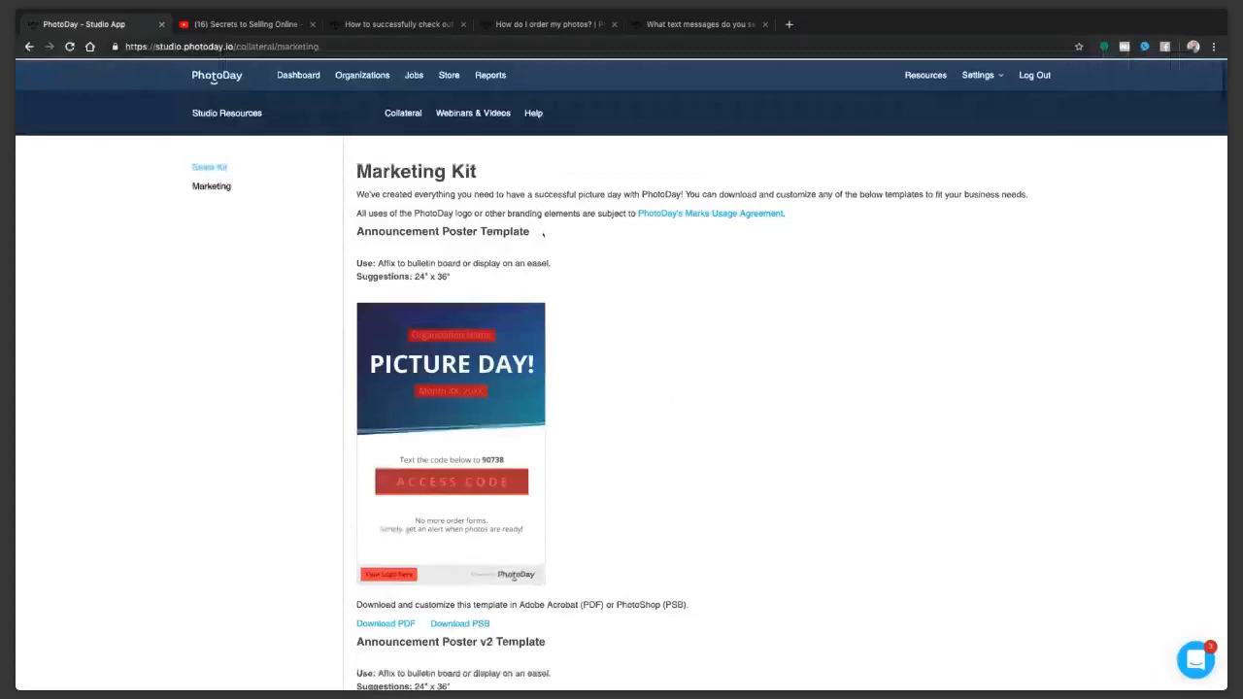
pyautogui.click(476, 112)
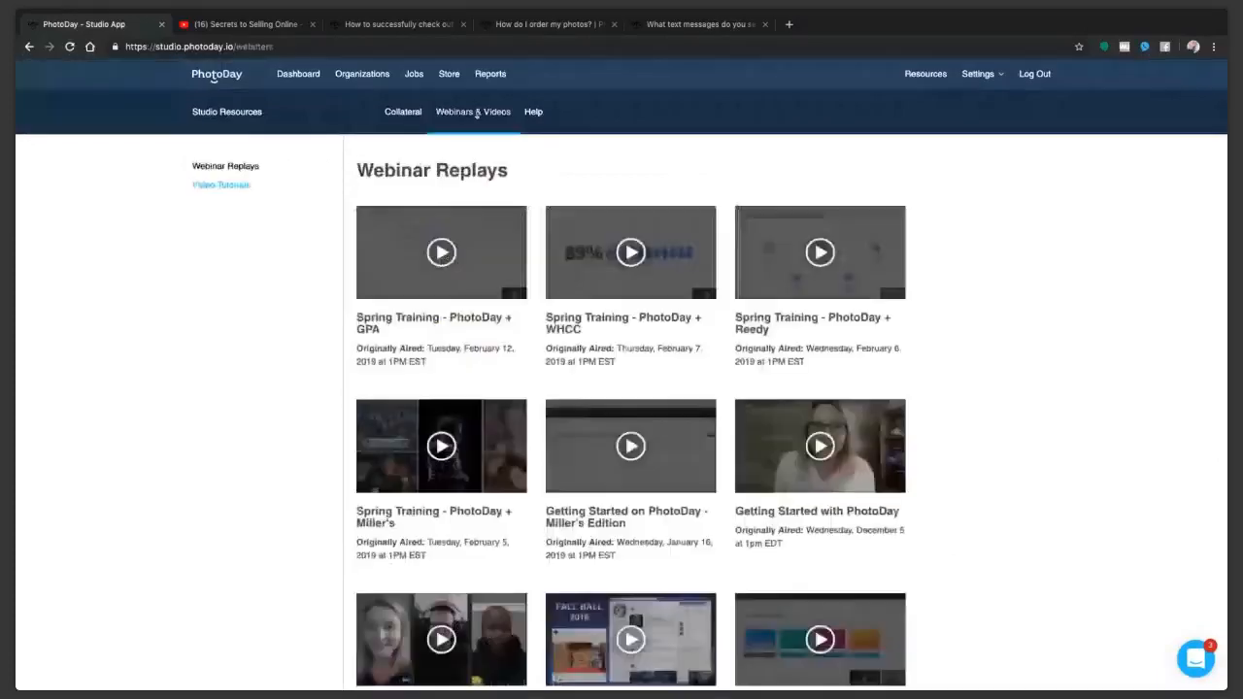
pyautogui.click(231, 185)
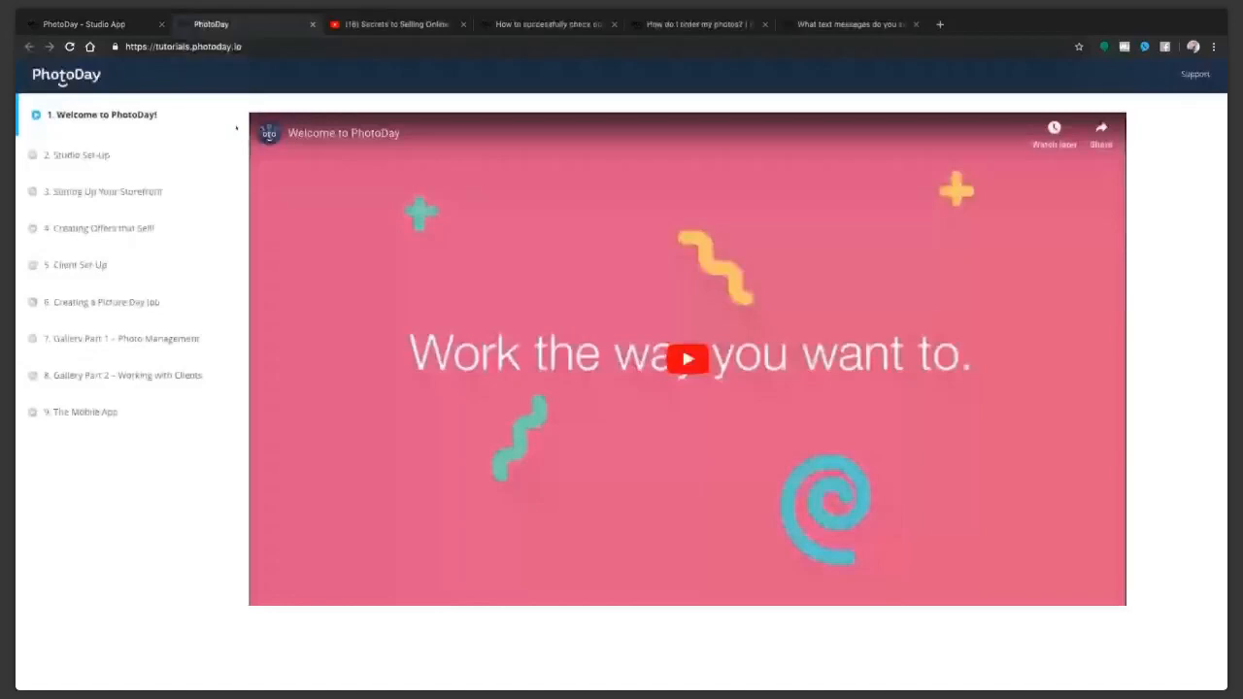
# Step: Return to the studio app and look through the available webinar replays
pyautogui.click(109, 28)
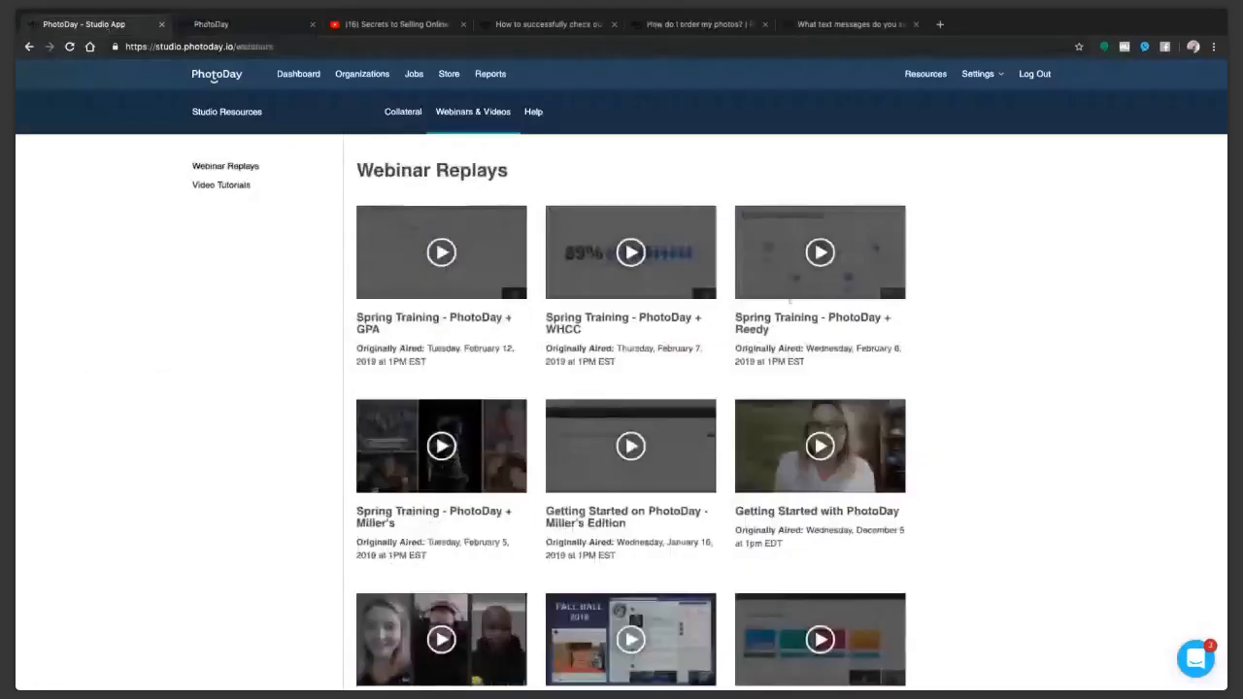
pyautogui.scroll(-1, 949, 403)
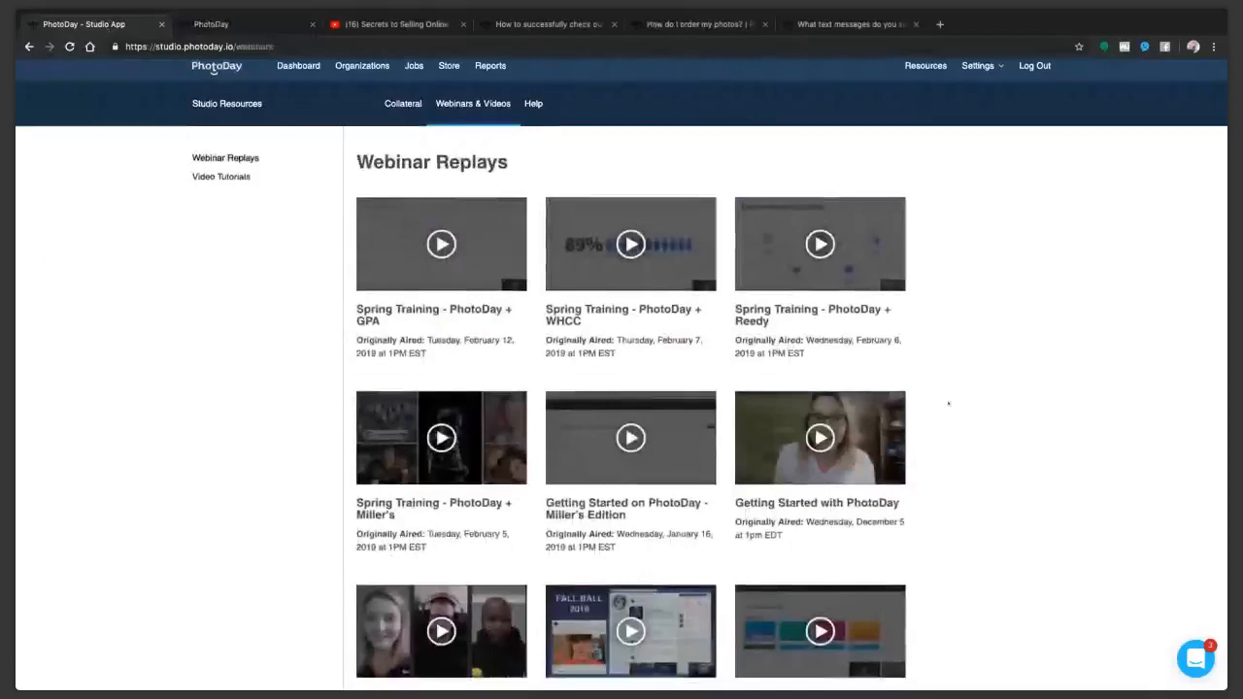
pyautogui.scroll(-4, 948, 403)
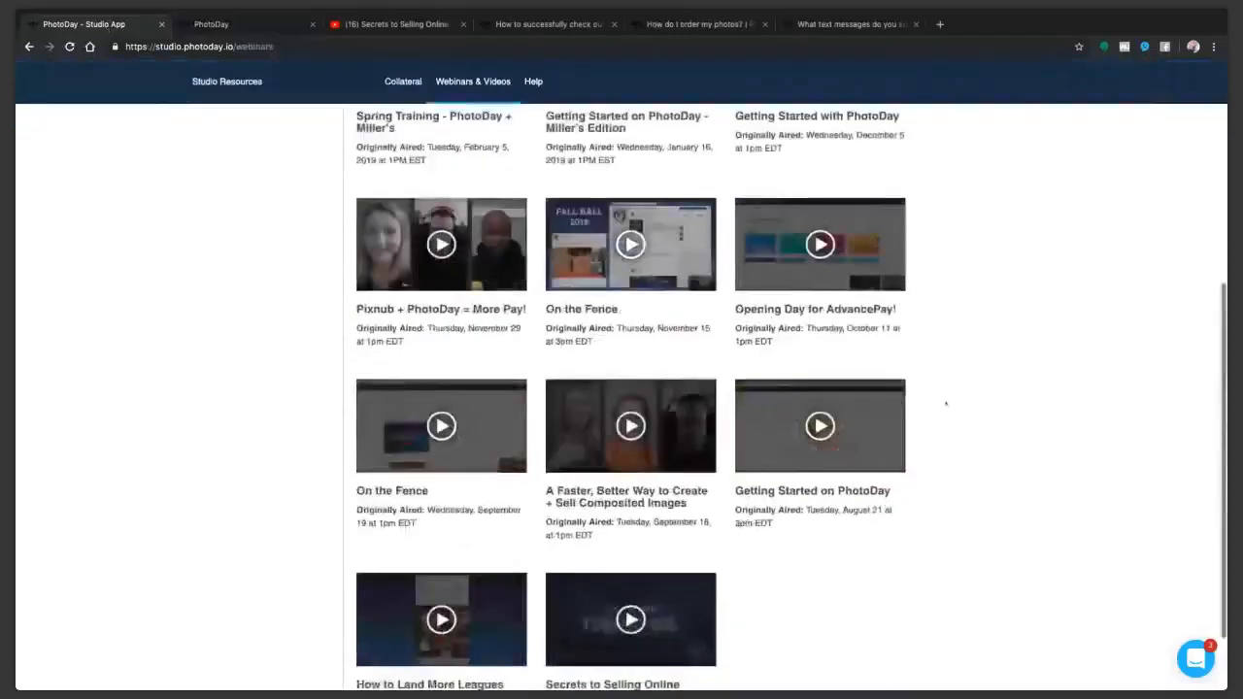
pyautogui.scroll(5, 945, 403)
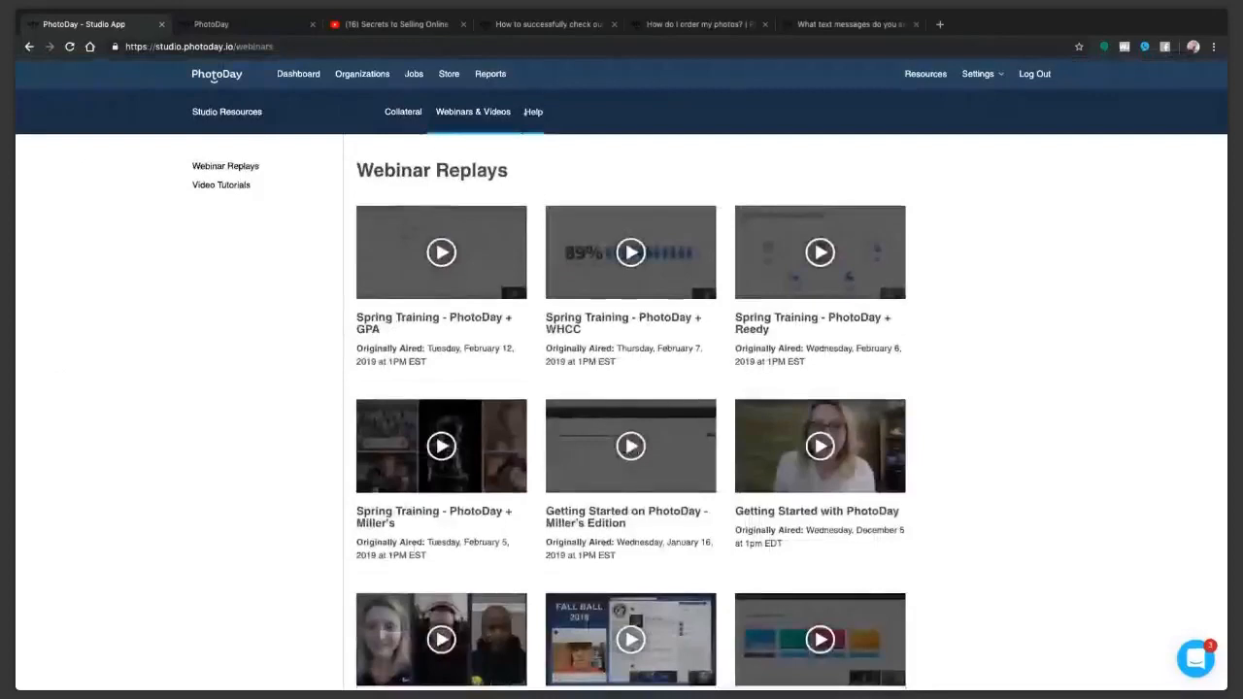
# Step: Open the Help resources and examine the steps of the Sell Before Picture Day guide
pyautogui.click(529, 111)
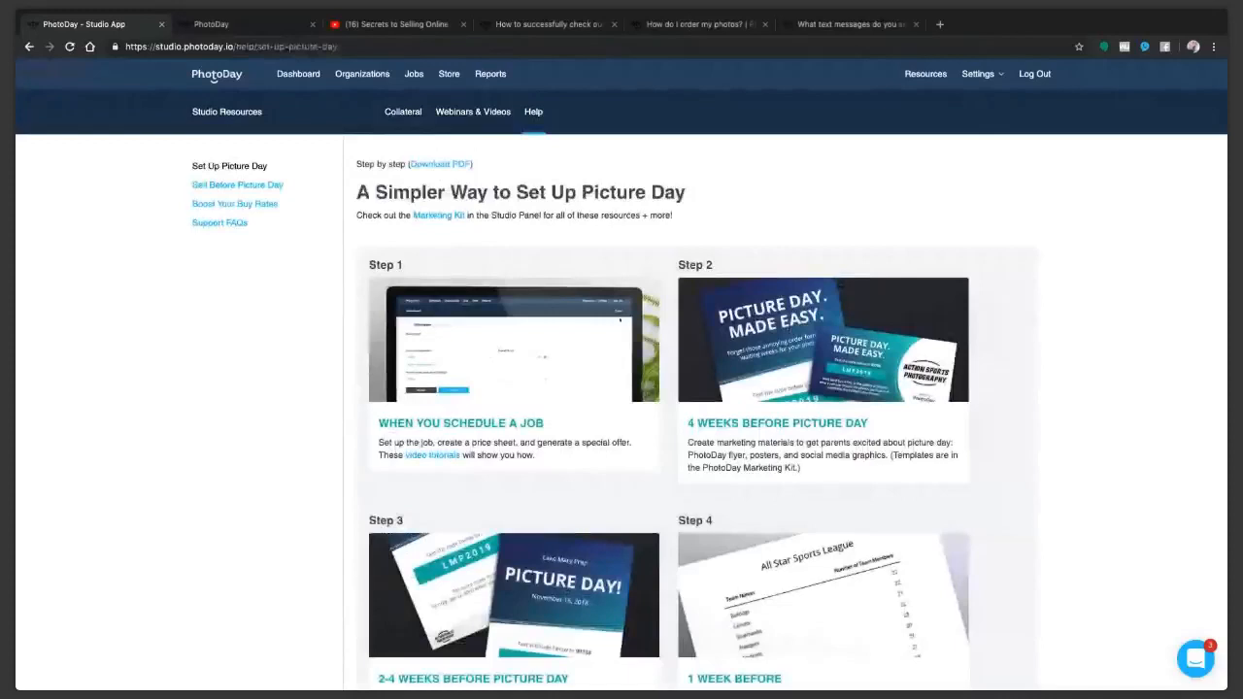
pyautogui.click(235, 189)
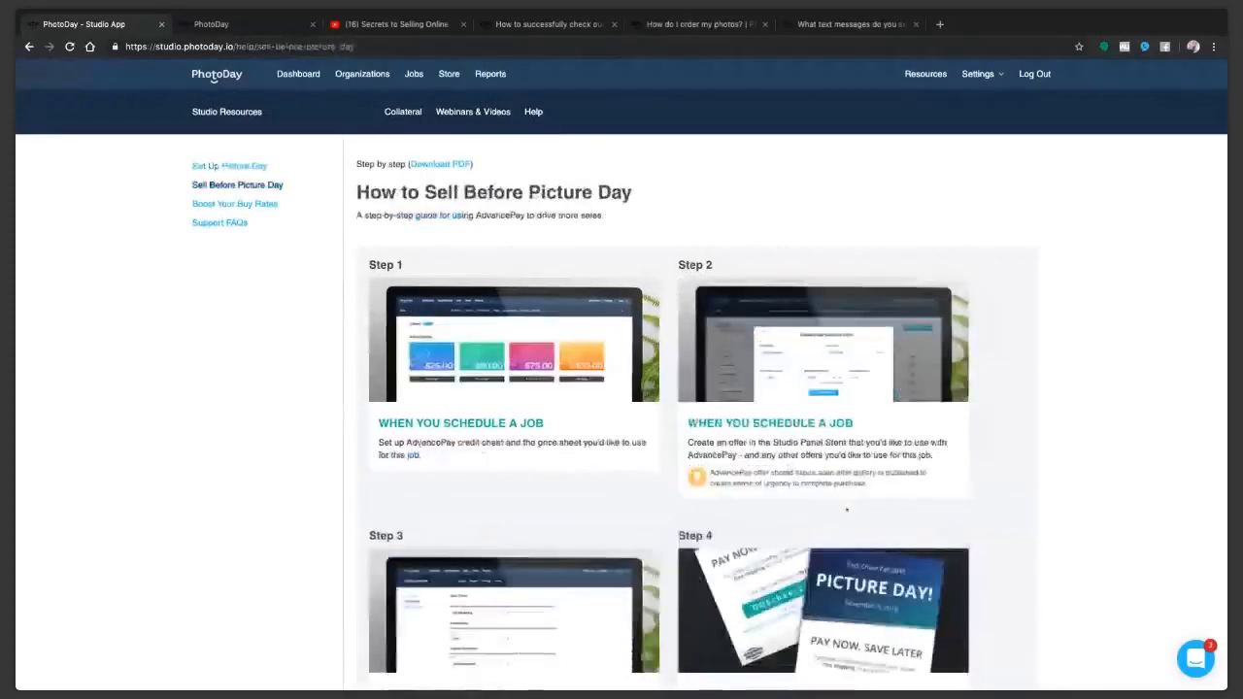
pyautogui.scroll(-5, 846, 509)
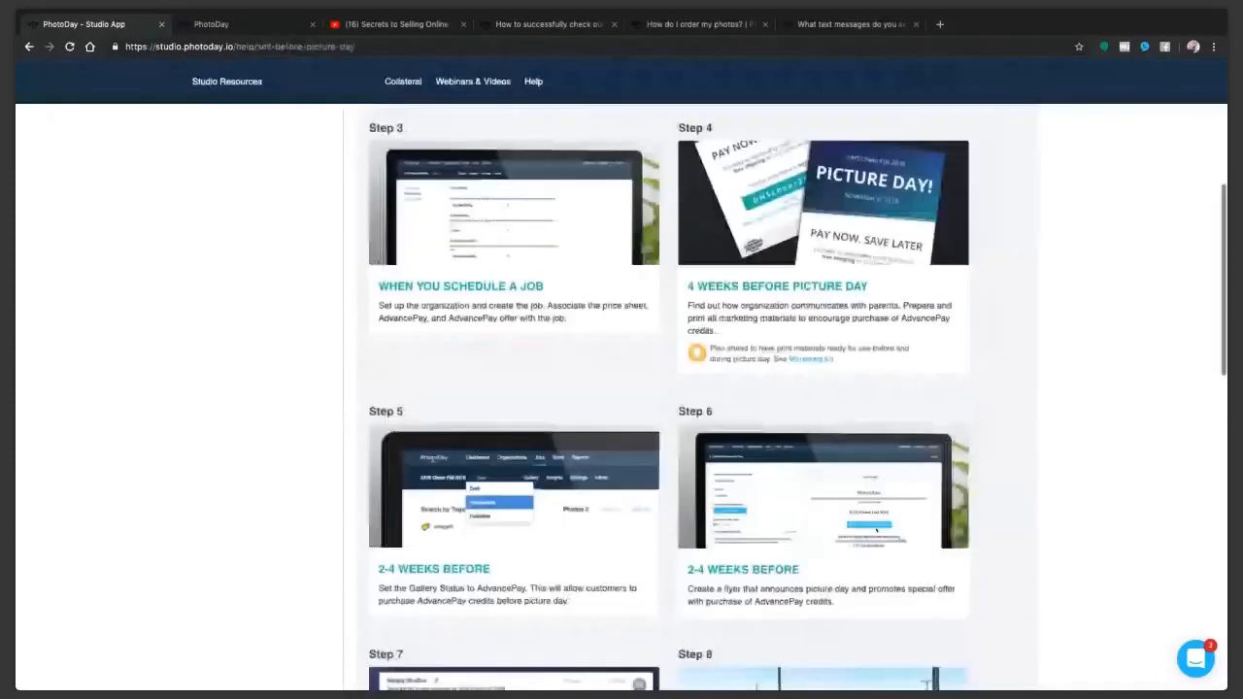
pyautogui.scroll(-3, 680, 398)
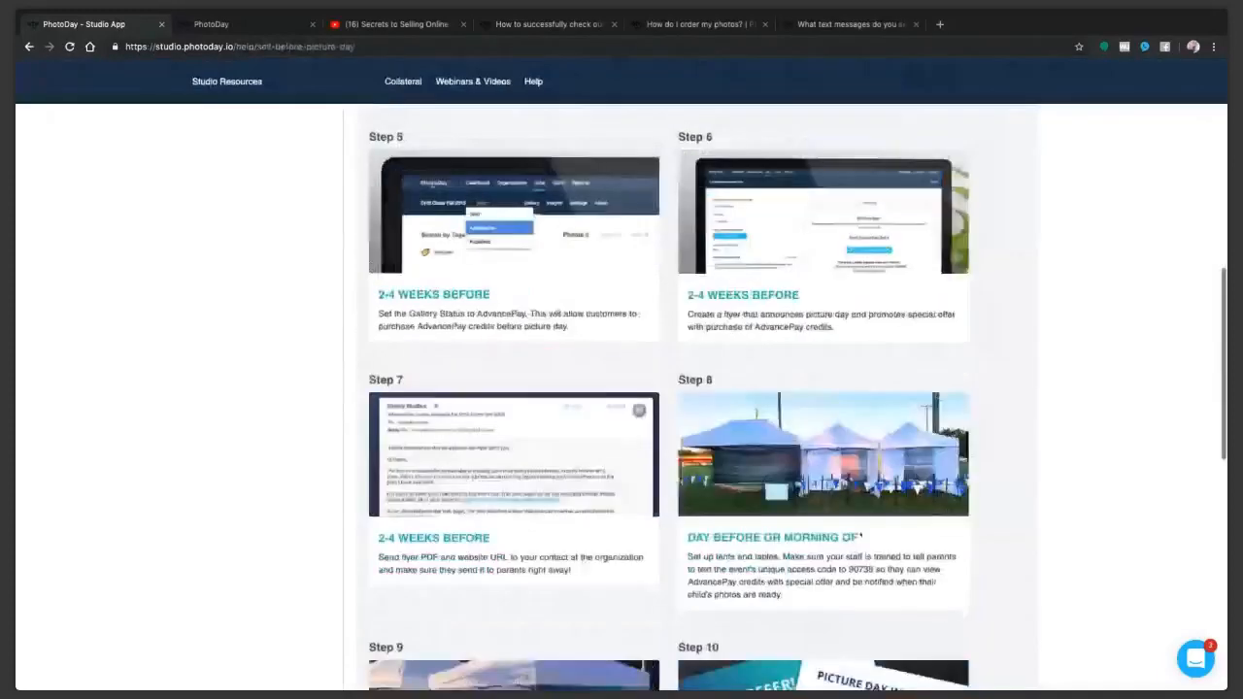
pyautogui.scroll(-2, 680, 398)
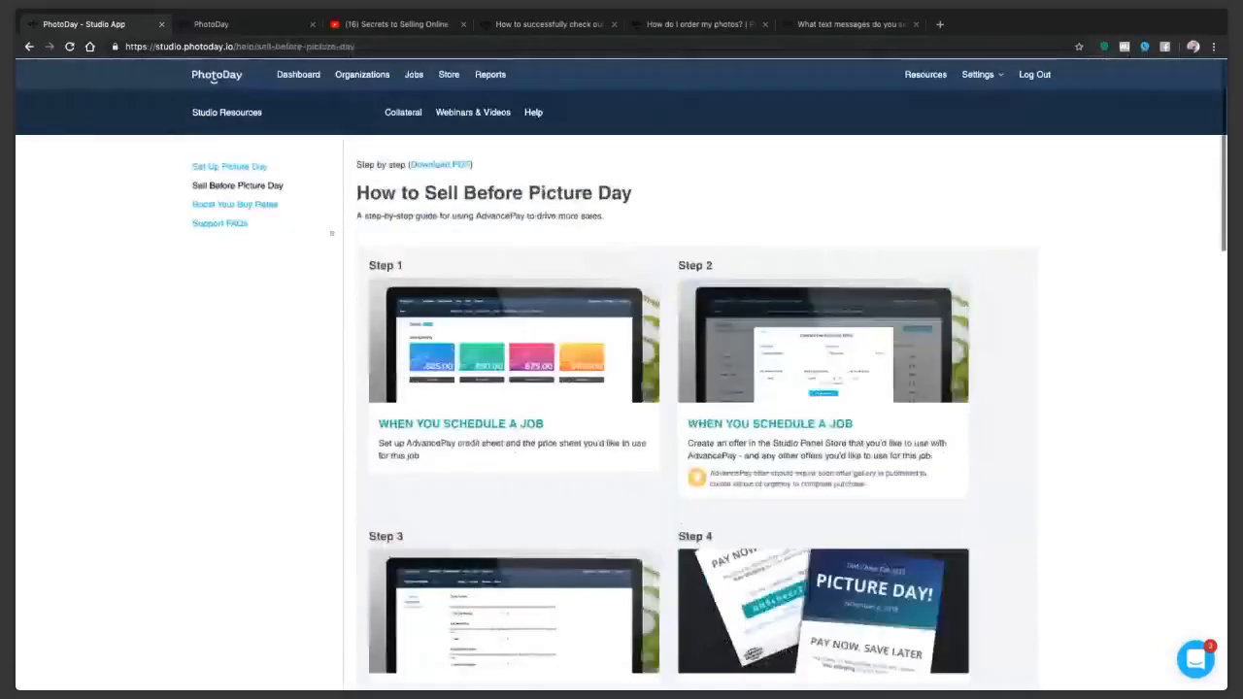
# Step: Open the Boost Your Buy Rates checklist and download it as a PDF
pyautogui.click(235, 204)
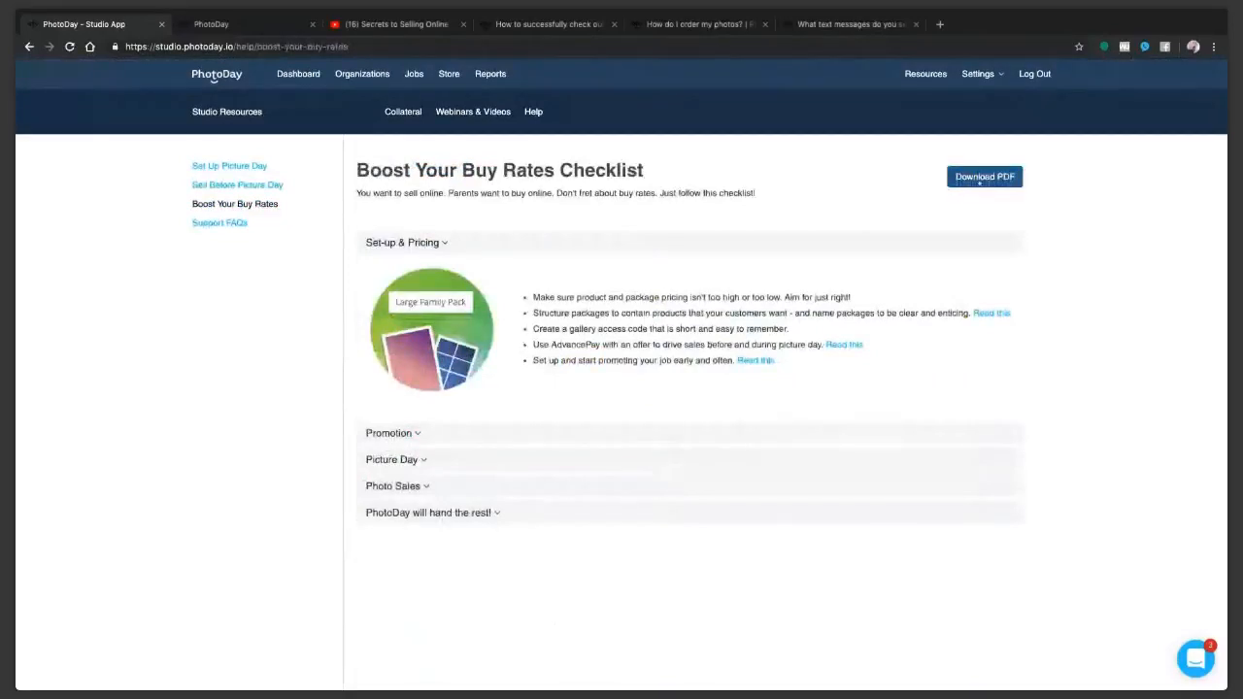
pyautogui.click(979, 181)
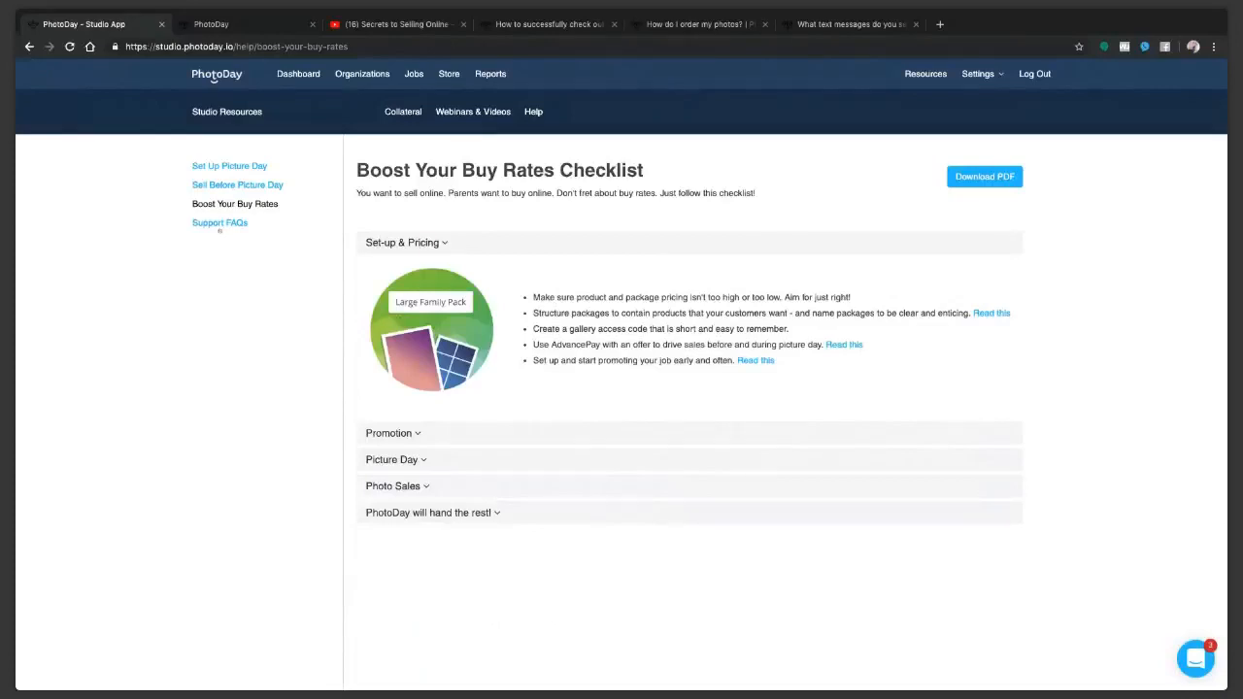
# Step: View the Support FAQs help center, return to the studio dashboard and open the support chat
pyautogui.click(221, 223)
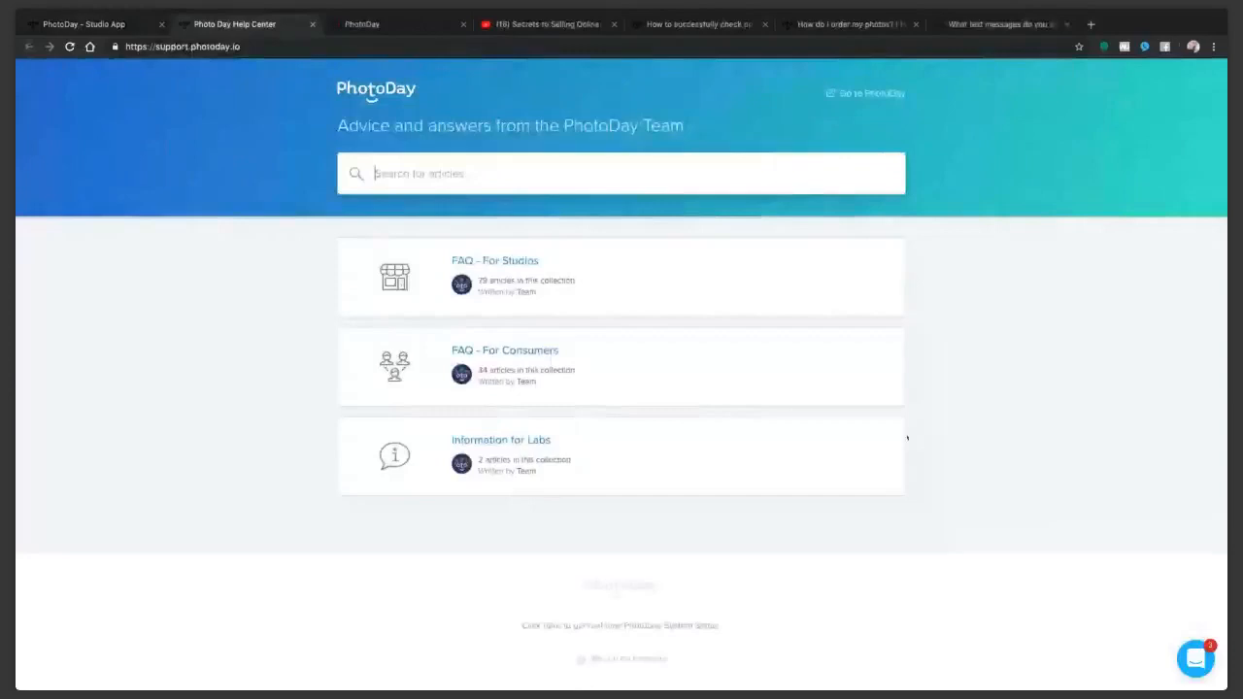
pyautogui.click(76, 24)
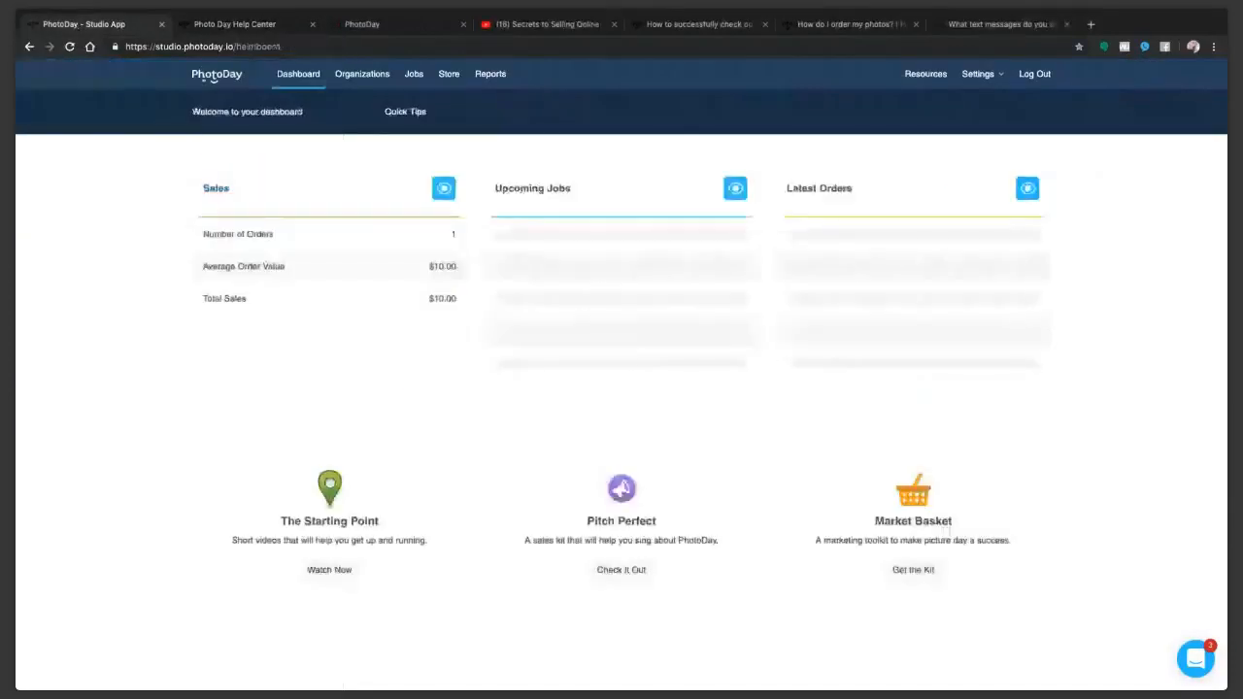
pyautogui.click(1195, 659)
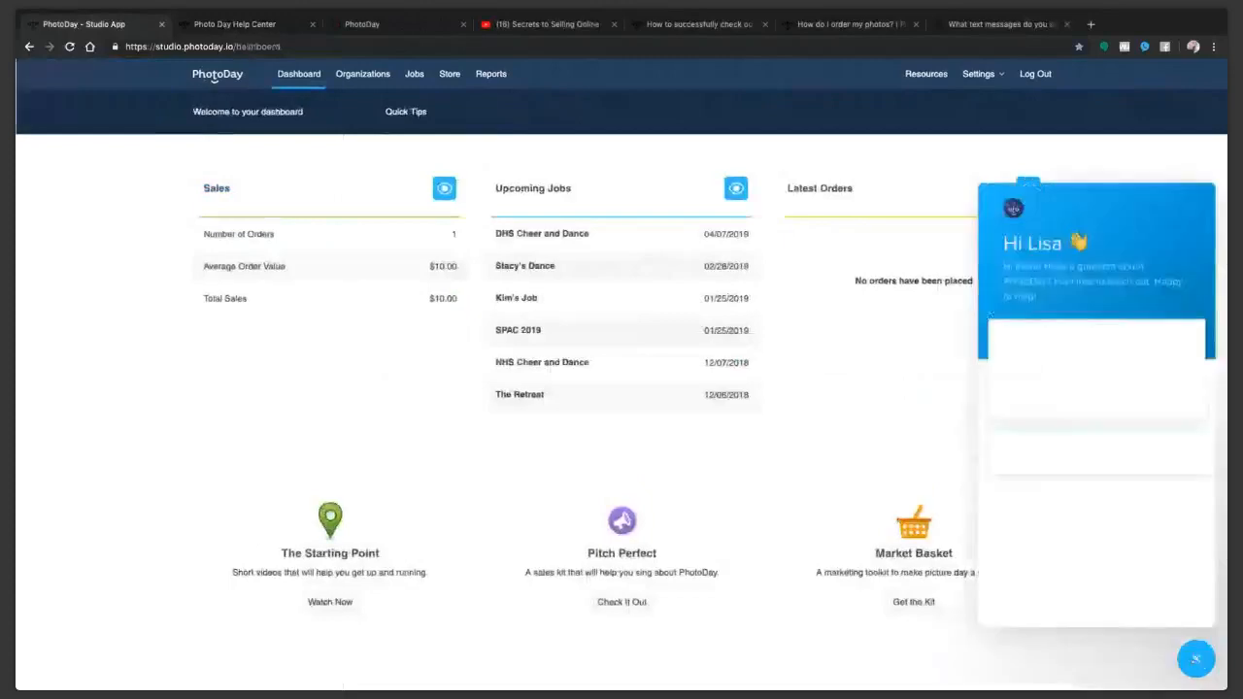